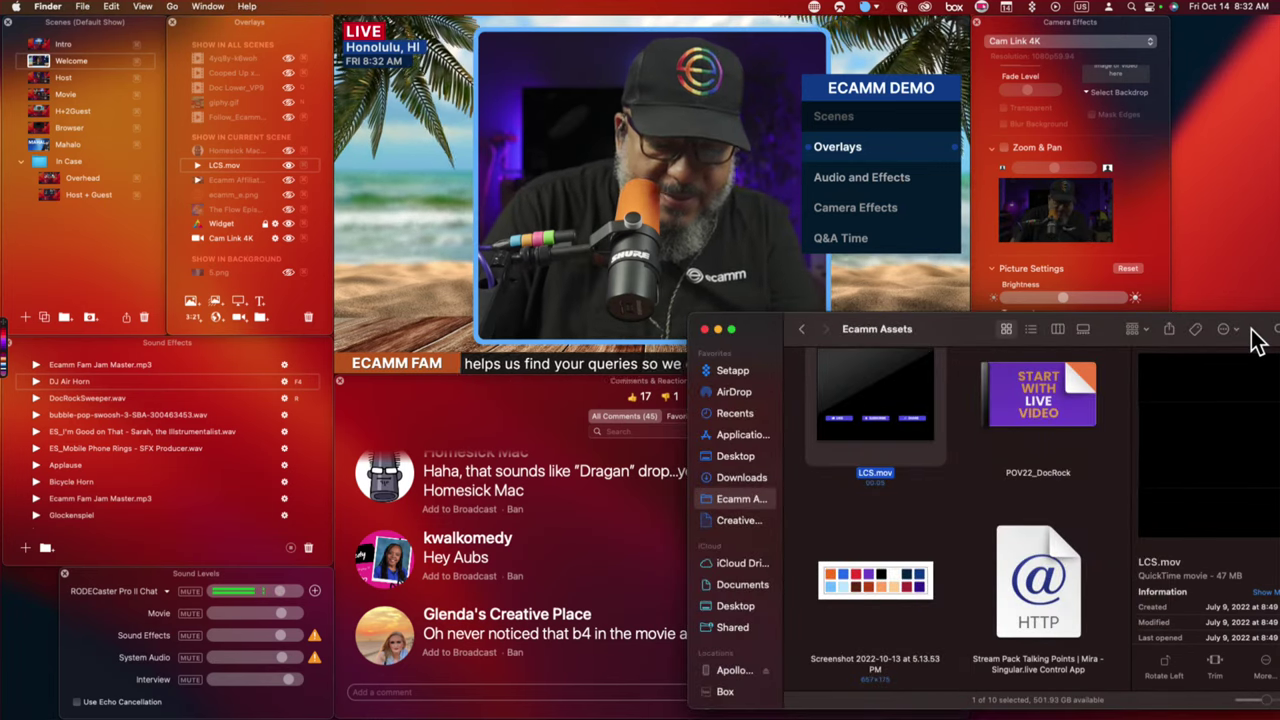
# Search the Mac for Shutter Encoder and launch it.
pyautogui.press('super+space')
pyautogui.write('sh')
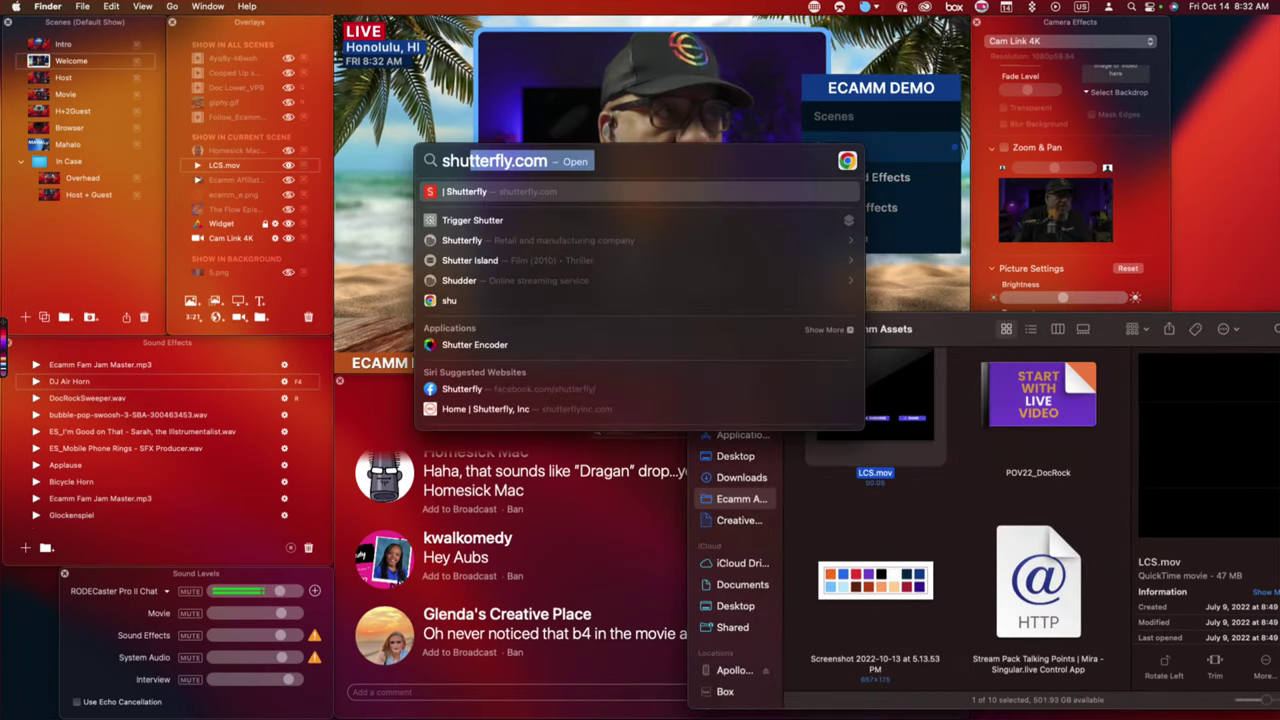
pyautogui.write('ut')
pyautogui.press('Down')
pyautogui.press('Down')
pyautogui.press('Down')
pyautogui.press('Down')
pyautogui.press('Down')
pyautogui.press('Down')
pyautogui.press('Down')
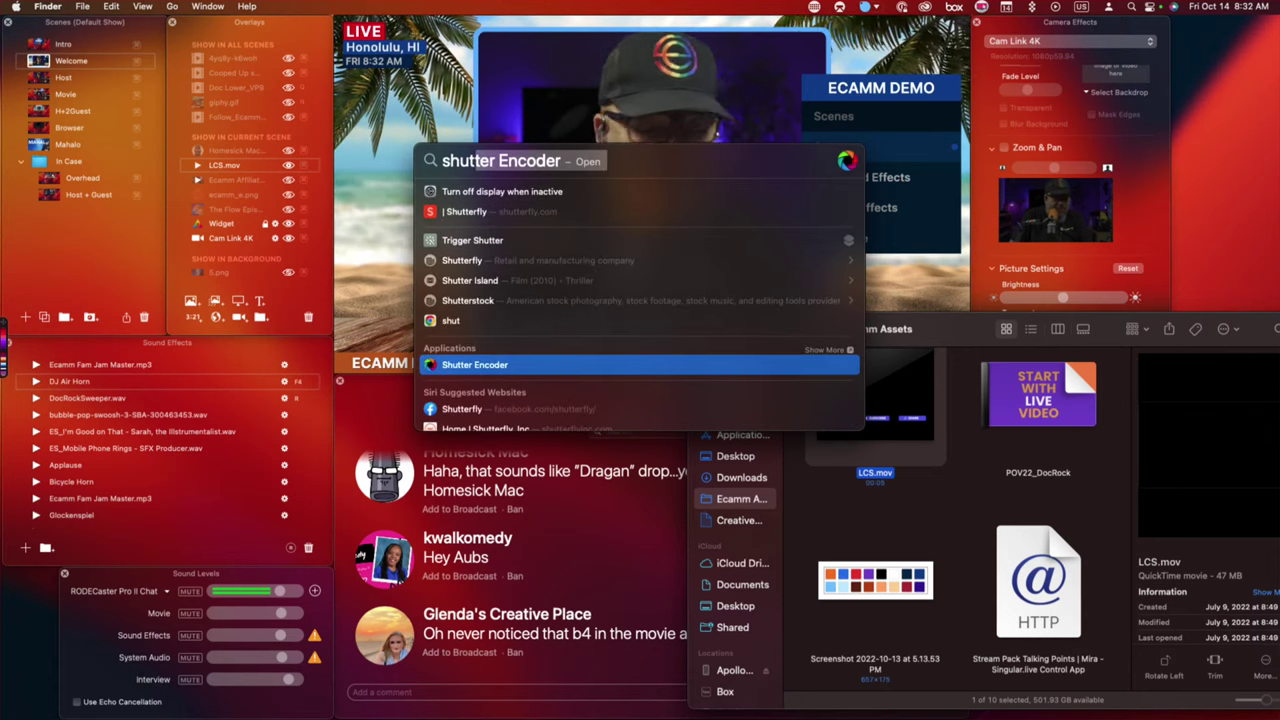
pyautogui.press('Return')
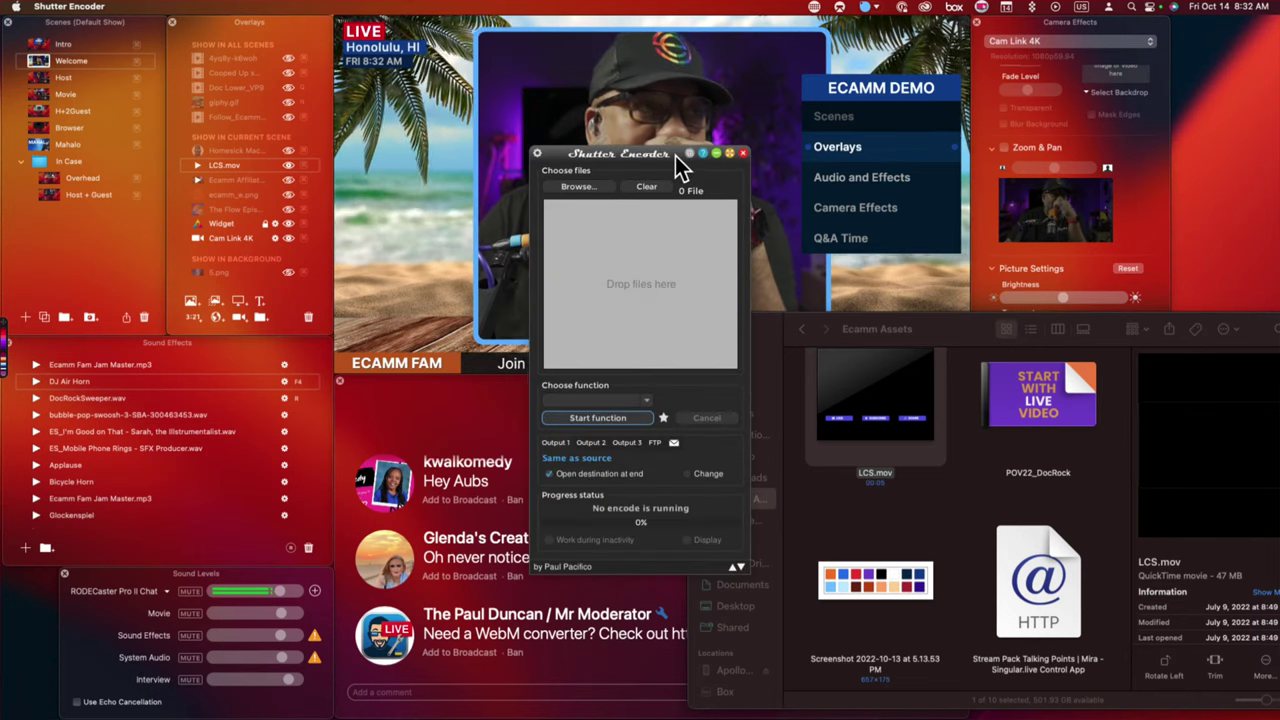
# Move the Shutter Encoder window clear of the Ecamm Assets folder and add LCS.mov to its file list.
pyautogui.moveTo(481, 147)
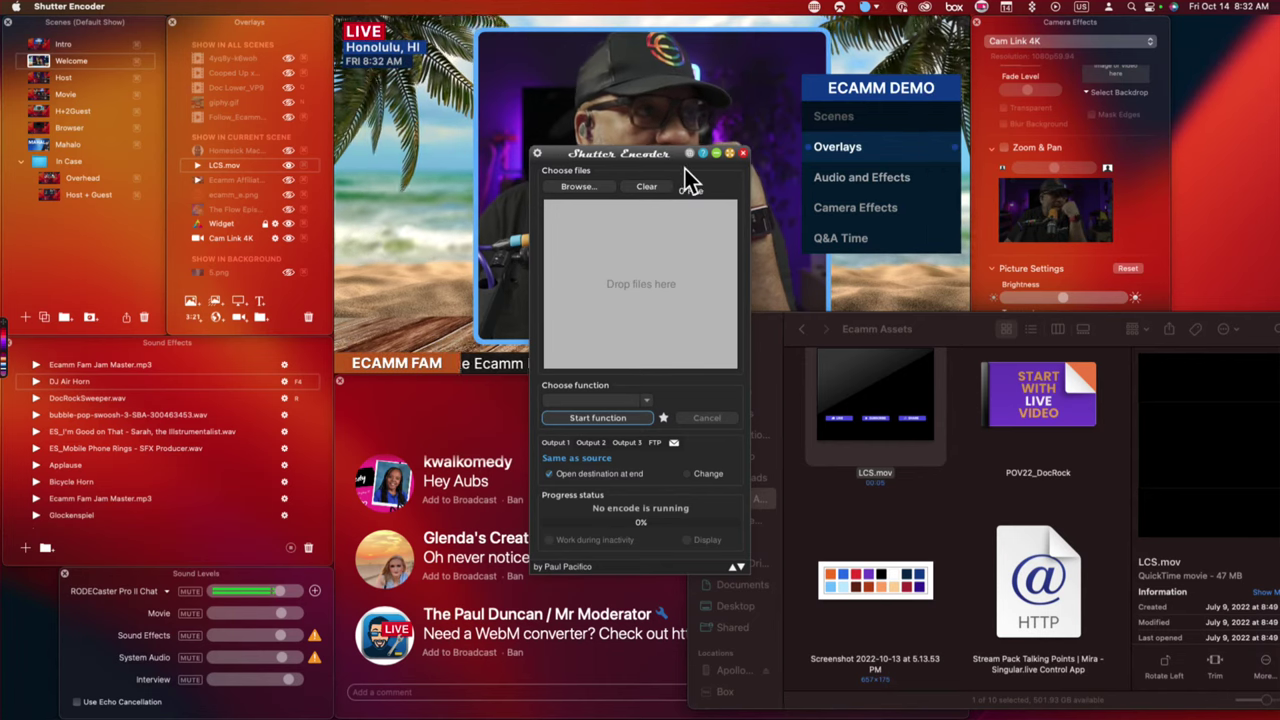
pyautogui.moveTo(666, 152); pyautogui.dragTo(788, 175)
pyautogui.moveTo(738, 140); pyautogui.dragTo(473, 141)
pyautogui.moveTo(627, 315)
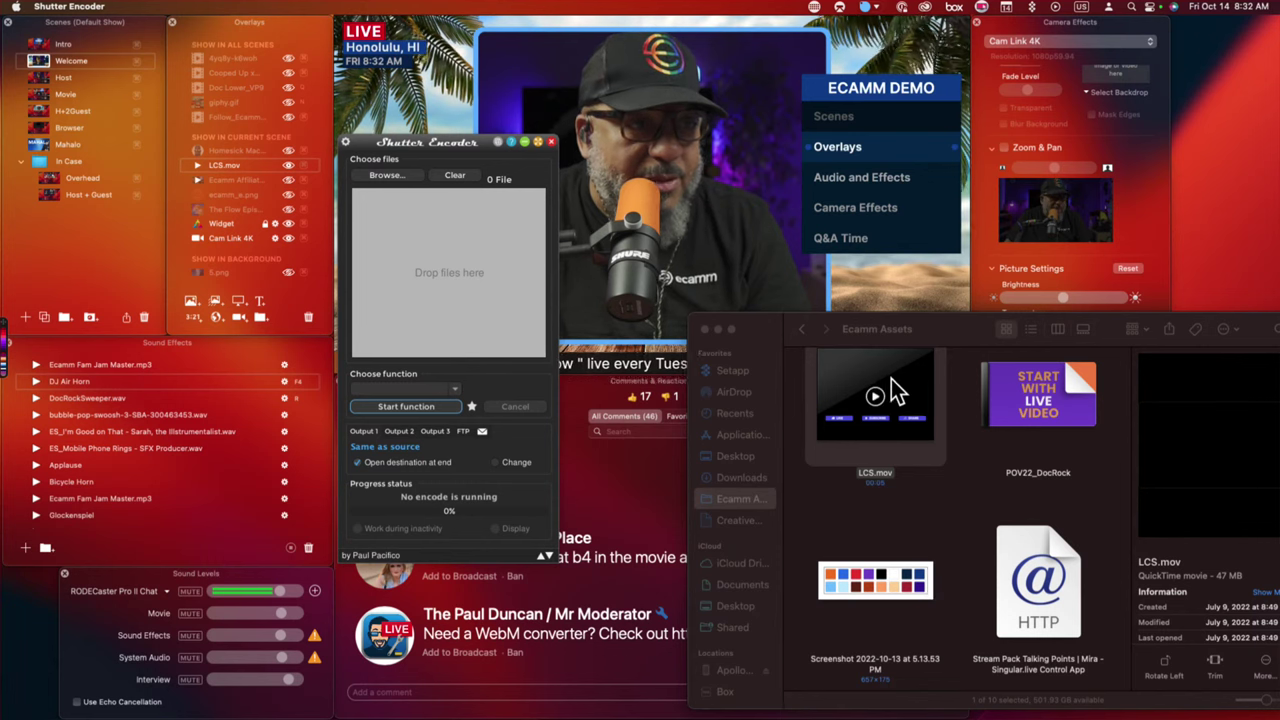
pyautogui.moveTo(897, 377); pyautogui.dragTo(480, 294)
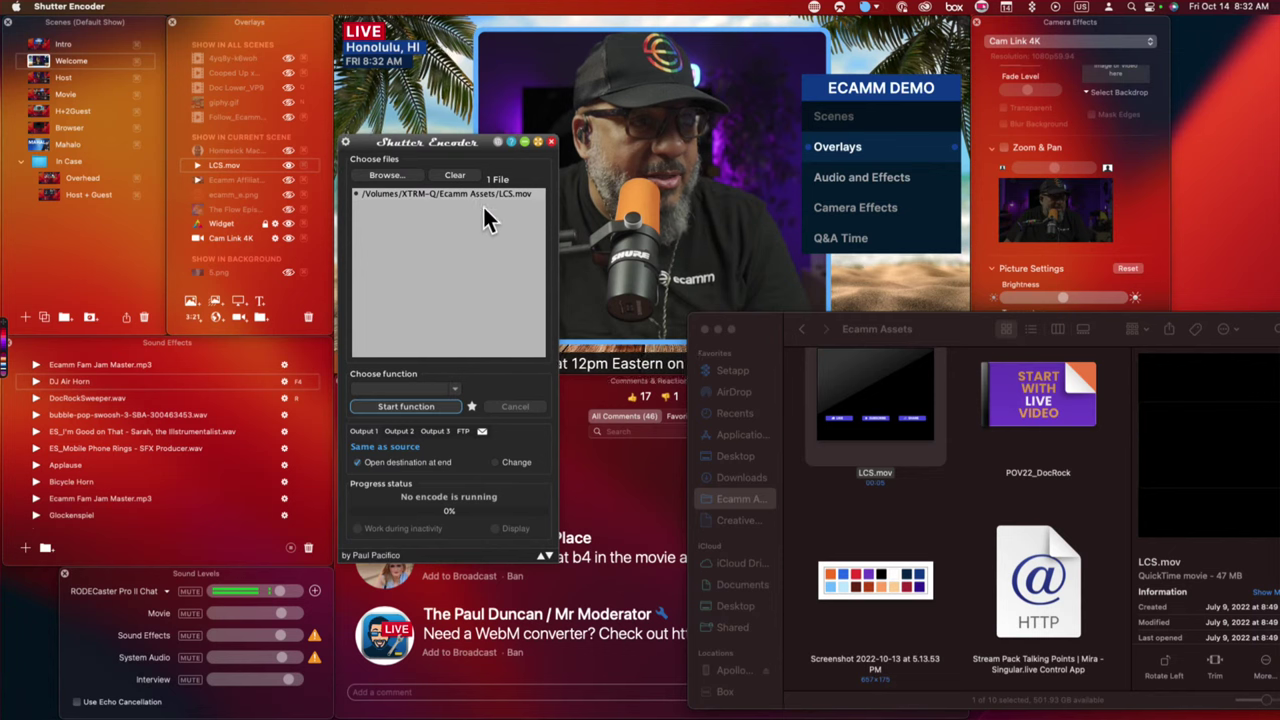
# Choose VP9 as the encoding function for LCS.mov and enable the alpha channel in the advanced features.
pyautogui.click(455, 388)
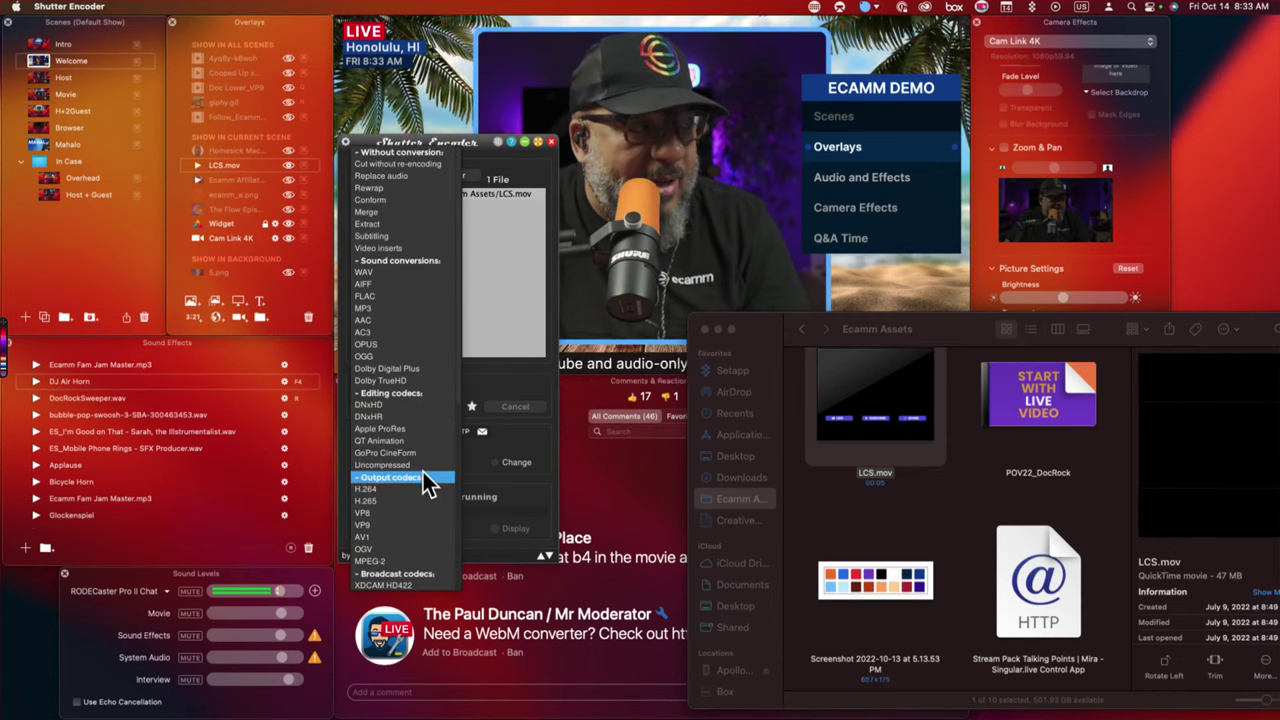
pyautogui.click(388, 524)
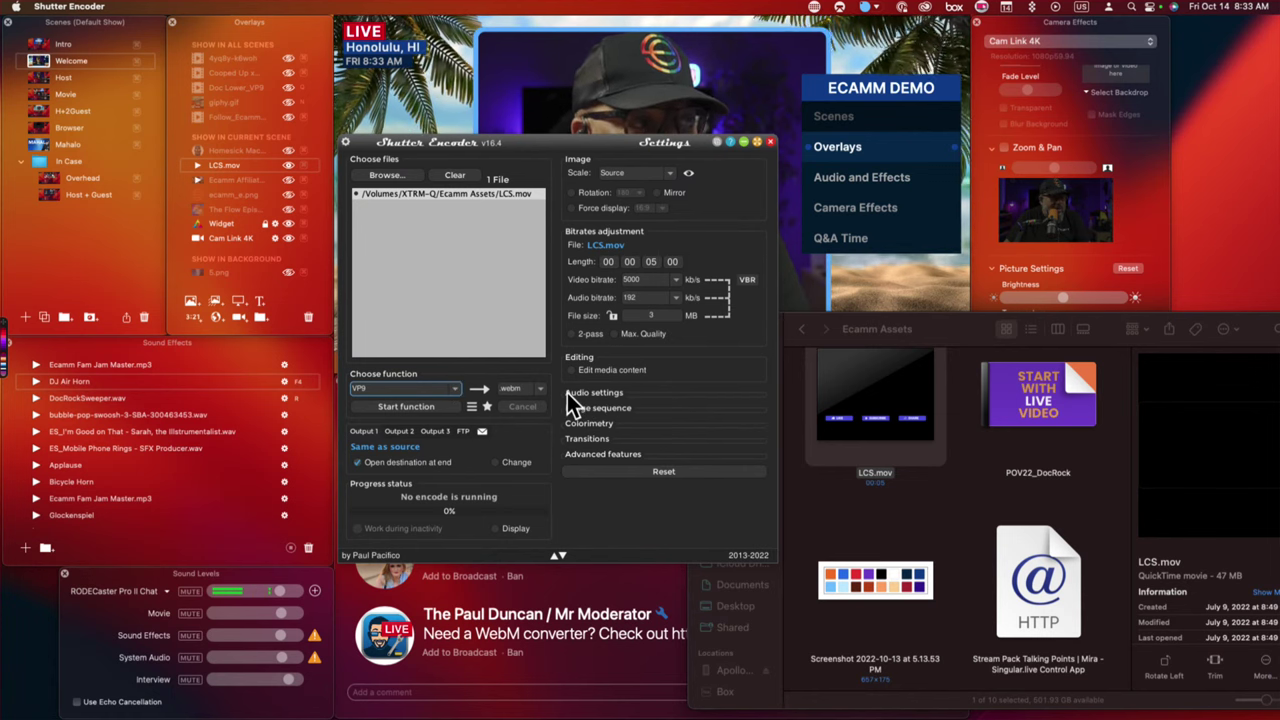
pyautogui.click(624, 394)
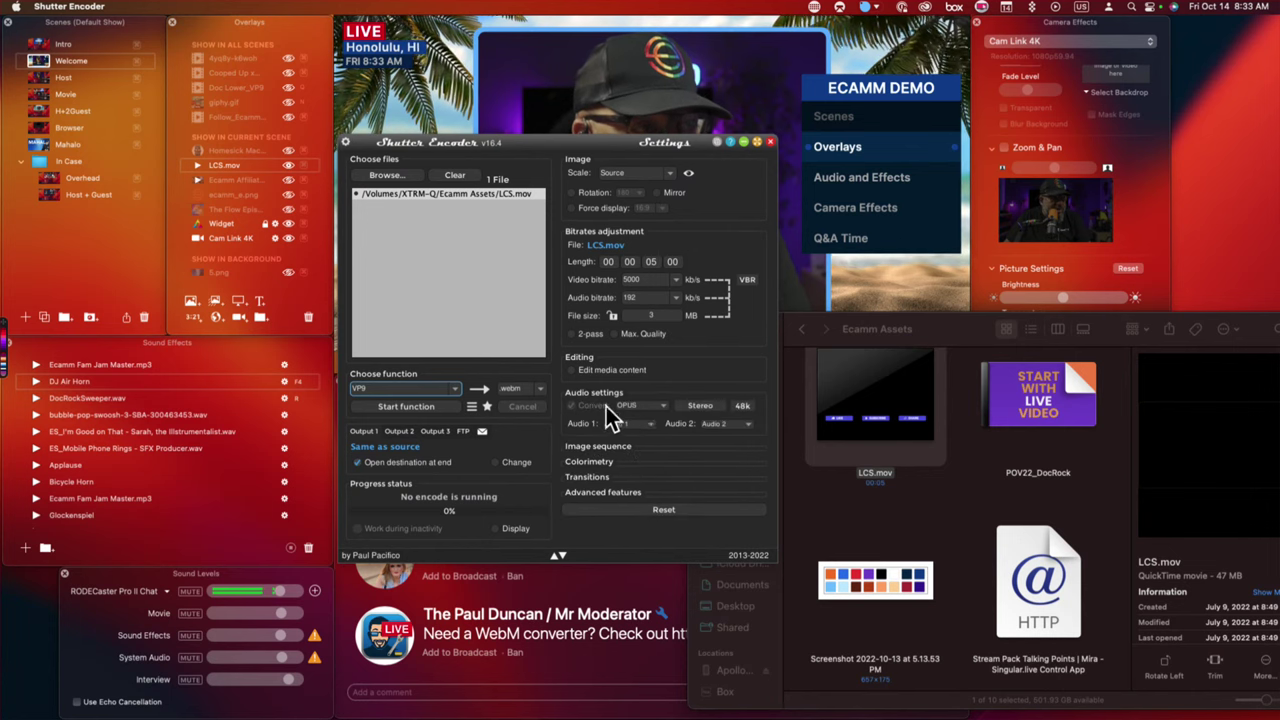
pyautogui.click(624, 490)
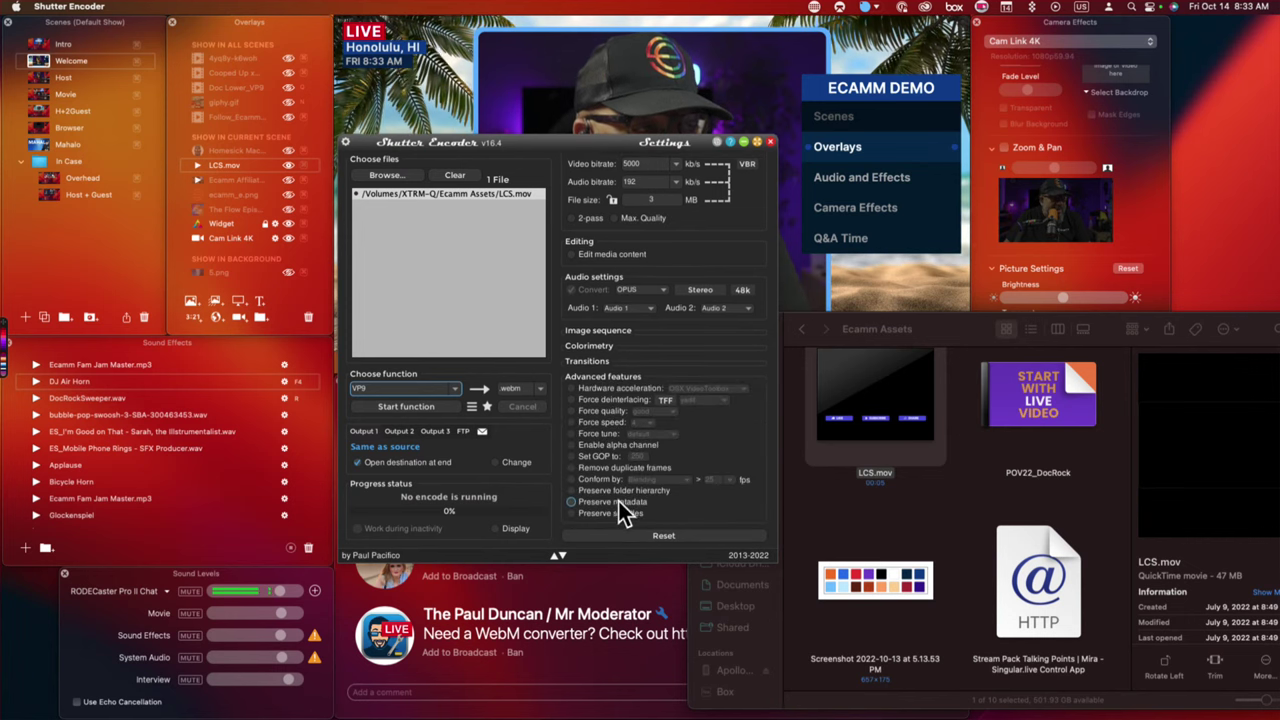
pyautogui.click(574, 446)
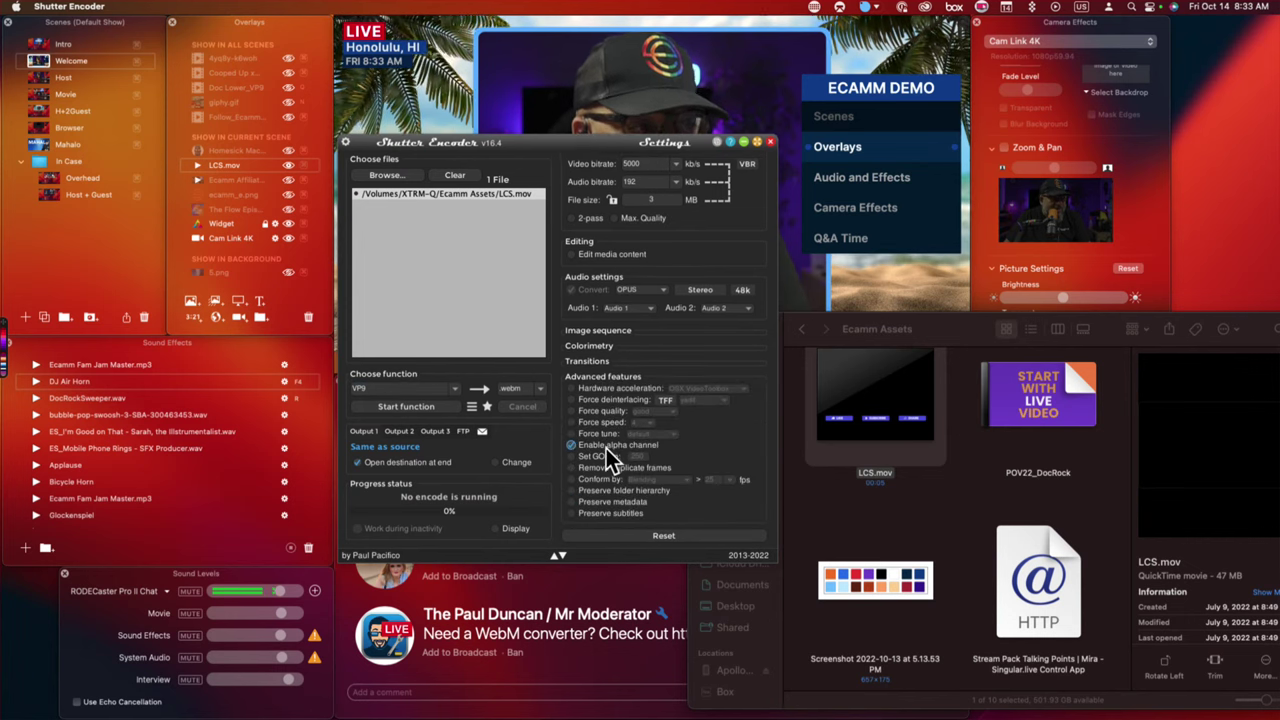
# Reposition the encoder window and enable 2-pass encoding, leaving Max. Quality off after briefly trying it.
pyautogui.moveTo(594, 141); pyautogui.dragTo(1038, 243)
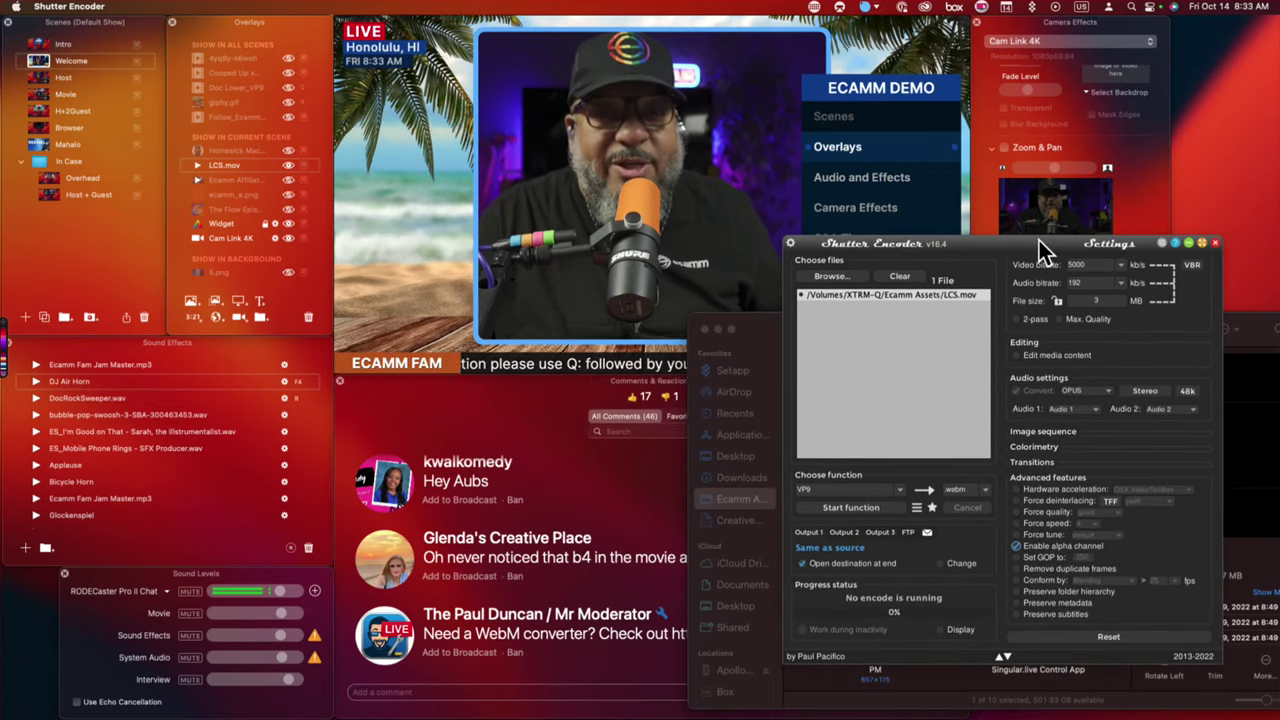
pyautogui.moveTo(1038, 240); pyautogui.dragTo(747, 207)
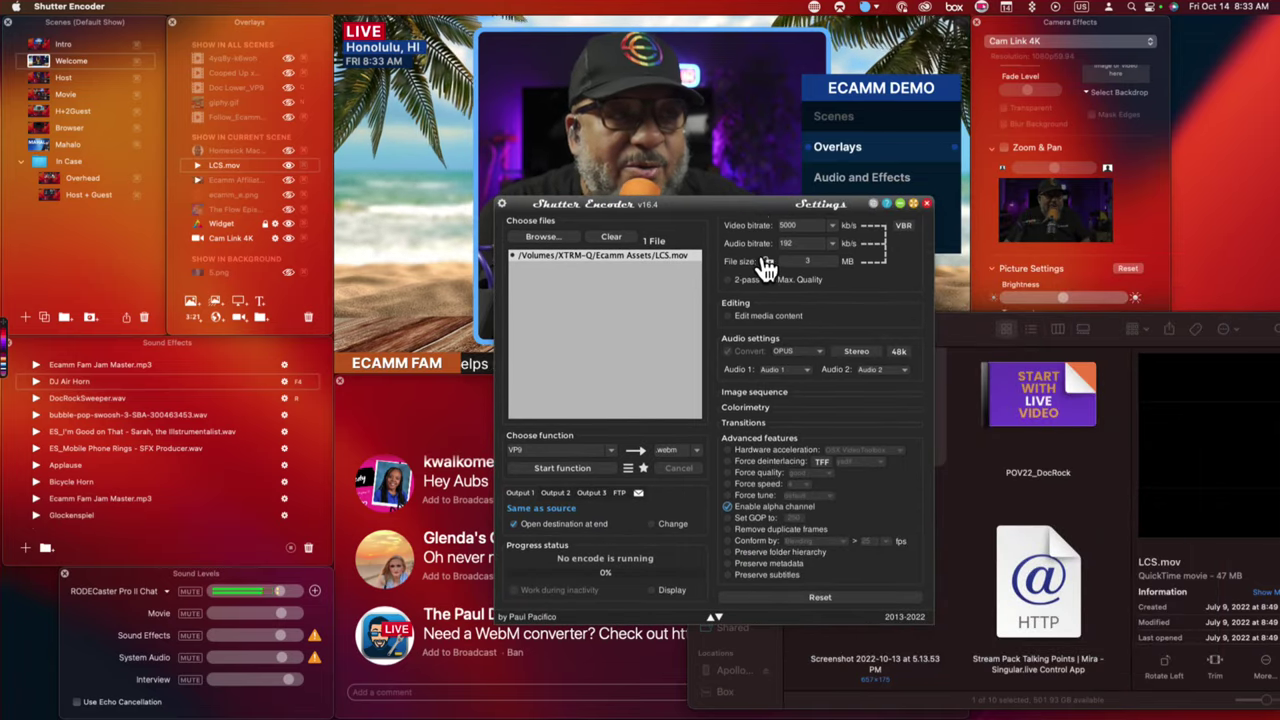
pyautogui.scroll(3, 809, 300)
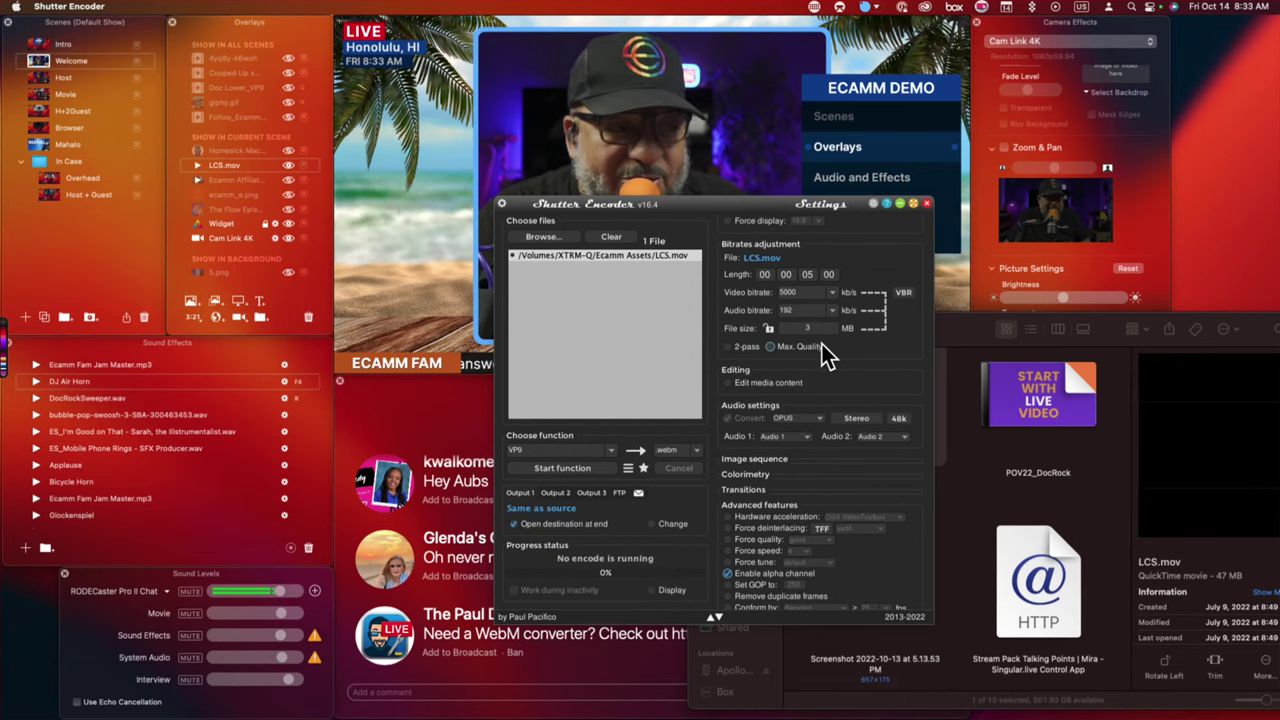
pyautogui.click(739, 345)
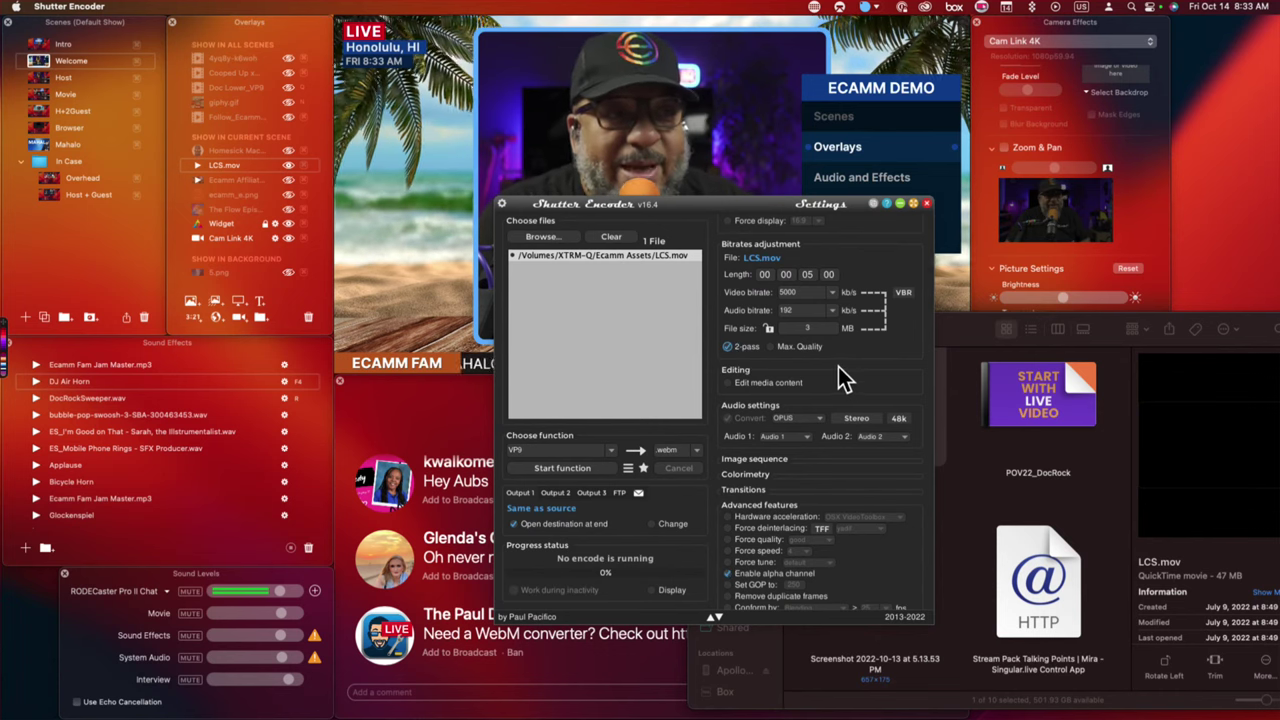
pyautogui.click(806, 348)
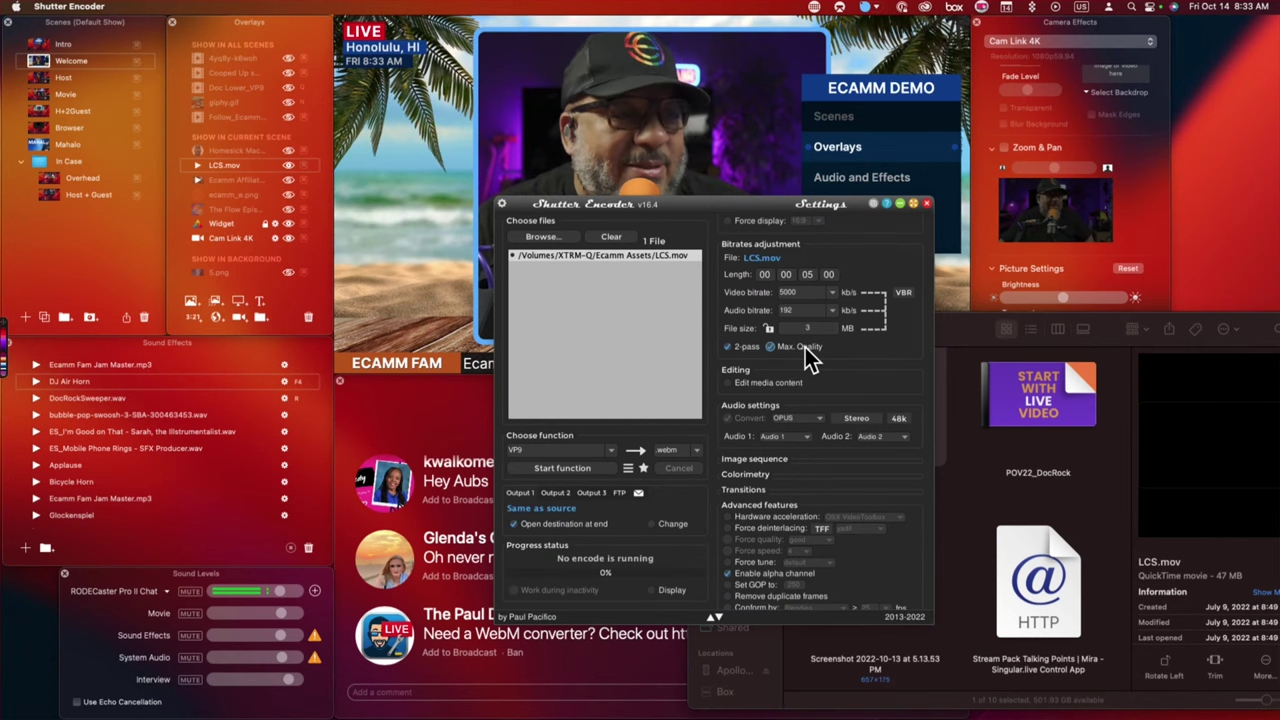
pyautogui.click(806, 347)
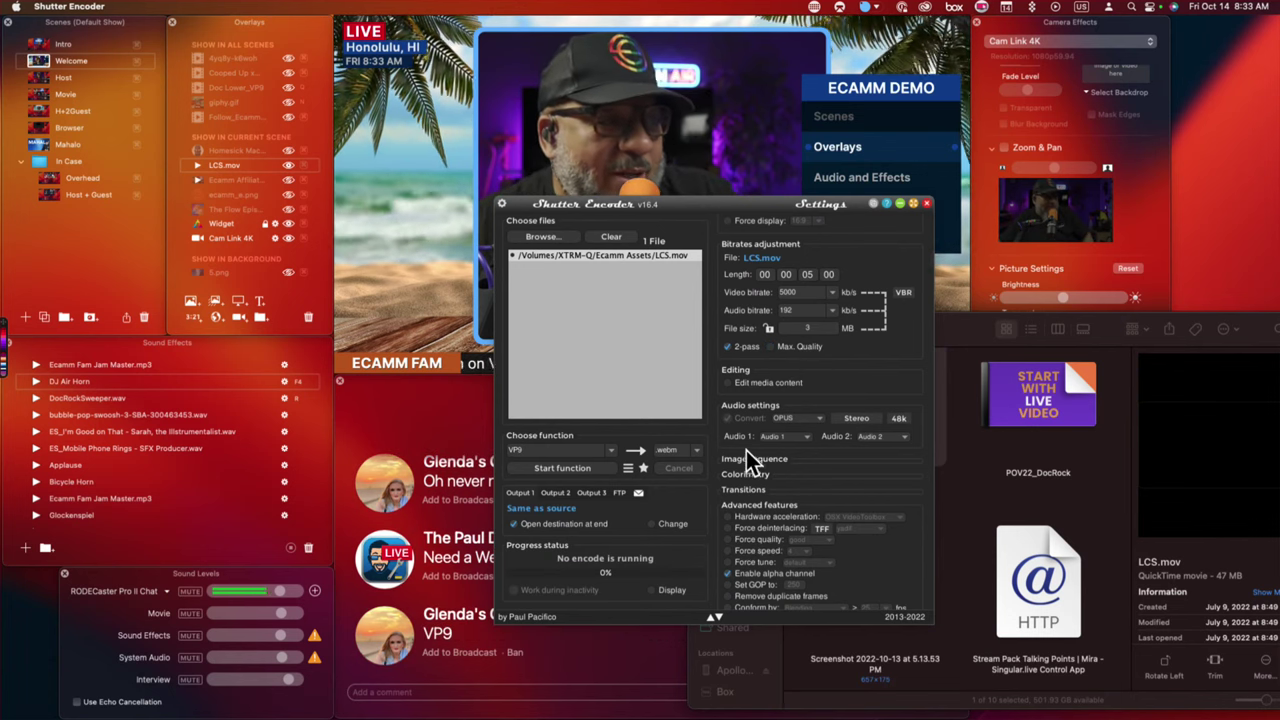
# Set the output format to webm, start encoding LCS.mov, and check the Ecamm Assets folder while it runs.
pyautogui.scroll(-3, 727, 474)
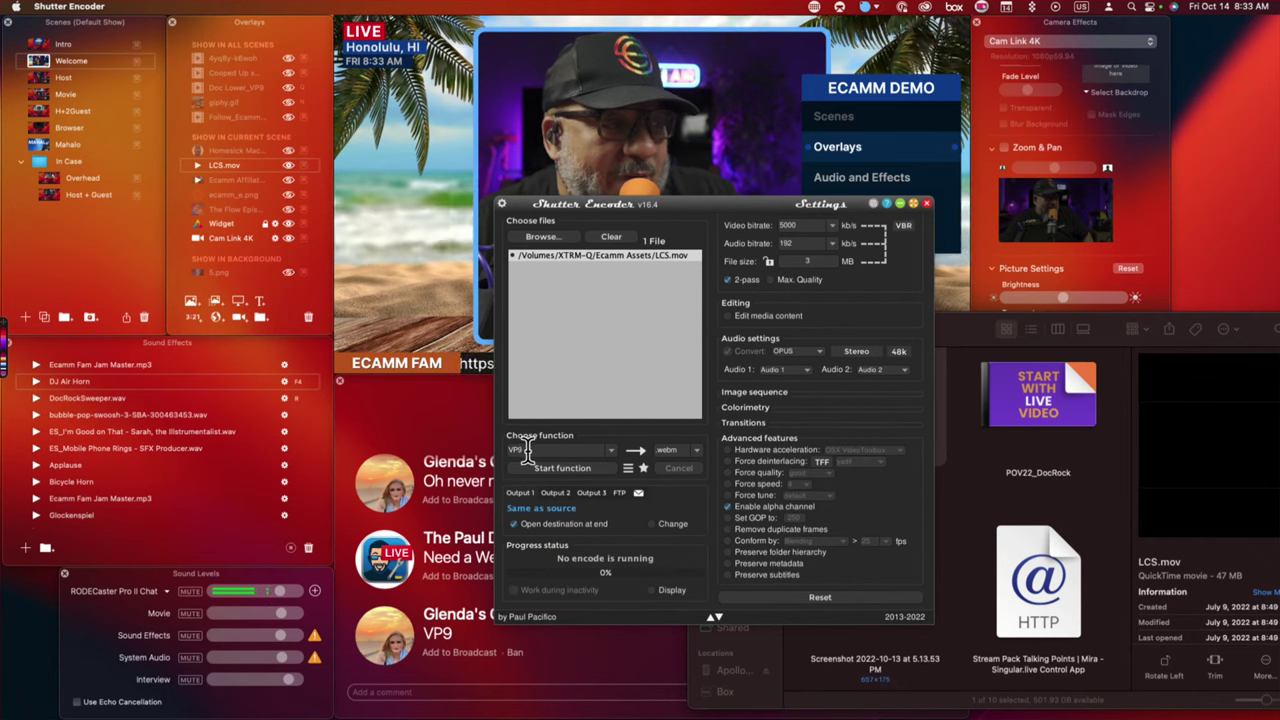
pyautogui.click(696, 450)
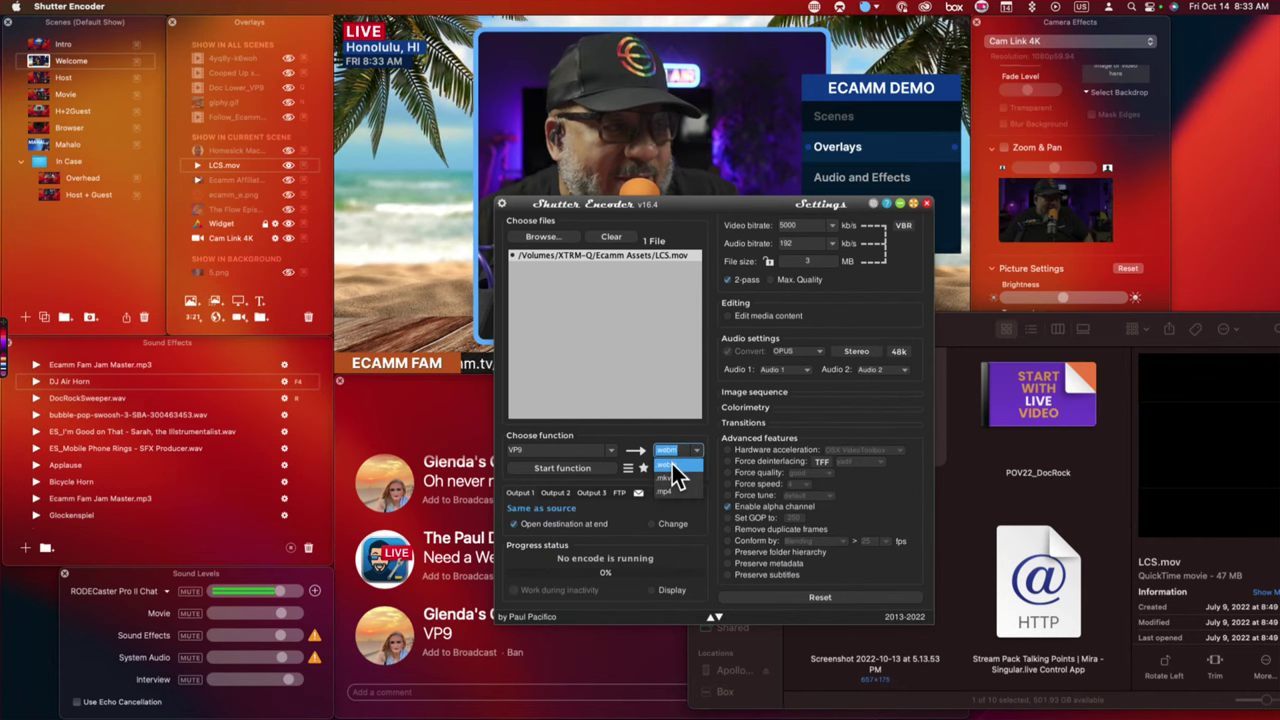
pyautogui.click(672, 465)
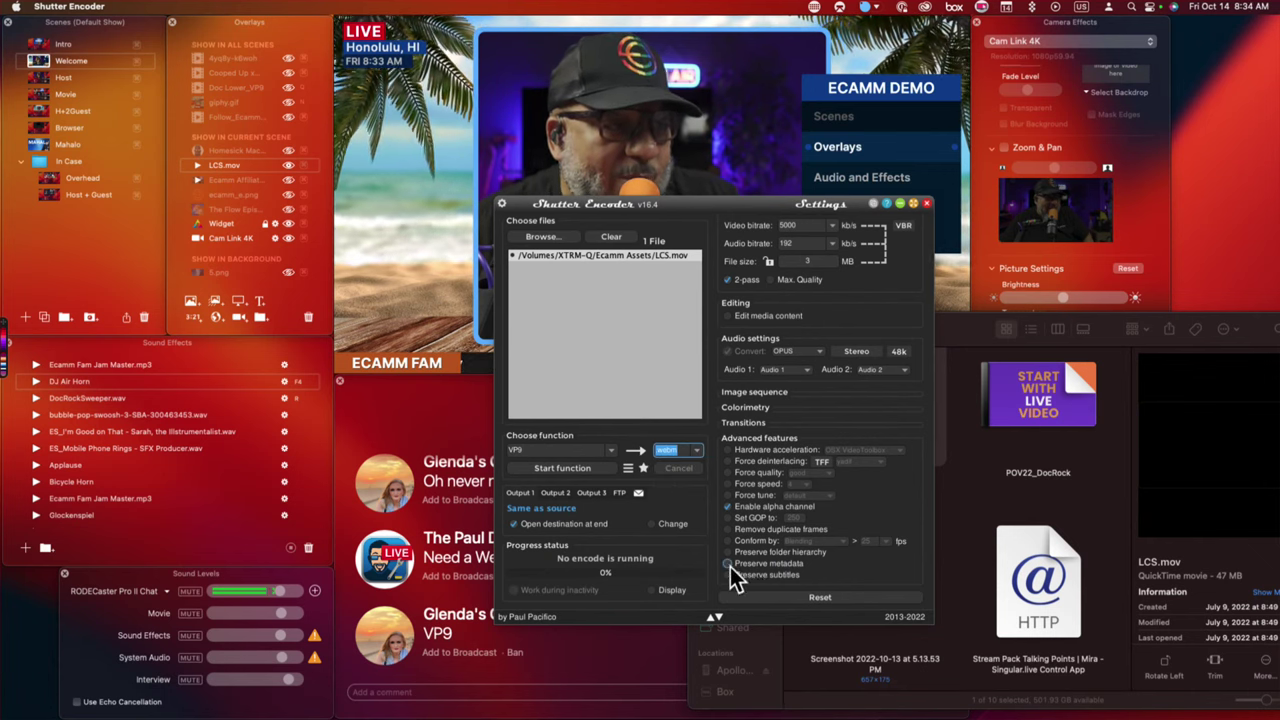
pyautogui.click(591, 470)
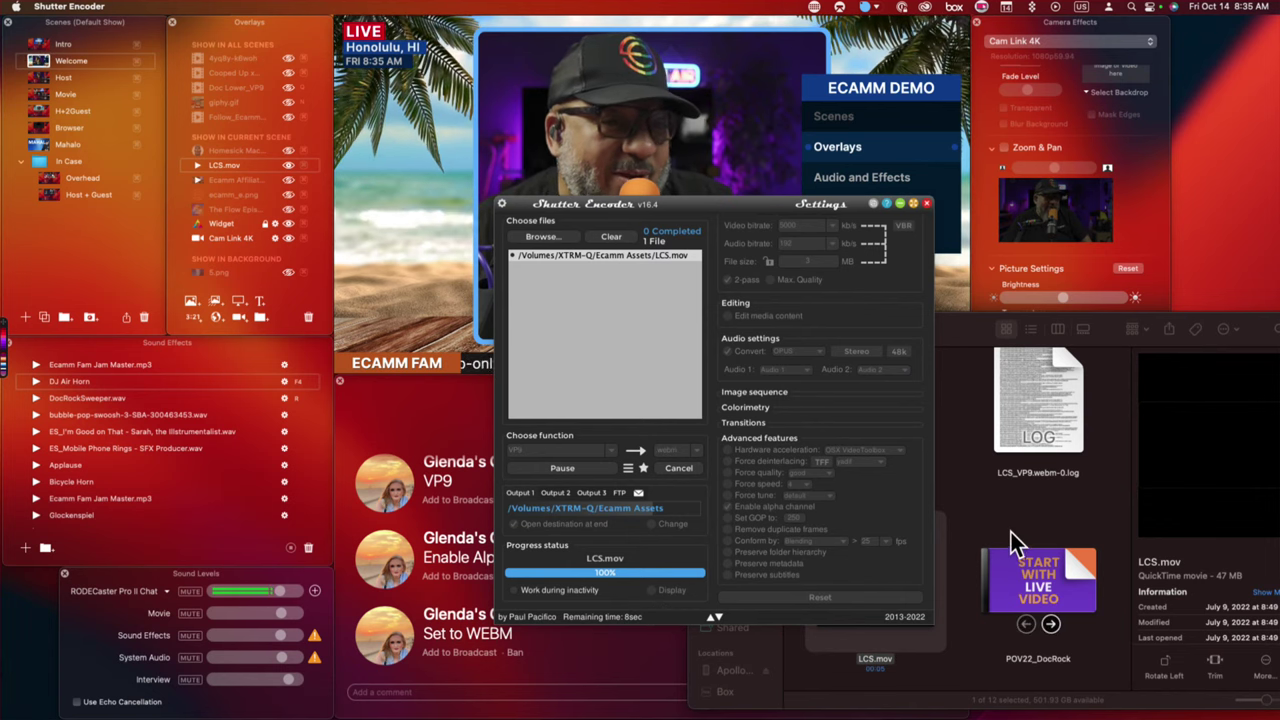
pyautogui.click(1060, 508)
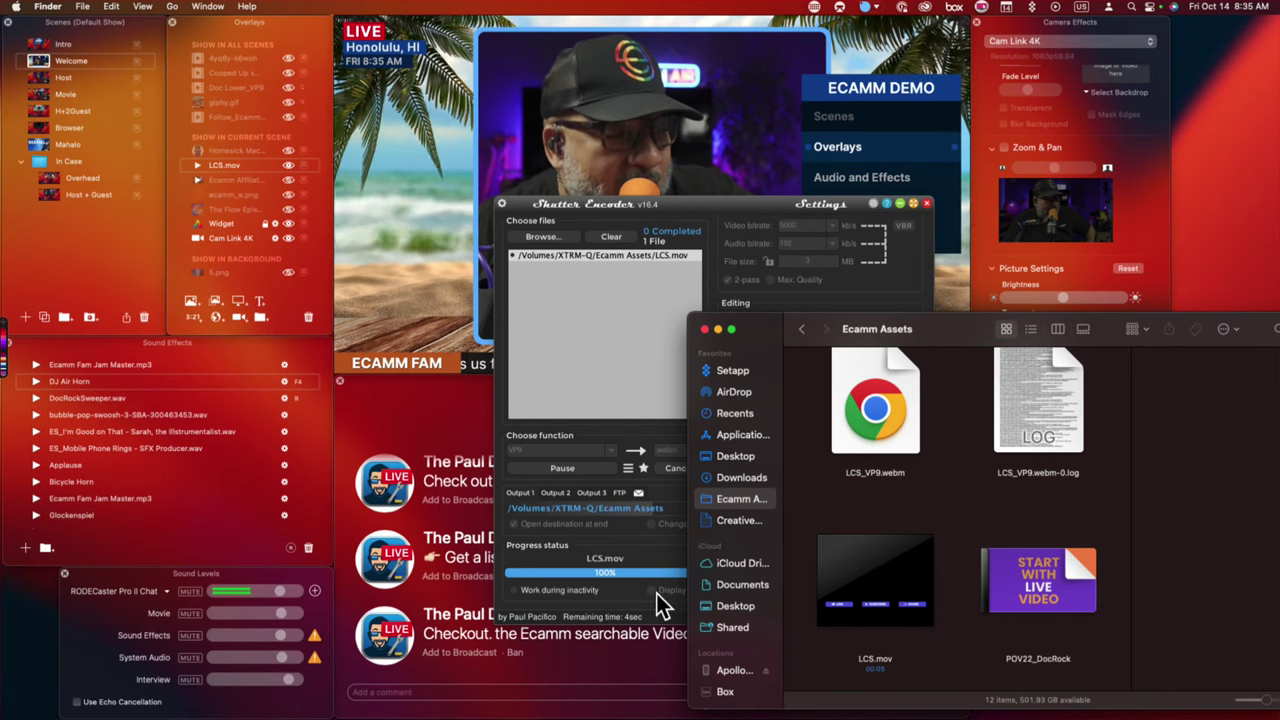
pyautogui.click(622, 541)
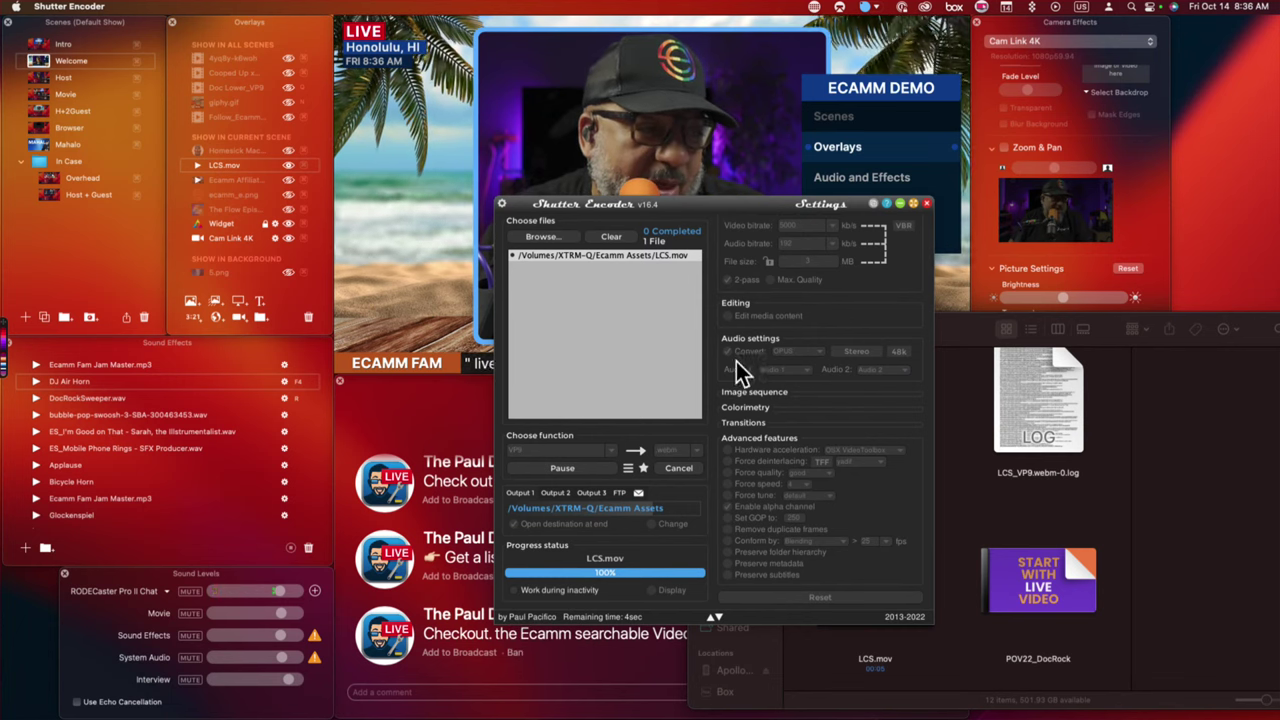
# Hide the encoder and add LCS_VP9.webm as an overlay in the Welcome scene, deleting the first copy and adding it again.
pyautogui.moveTo(788, 205); pyautogui.dragTo(1122, 84)
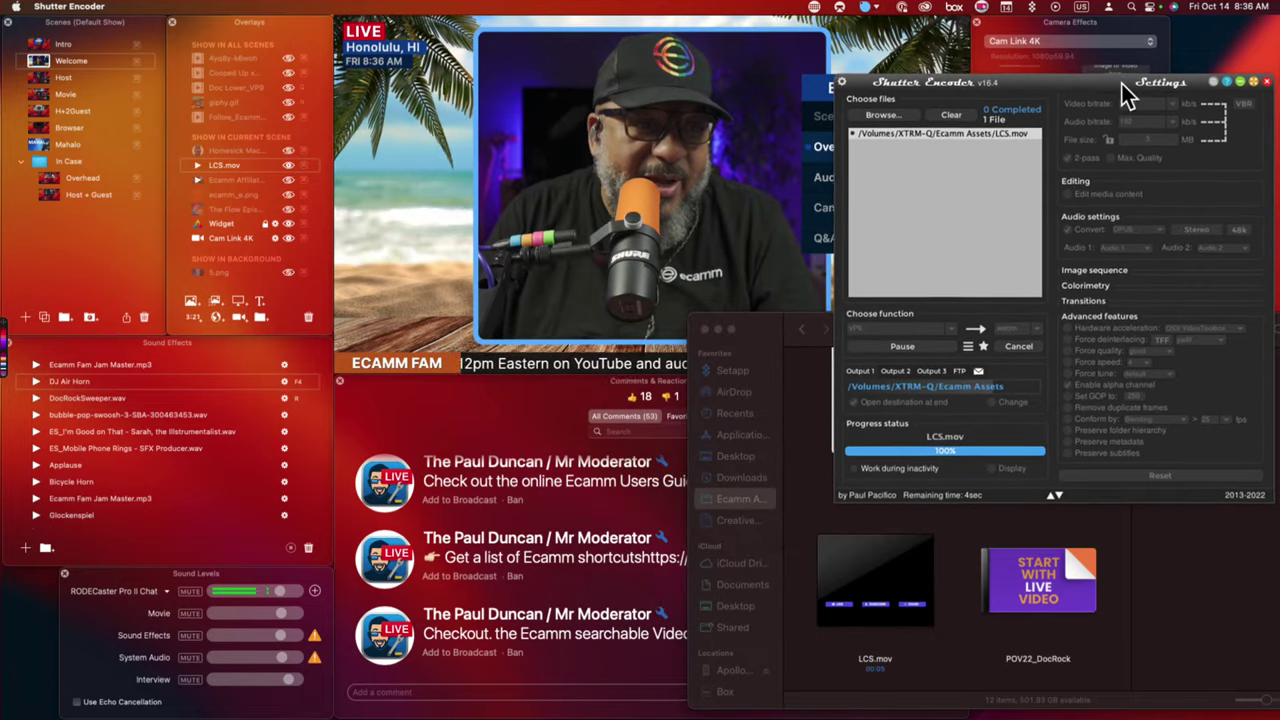
pyautogui.press('super+h')
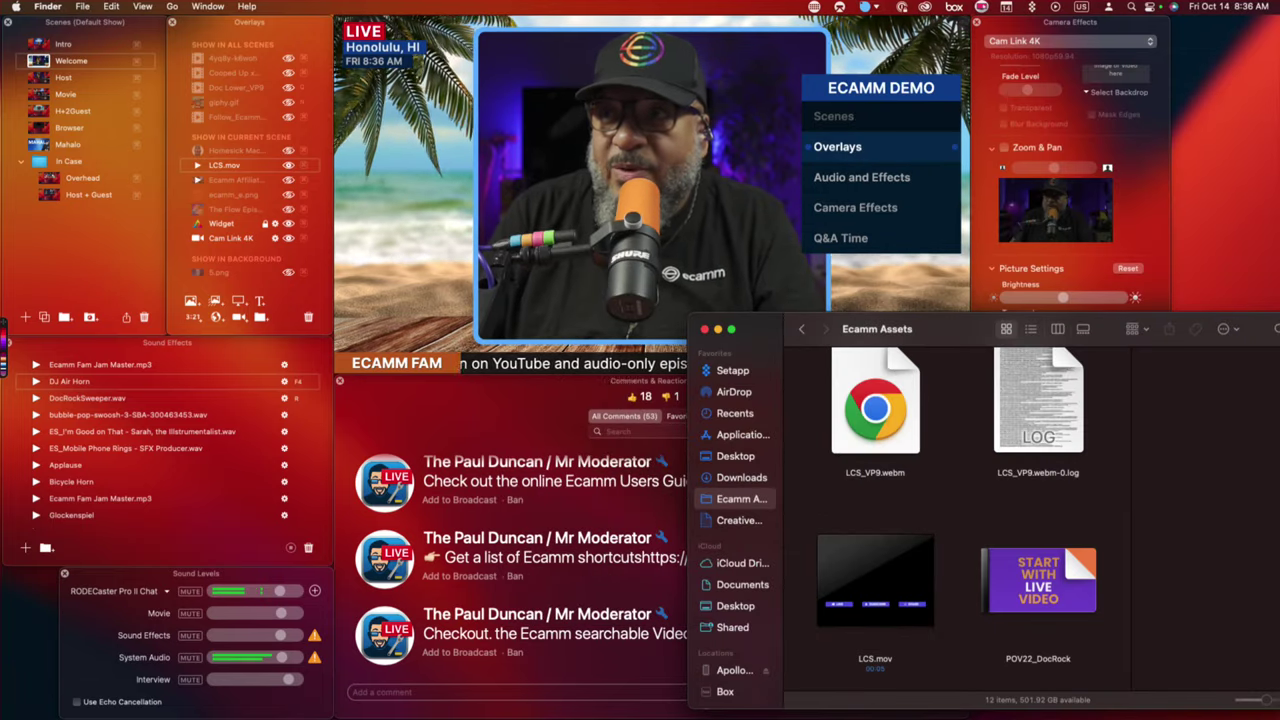
pyautogui.click(873, 422)
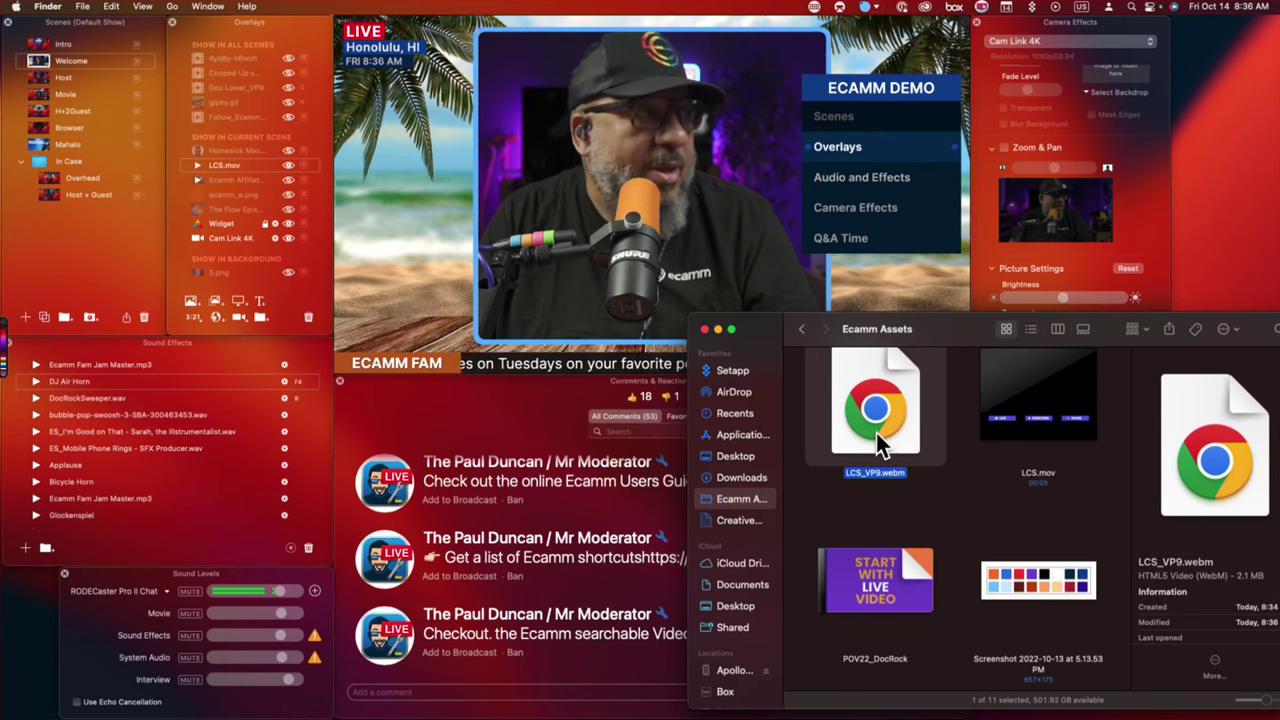
pyautogui.moveTo(880, 440); pyautogui.dragTo(541, 212)
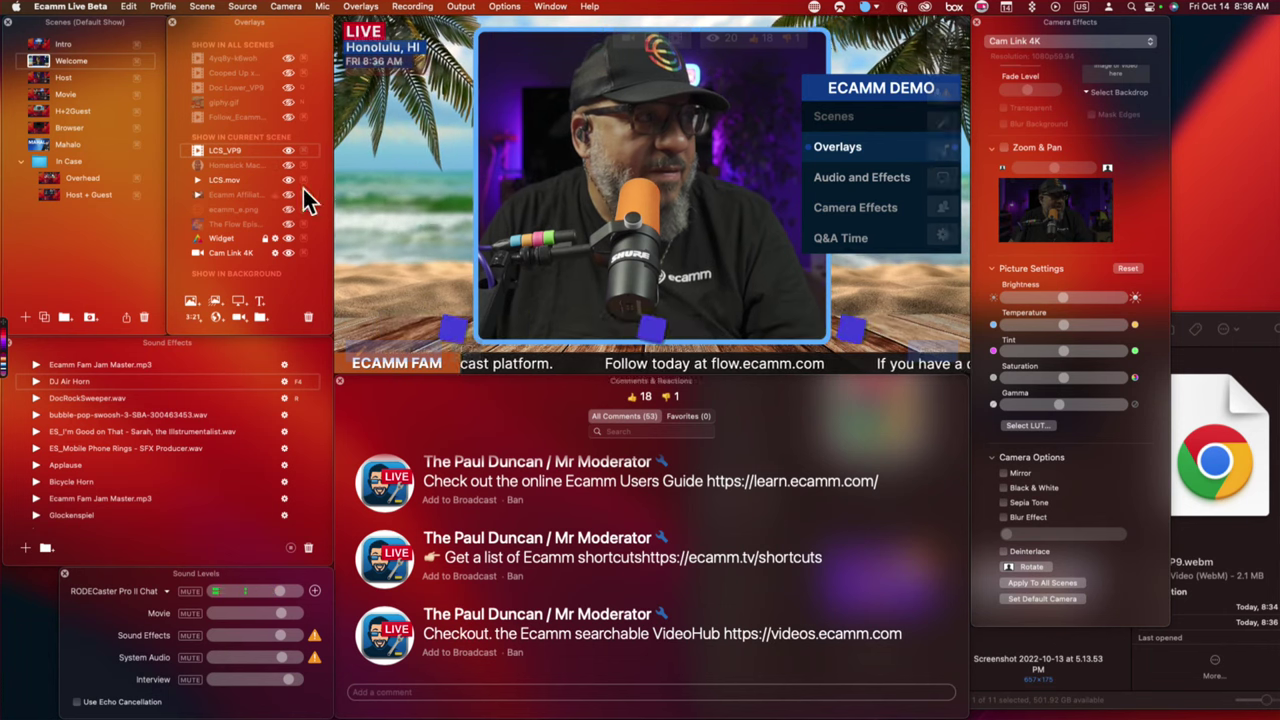
pyautogui.click(308, 317)
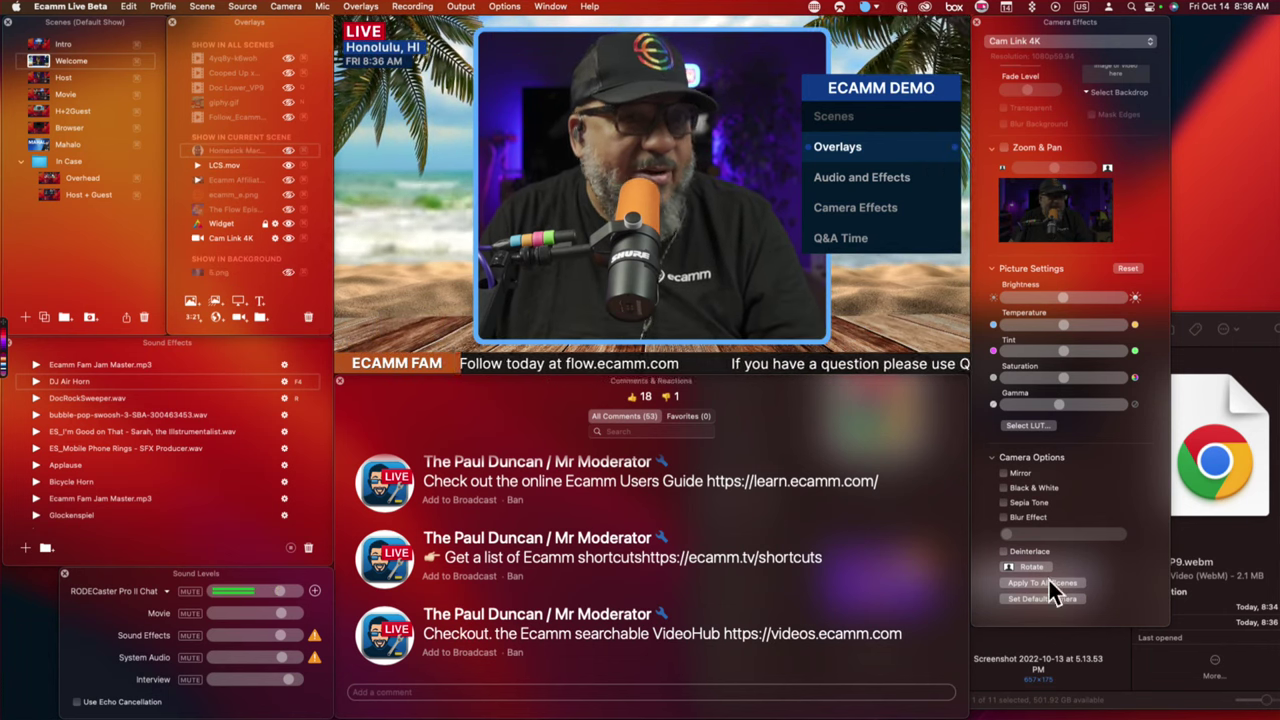
pyautogui.click(1184, 698)
pyautogui.moveTo(912, 462); pyautogui.dragTo(474, 245)
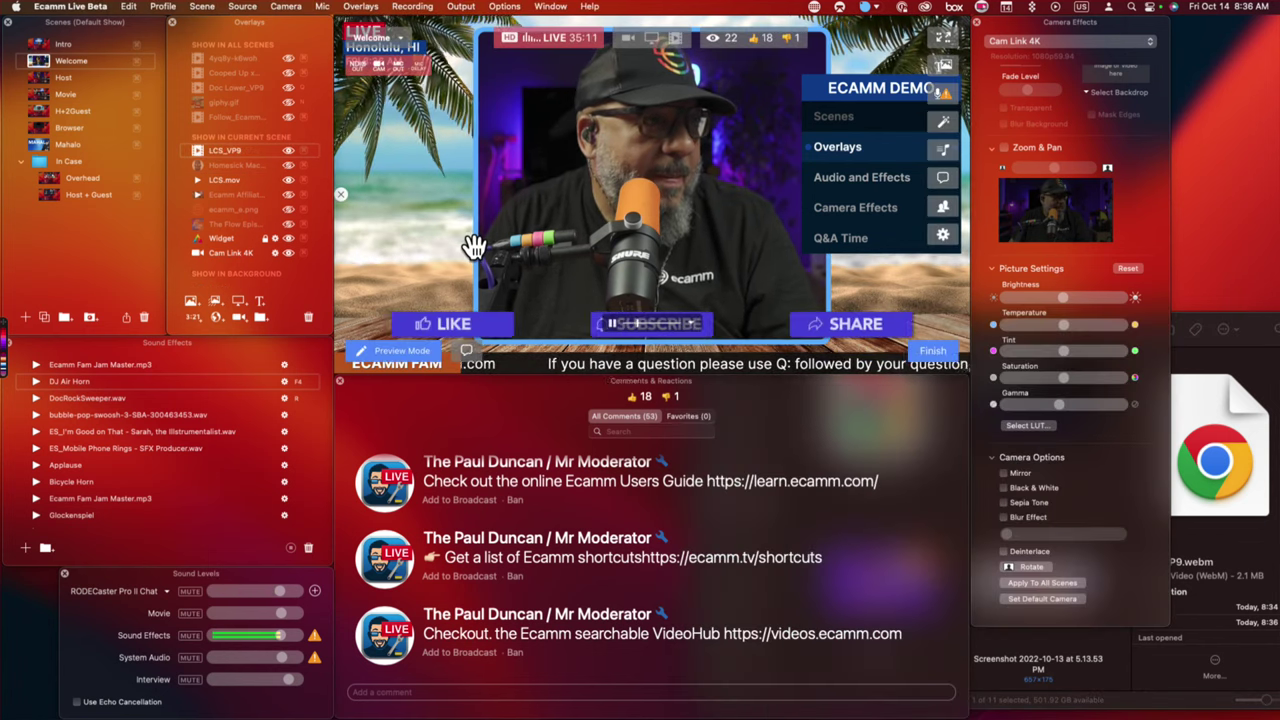
# Return to Shutter Encoder, disable 2-pass, and re-encode LCS.mov, overwriting the existing LCS_VP9.webm.
pyautogui.press('super+Tab')
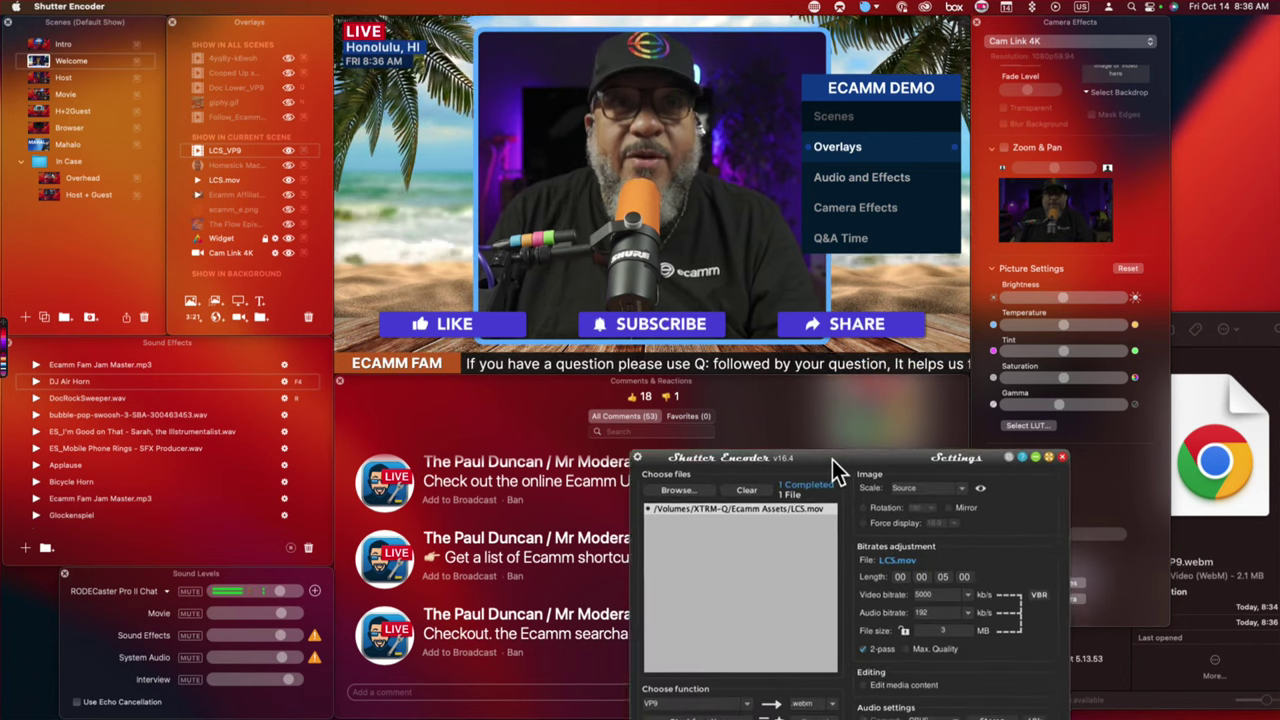
pyautogui.moveTo(832, 459); pyautogui.dragTo(678, 229)
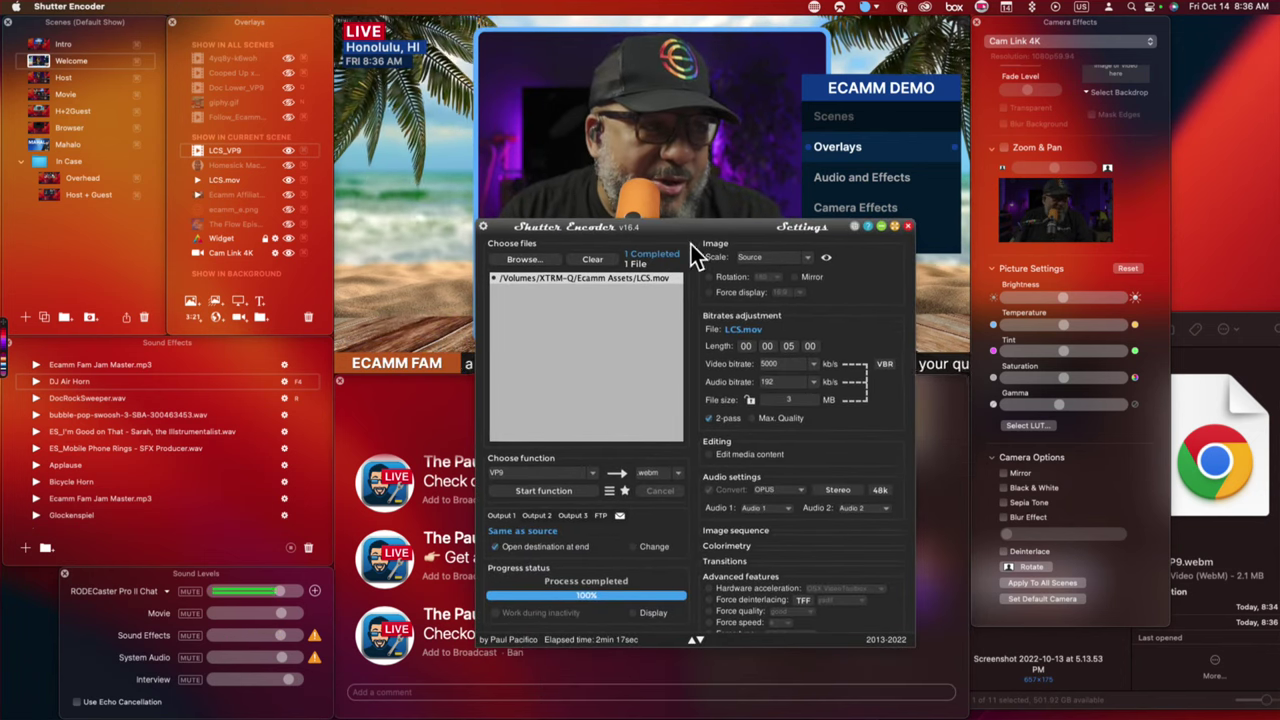
pyautogui.click(727, 418)
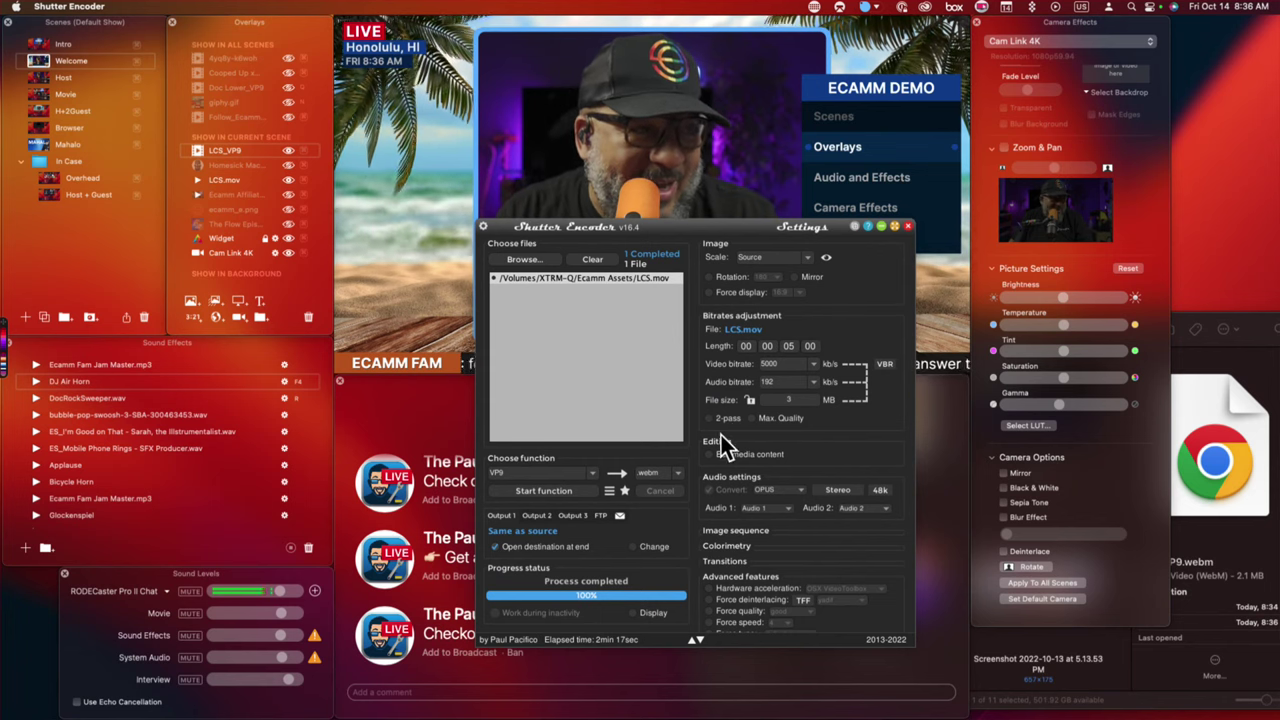
pyautogui.click(528, 490)
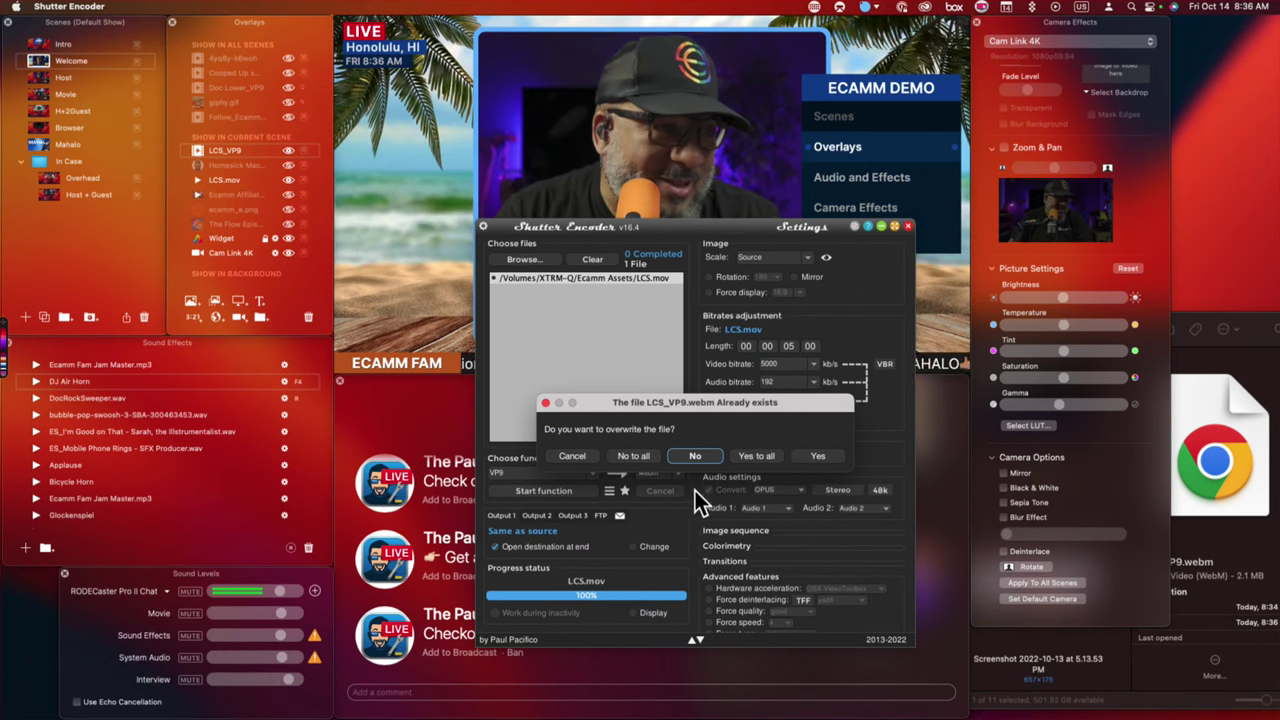
pyautogui.click(768, 456)
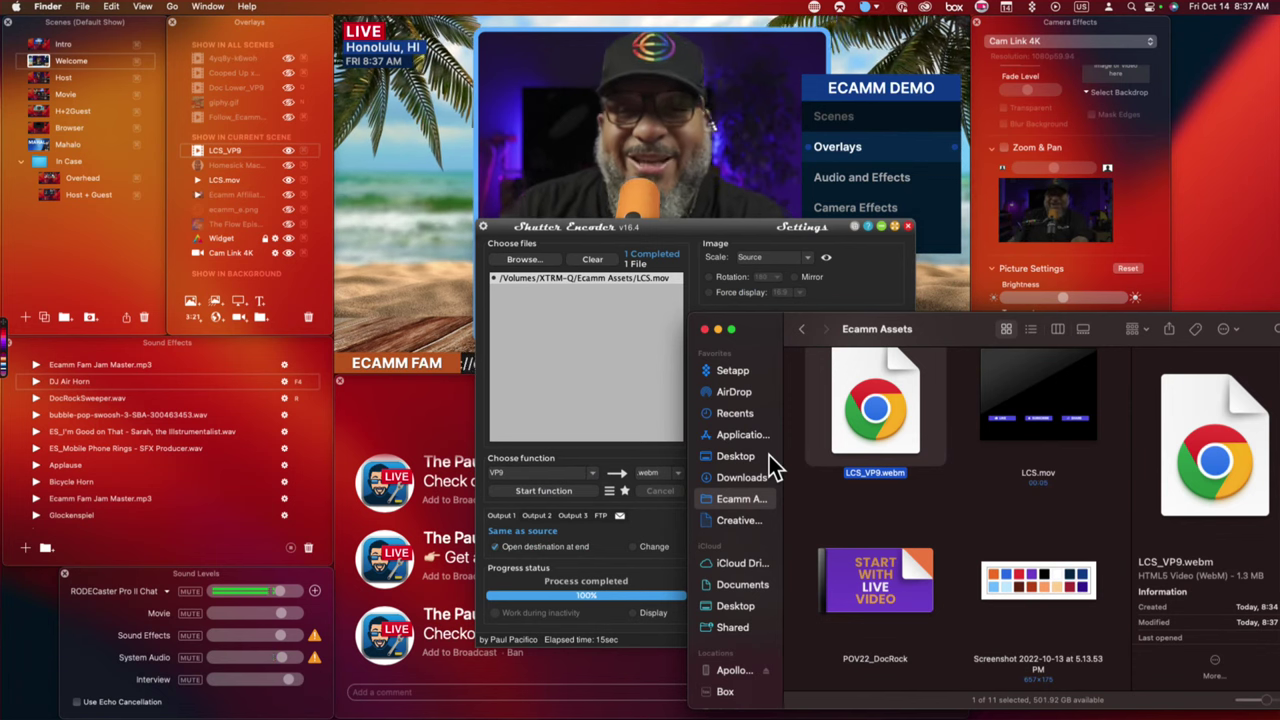
# Add the re-encoded LCS_VP9.webm from the Ecamm Assets folder as another overlay in Ecamm Live's Welcome scene.
pyautogui.moveTo(888, 396); pyautogui.dragTo(480, 176)
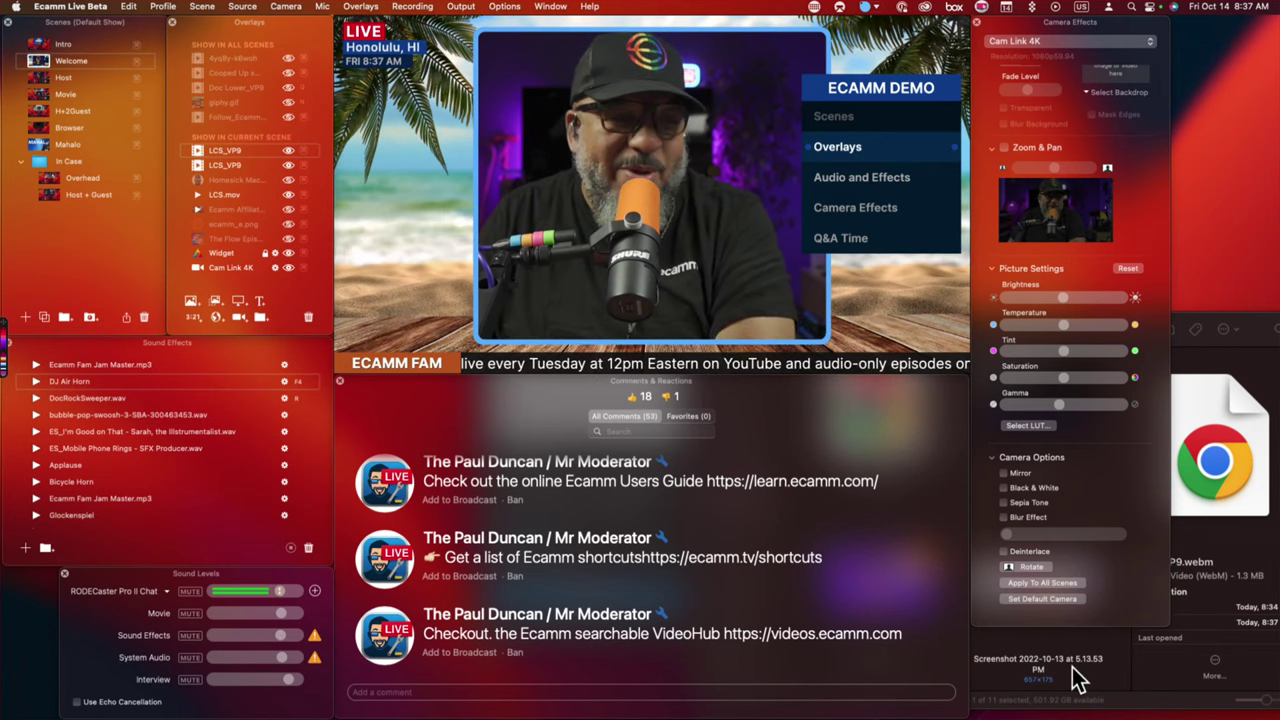
# Delete both LCS_VP9 overlays from the Welcome scene, and switch to Shutter Encoder with the Ecamm Assets folder open.
pyautogui.moveTo(232, 170)
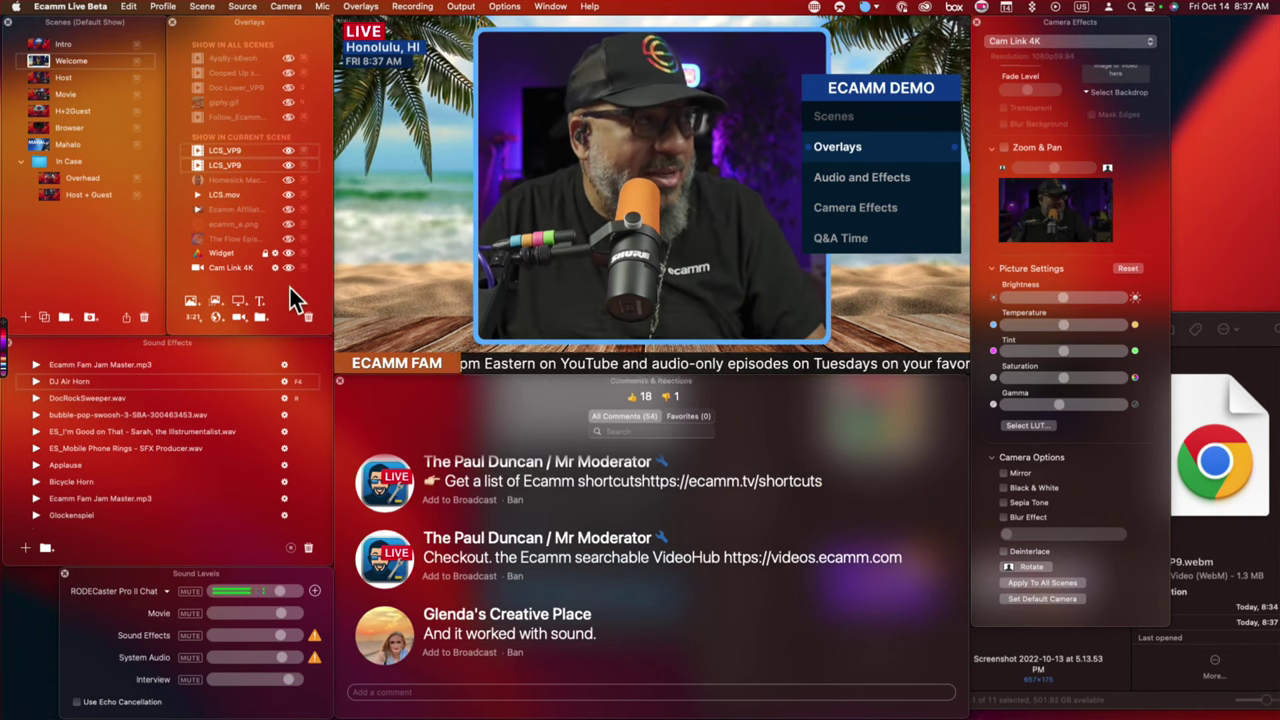
pyautogui.click(308, 316)
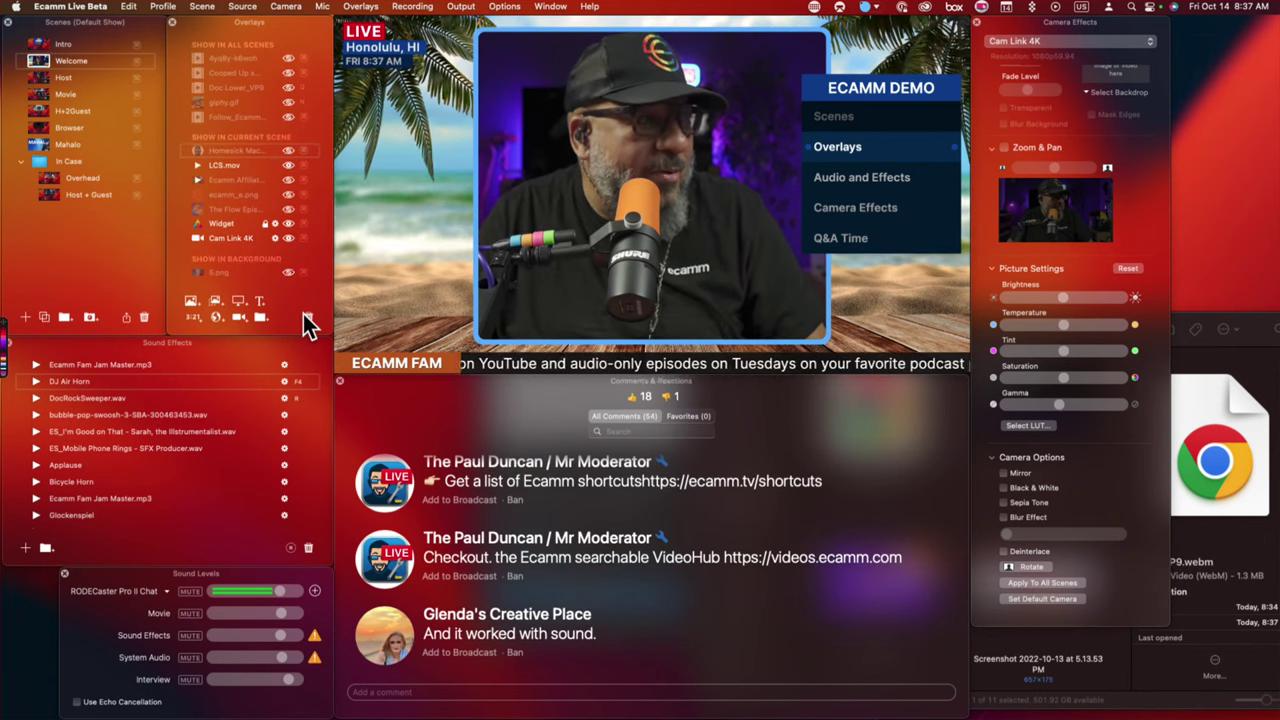
pyautogui.click(1230, 330)
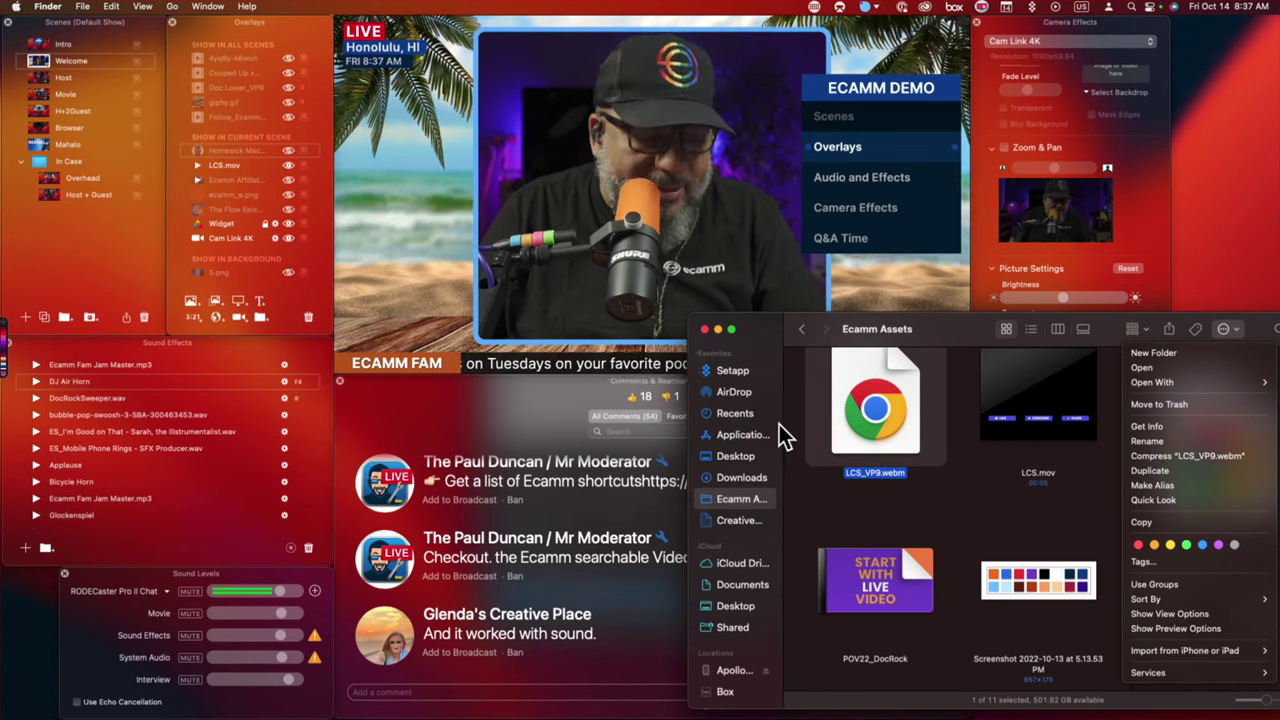
pyautogui.press('super+Tab')
pyautogui.press('super+Tab')
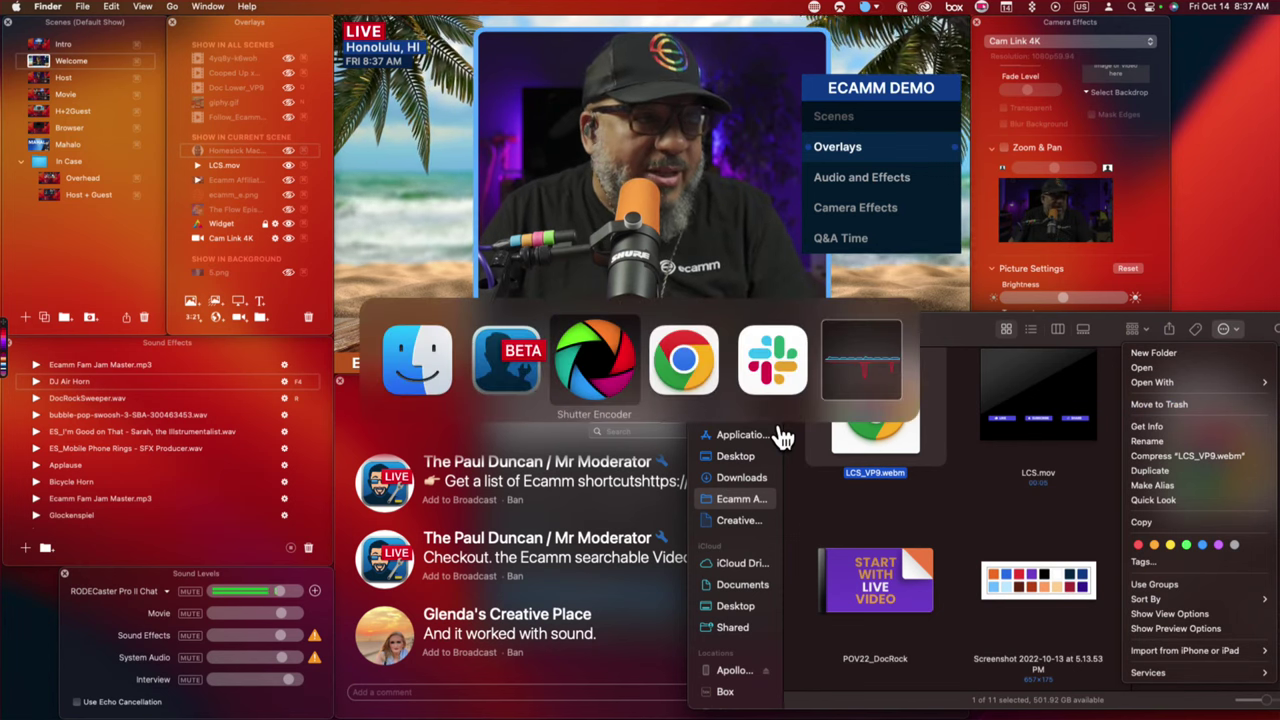
pyautogui.click(945, 508)
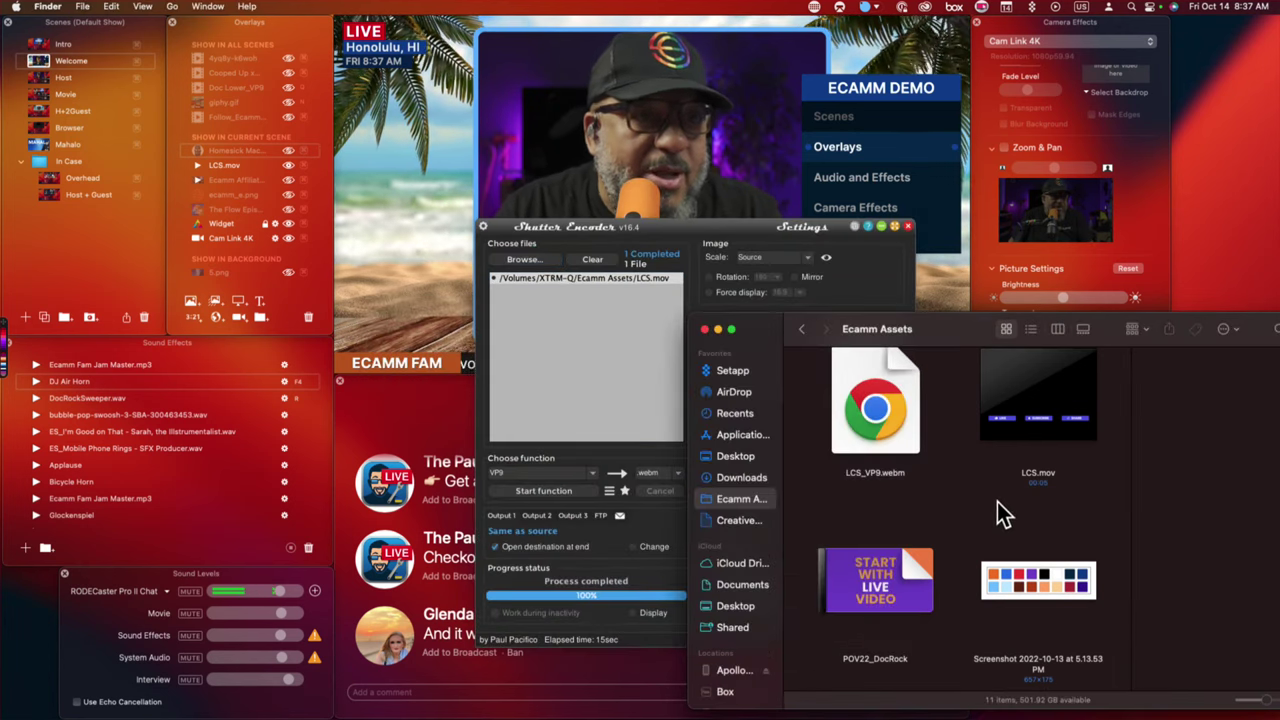
# Clear Shutter Encoder's file list and add the Ecamm Affiliate Video mp4 from the Ecamm Assets folder as its only file.
pyautogui.scroll(10, 1000, 514)
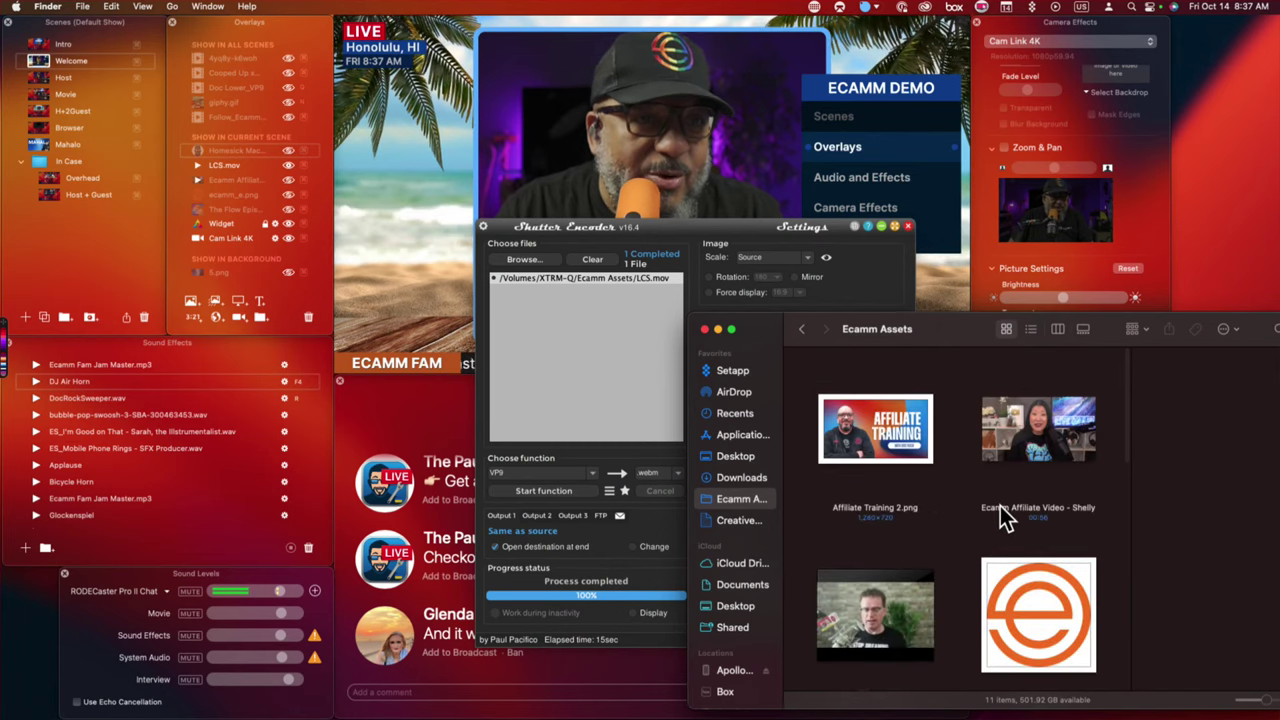
pyautogui.moveTo(1075, 440); pyautogui.dragTo(599, 373)
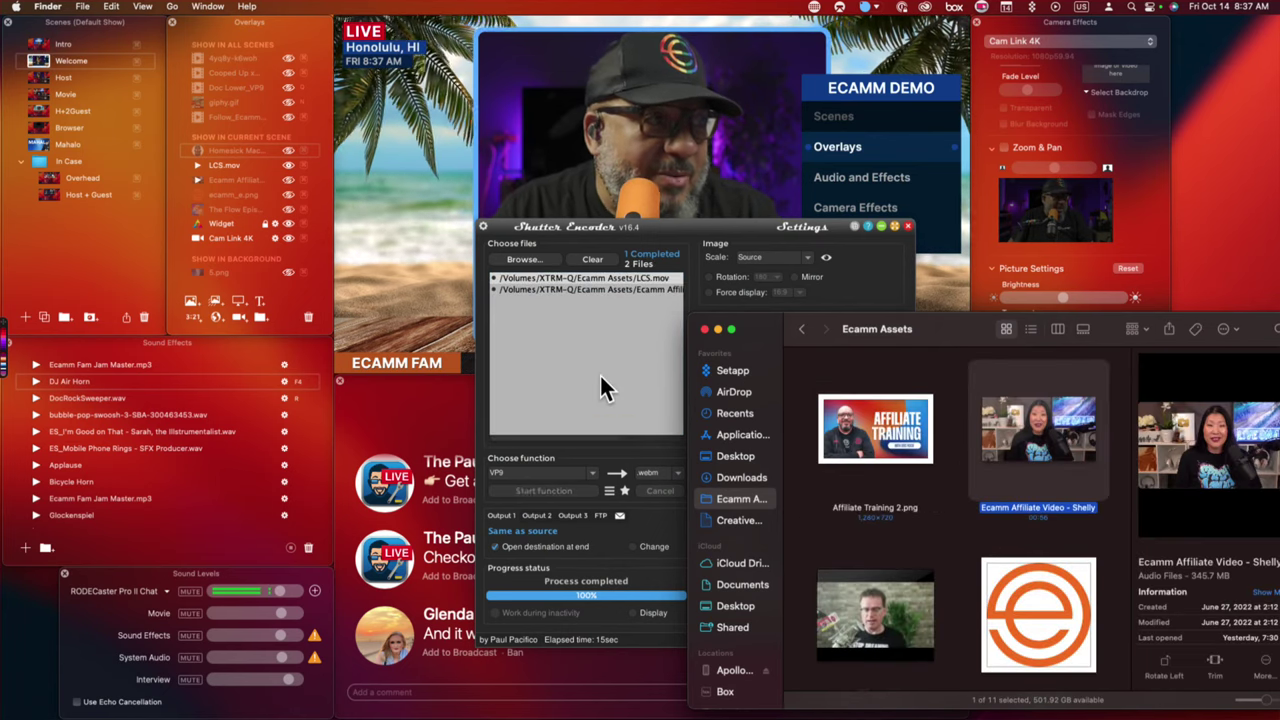
pyautogui.click(584, 276)
pyautogui.click(592, 259)
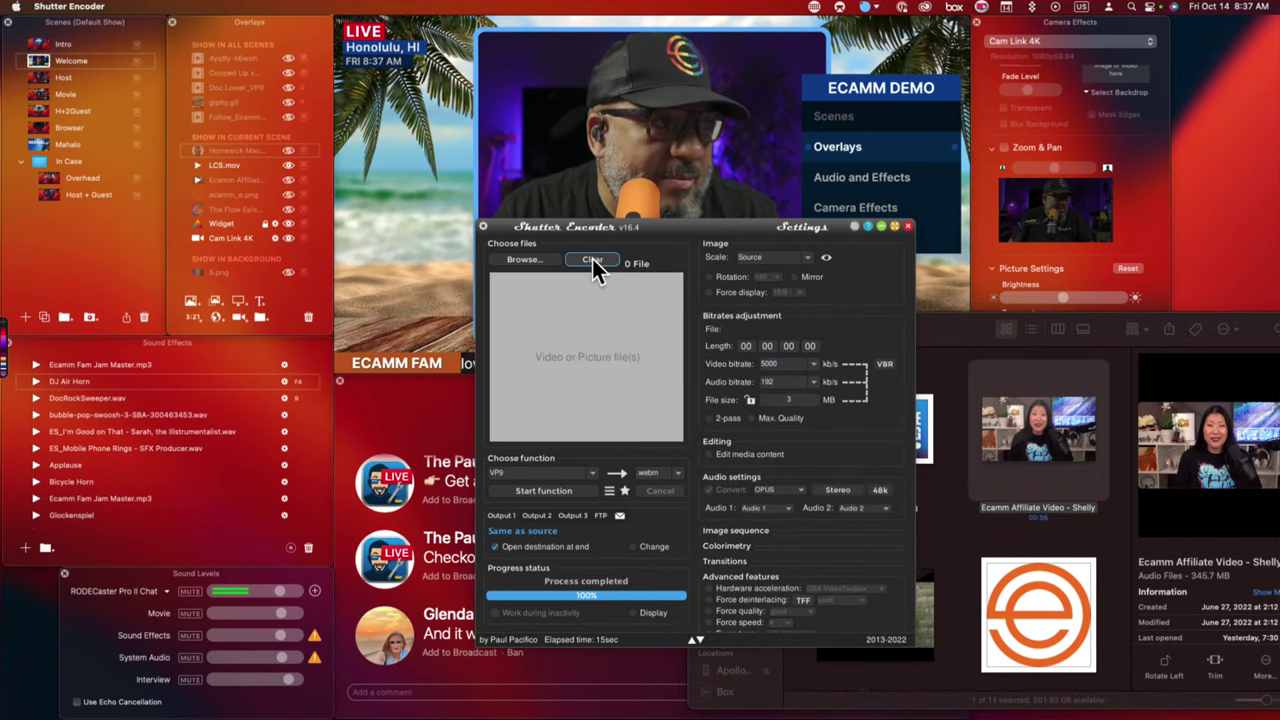
pyautogui.moveTo(1068, 447); pyautogui.dragTo(615, 380)
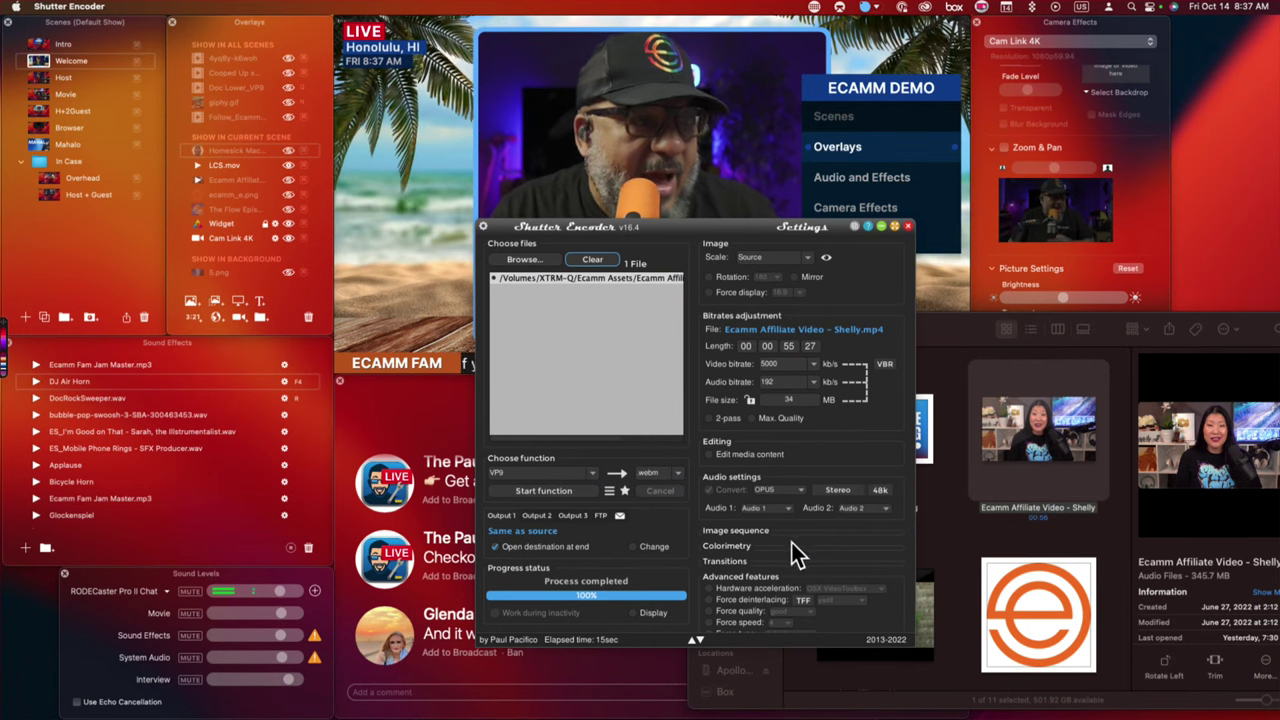
# Turn off the alpha channel in the advanced features and start encoding the Ecamm Affiliate Video to VP9 webm.
pyautogui.scroll(-3, 798, 555)
pyautogui.click(710, 578)
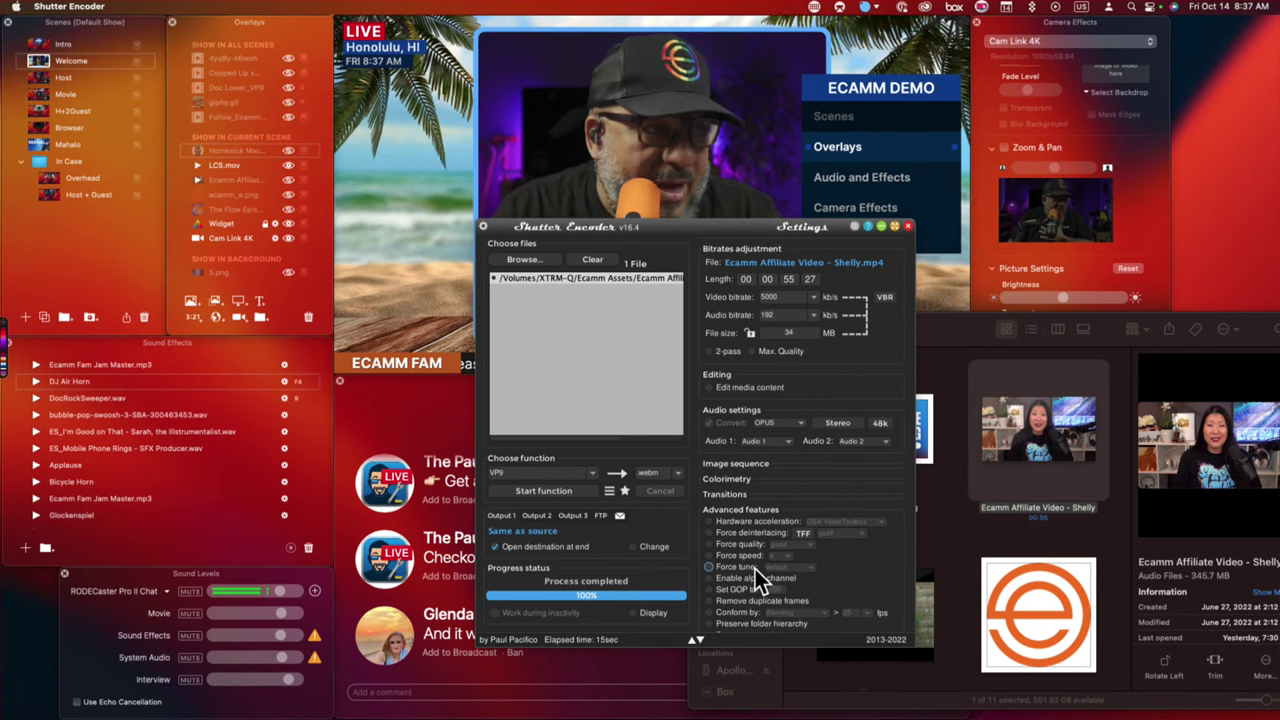
pyautogui.click(530, 489)
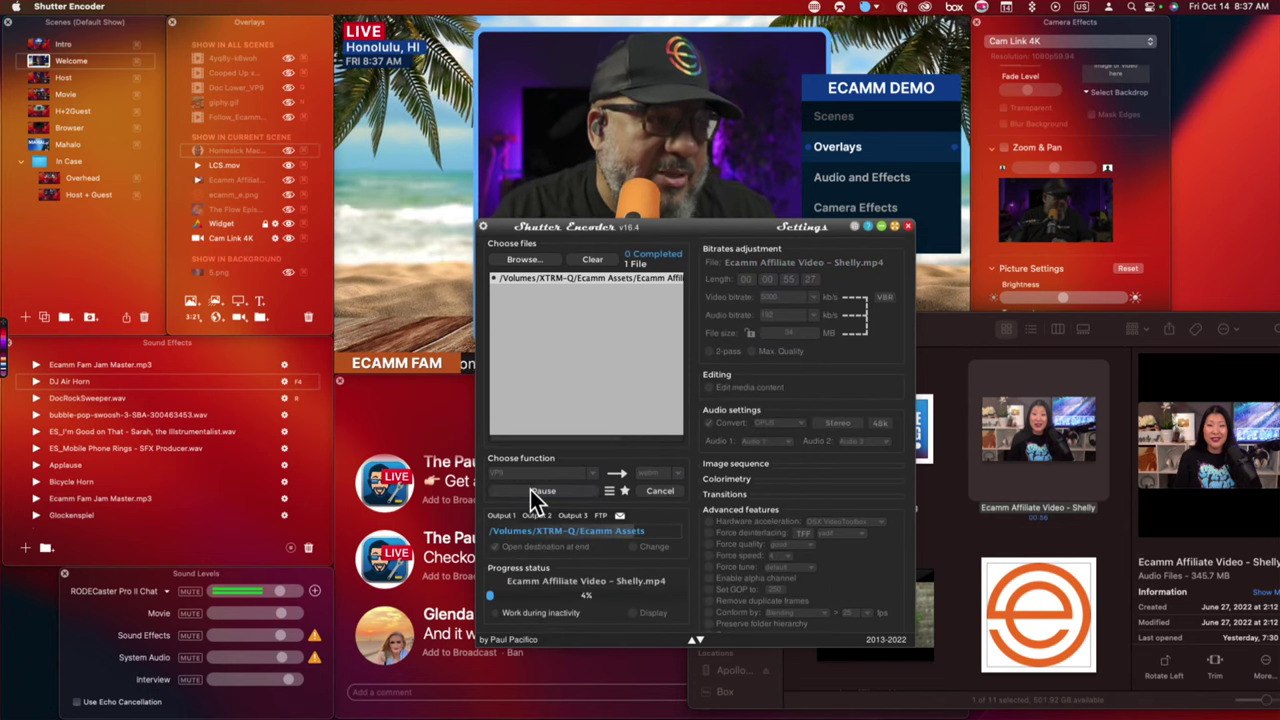
# Move Shutter Encoder aside while it encodes, and check the source video's details in the Ecamm Assets folder.
pyautogui.moveTo(743, 226); pyautogui.dragTo(1110, 98)
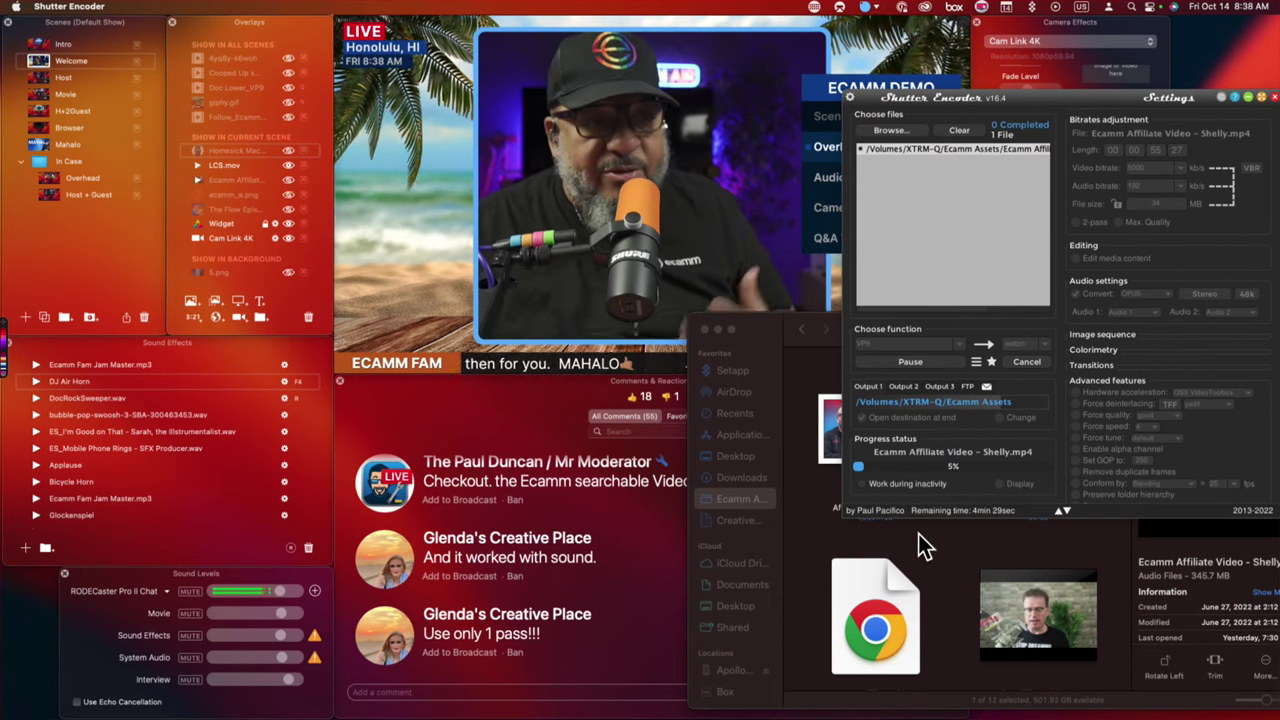
pyautogui.click(953, 563)
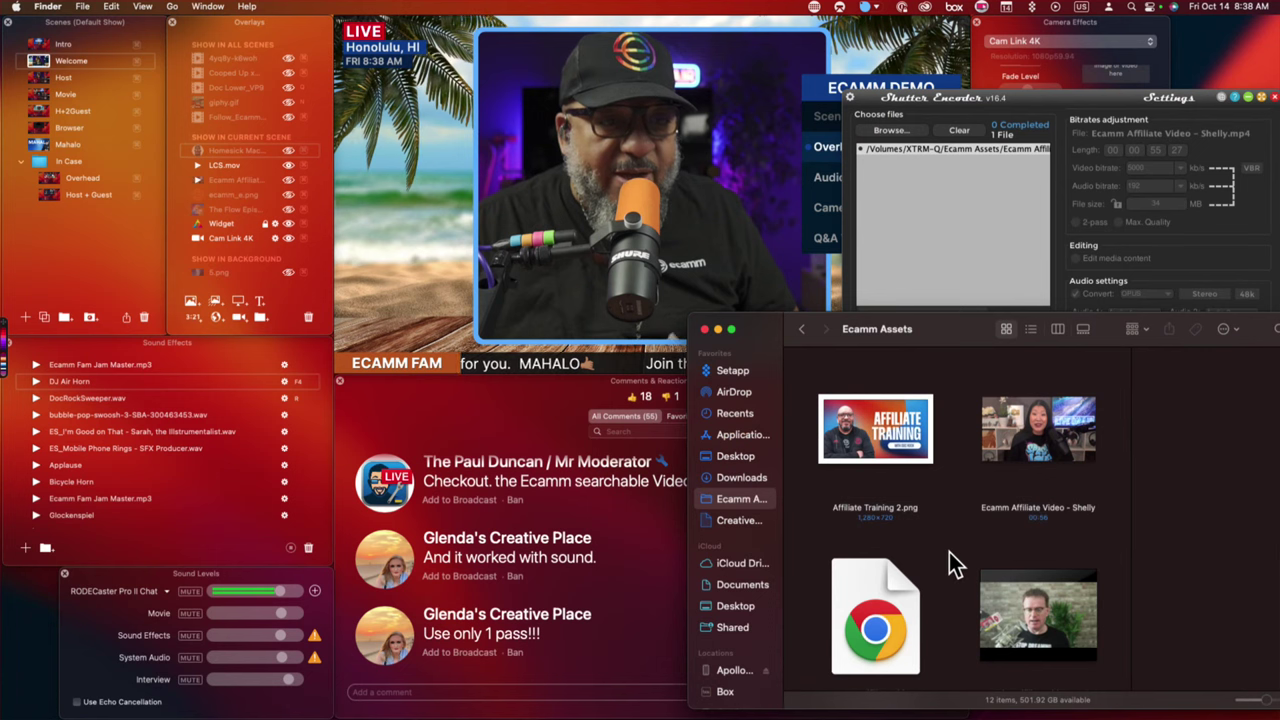
pyautogui.click(1080, 452)
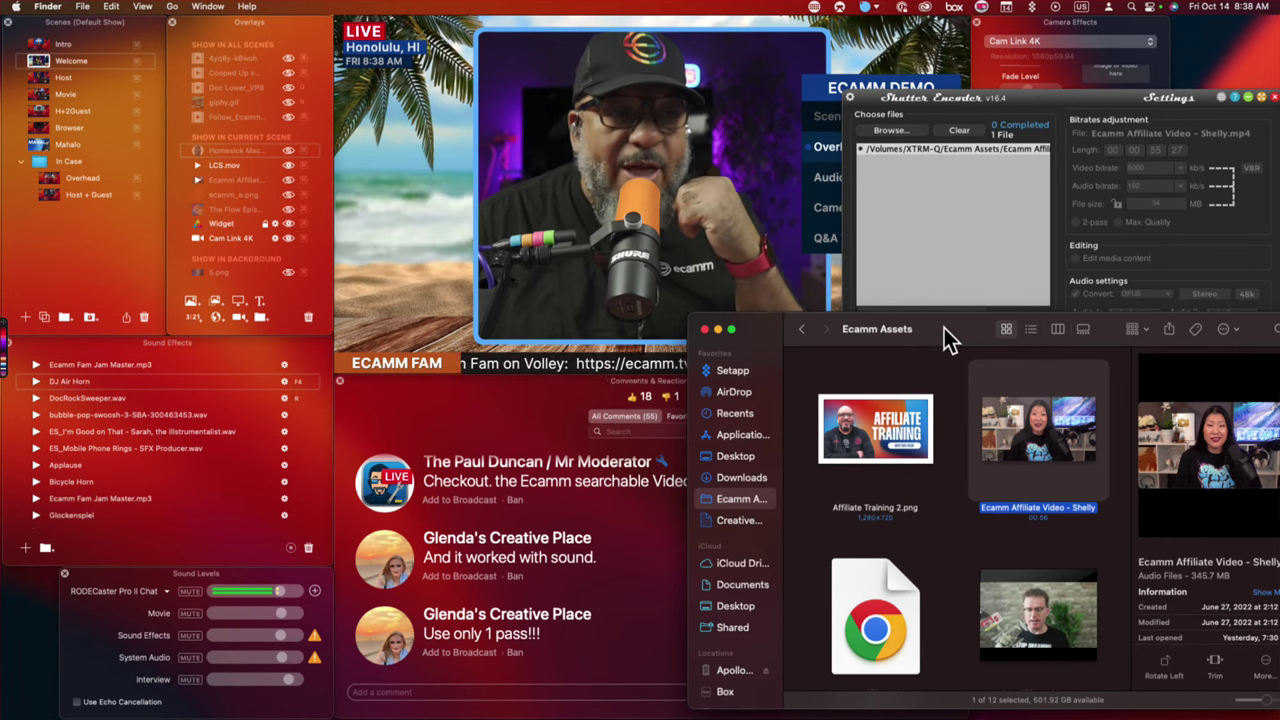
pyautogui.click(1035, 87)
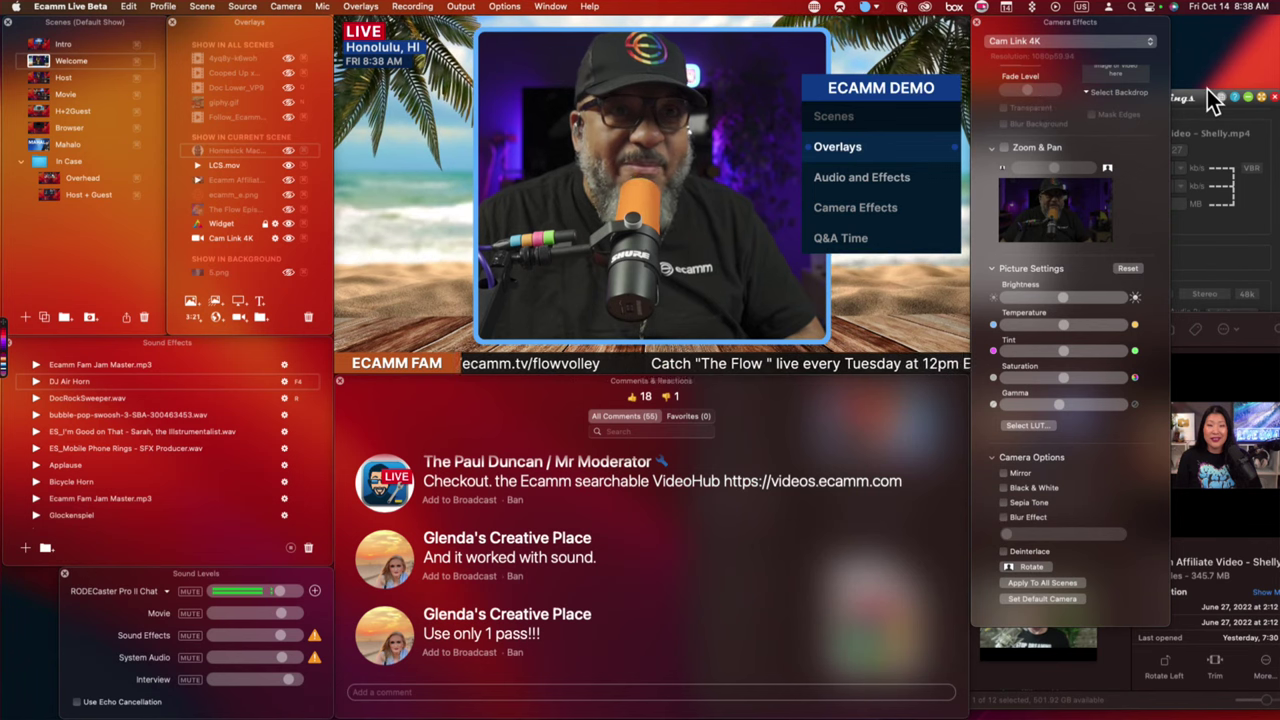
pyautogui.moveTo(1195, 94); pyautogui.dragTo(1189, 36)
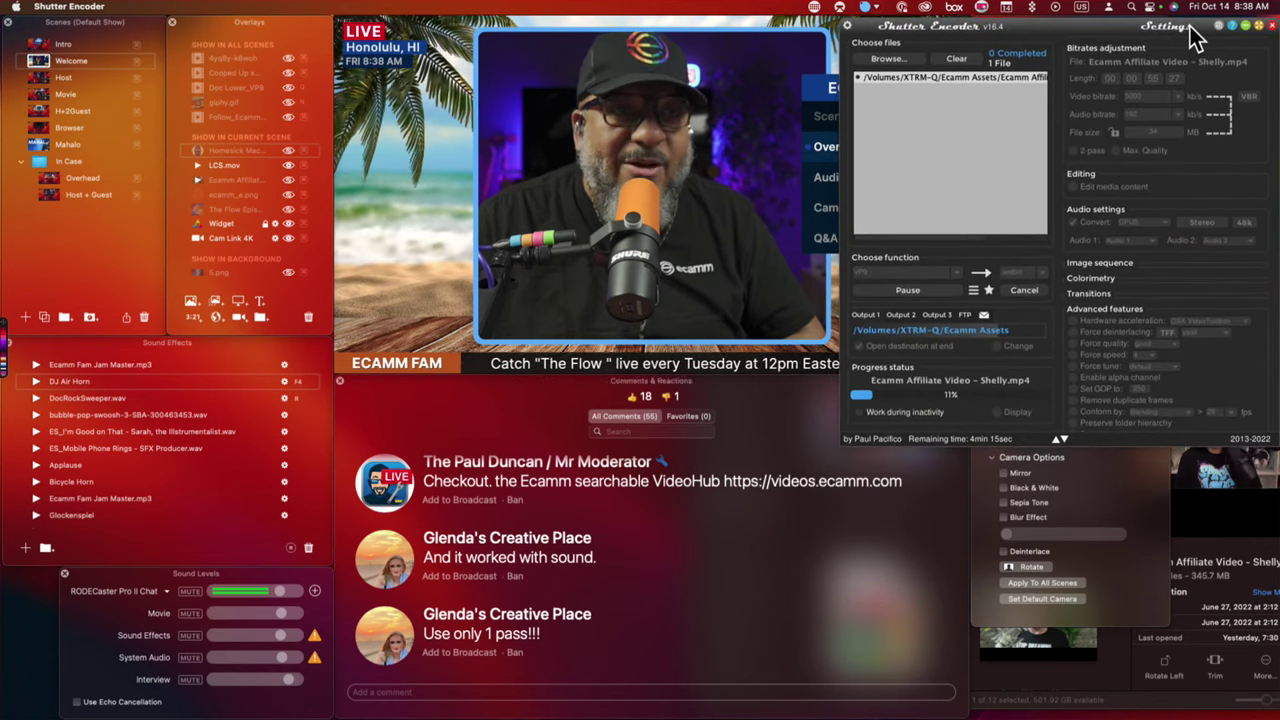
# Show the viewer's question about deleting a video from the scene on the Ecamm Live broadcast, and switch to the Movie scene.
pyautogui.click(418, 243)
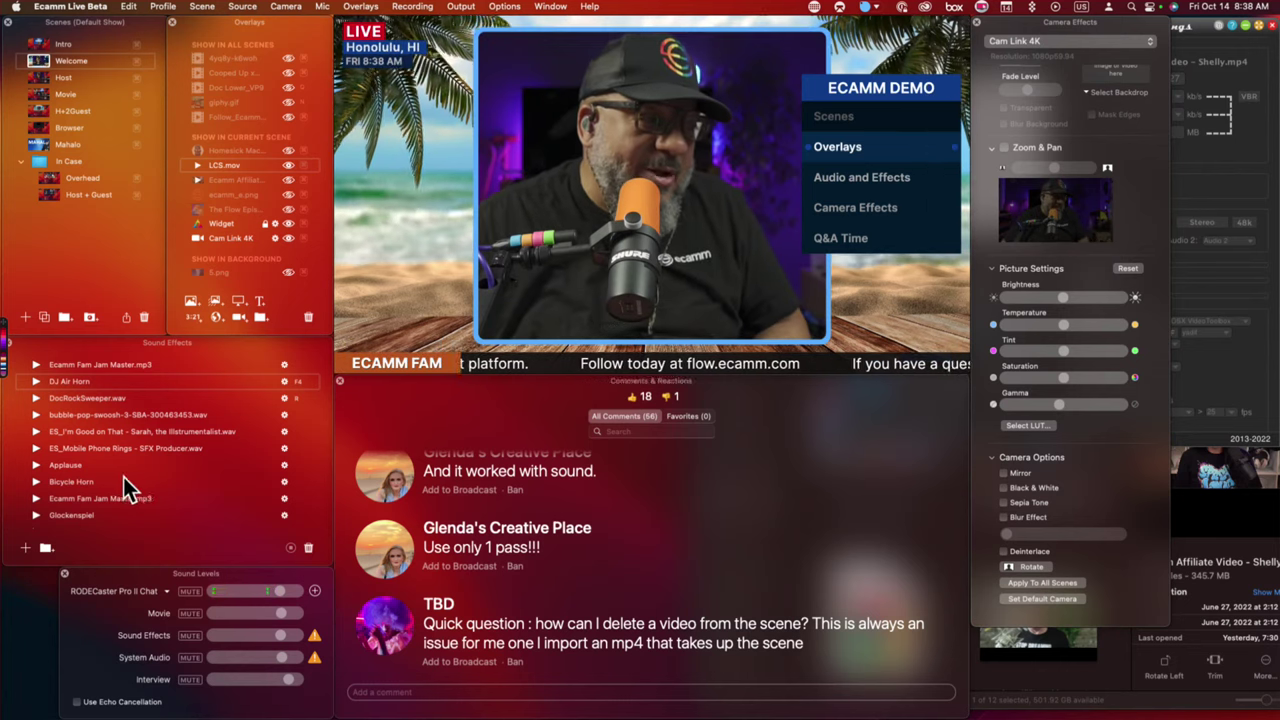
pyautogui.click(455, 661)
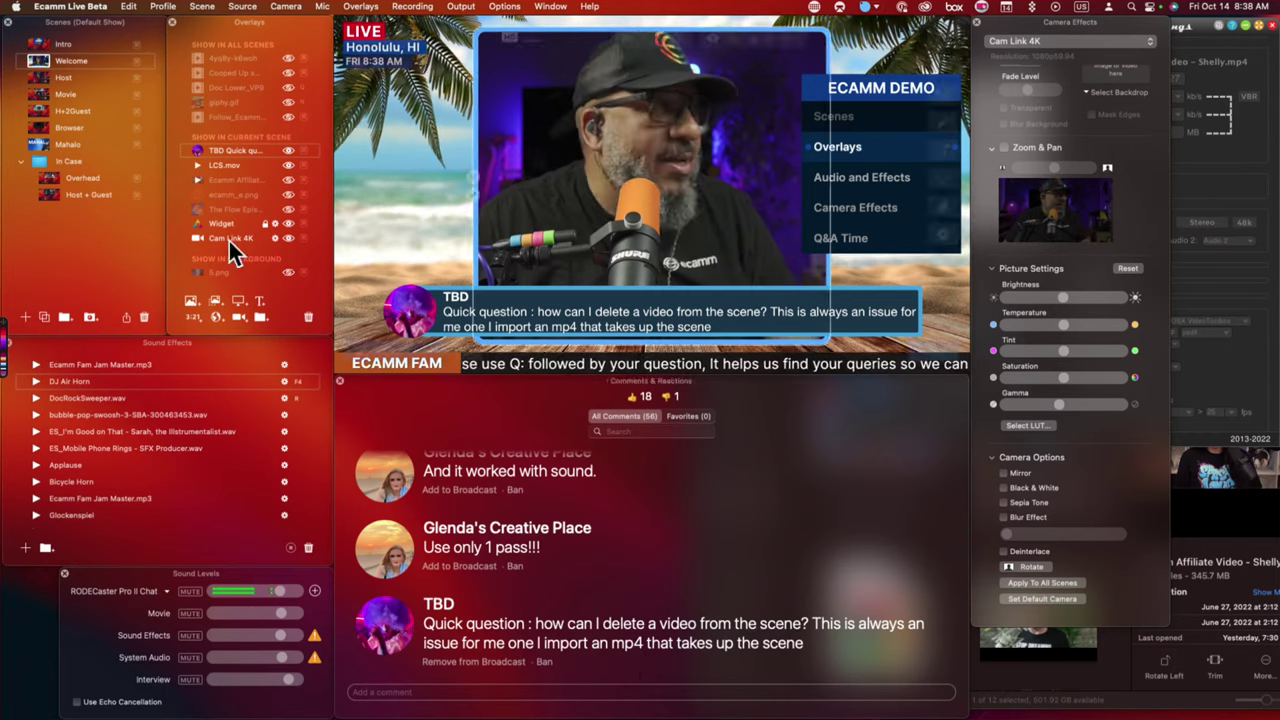
pyautogui.click(43, 97)
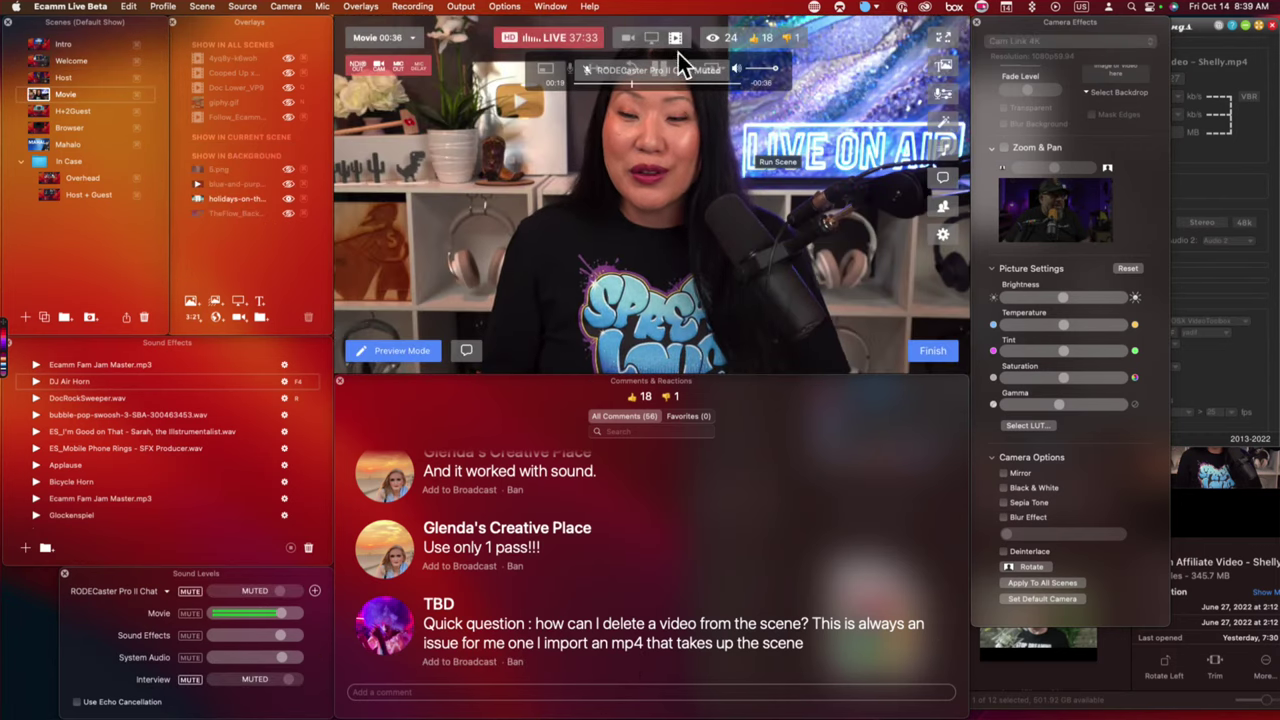
# Load Ecamm Live Affiliate Video - IAG.mp4 into the Movie scene, and return to the Ecamm Affiliate Video from the recent items.
pyautogui.click(675, 40)
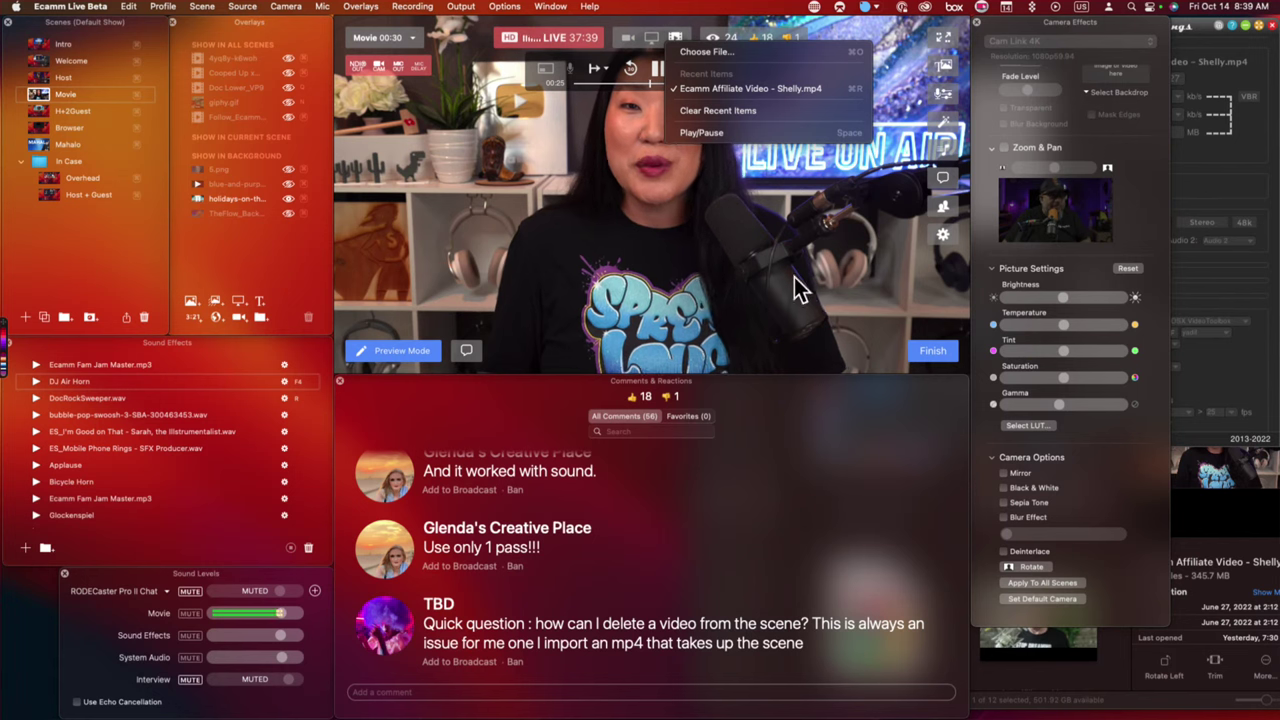
pyautogui.click(1060, 649)
pyautogui.moveTo(1060, 649); pyautogui.dragTo(687, 255)
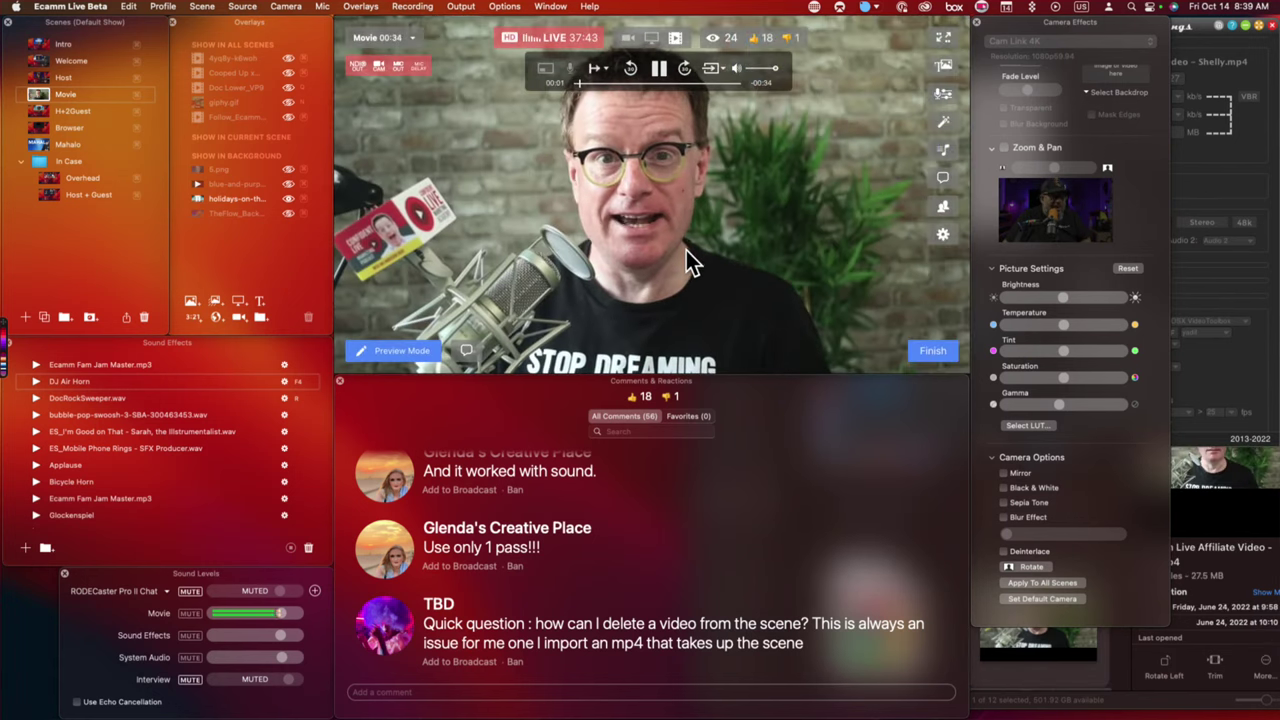
pyautogui.click(676, 38)
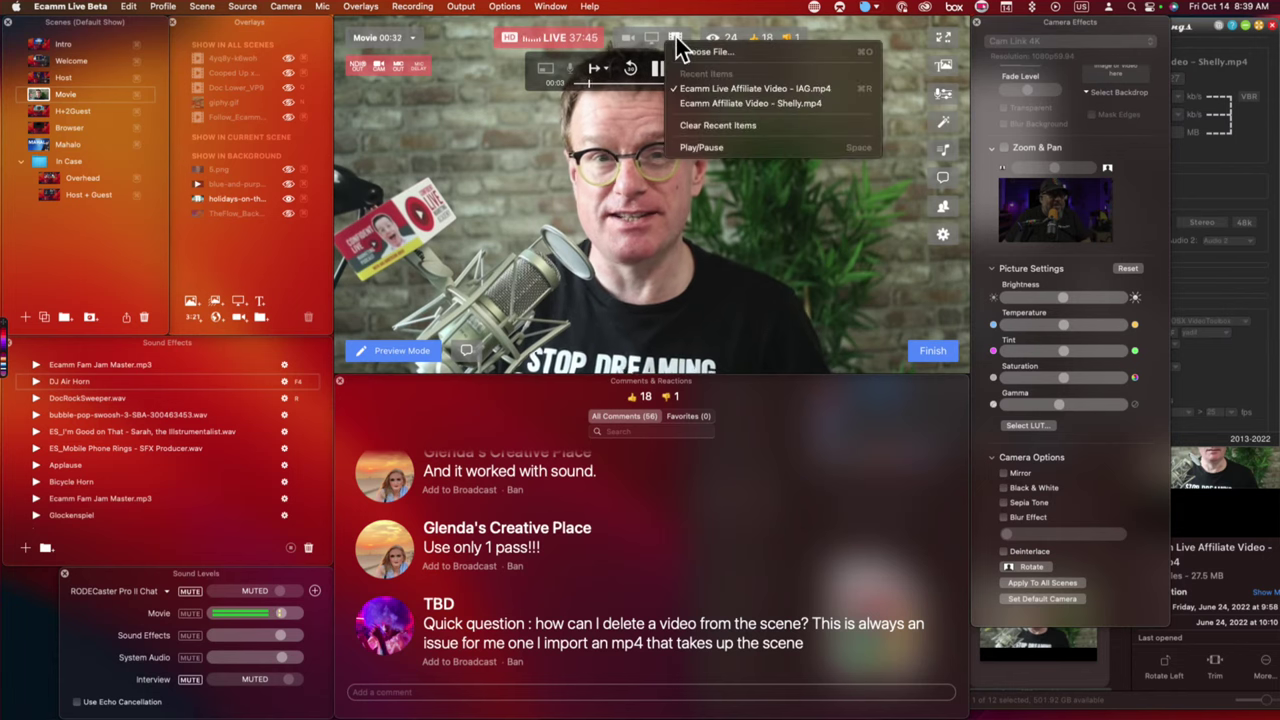
pyautogui.click(722, 103)
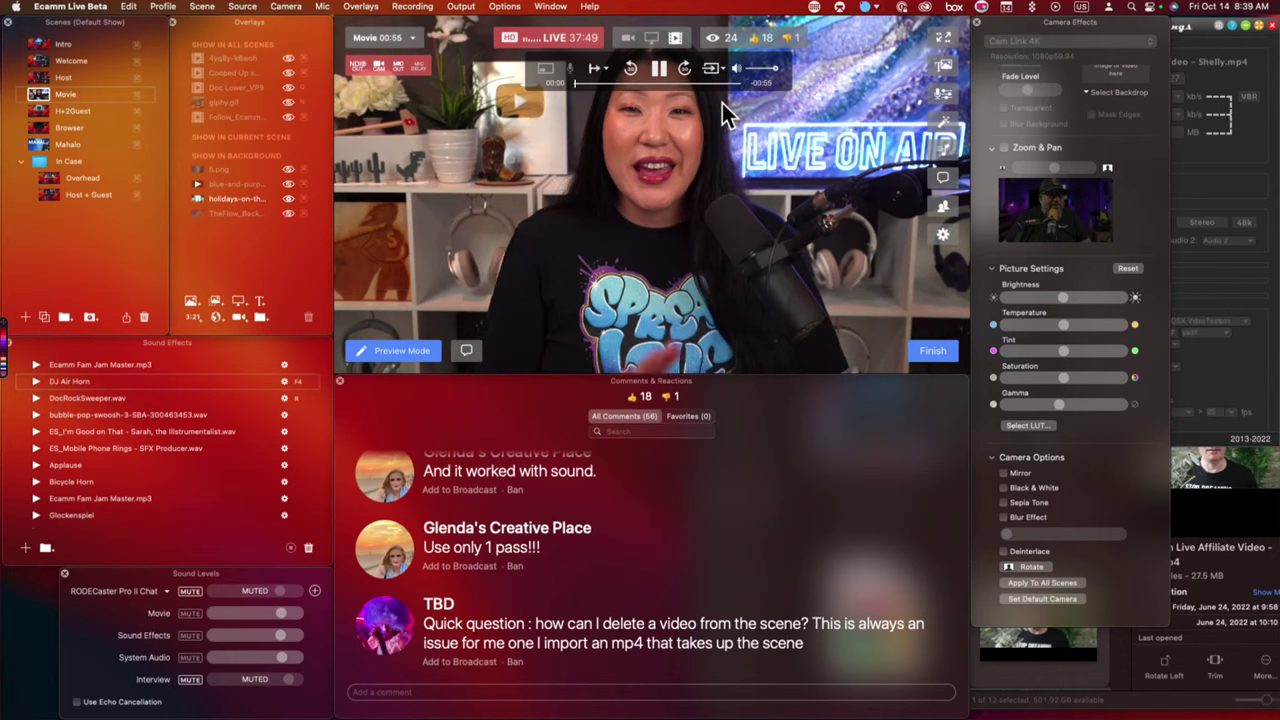
# Clear the Movie scene's recent video items, check the list, and unmute the RODECaster Pro II Chat microphone.
pyautogui.click(675, 38)
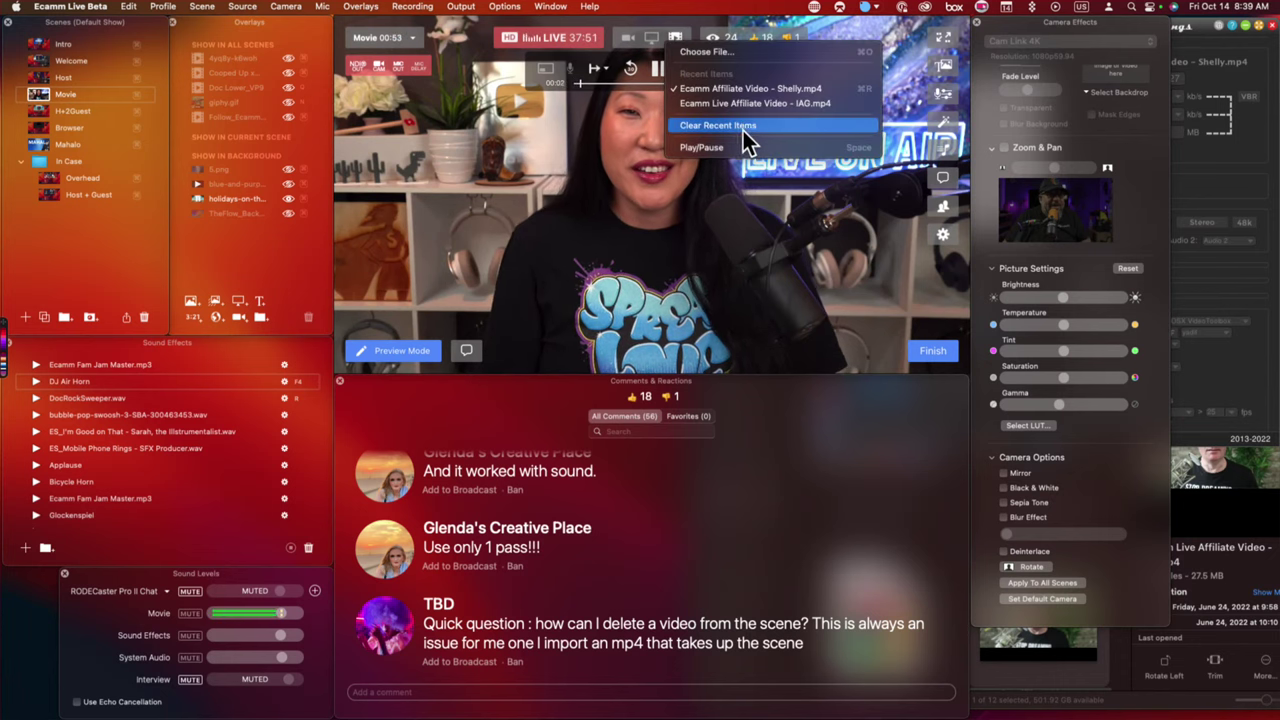
pyautogui.click(745, 127)
pyautogui.click(674, 43)
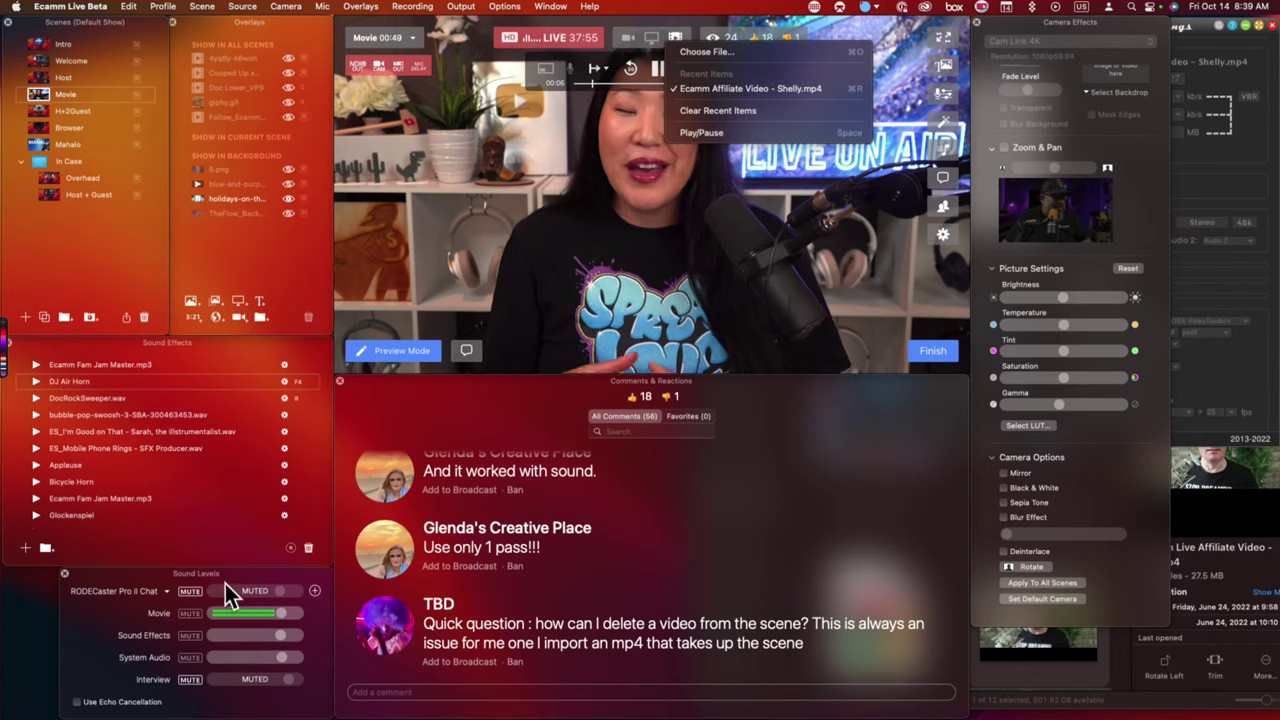
pyautogui.click(189, 592)
pyautogui.click(189, 592)
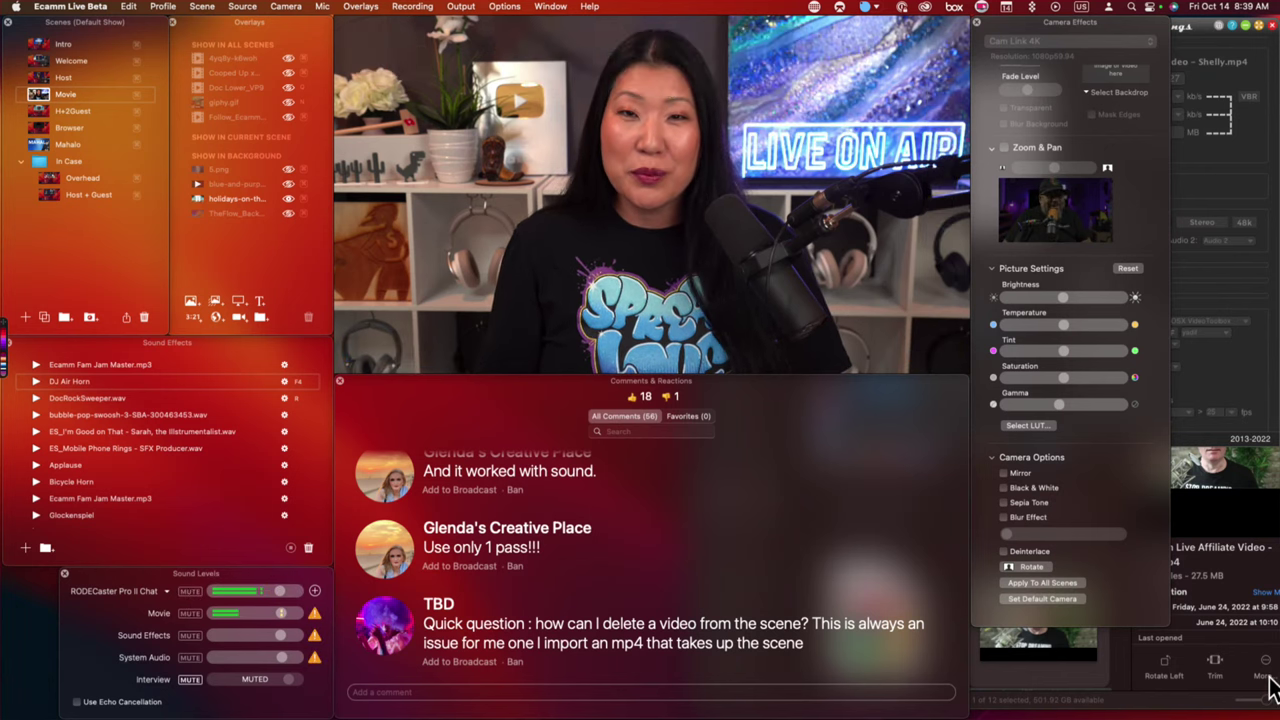
# Load Ecamm Live Affiliate Video - IAG.mp4 into the Movie scene again, with the RODECaster Pro II Chat microphone unmuted and playback paused.
pyautogui.click(1237, 545)
pyautogui.moveTo(1083, 630); pyautogui.dragTo(786, 245)
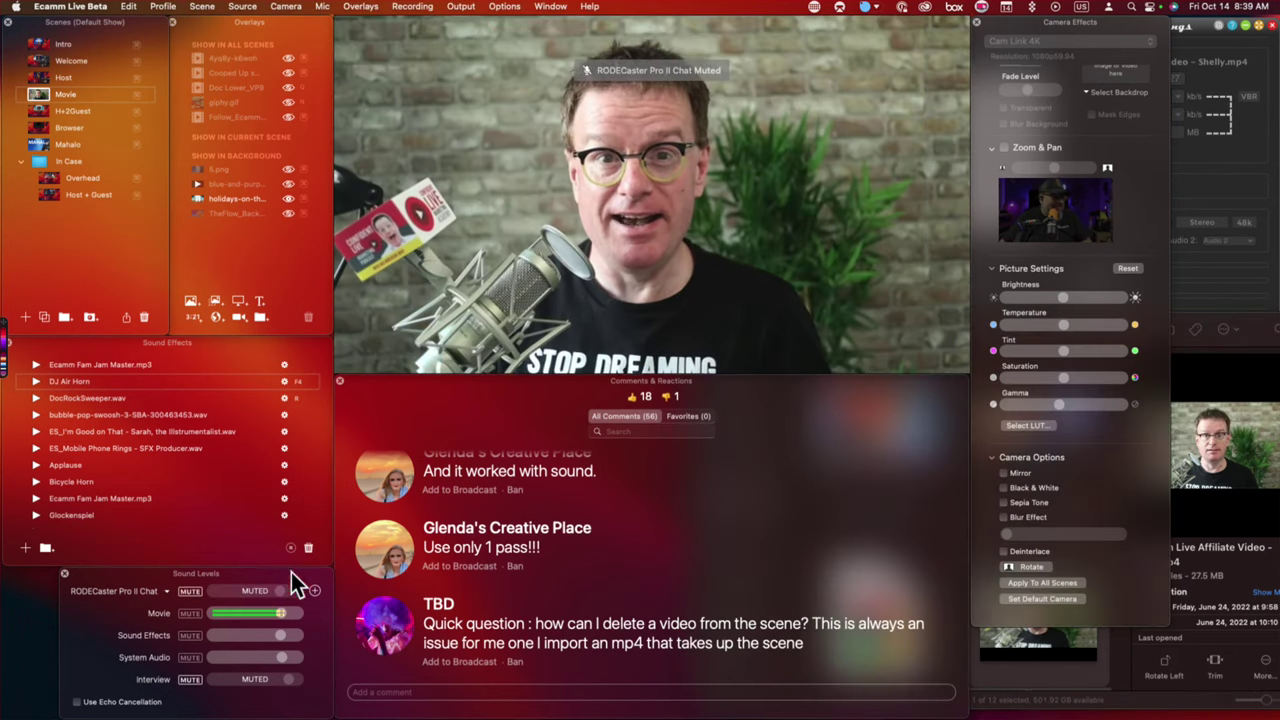
pyautogui.click(190, 591)
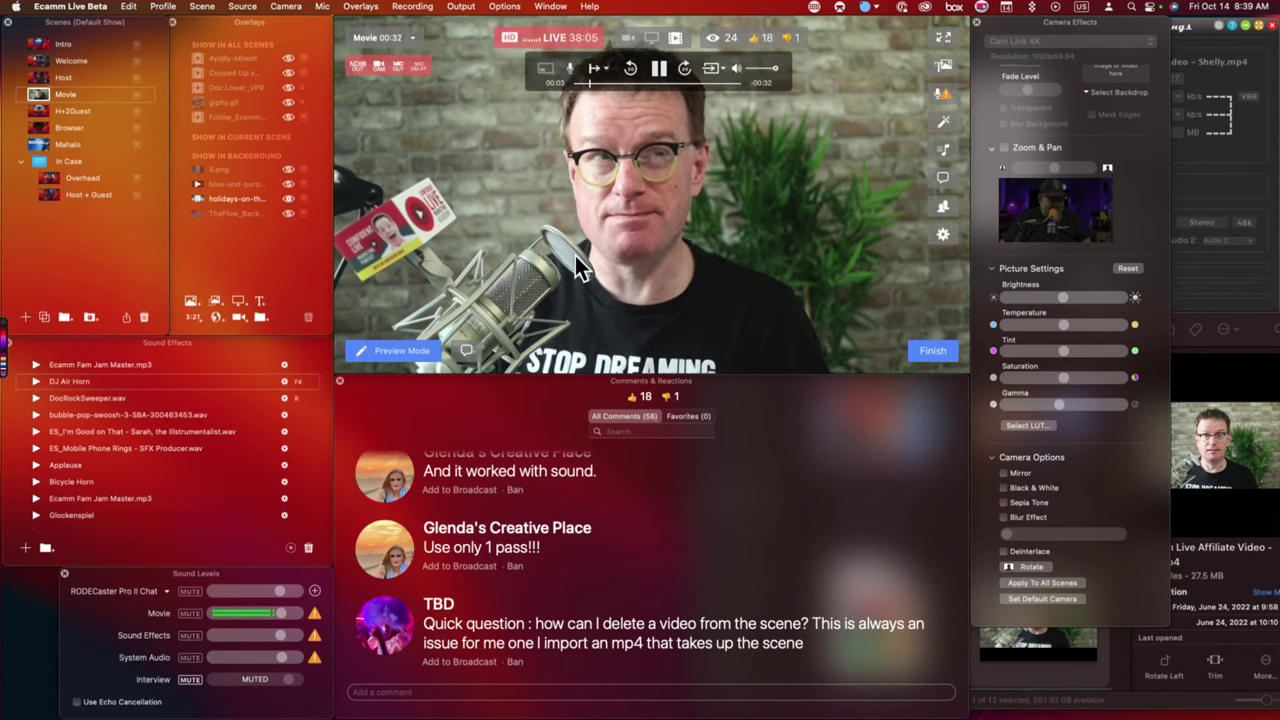
pyautogui.press('space')
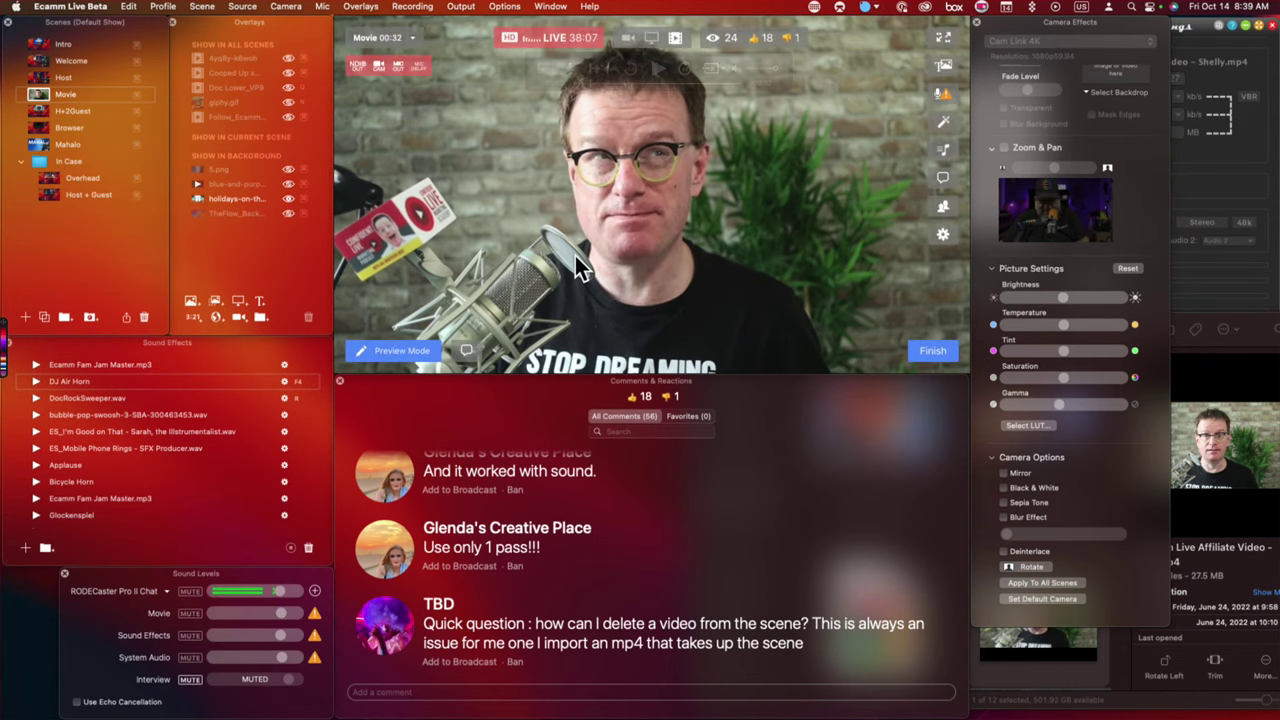
# Review the Video and Audio settings in Ecamm Live's preferences, and close them.
pyautogui.press('super+comma')
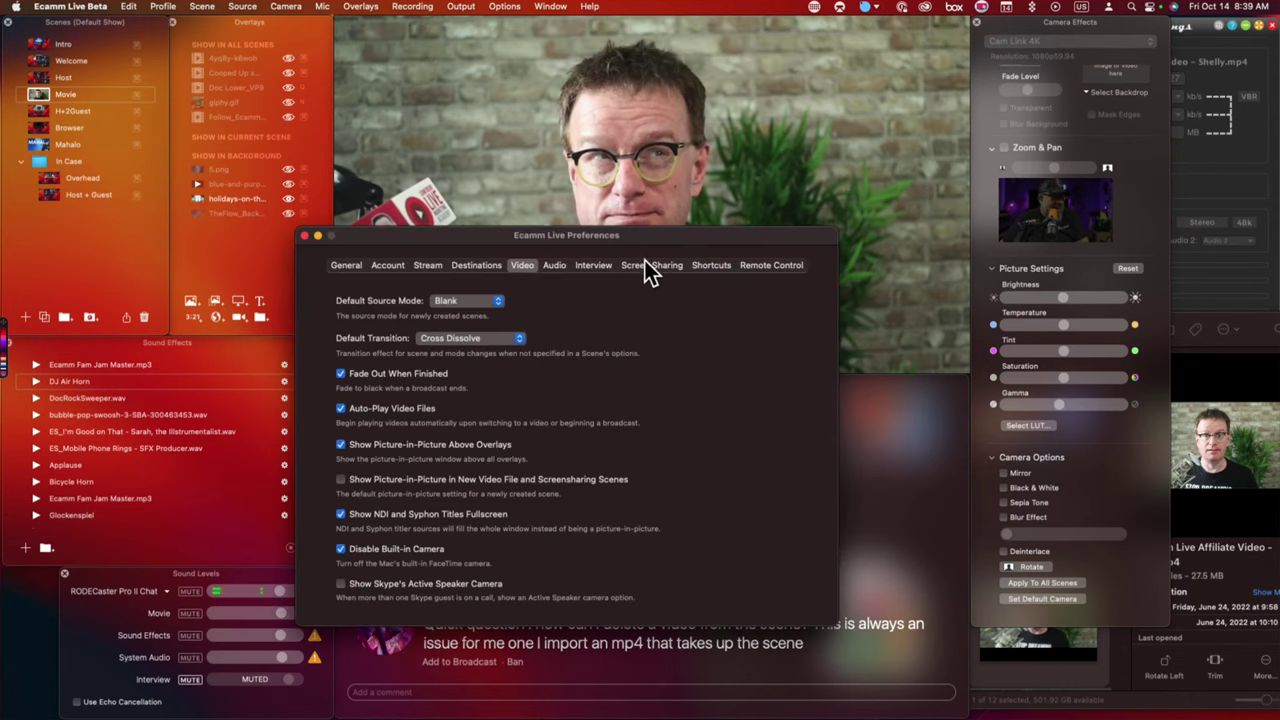
pyautogui.moveTo(659, 235); pyautogui.dragTo(747, 227)
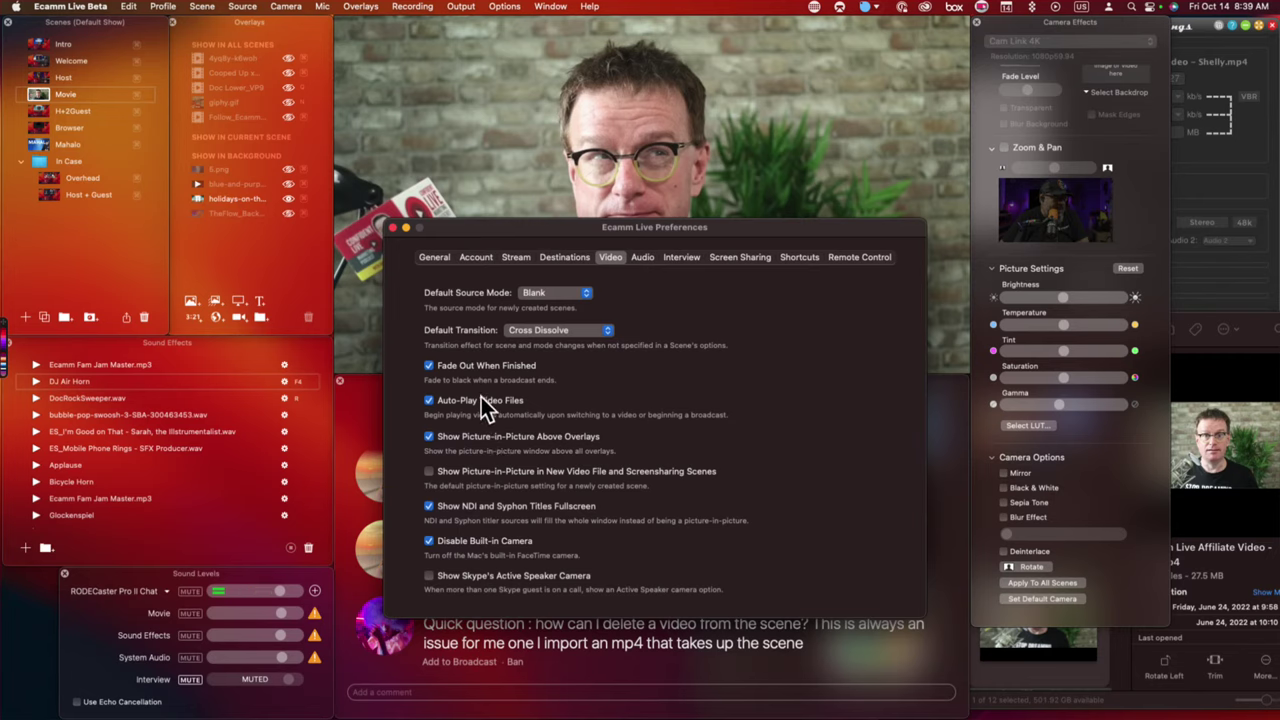
pyautogui.click(643, 258)
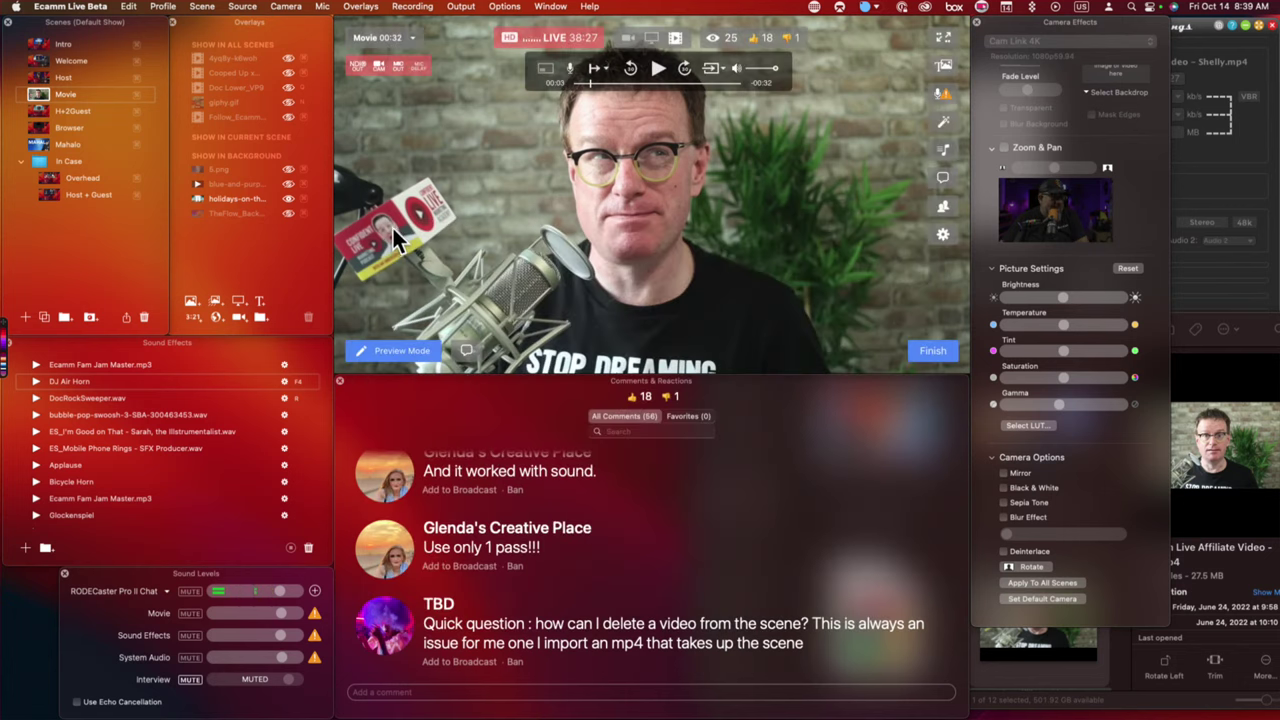
pyautogui.click(392, 229)
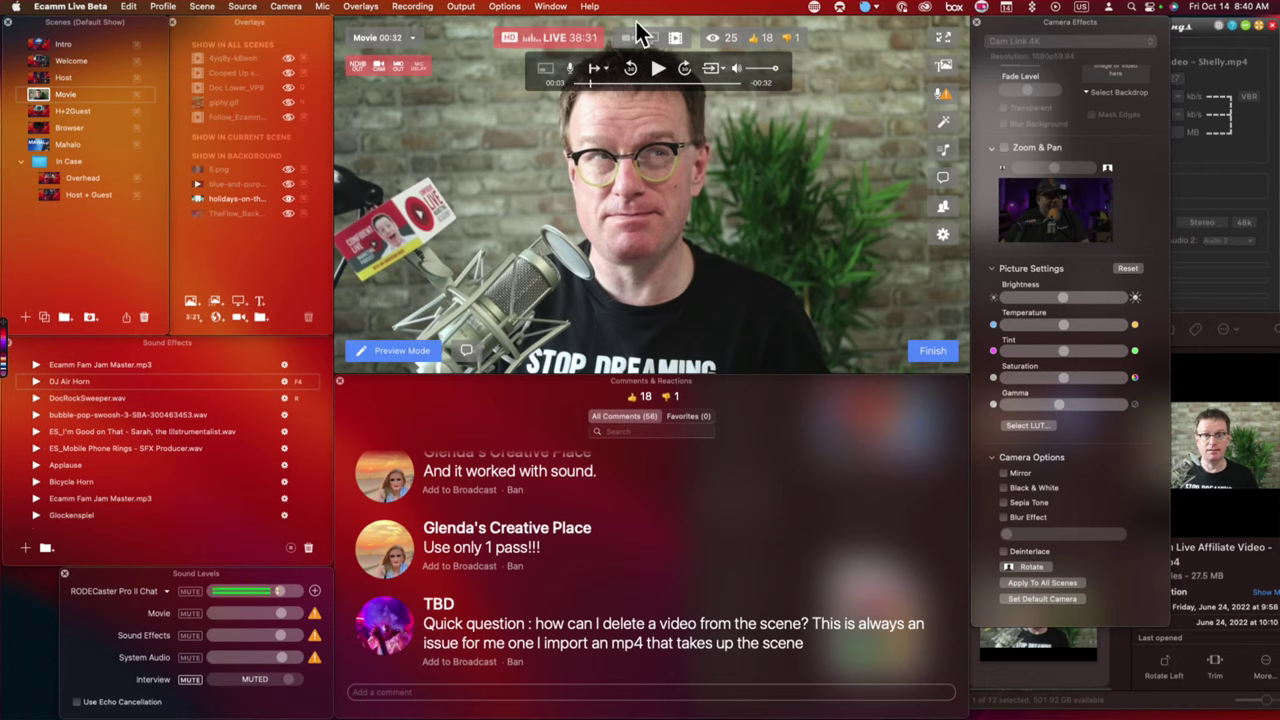
# Switch the Movie scene from the IAG video to the Ecamm Affiliate Video, clear the recent items, and pause playback.
pyautogui.click(676, 40)
pyautogui.click(716, 103)
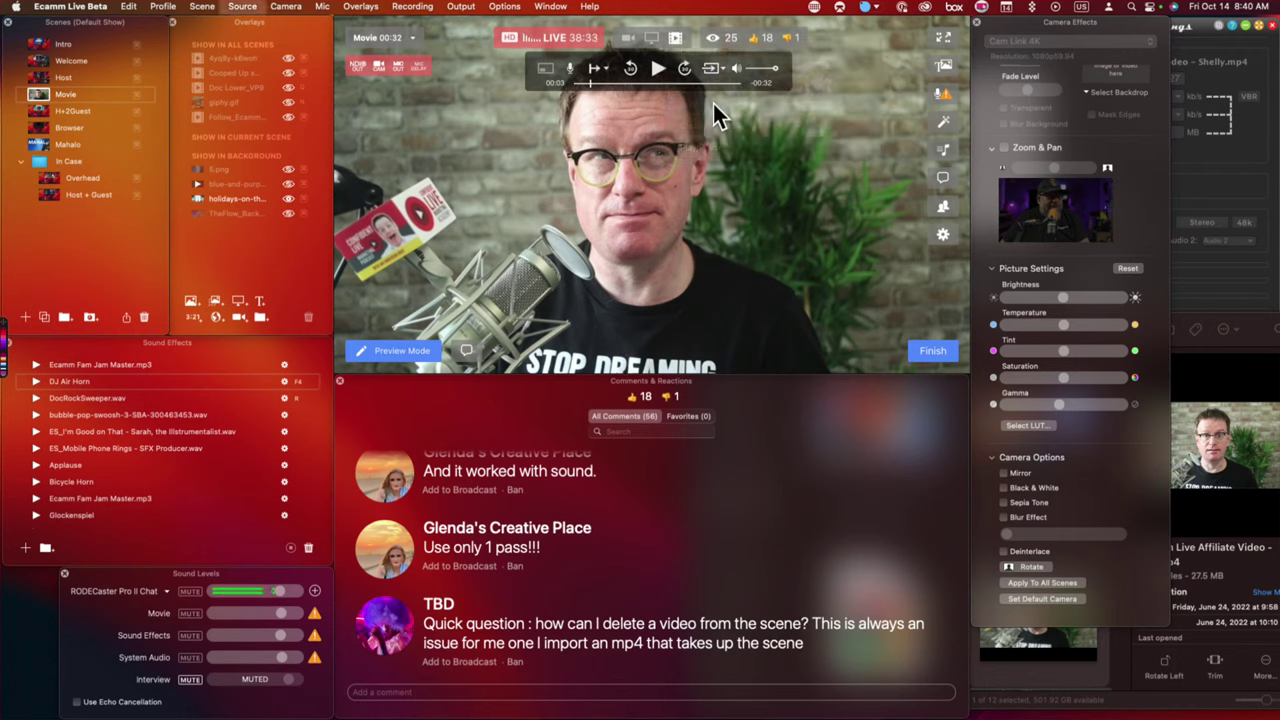
pyautogui.click(673, 36)
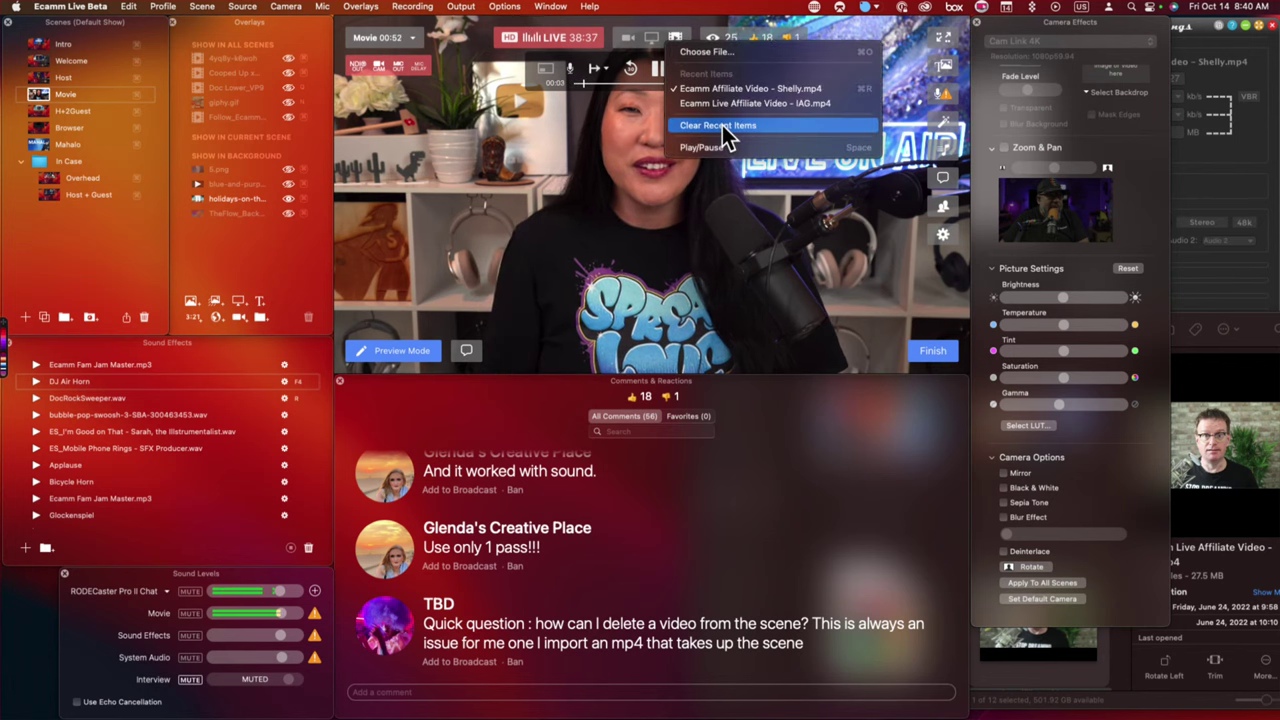
pyautogui.click(722, 125)
pyautogui.click(654, 66)
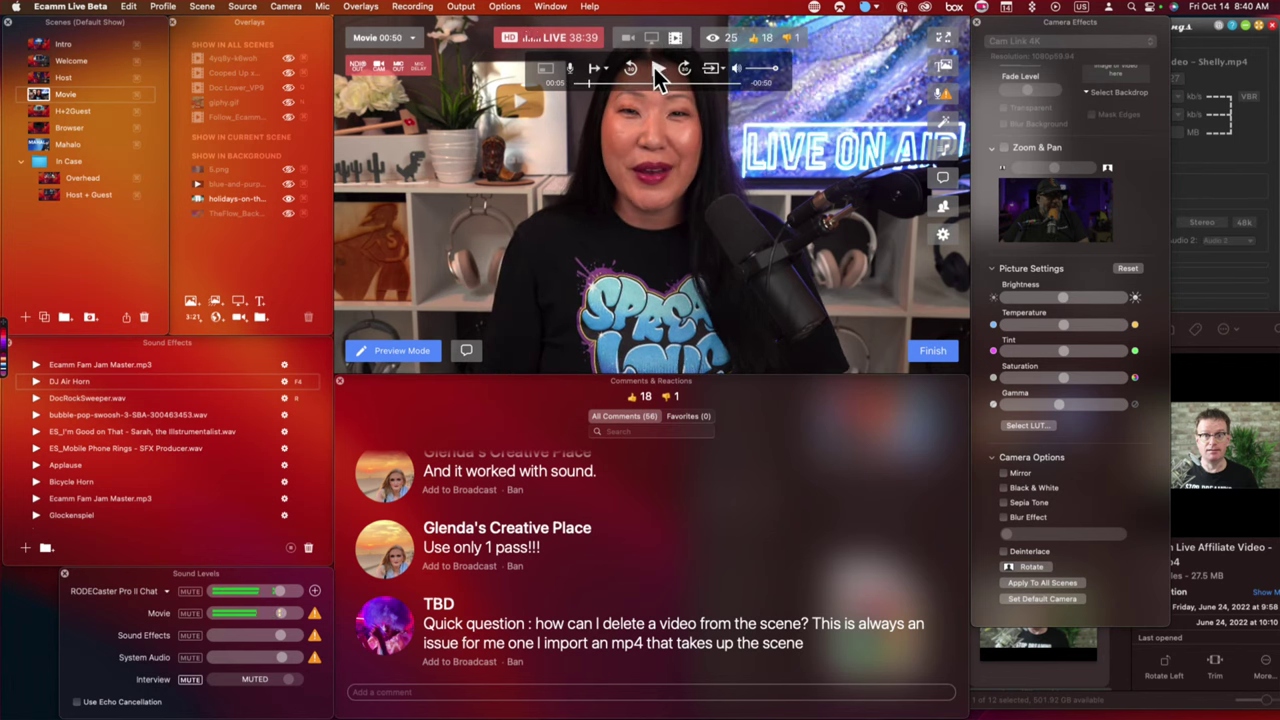
# Turn off the Ecamm Affiliate Video in the Movie scene, and demonstrate the camera and screen share sources, ending on the camera.
pyautogui.click(675, 40)
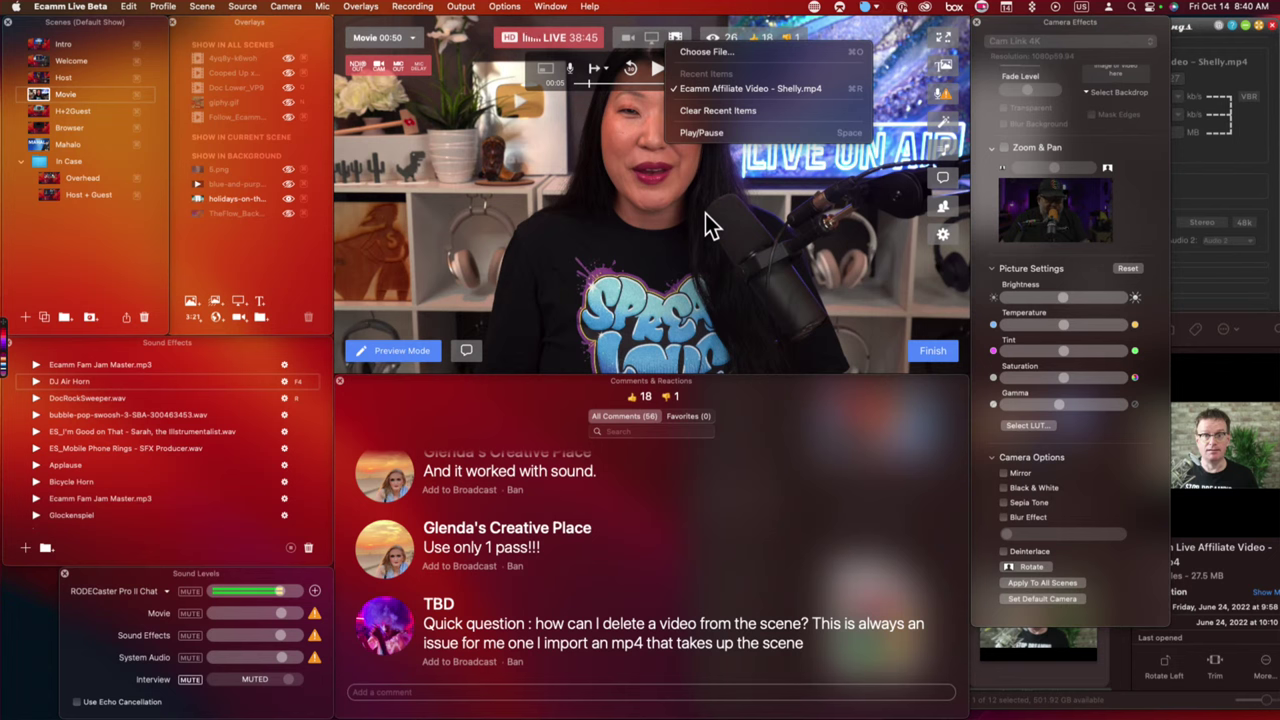
pyautogui.press('super+r')
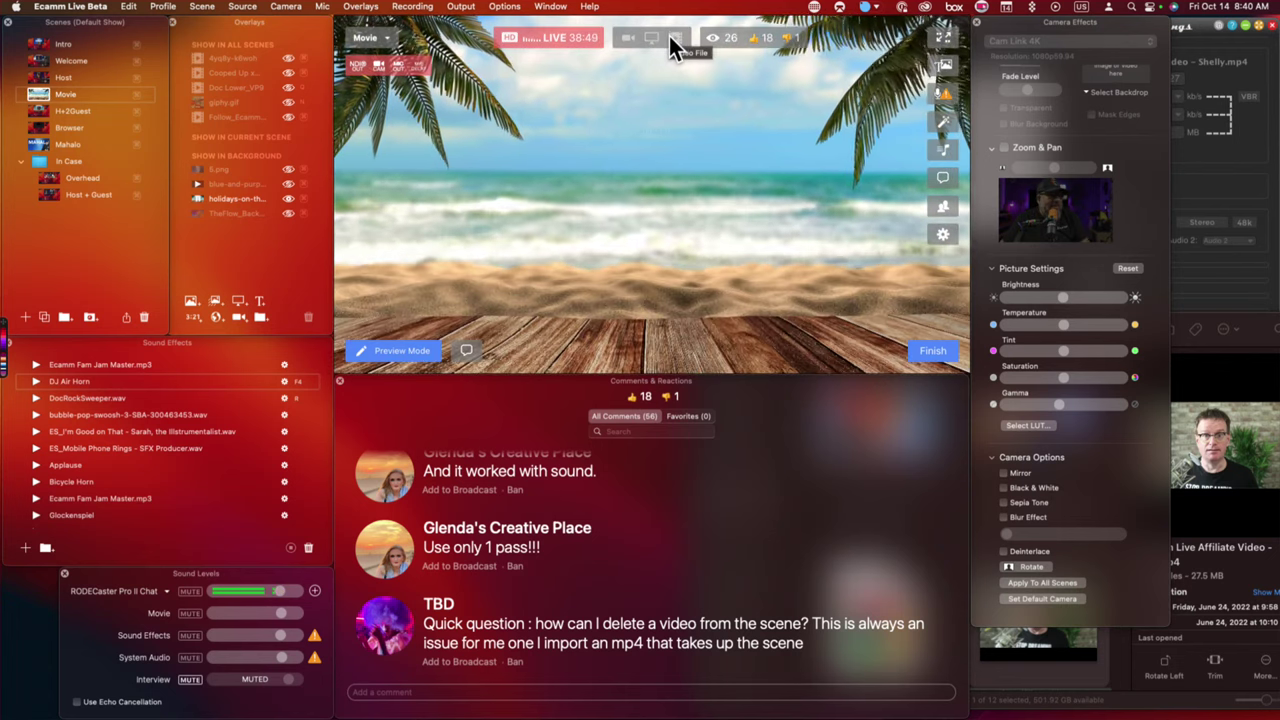
pyautogui.click(628, 37)
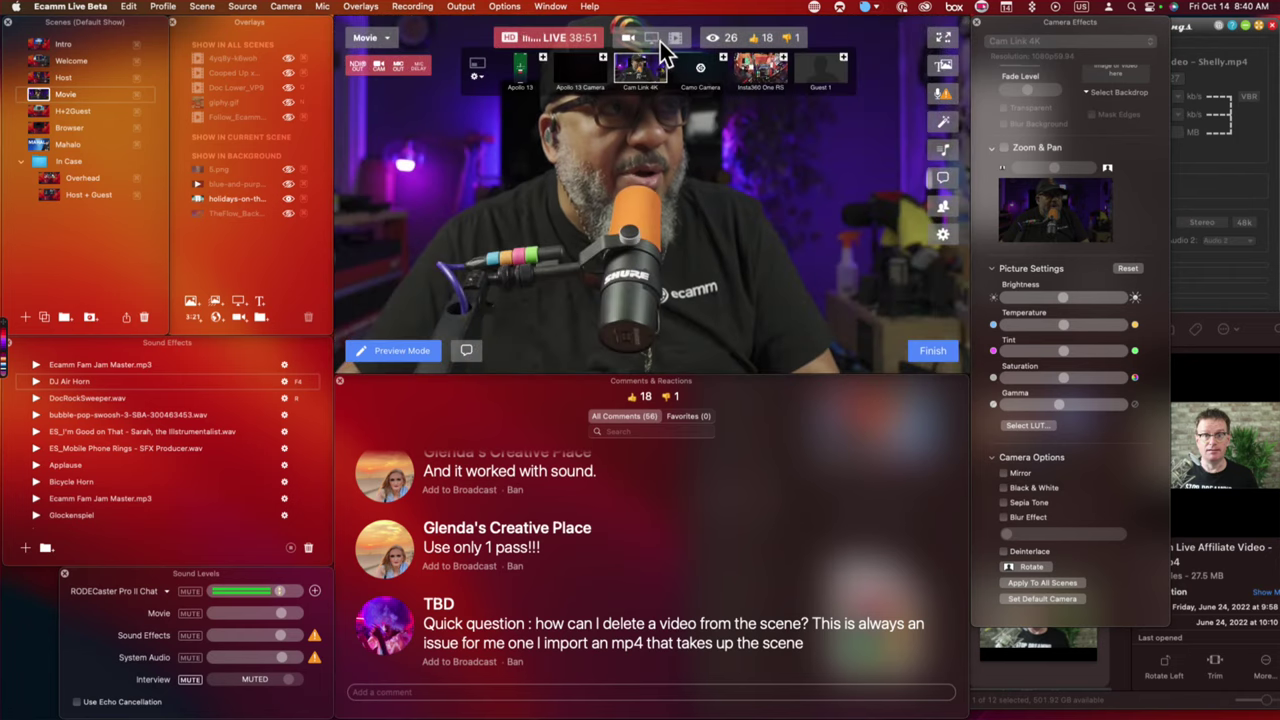
pyautogui.click(655, 38)
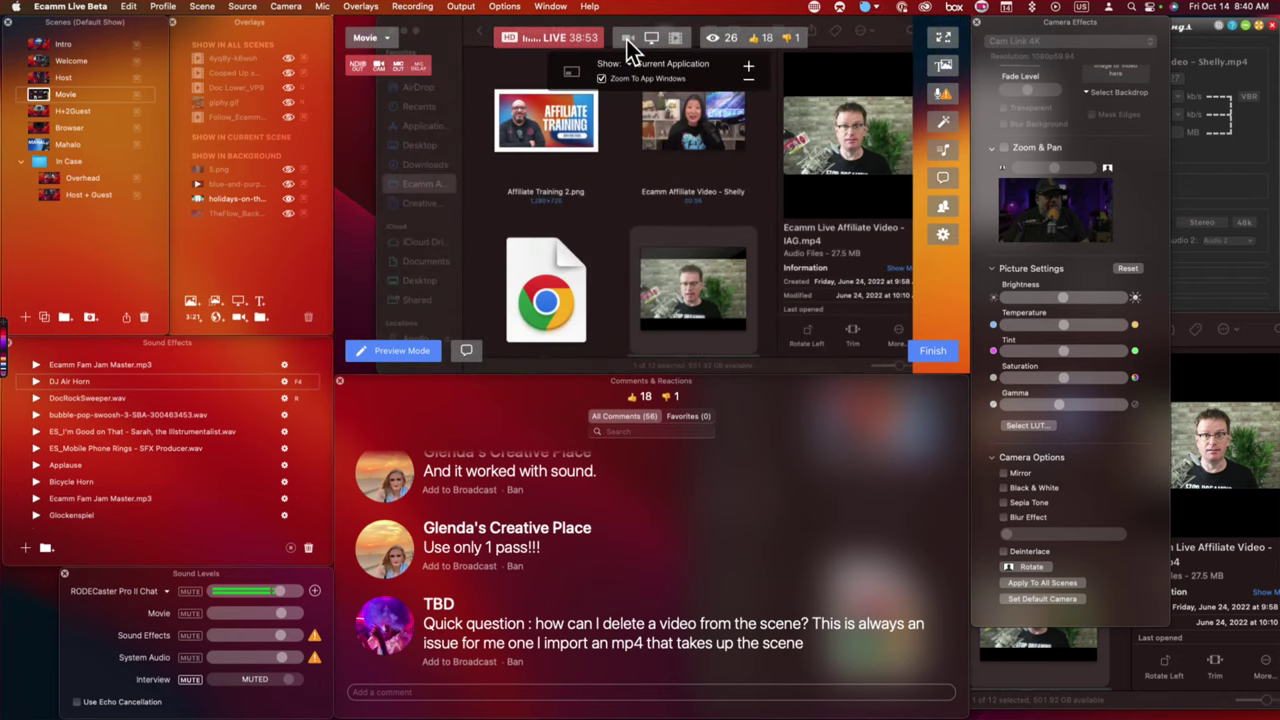
pyautogui.click(626, 39)
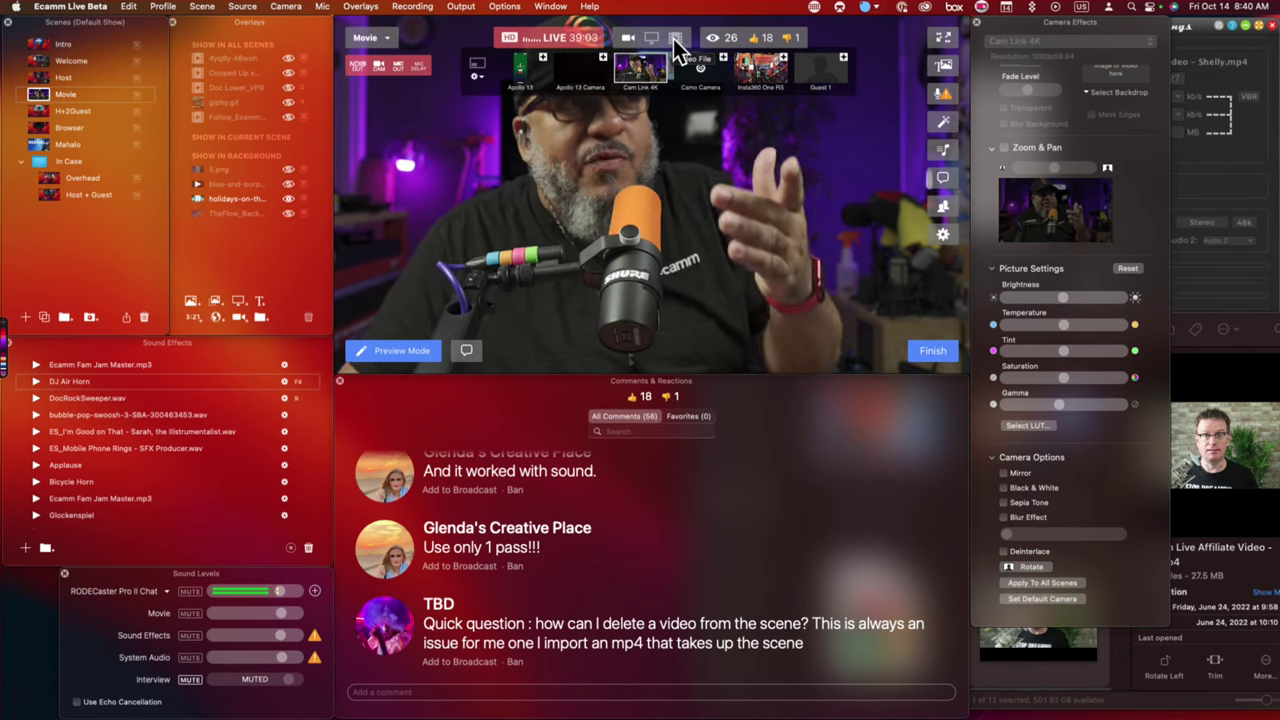
# Show the Movie scene's video file options, and toggle its source through screen sharing and back to the camera.
pyautogui.click(673, 41)
pyautogui.click(700, 187)
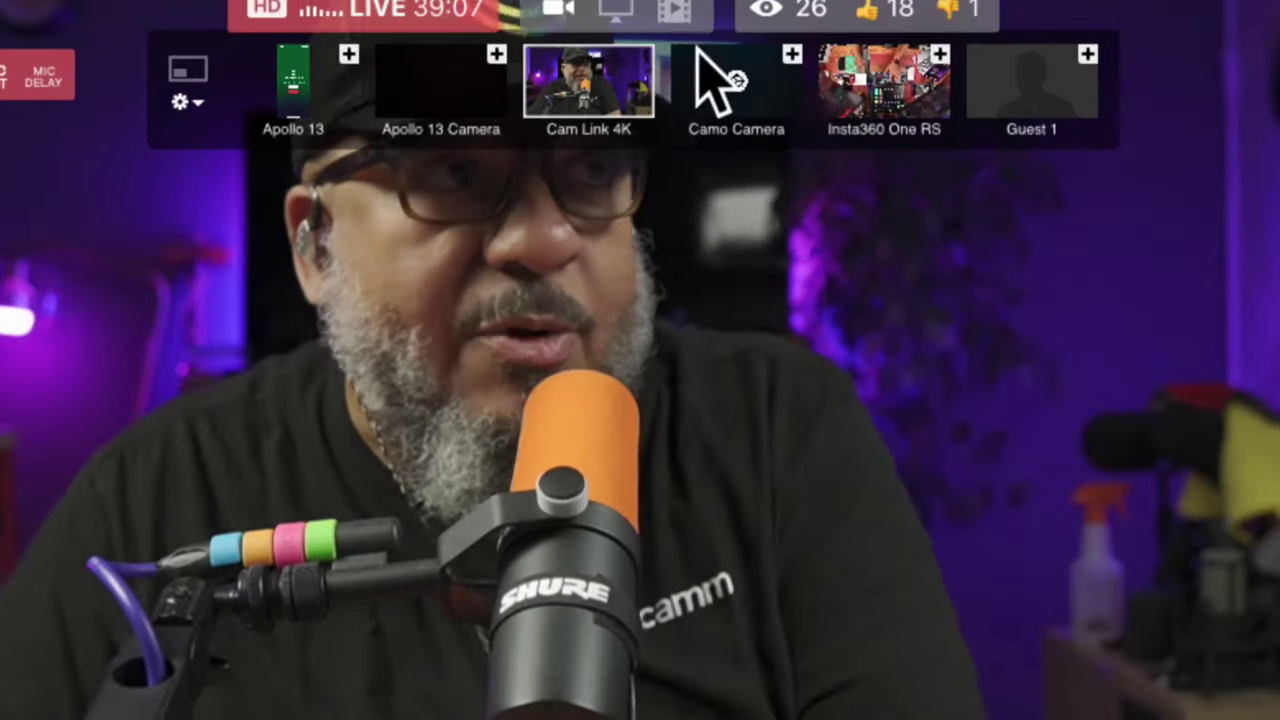
pyautogui.click(676, 12)
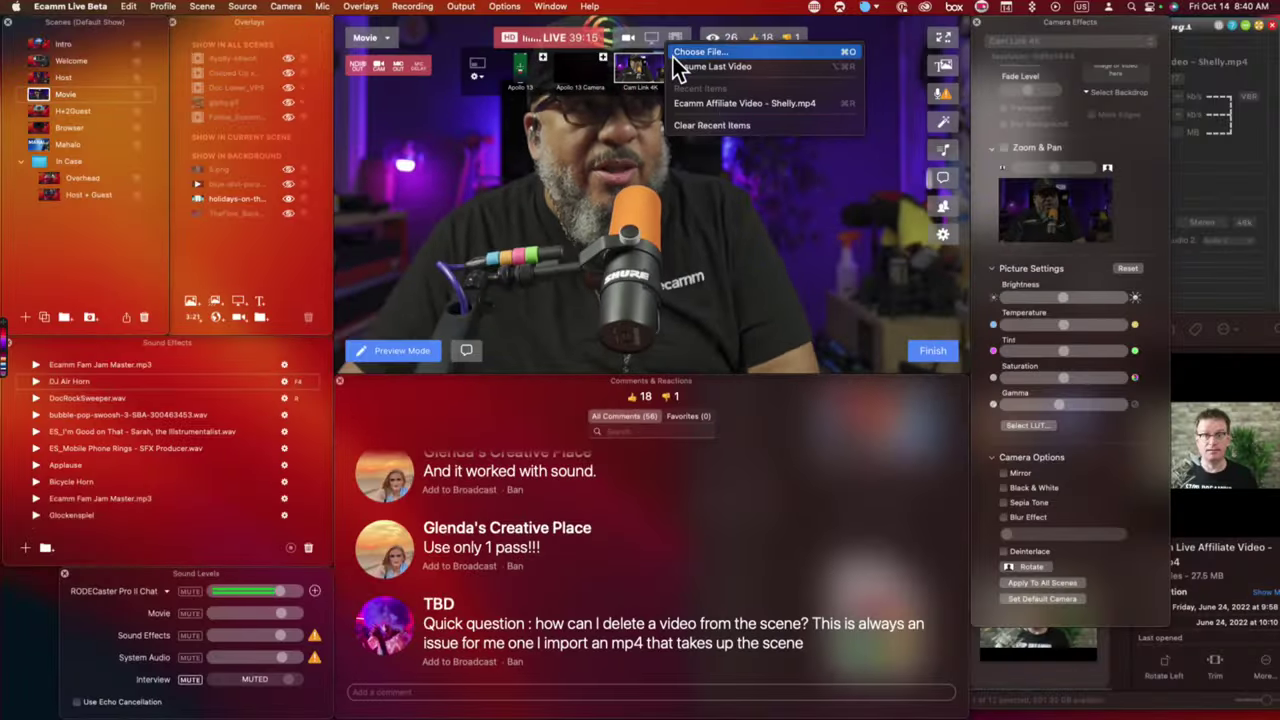
pyautogui.click(627, 41)
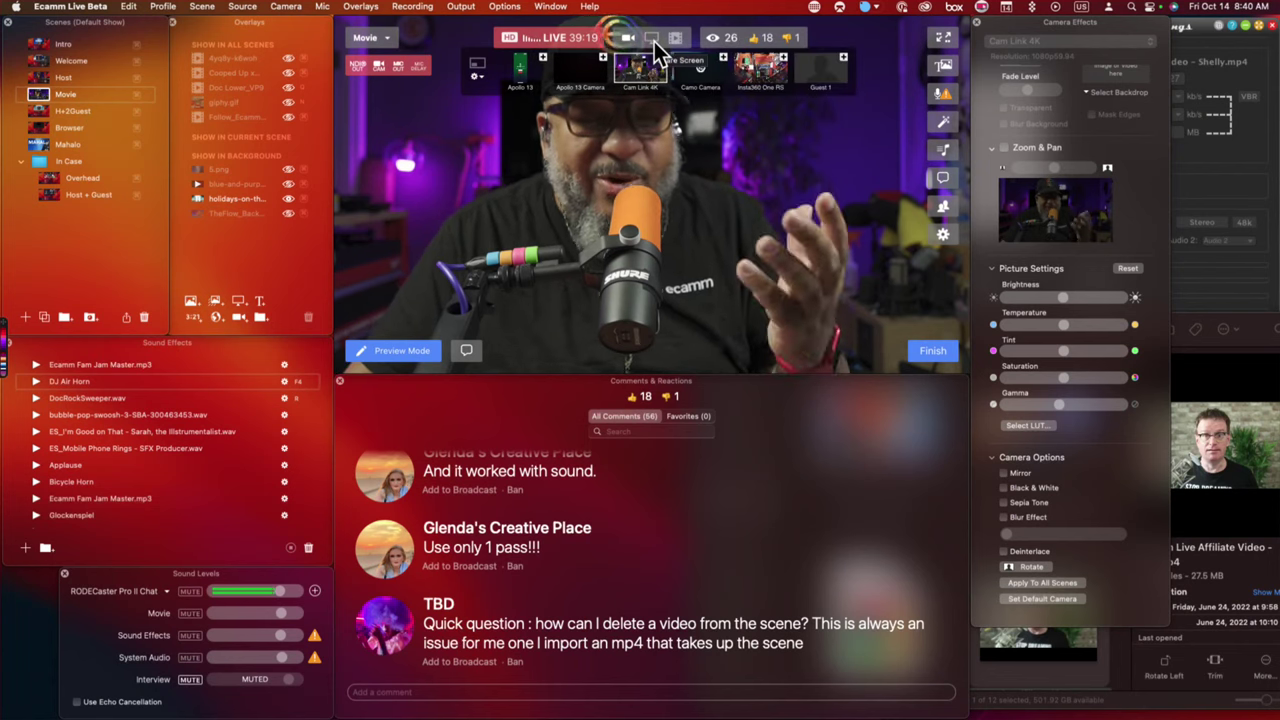
pyautogui.click(654, 41)
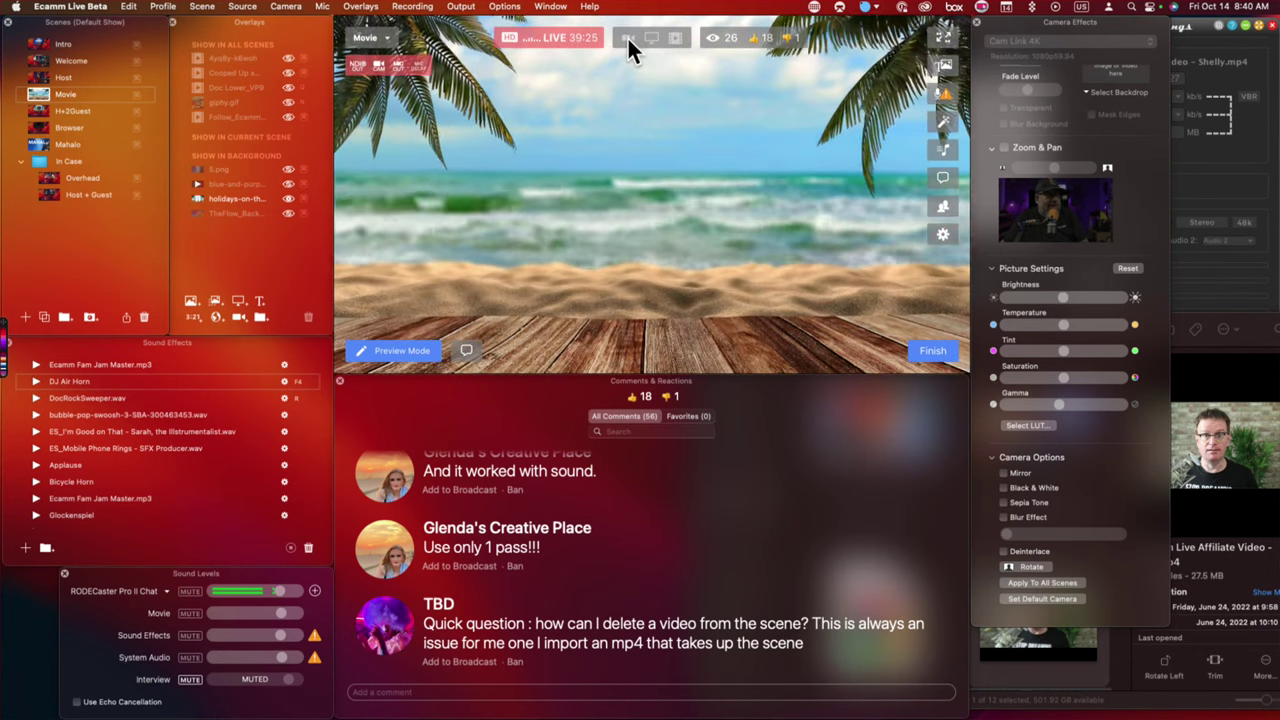
pyautogui.click(628, 37)
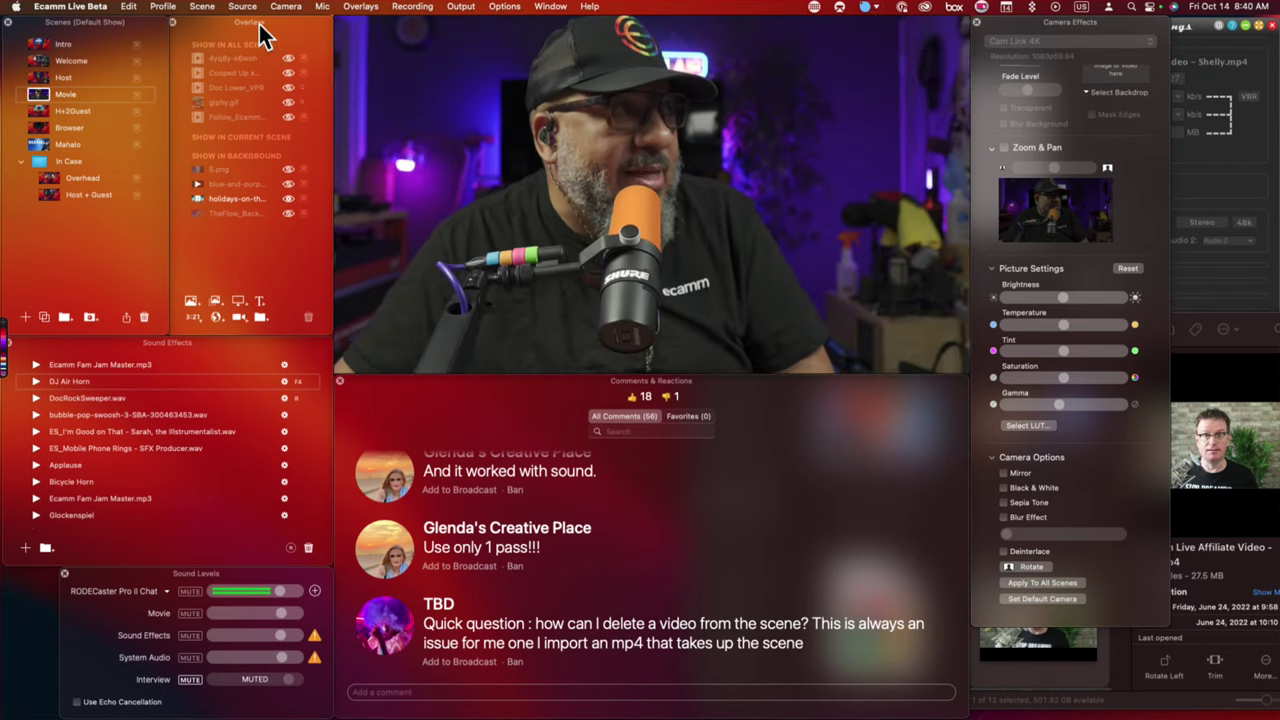
# Set the Movie scene's source to Blank, and replace the beach background with 5.png.
pyautogui.click(203, 7)
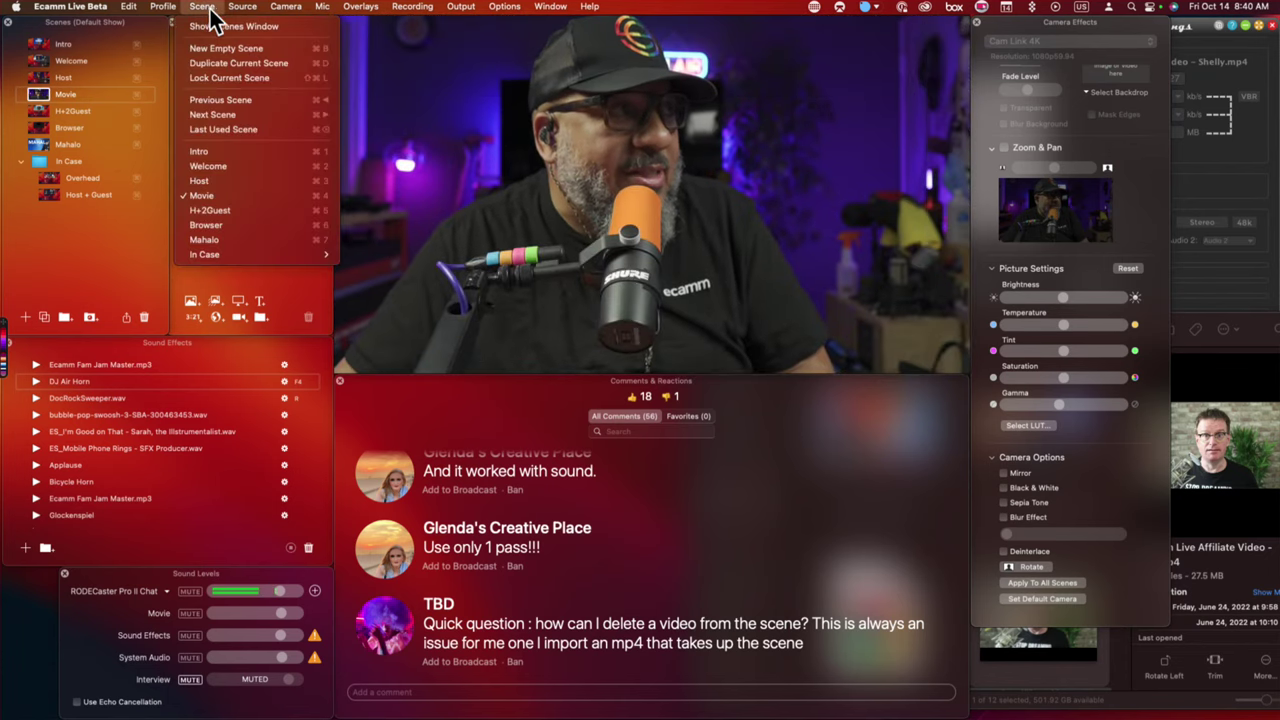
pyautogui.moveTo(242, 12)
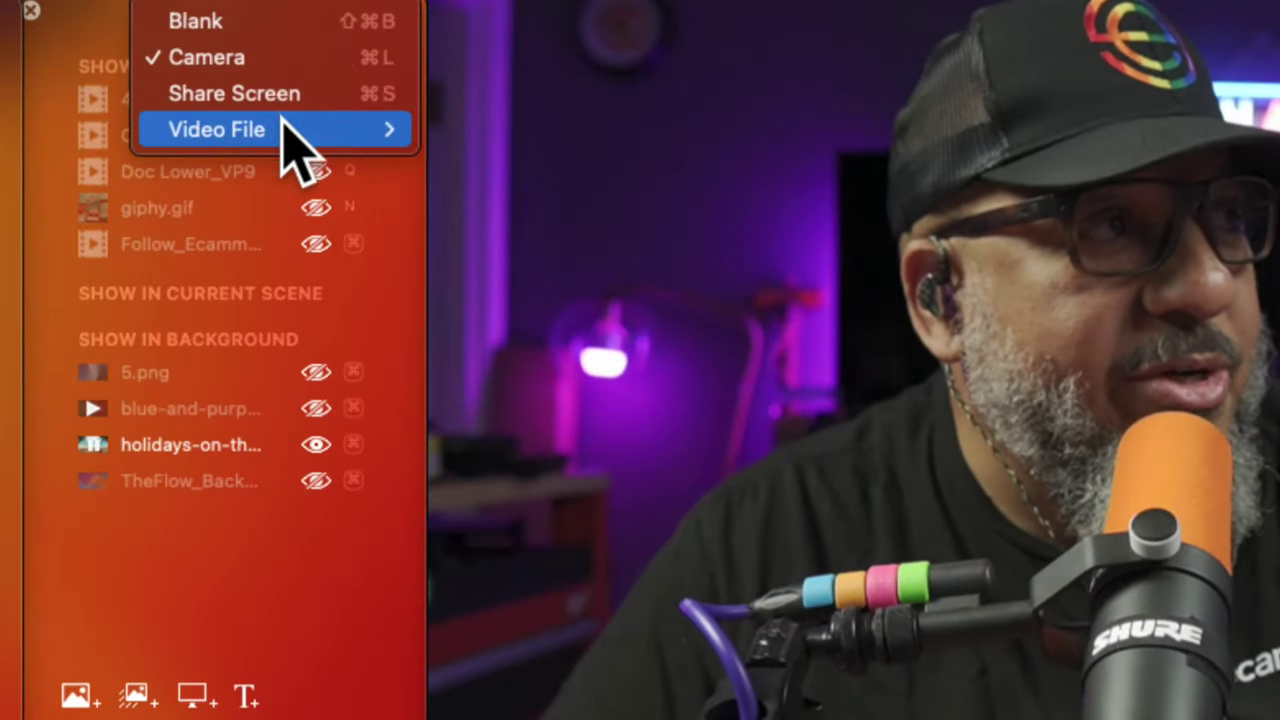
pyautogui.moveTo(281, 130)
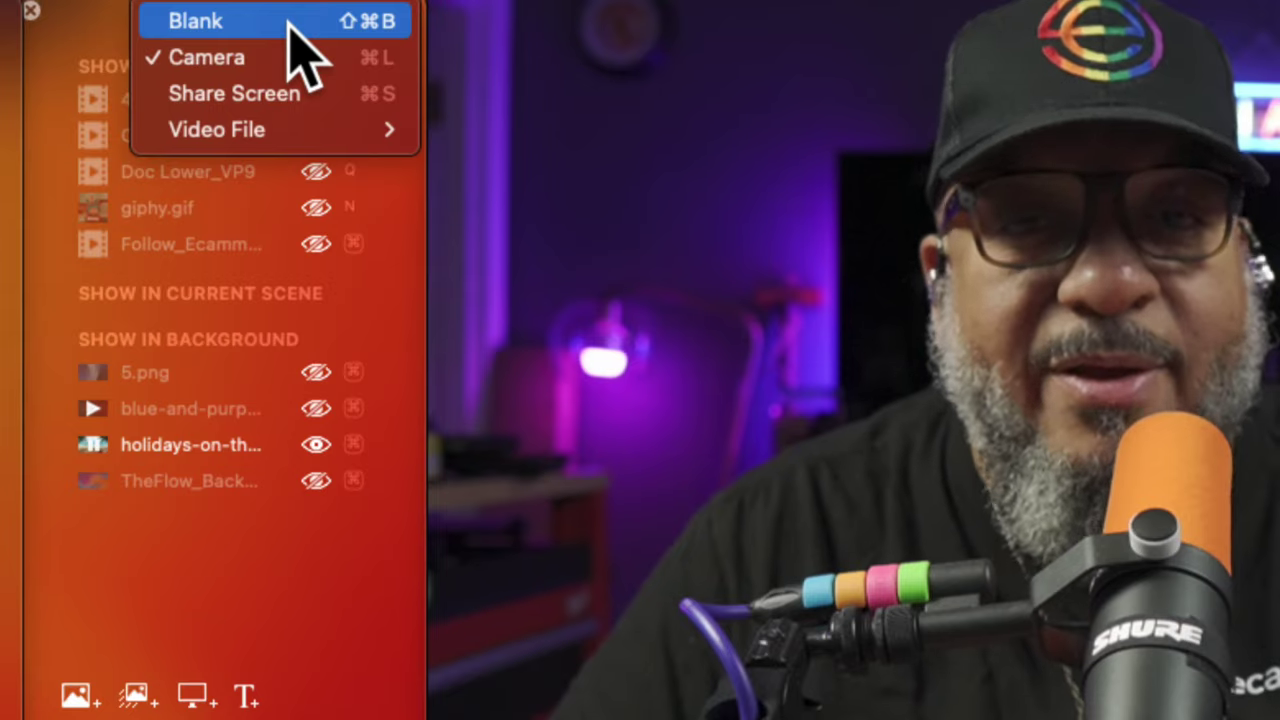
pyautogui.click(289, 22)
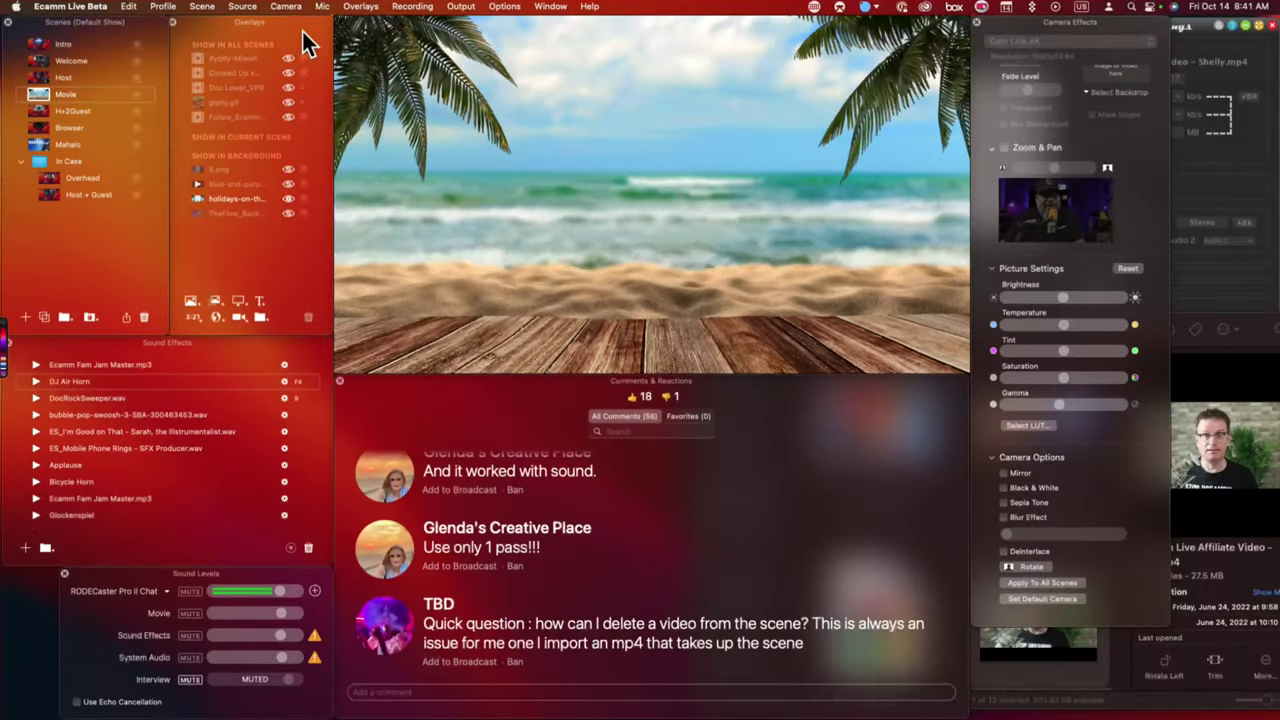
pyautogui.click(288, 199)
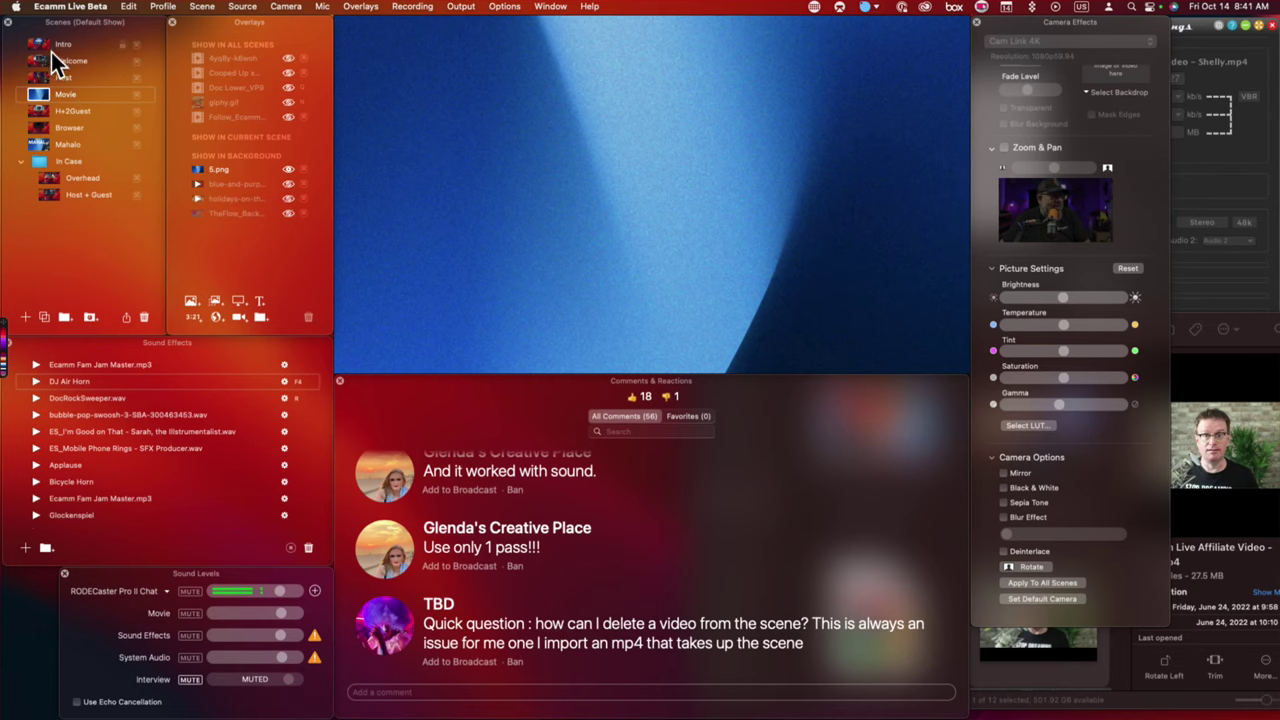
pyautogui.moveTo(363, 114)
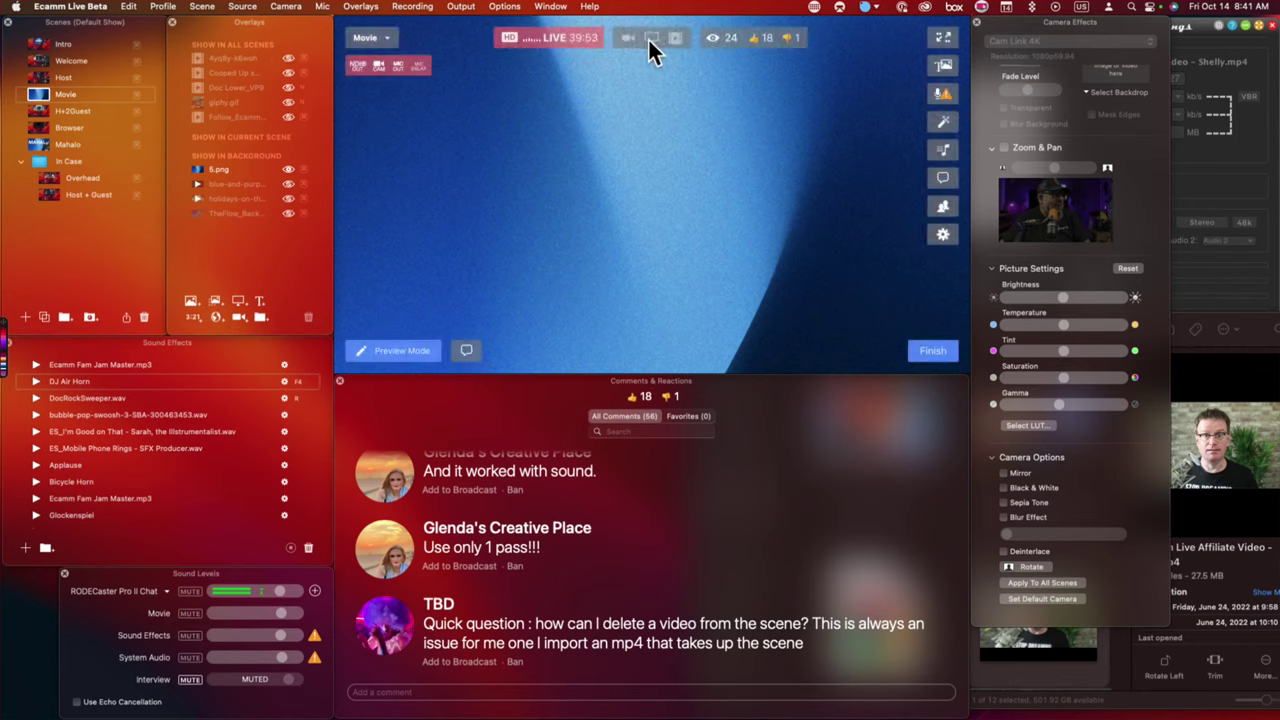
# Delete the Like, Subscribe and Share overlay from the Welcome scene, and check the conversion in Shutter Encoder before returning to Ecamm Live.
pyautogui.click(42, 61)
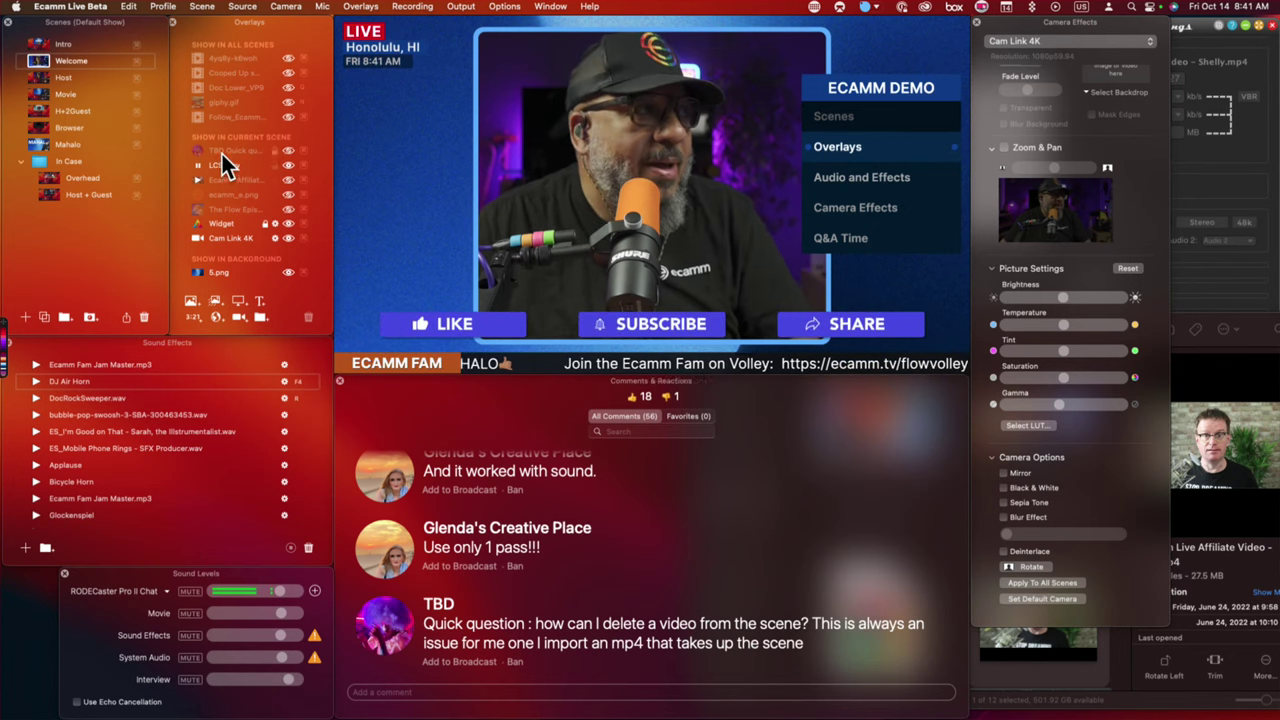
pyautogui.click(308, 317)
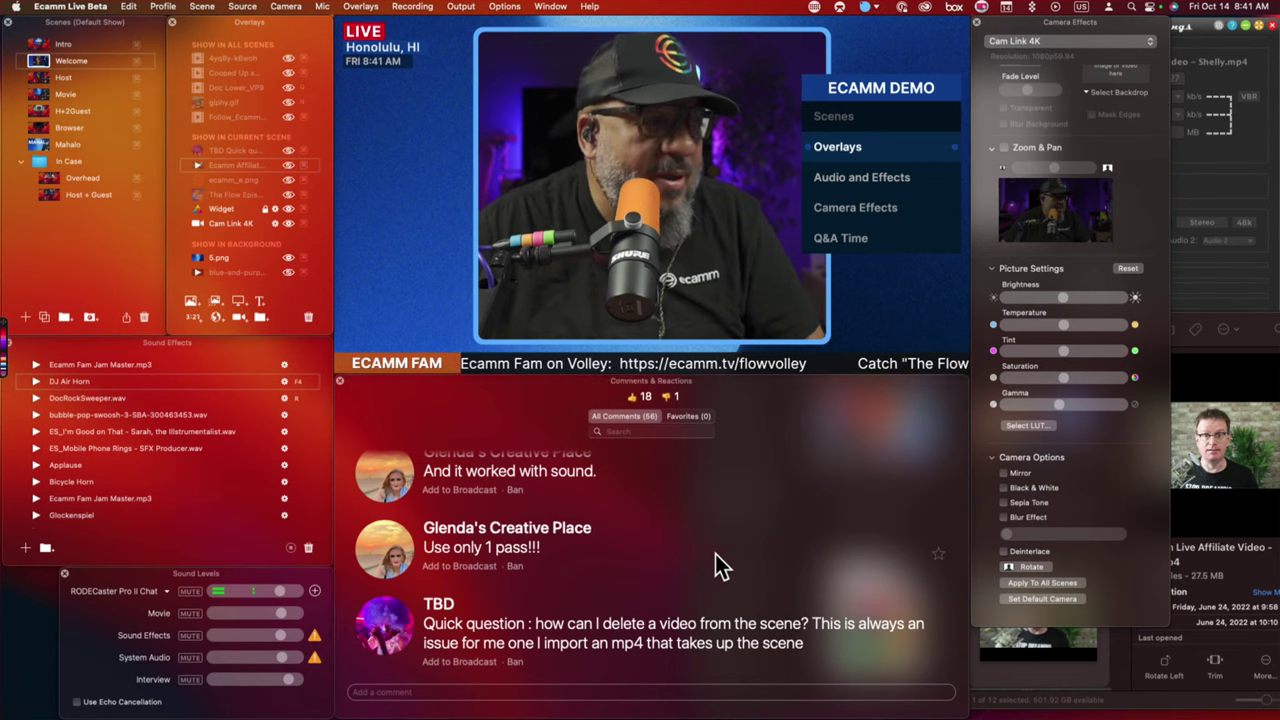
pyautogui.click(1250, 162)
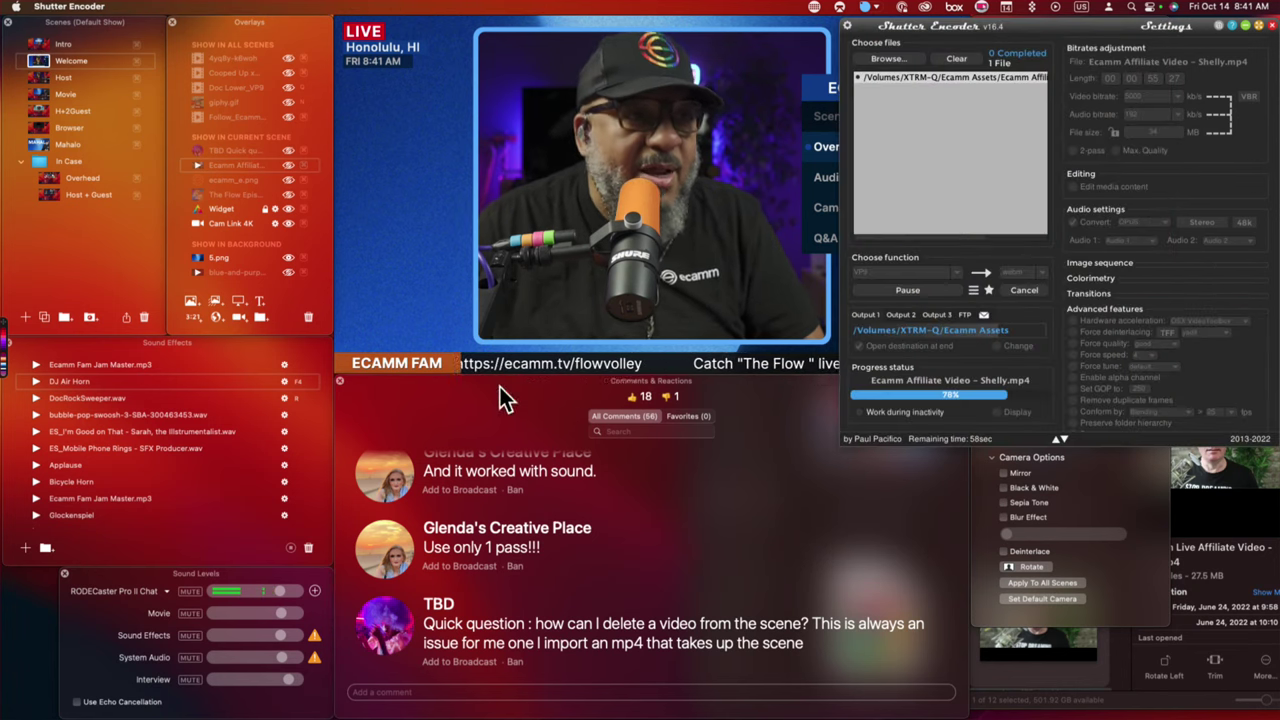
pyautogui.click(425, 308)
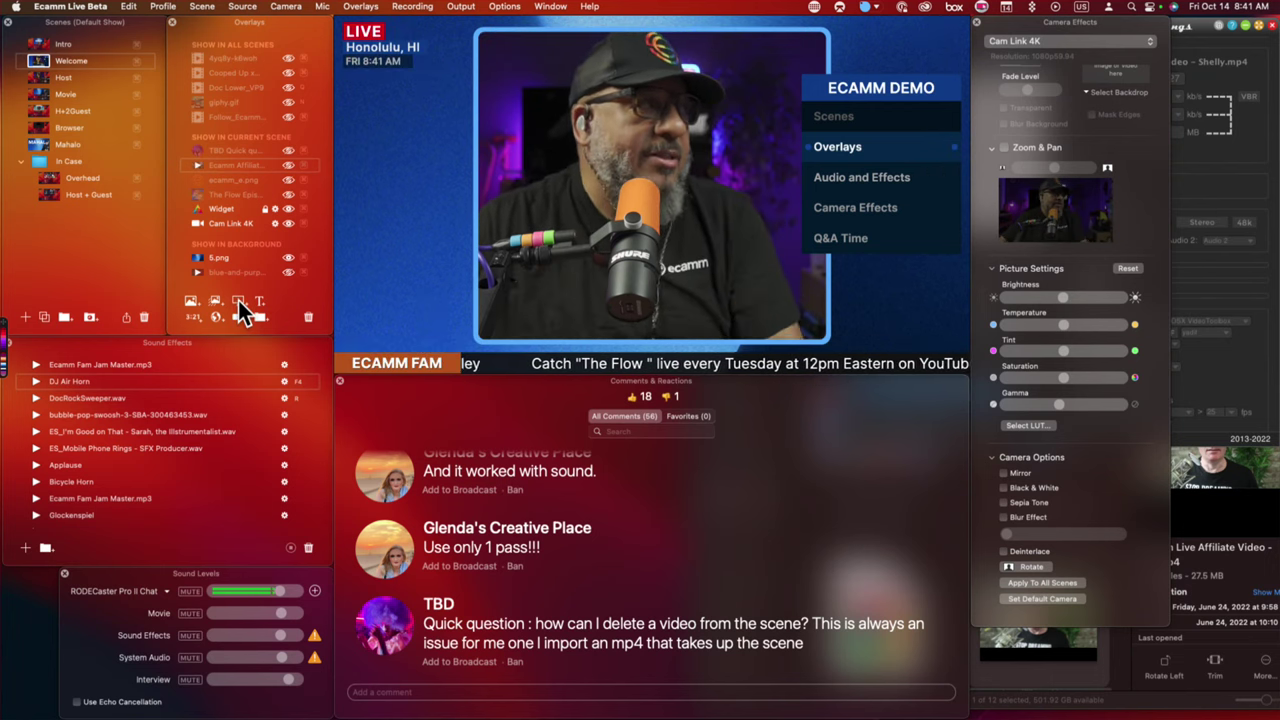
# Add a screen share overlay to the Movie scene and set it to show Google Chrome.
pyautogui.click(40, 95)
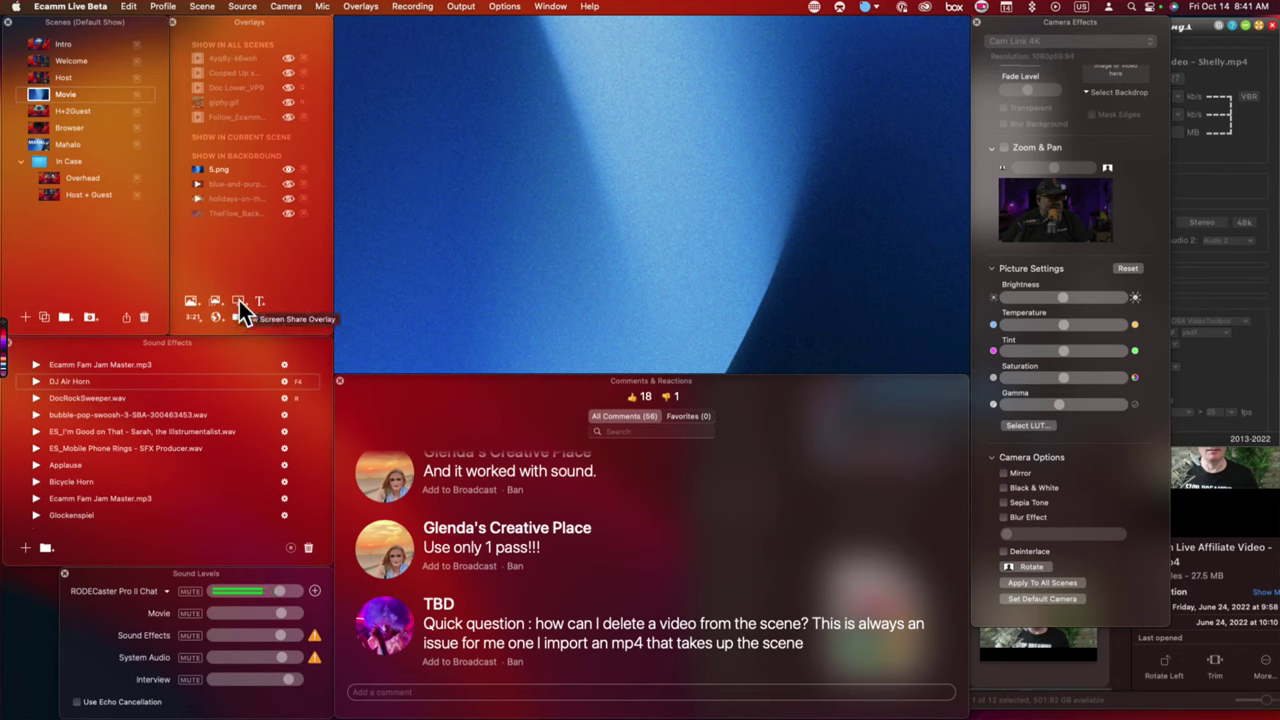
pyautogui.click(239, 300)
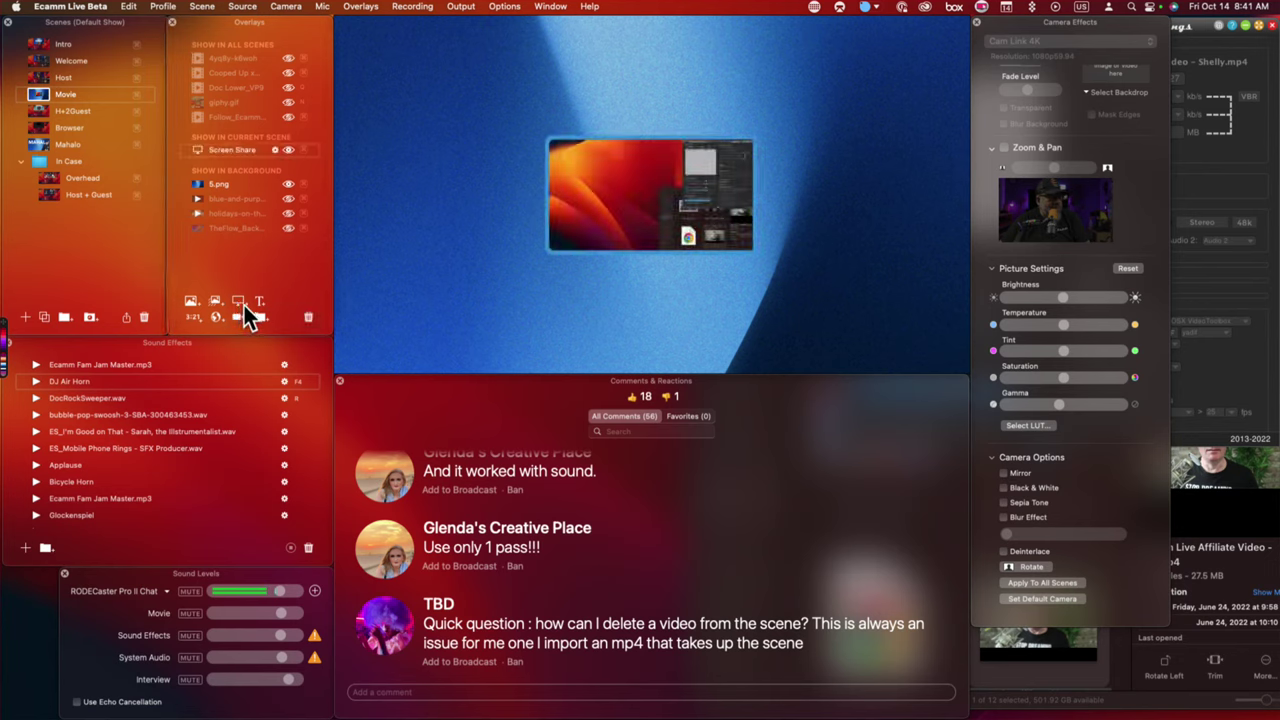
pyautogui.moveTo(518, 235)
pyautogui.click(544, 203)
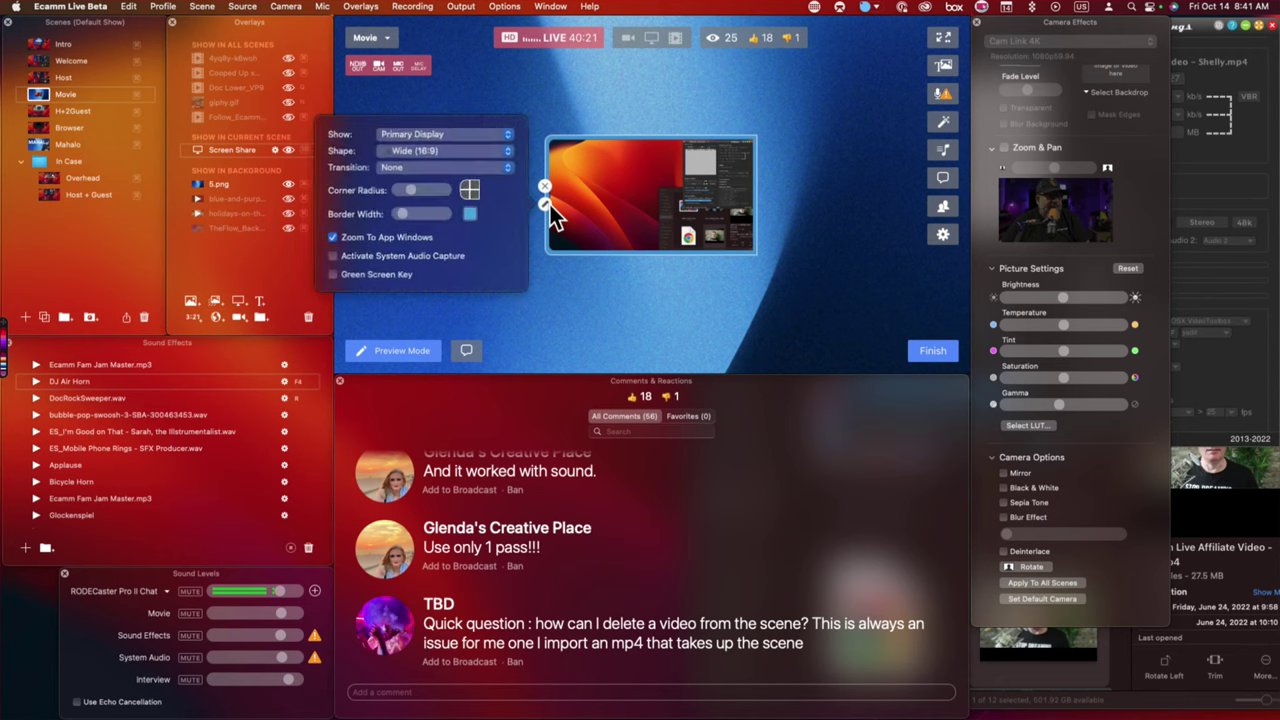
pyautogui.click(473, 140)
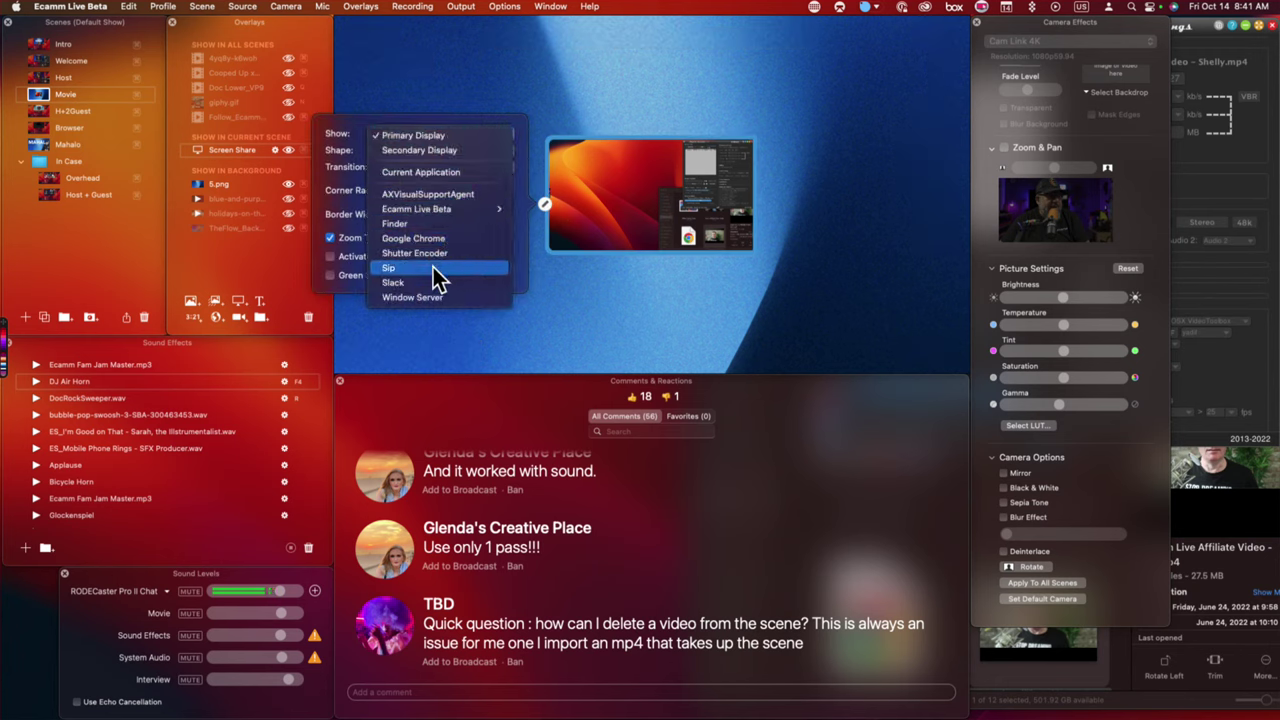
pyautogui.click(451, 240)
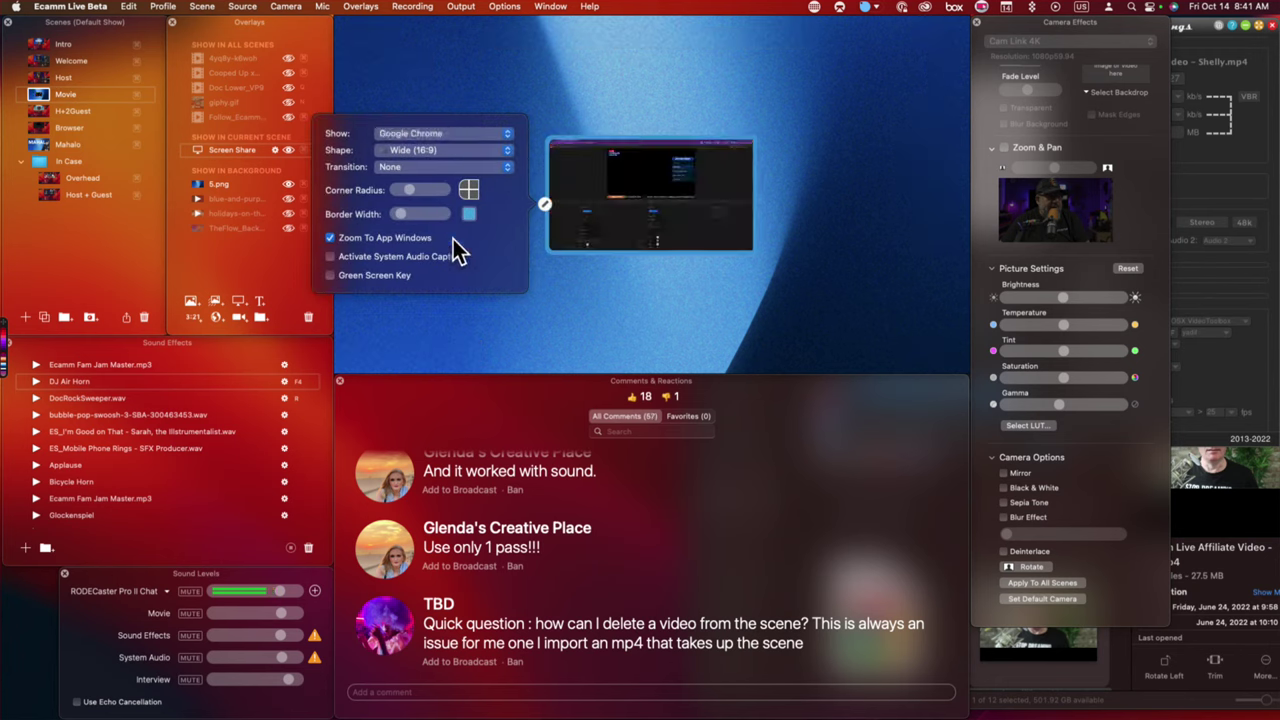
# Set the screen share overlay's shape to Custom and enlarge the overlay.
pyautogui.click(441, 150)
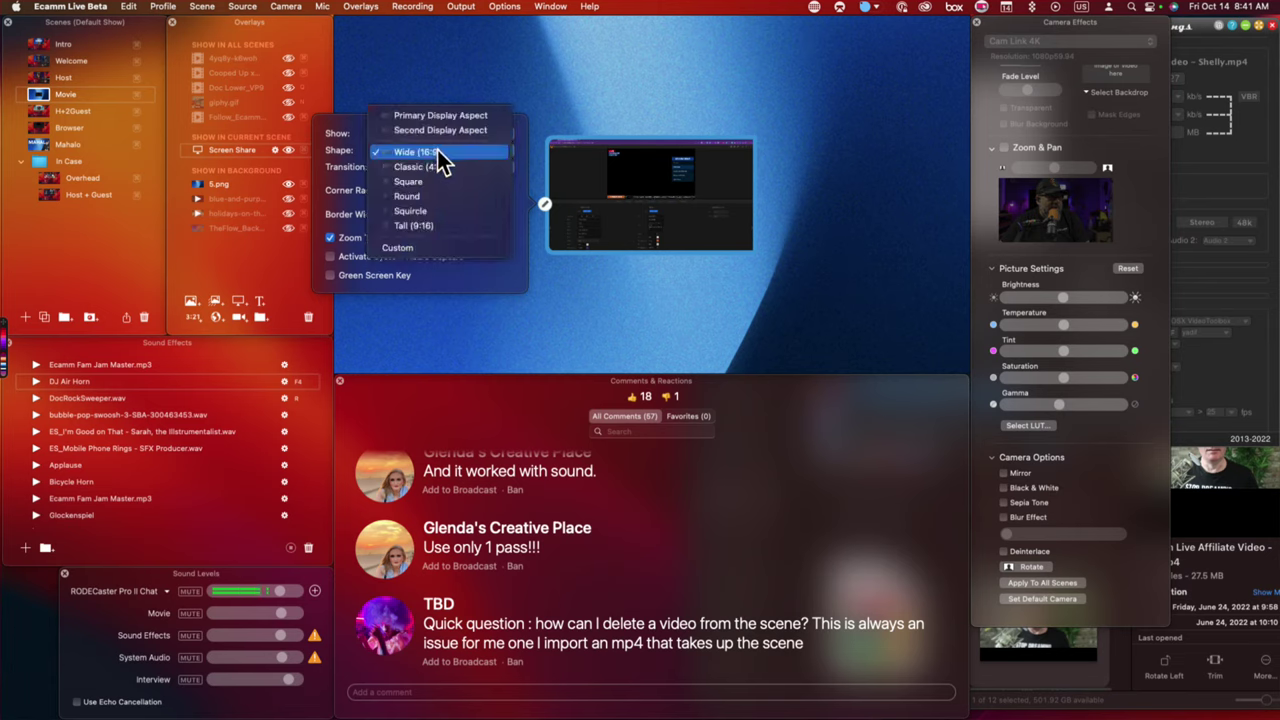
pyautogui.click(444, 249)
pyautogui.moveTo(750, 250); pyautogui.dragTo(809, 286)
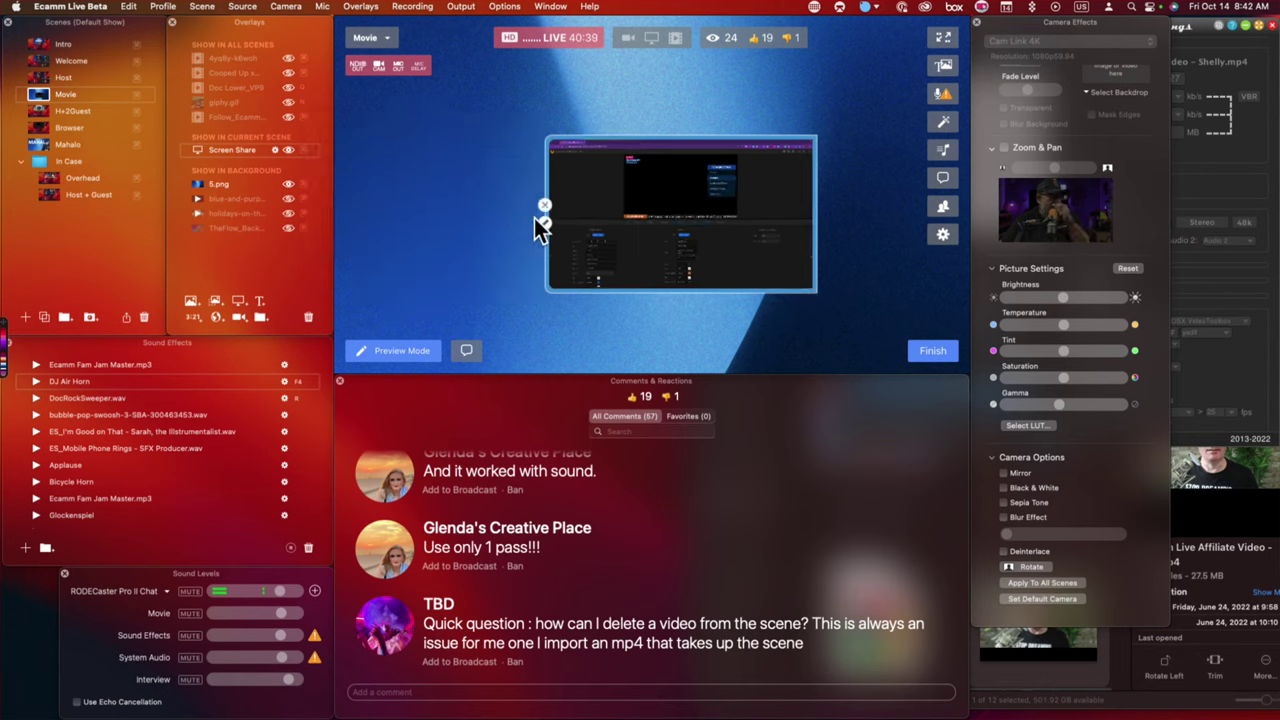
# Thicken the screen share overlay's border slightly, and try system audio capture before leaving it deactivated.
pyautogui.click(543, 221)
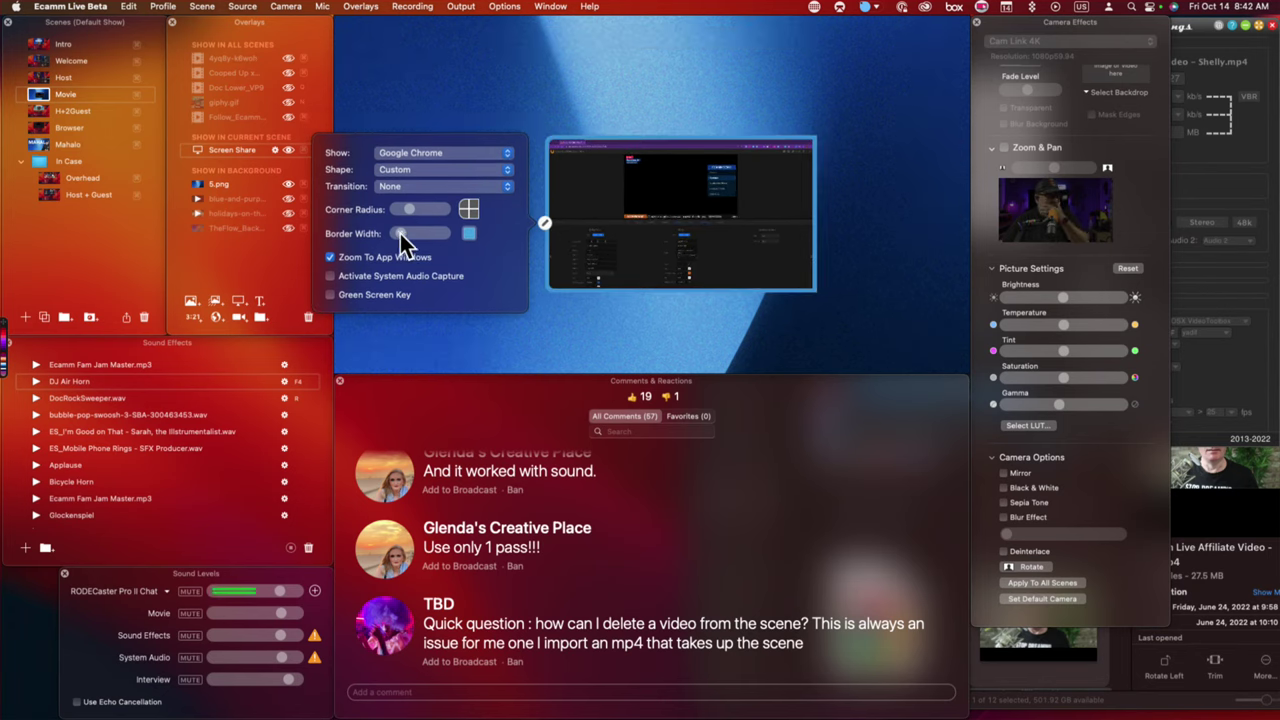
pyautogui.moveTo(404, 233)
pyautogui.mouseDown()
pyautogui.moveTo(387, 234)
pyautogui.moveTo(418, 235)
pyautogui.moveTo(404, 240)
pyautogui.mouseUp()
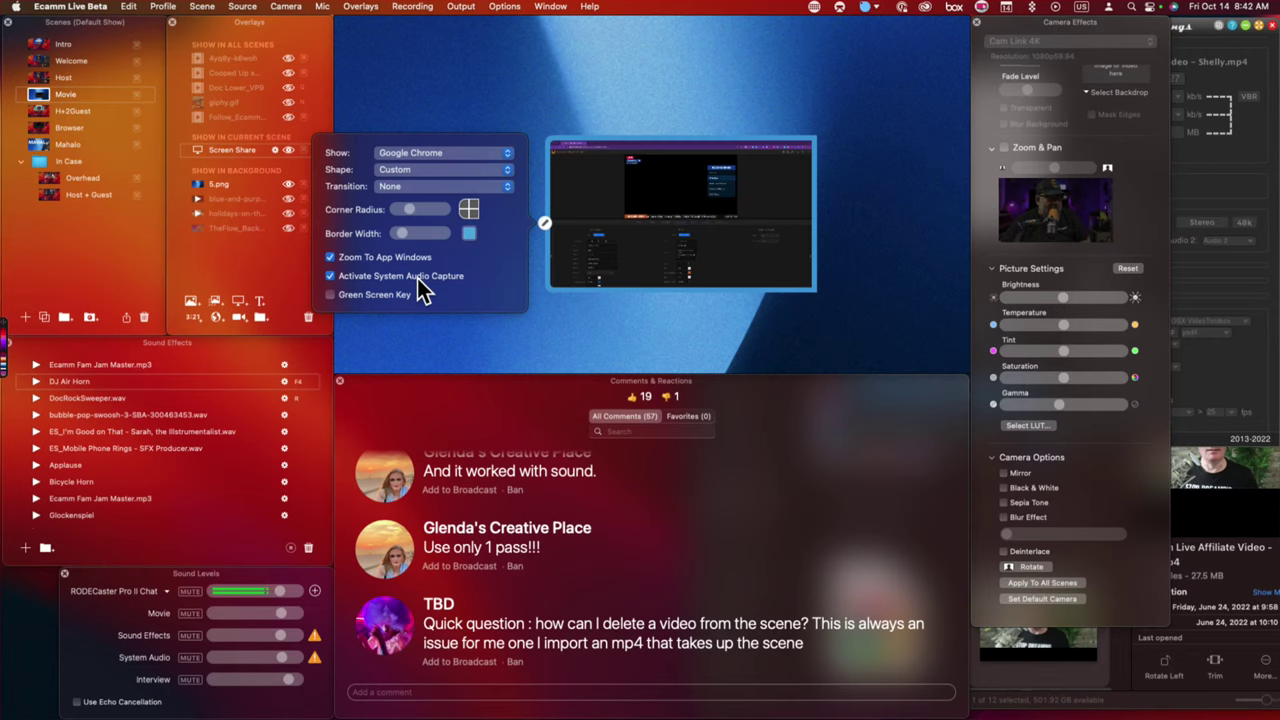
pyautogui.click(419, 281)
pyautogui.click(543, 312)
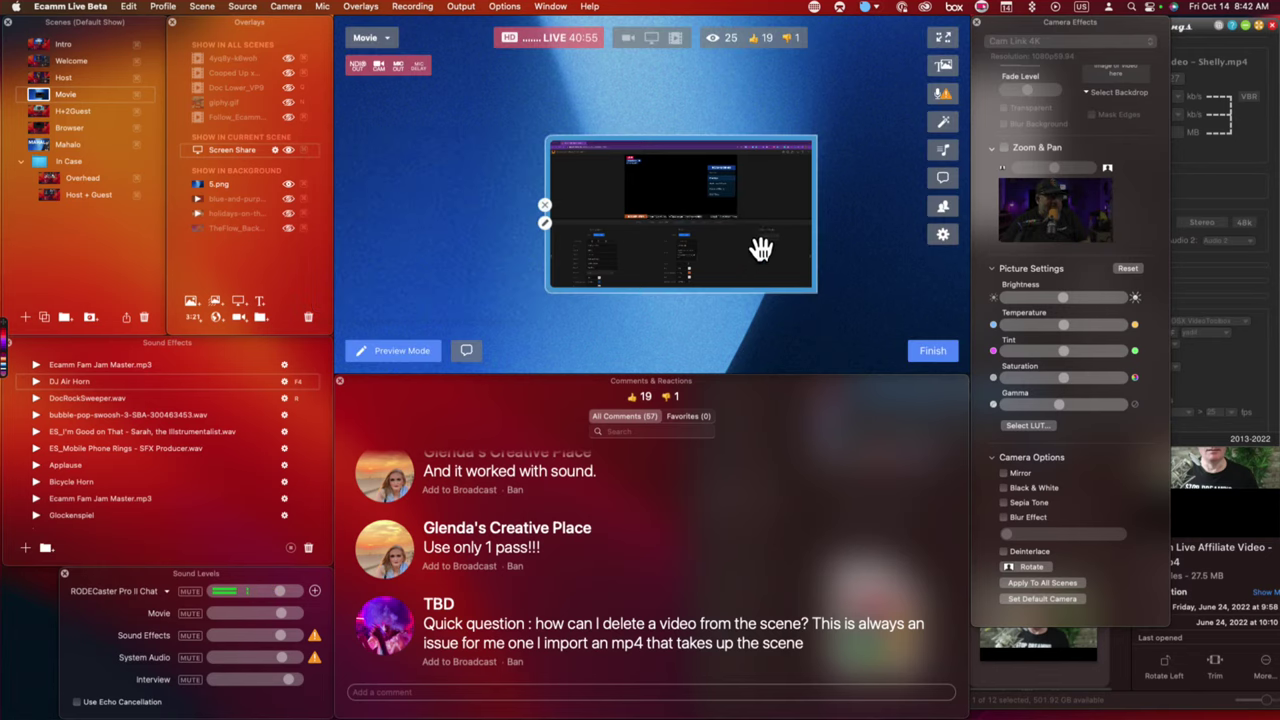
# Round the screen share overlay's corners and move the overlay to the upper-left corner of the Movie scene.
pyautogui.click(544, 223)
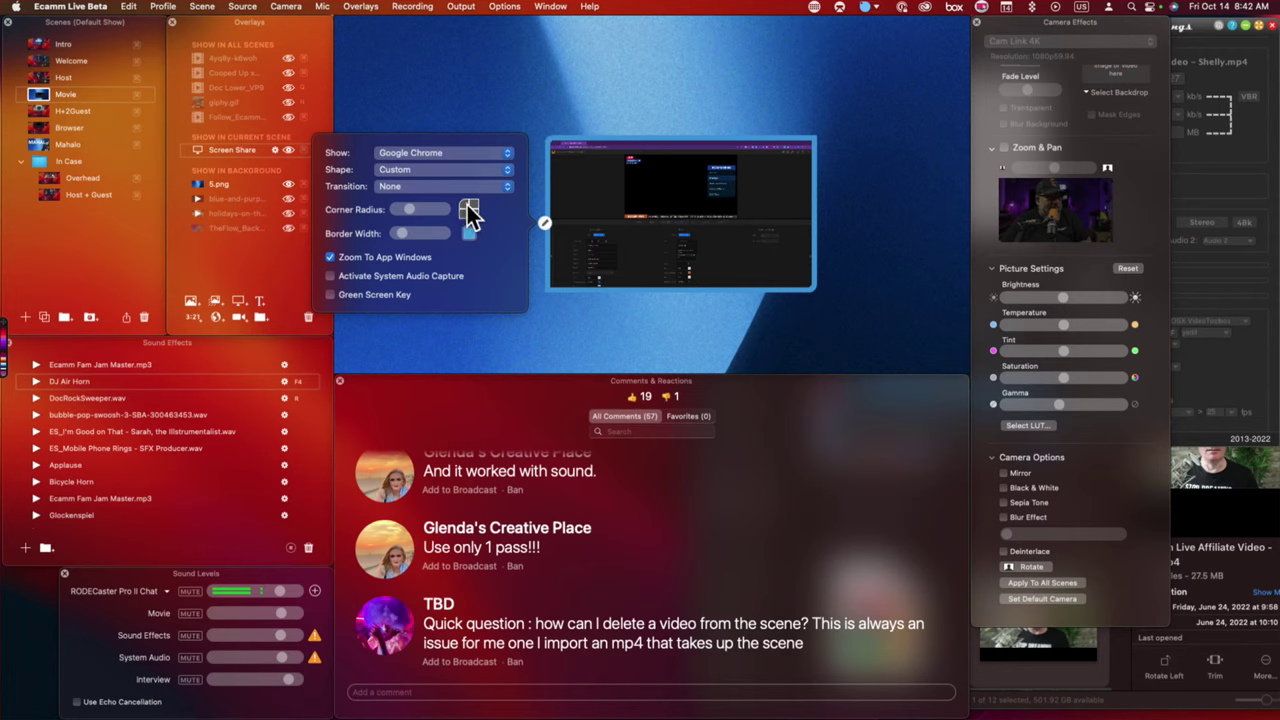
pyautogui.click(590, 330)
pyautogui.moveTo(597, 194); pyautogui.dragTo(400, 80)
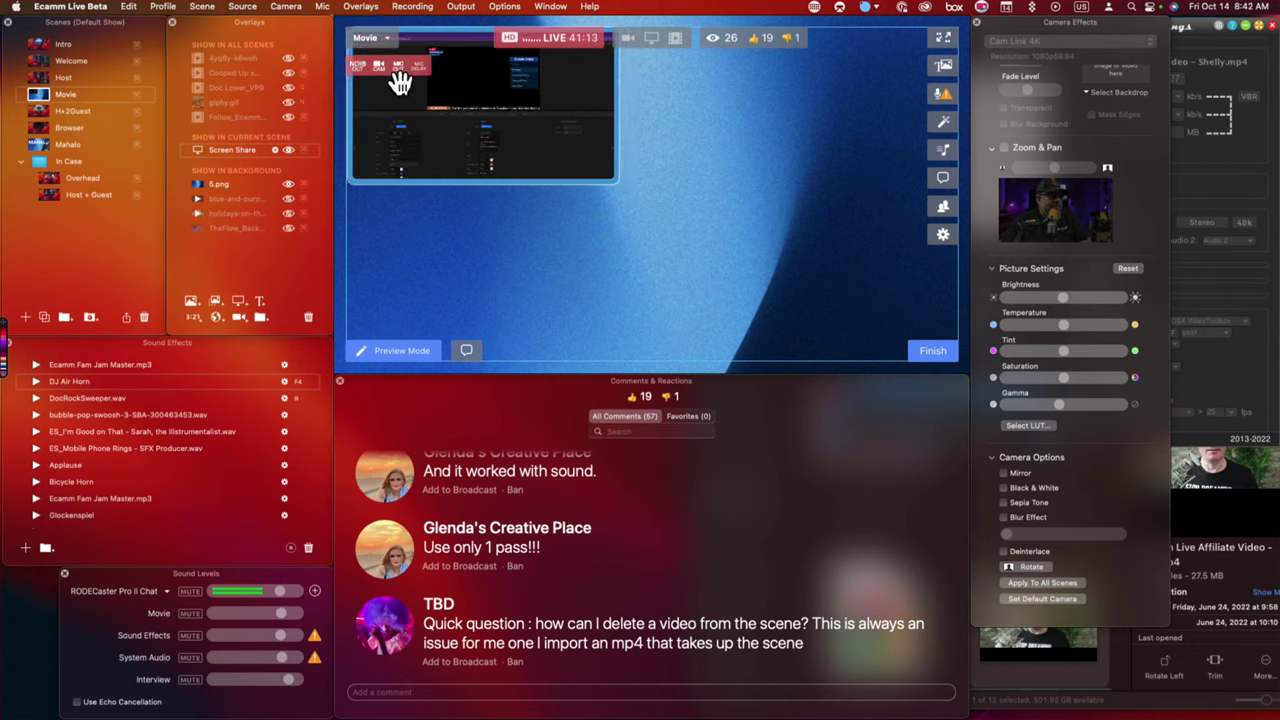
# Try the screen share overlay at nearly full-scene size, then shrink it to about half the scene's width in the upper-left corner.
pyautogui.moveTo(613, 178); pyautogui.dragTo(868, 337)
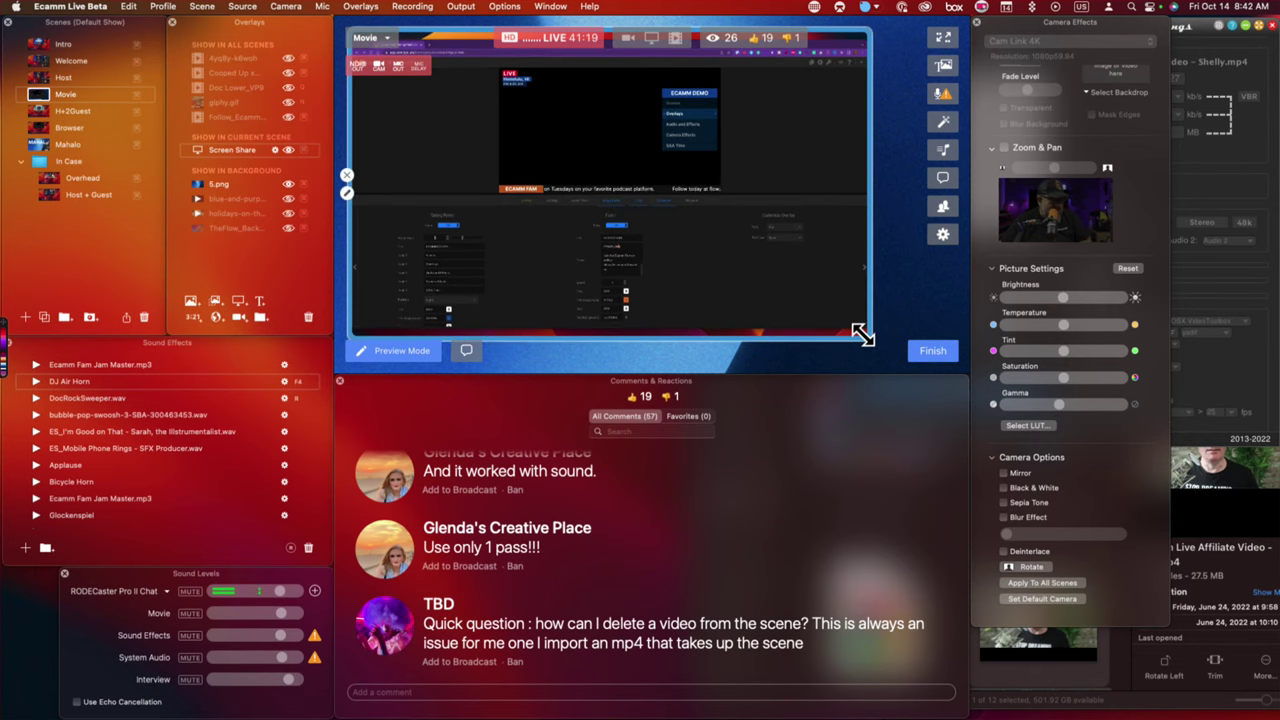
pyautogui.click(606, 363)
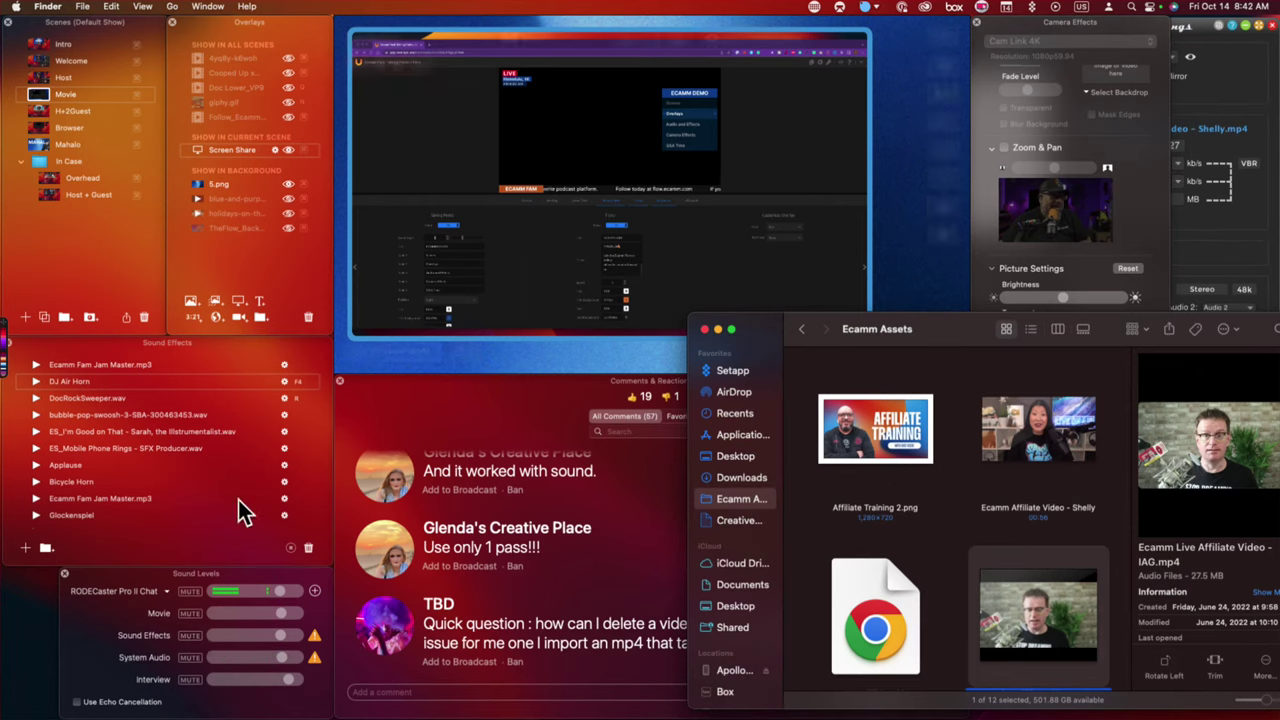
pyautogui.moveTo(543, 320)
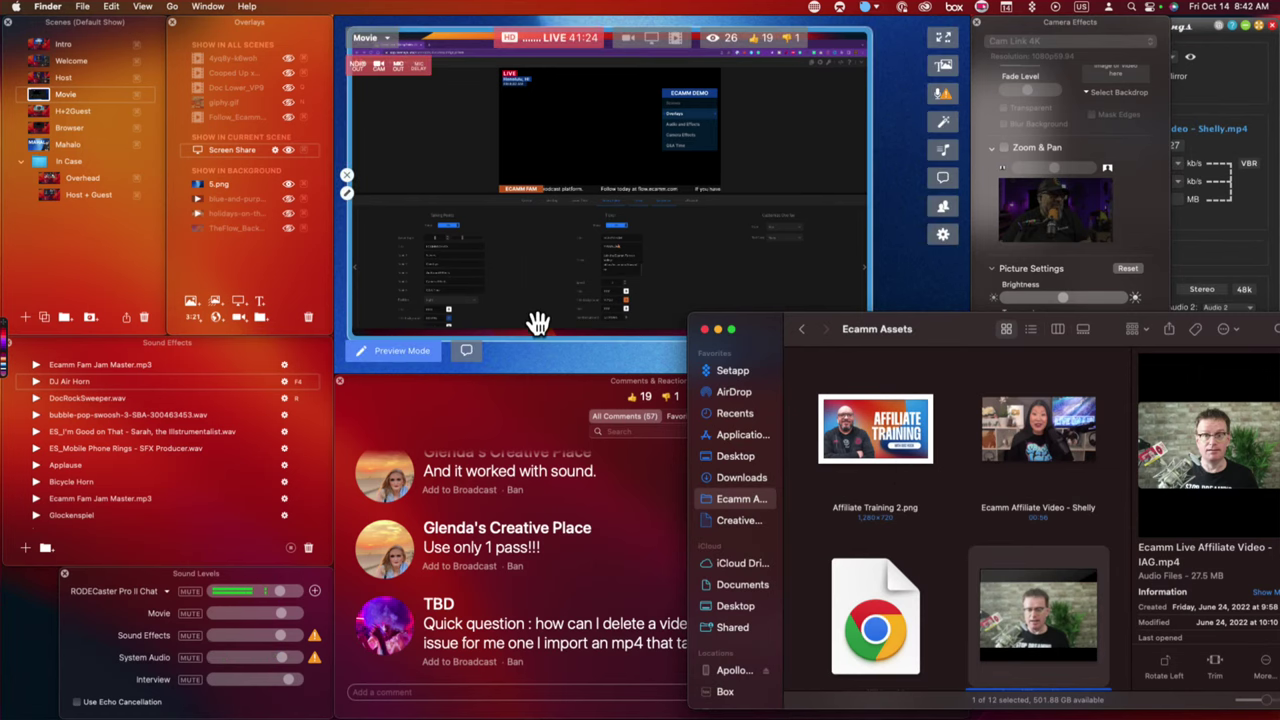
pyautogui.click(606, 364)
pyautogui.moveTo(622, 340); pyautogui.dragTo(623, 329)
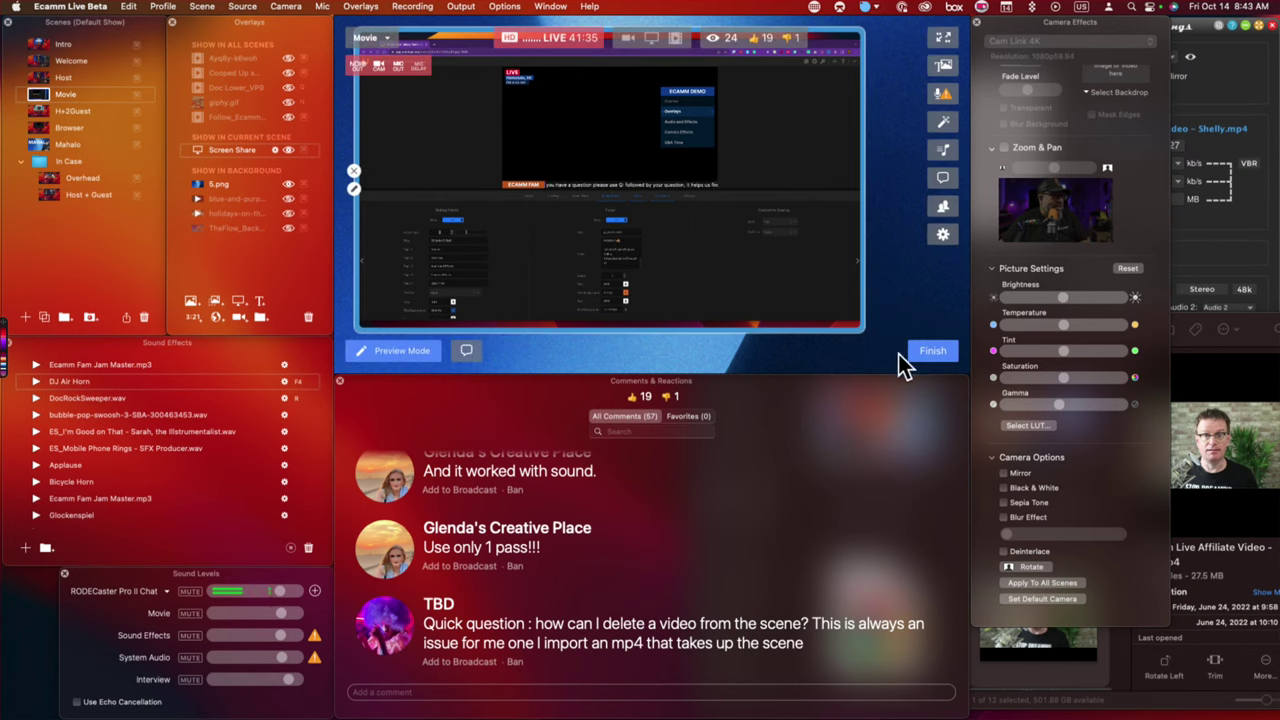
pyautogui.moveTo(857, 328); pyautogui.dragTo(685, 213)
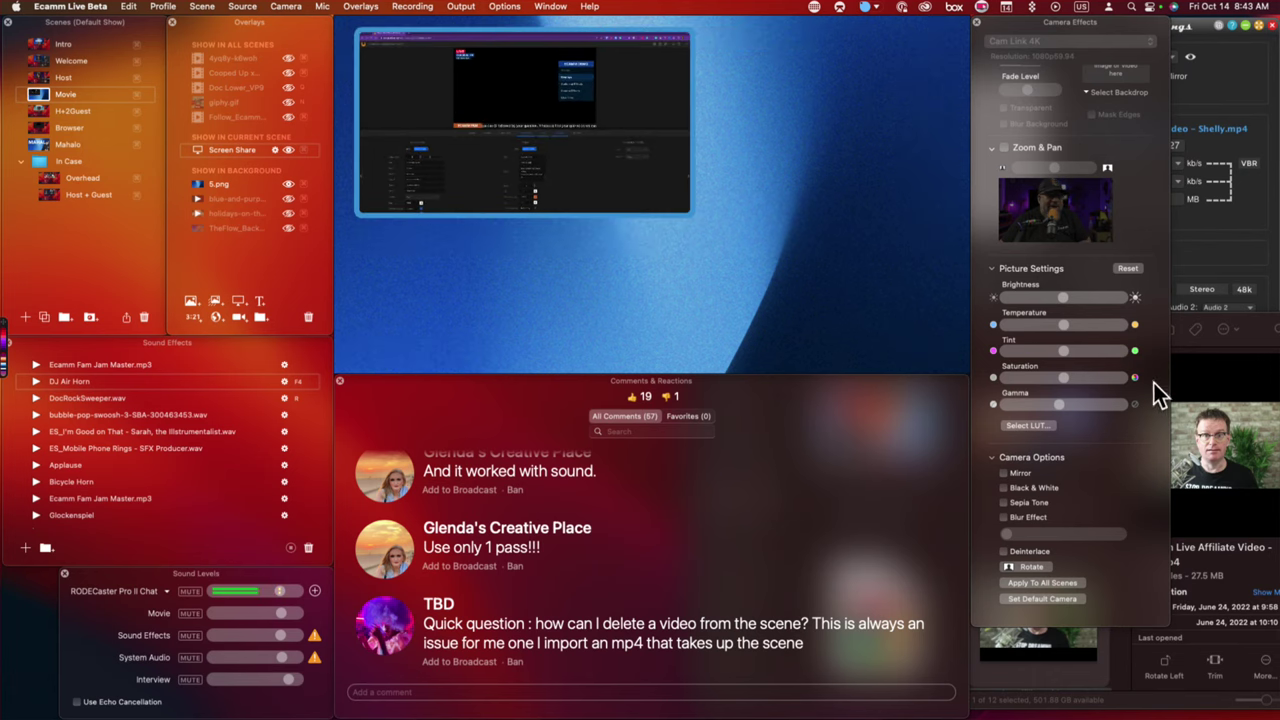
# Switch to Finder and compare the file size of the VP9 WebM affiliate video with that of its original in Ecamm Assets.
pyautogui.click(1248, 343)
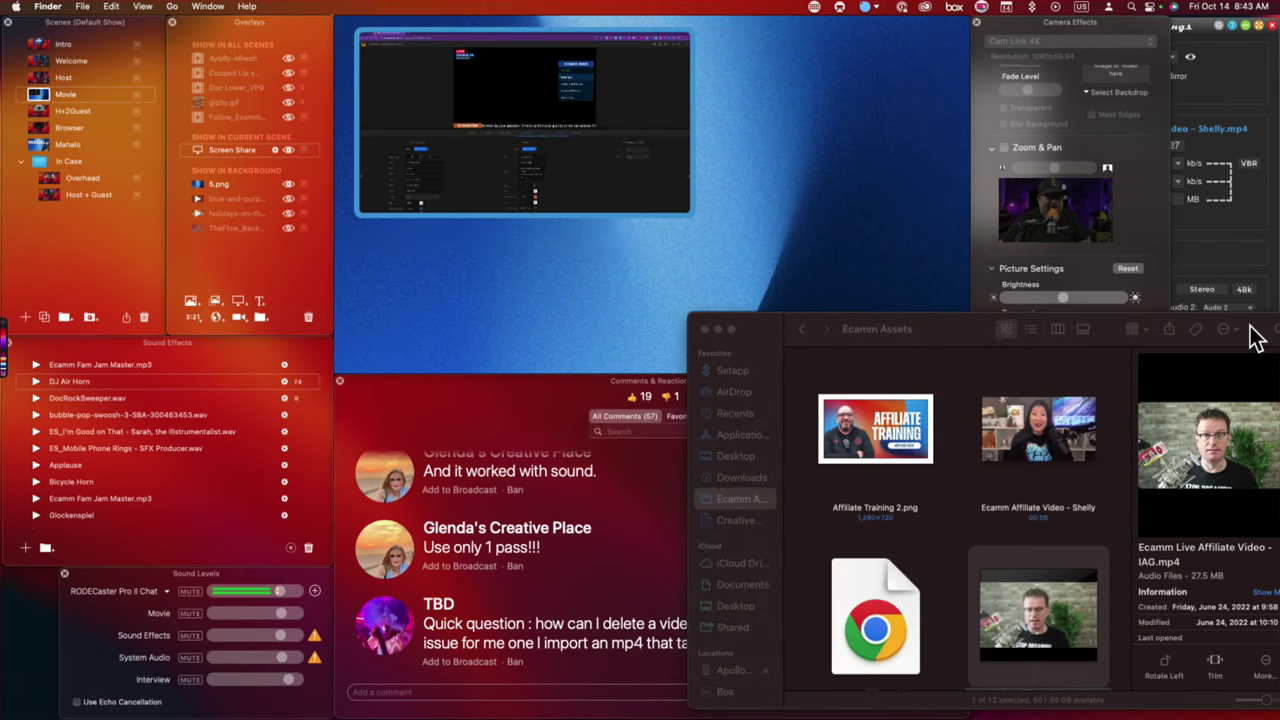
pyautogui.scroll(-2, 1084, 470)
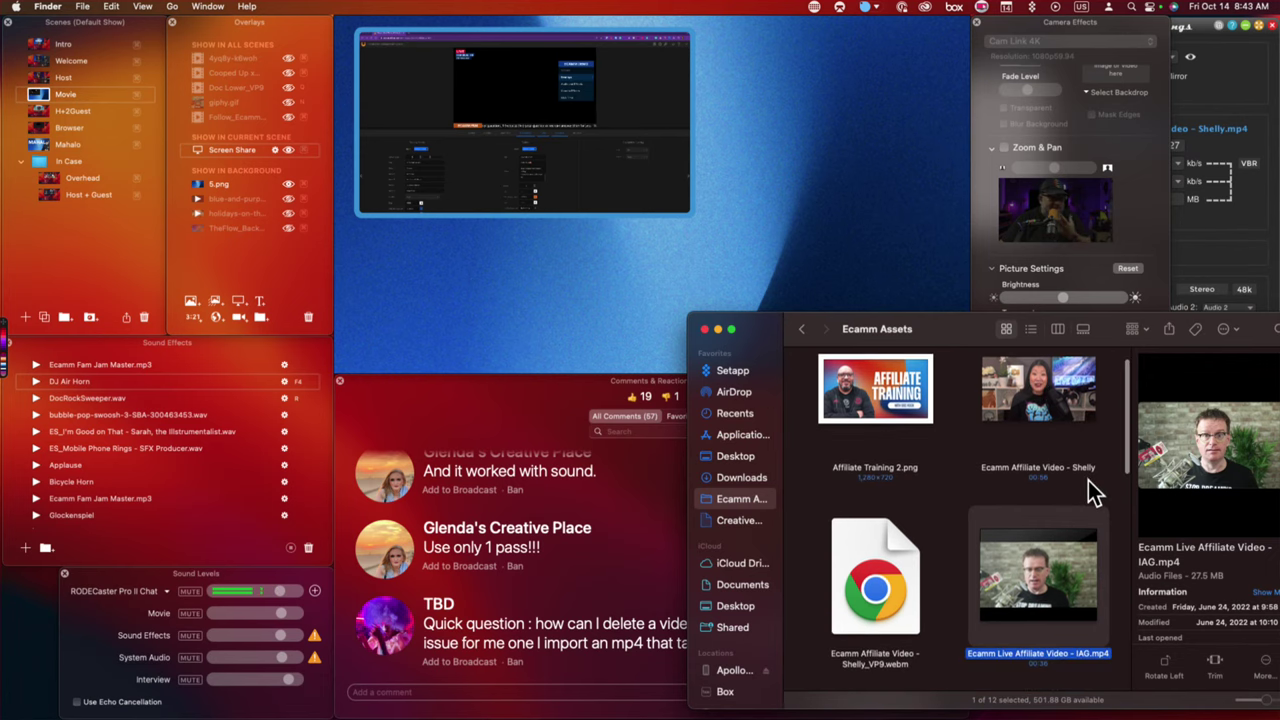
pyautogui.click(1084, 410)
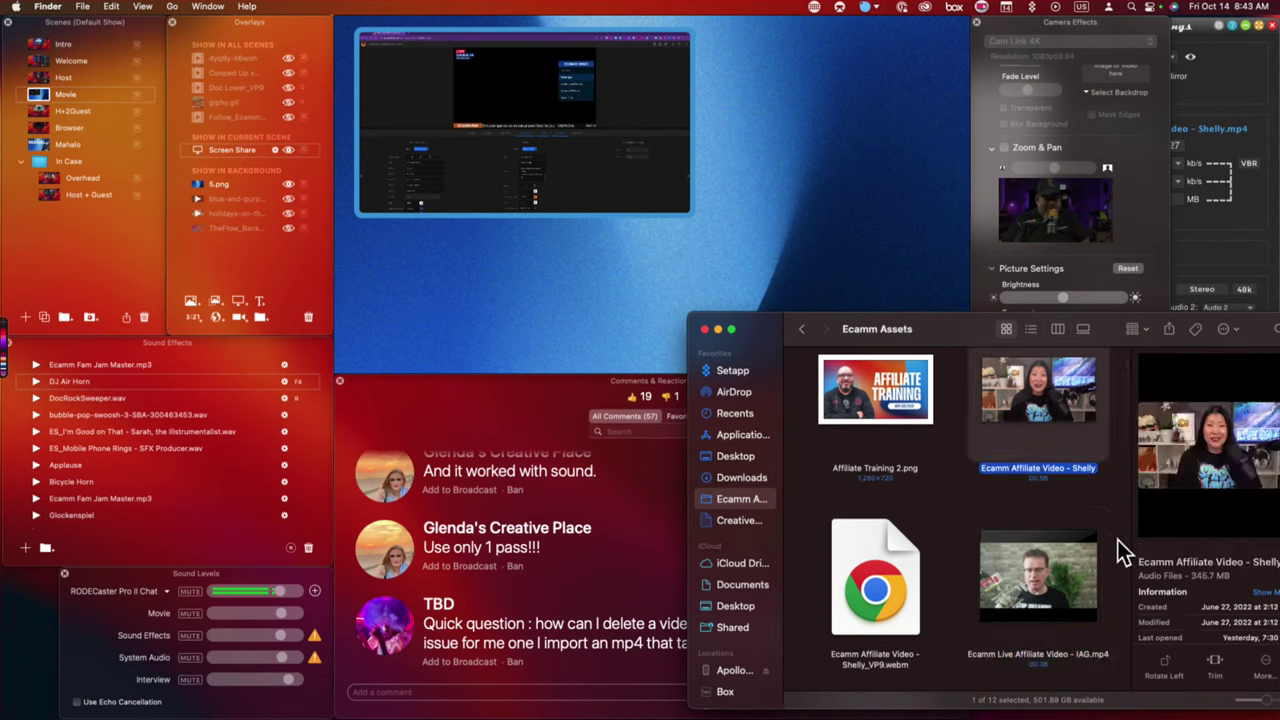
pyautogui.click(900, 551)
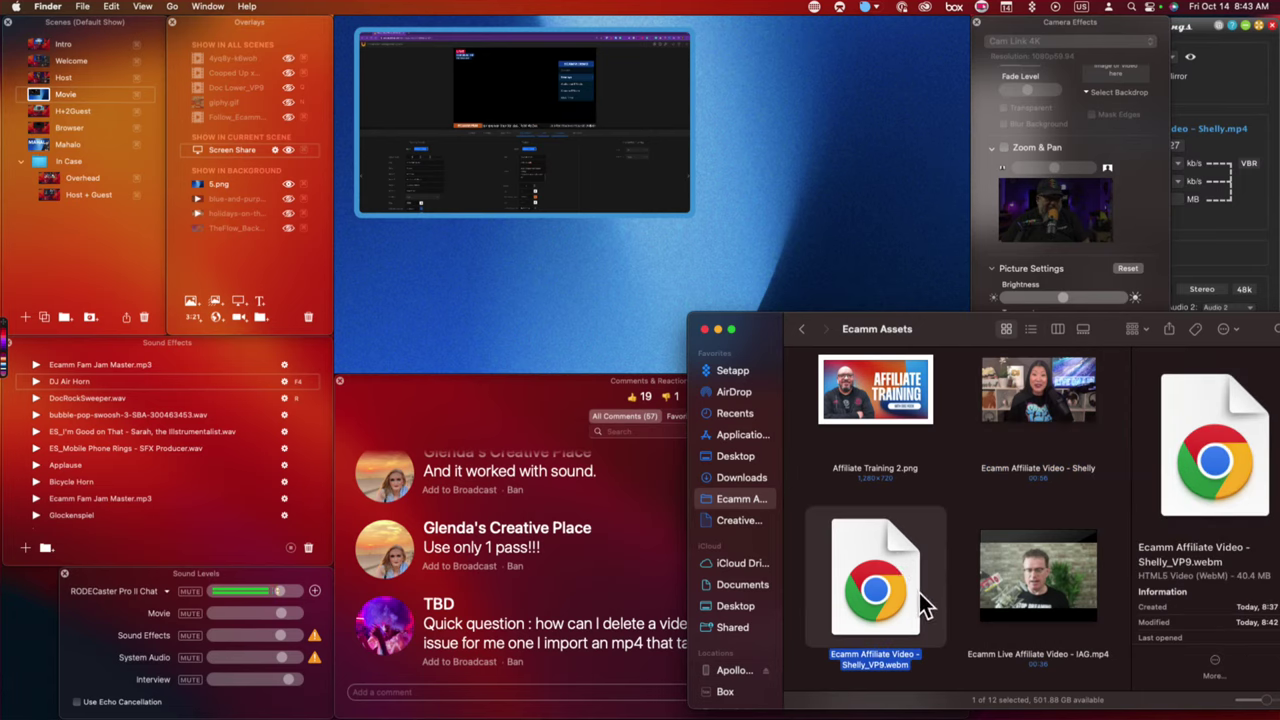
pyautogui.doubleClick(1243, 577)
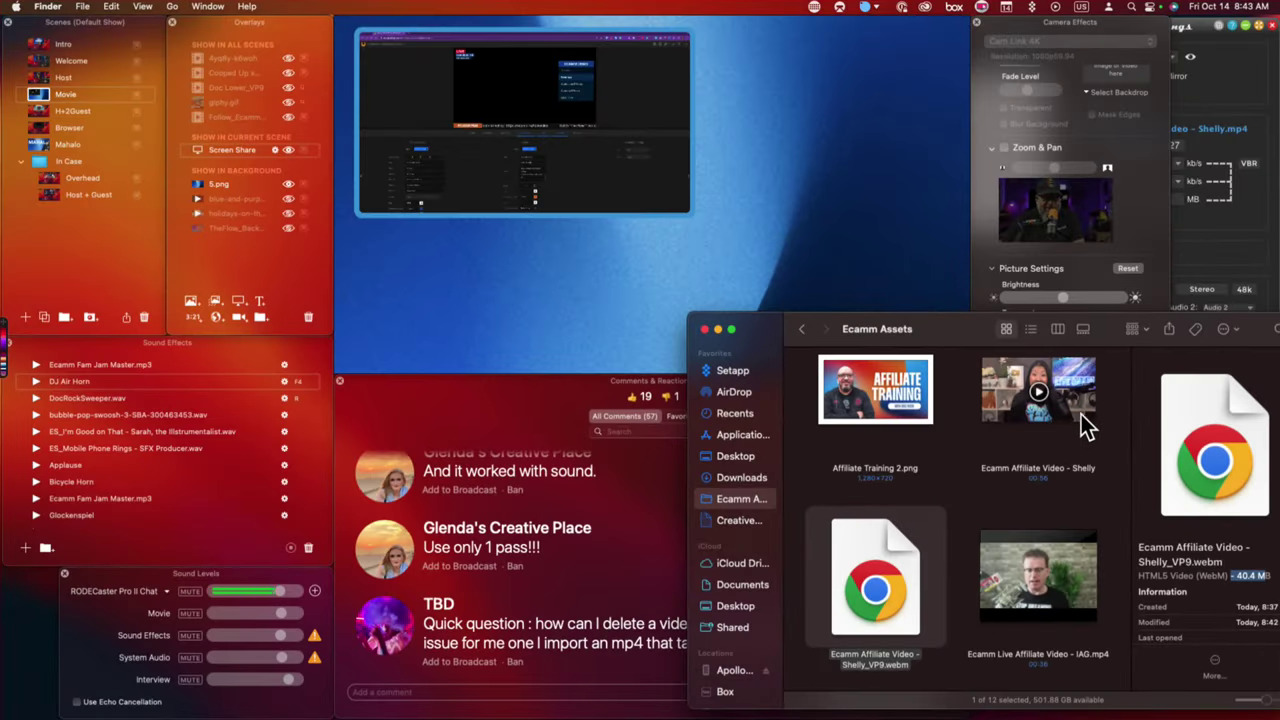
pyautogui.click(1083, 420)
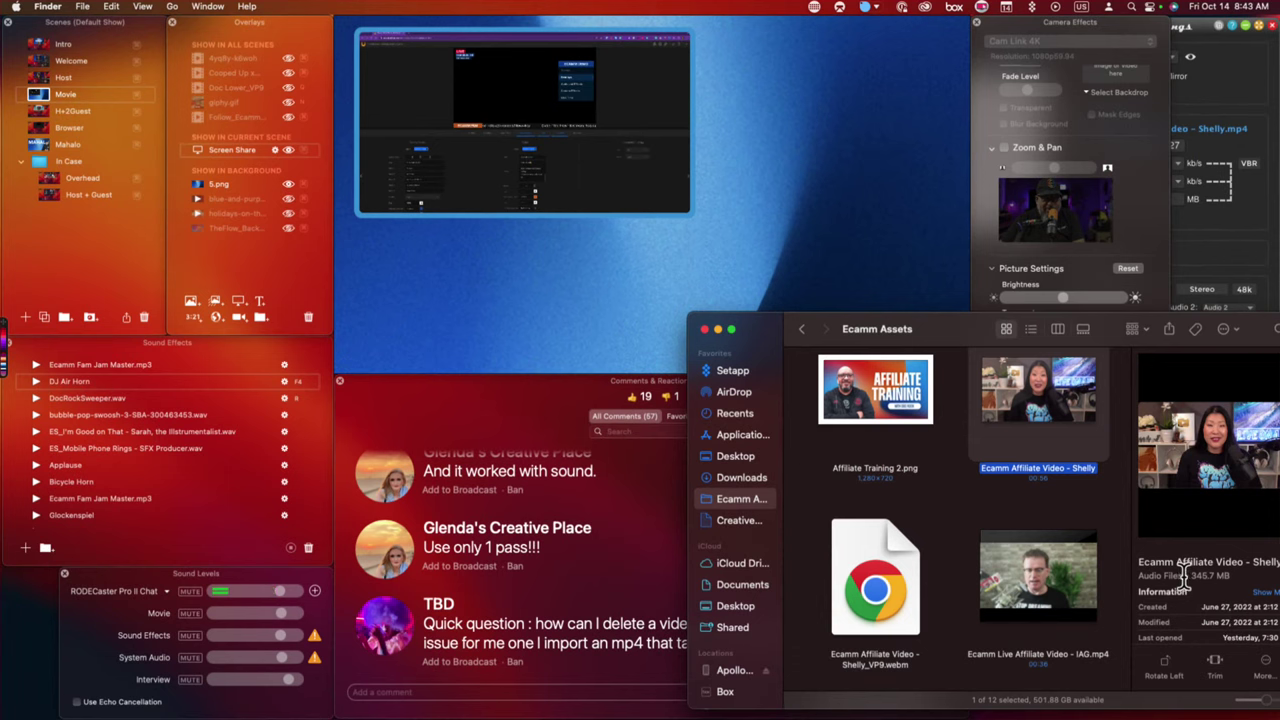
pyautogui.moveTo(1186, 577); pyautogui.dragTo(1244, 586)
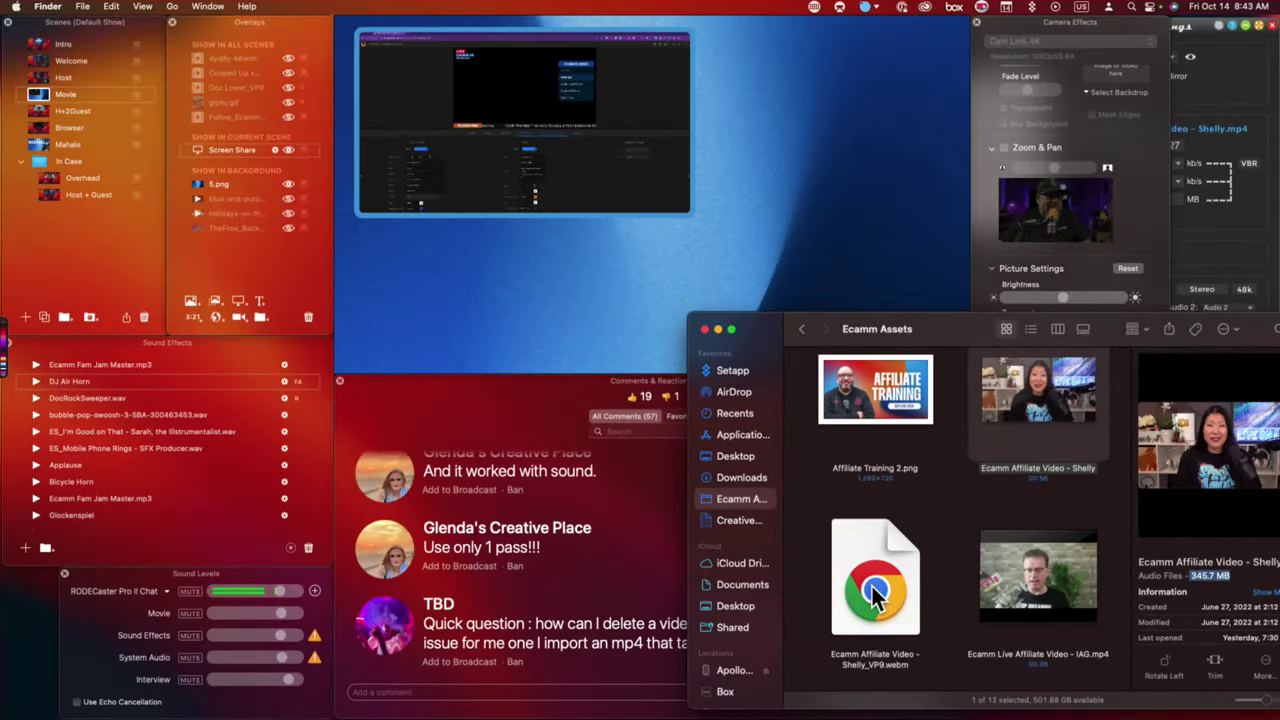
# Add the VP9 WebM affiliate video to the Movie scene's lower right and a Cam Link 4K camera overlay beneath the screen share.
pyautogui.moveTo(893, 595); pyautogui.dragTo(733, 222)
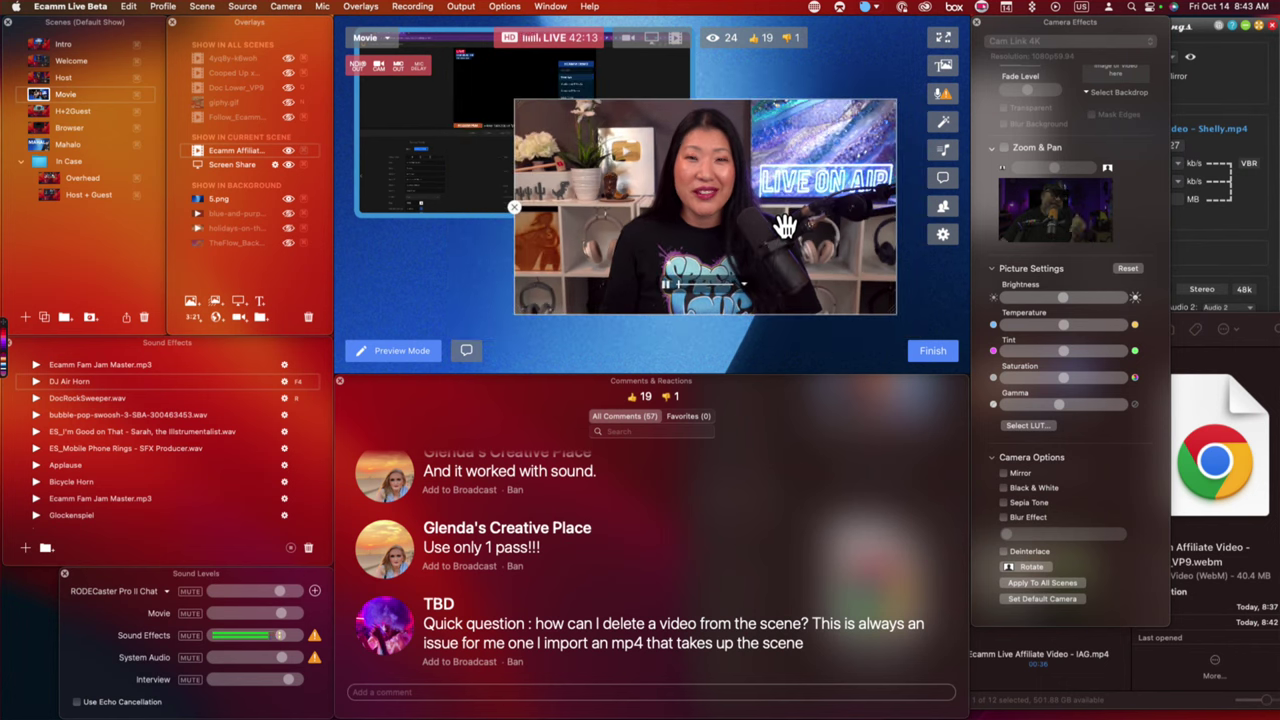
pyautogui.moveTo(687, 281); pyautogui.dragTo(752, 322)
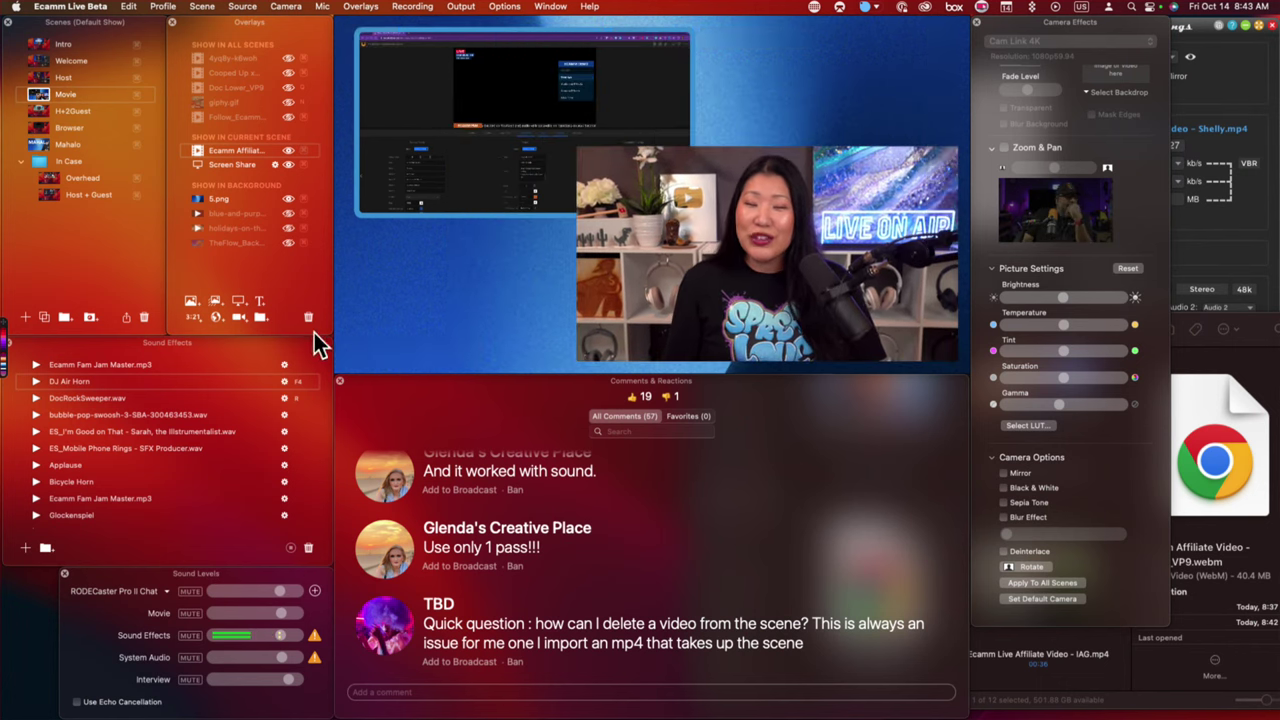
pyautogui.click(240, 316)
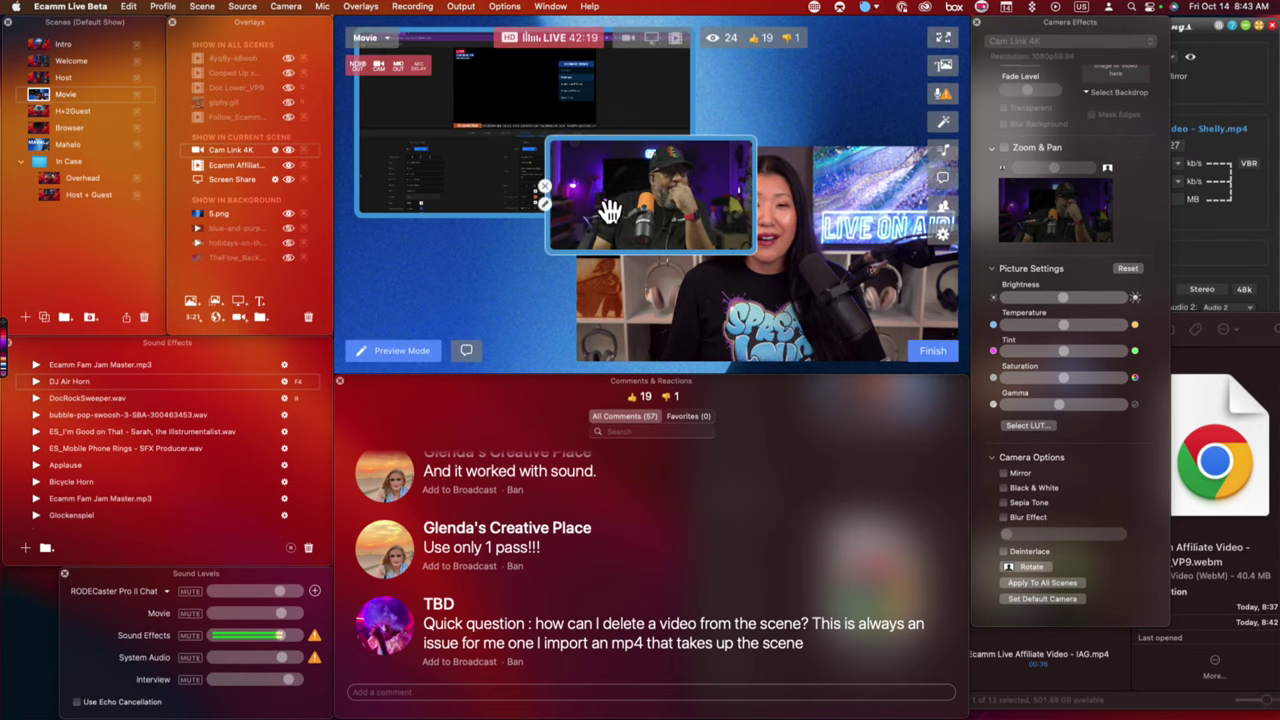
pyautogui.moveTo(603, 209); pyautogui.dragTo(426, 296)
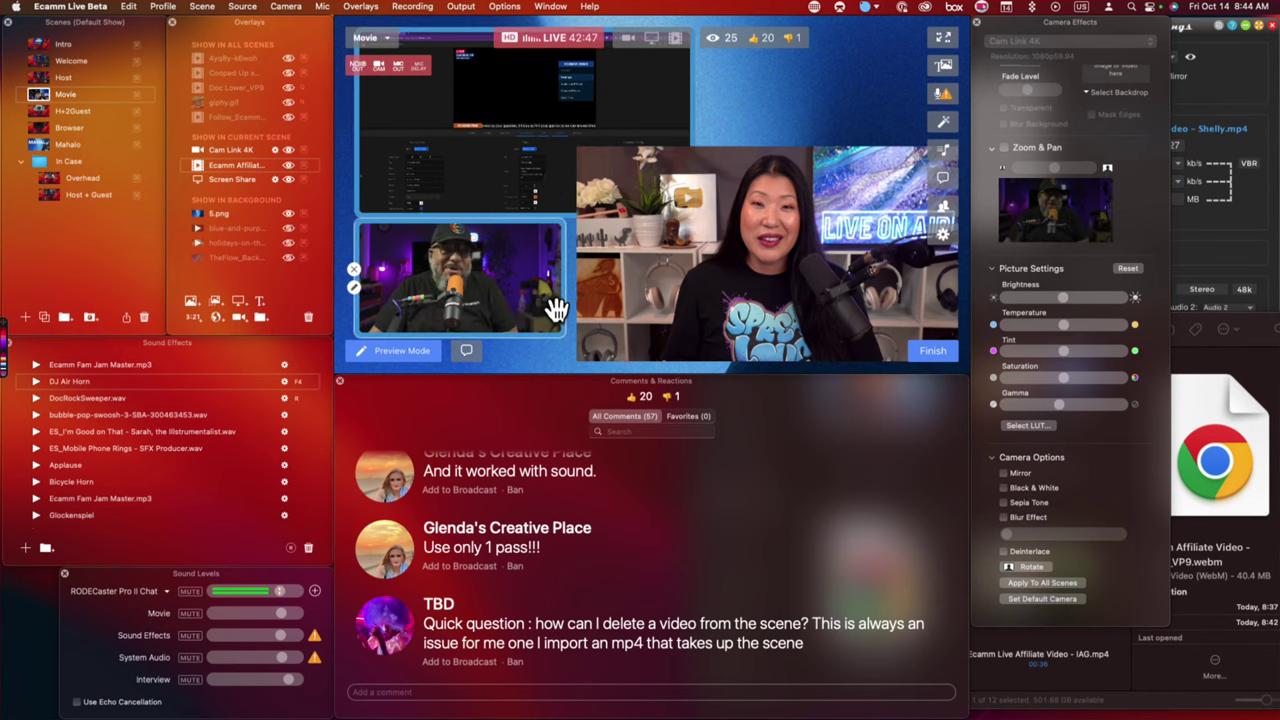
# Reposition the affiliate video overlay against the scene's right edge, raised slightly, and enlarge the camera overlay a little to meet it.
pyautogui.moveTo(771, 243); pyautogui.dragTo(727, 200)
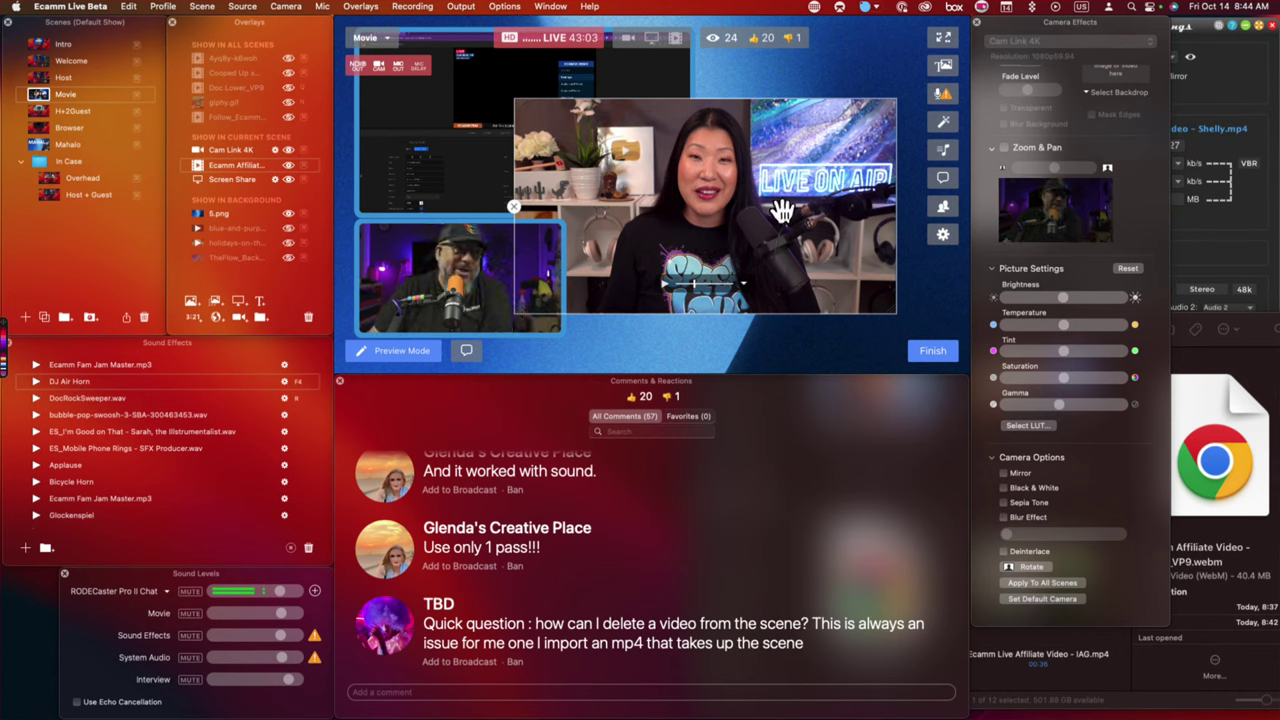
pyautogui.moveTo(781, 211); pyautogui.dragTo(812, 240)
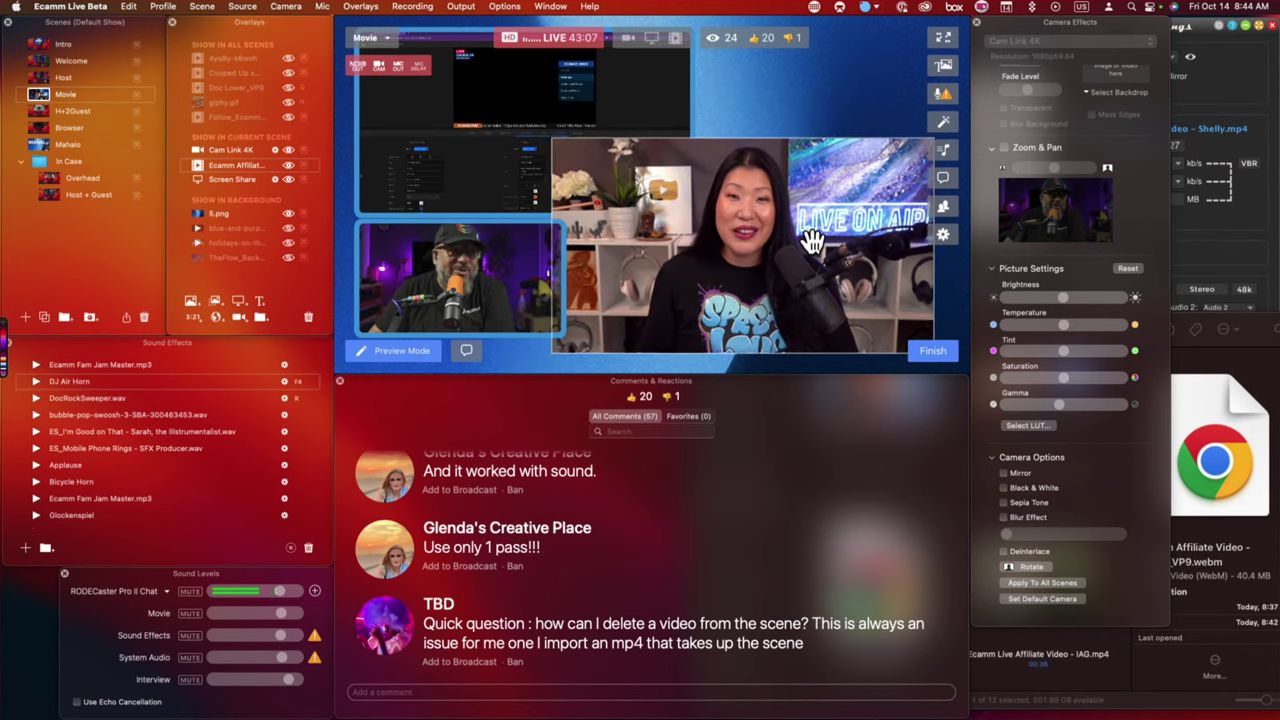
pyautogui.moveTo(660, 278); pyautogui.dragTo(695, 264)
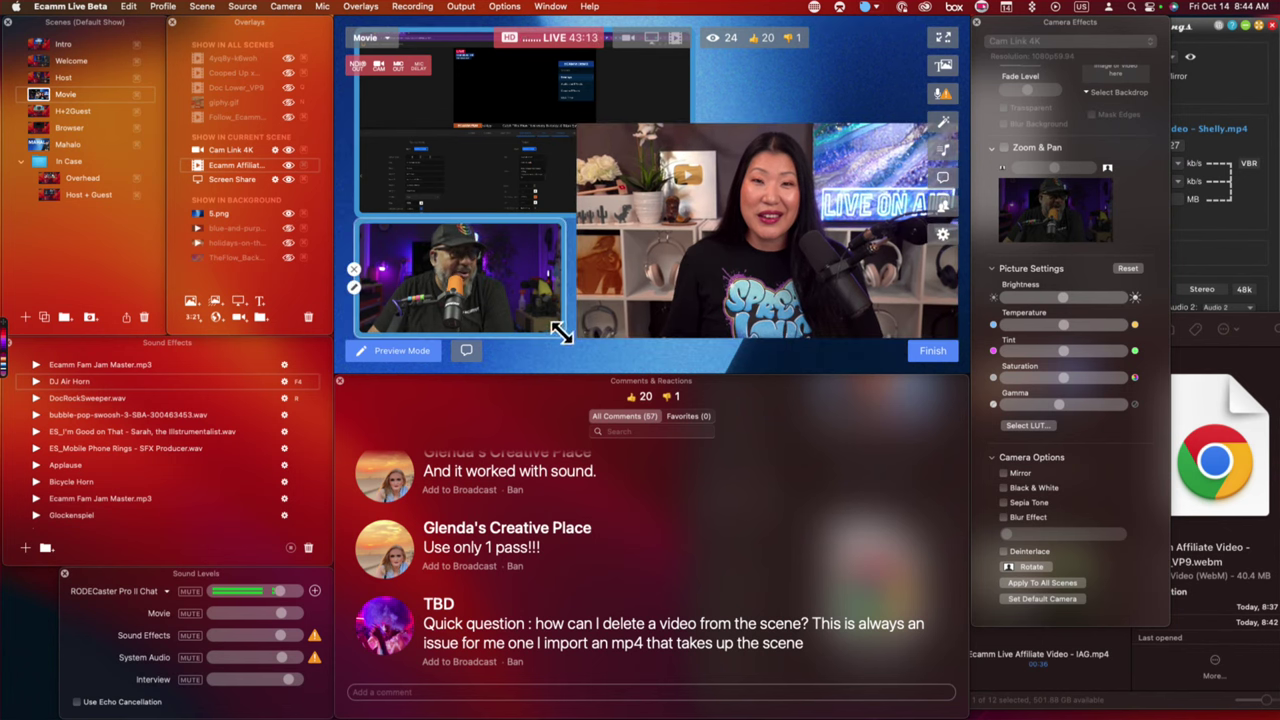
pyautogui.moveTo(570, 340); pyautogui.dragTo(580, 354)
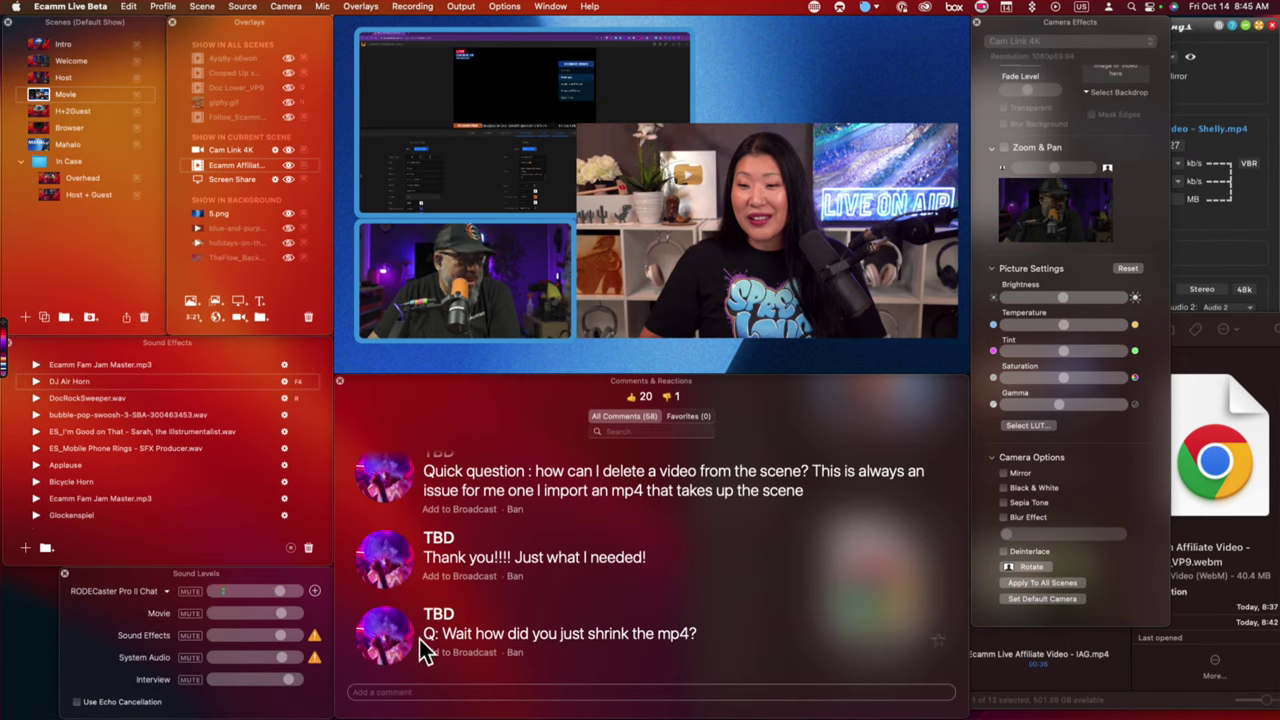
# Show the comment asking how the mp4 was shrunk on the broadcast, and switch to Shutter Encoder to present its VP9 settings.
pyautogui.click(385, 640)
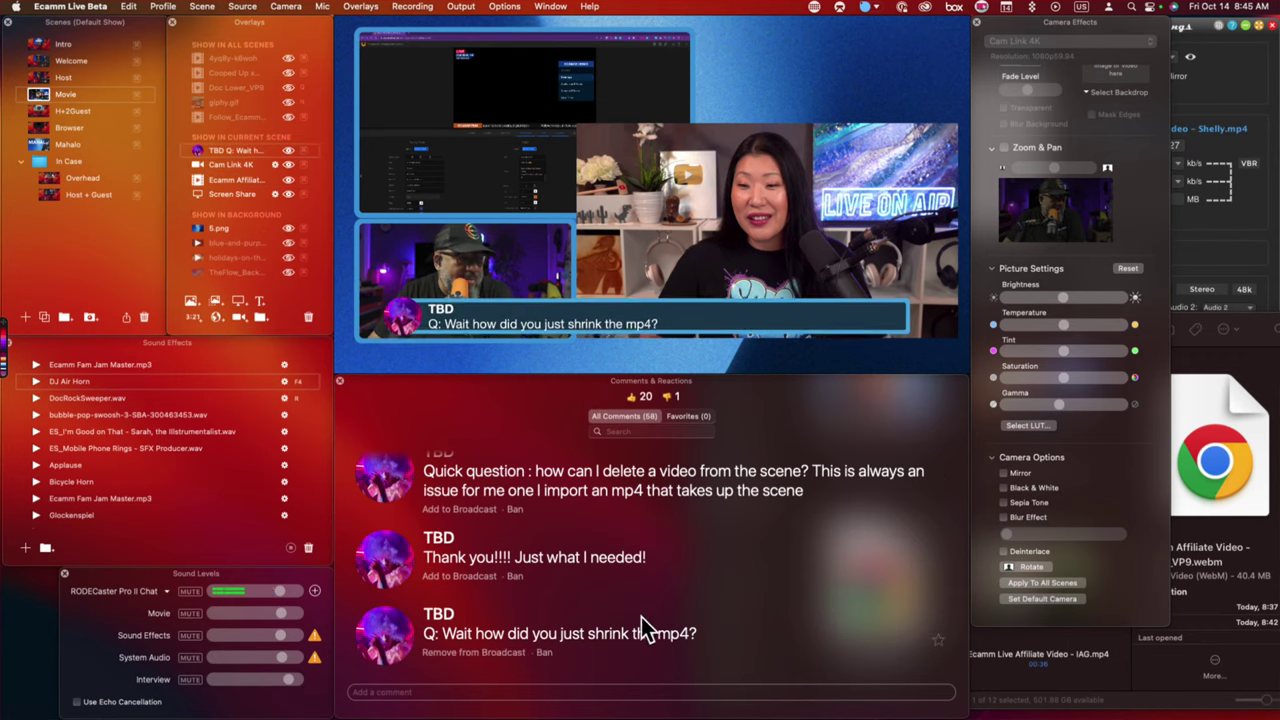
pyautogui.click(1240, 95)
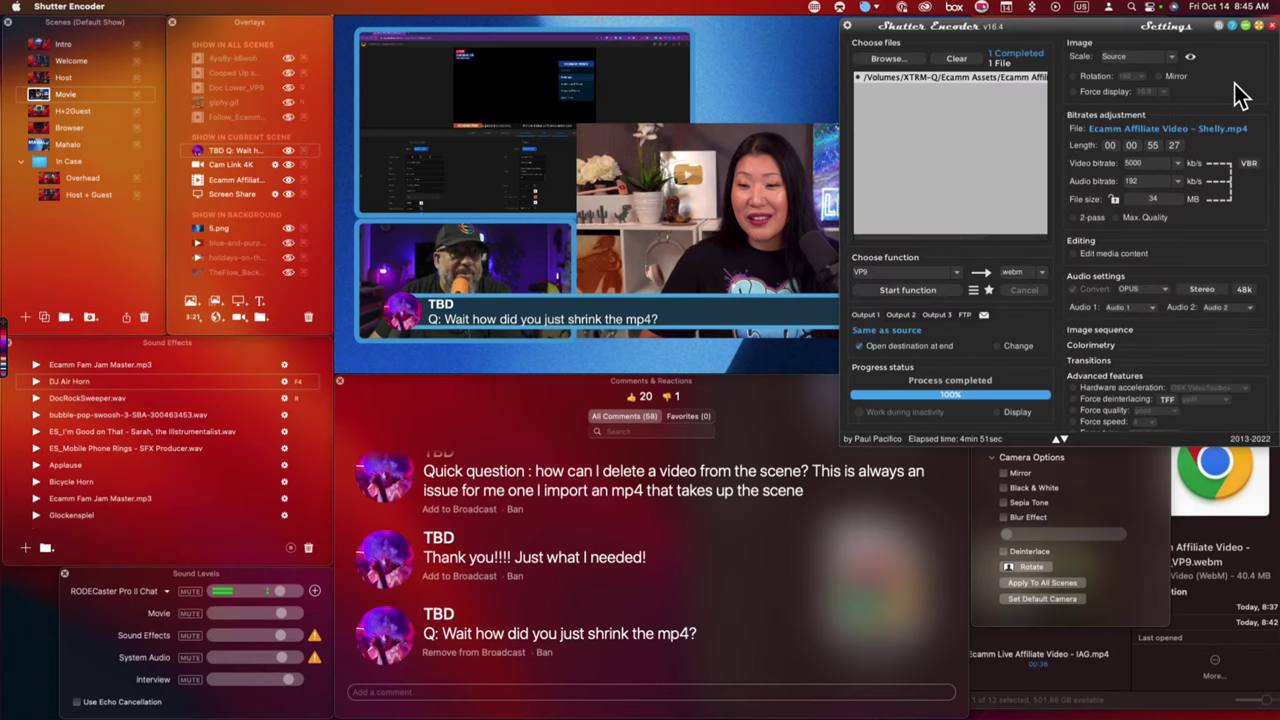
pyautogui.moveTo(834, 380)
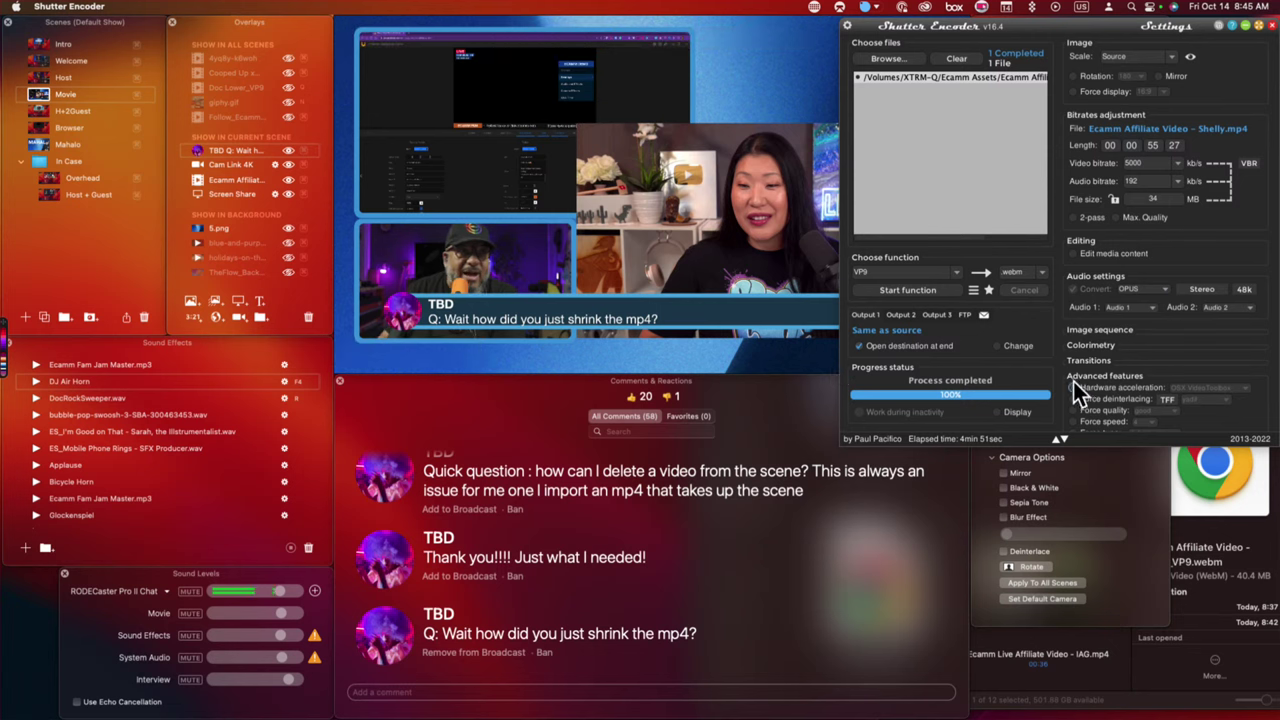
pyautogui.moveTo(1036, 16)
pyautogui.mouseDown()
pyautogui.moveTo(1002, 88)
pyautogui.moveTo(1037, 22)
pyautogui.mouseUp()
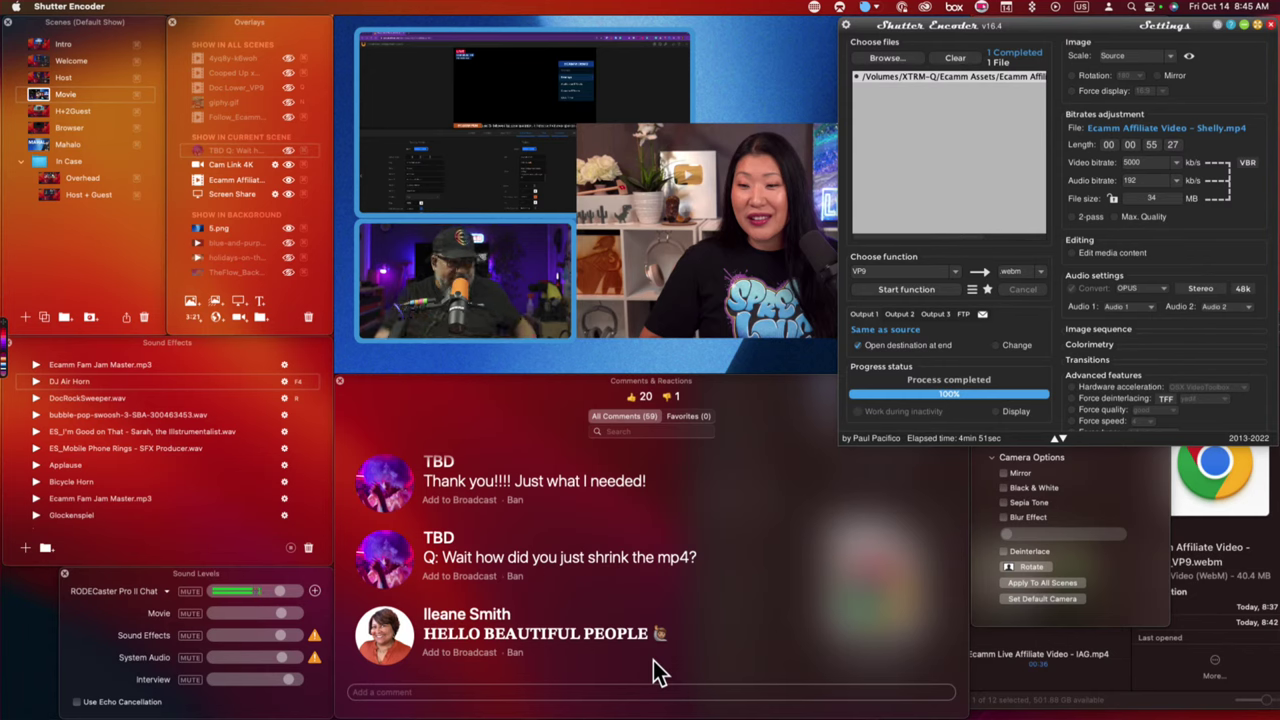
# Return to Ecamm Live and hide the affiliate video overlay in the Movie scene.
pyautogui.moveTo(623, 286)
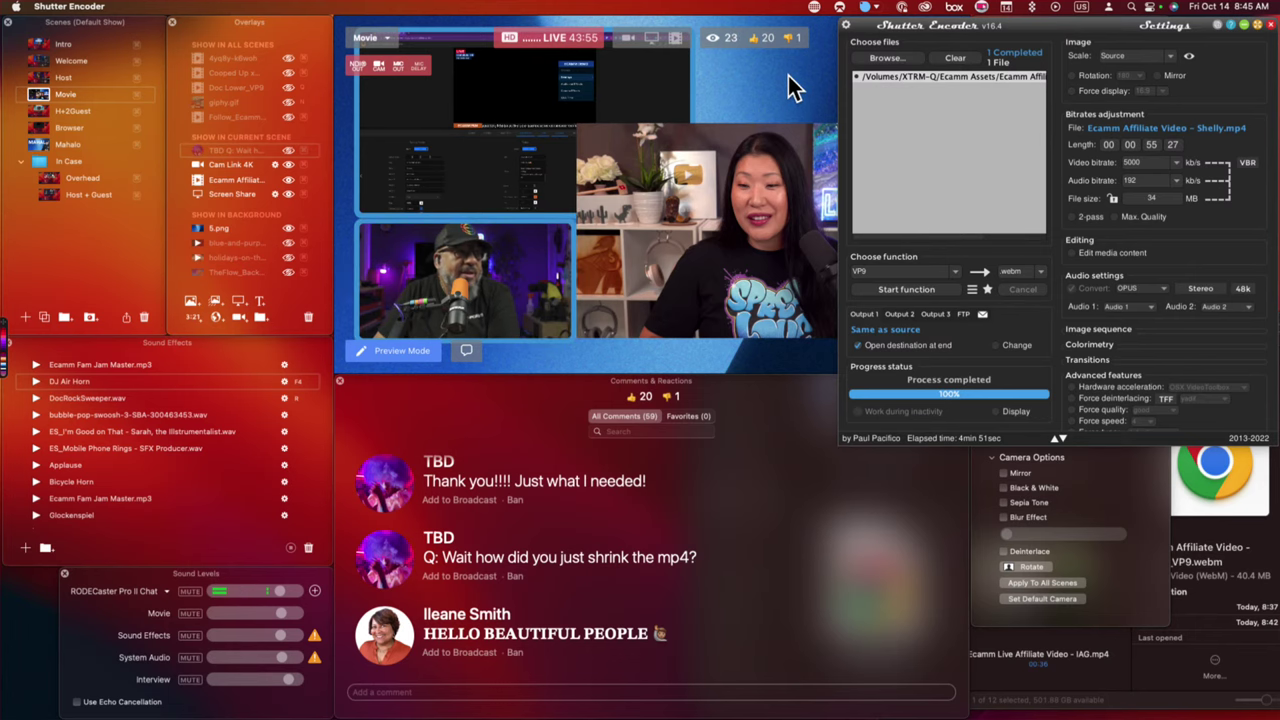
pyautogui.click(625, 203)
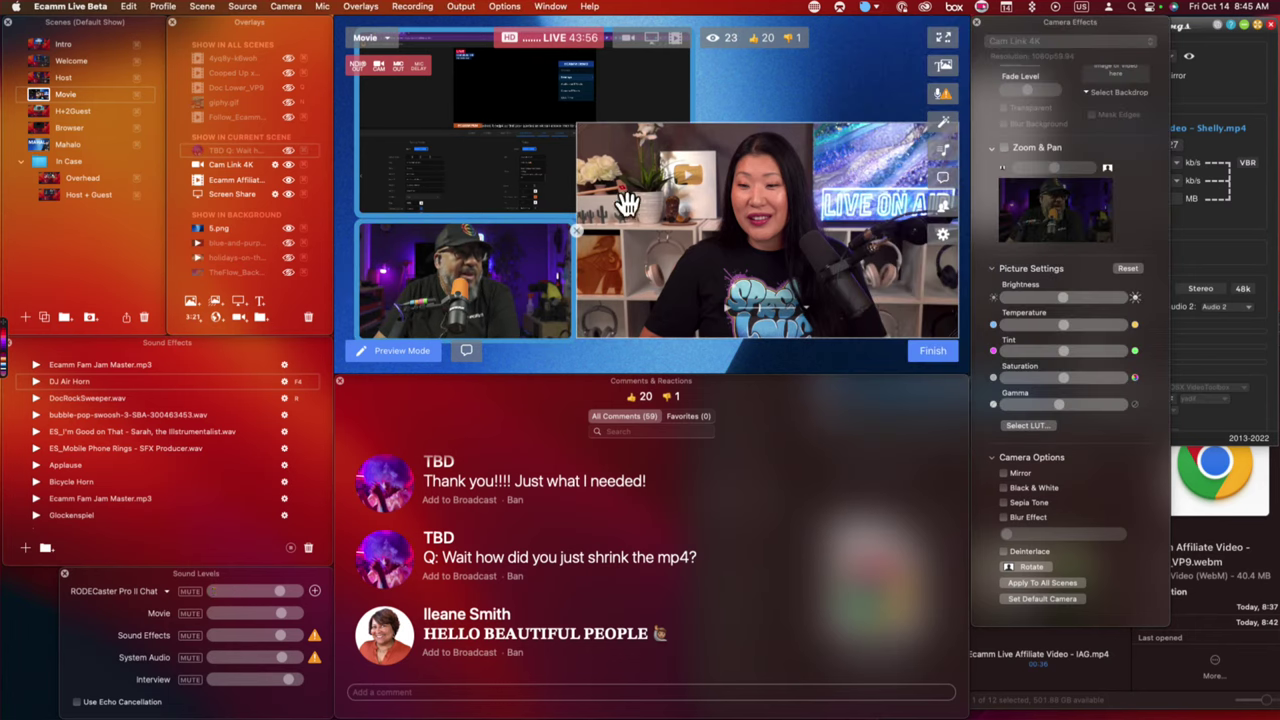
pyautogui.click(577, 232)
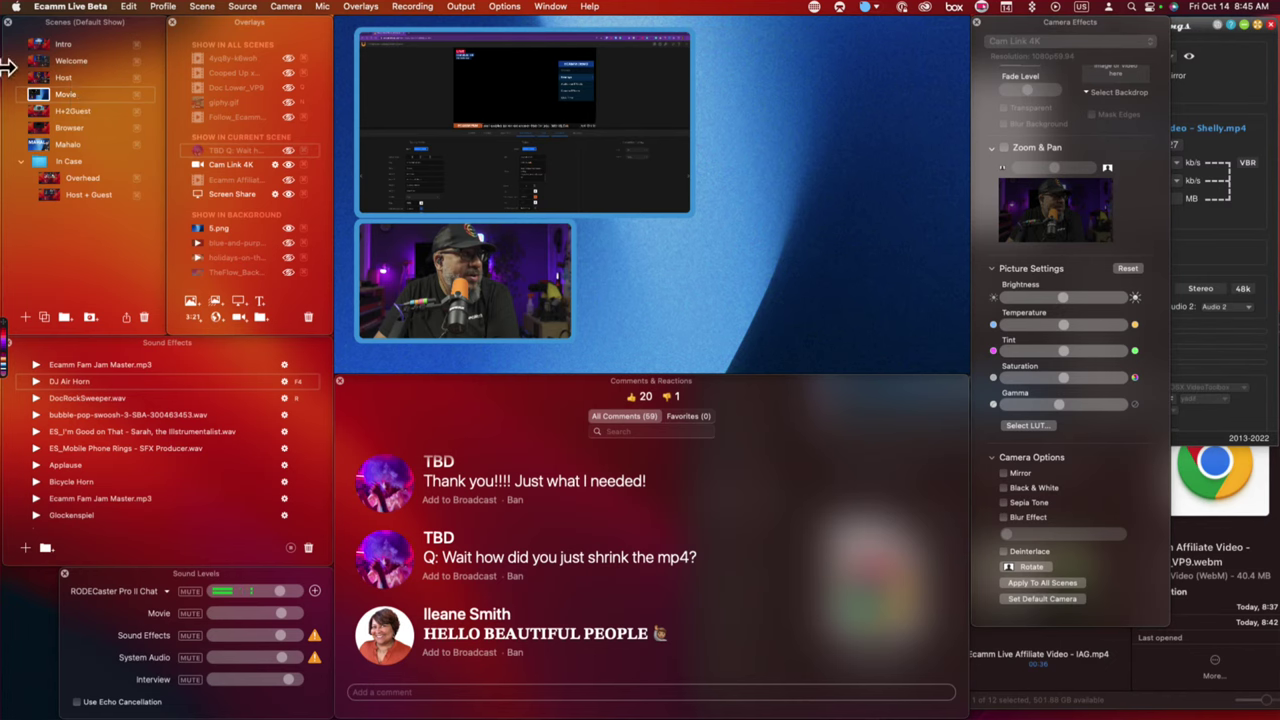
# Switch to the Welcome scene and begin a countdown overlay using the Fixed Width font collection.
pyautogui.click(55, 61)
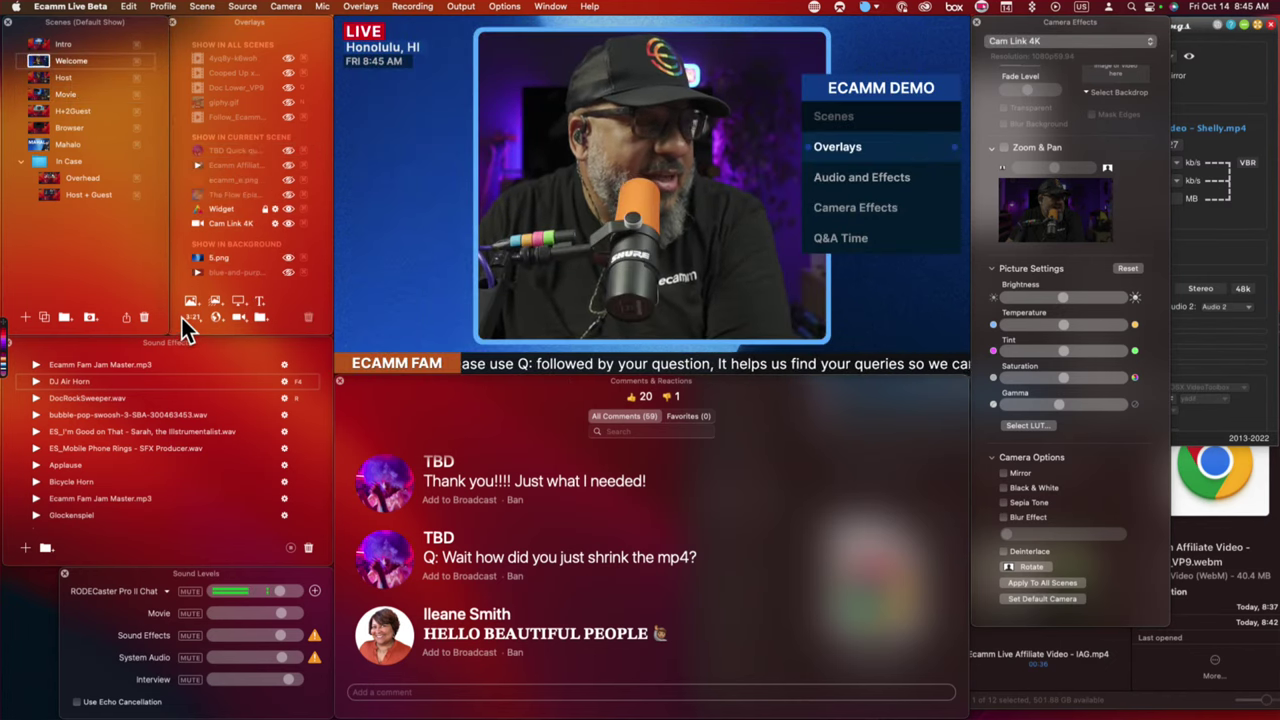
pyautogui.click(192, 318)
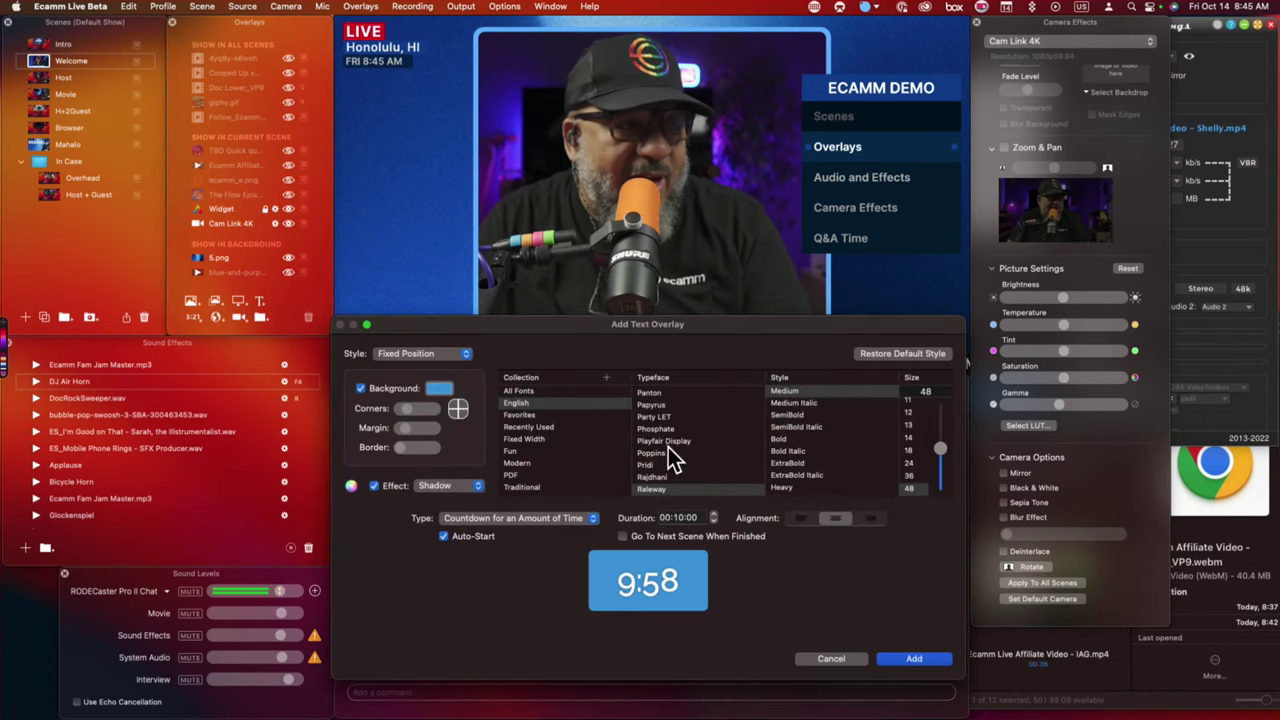
pyautogui.click(521, 440)
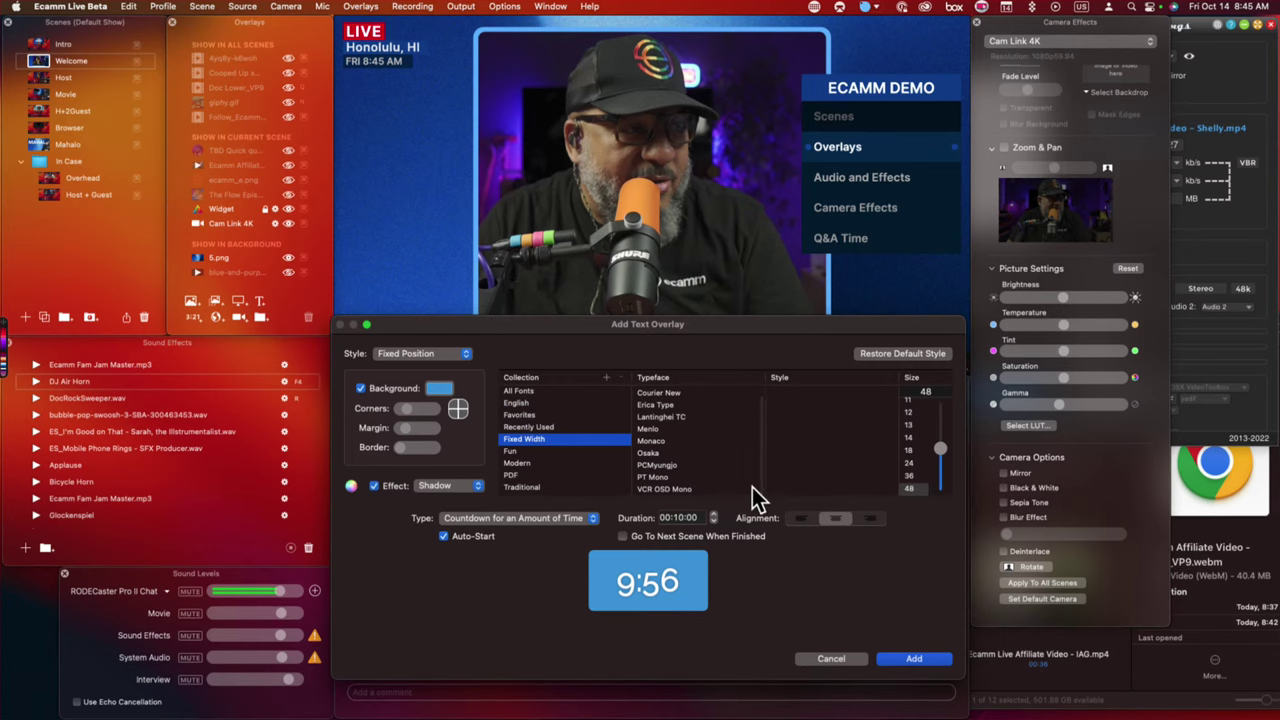
# Compare Osaka, Menlo, VCR OSD Mono, PT Mono and Erica Type for the countdown, and choose Lantinghei TC Heavy.
pyautogui.click(666, 453)
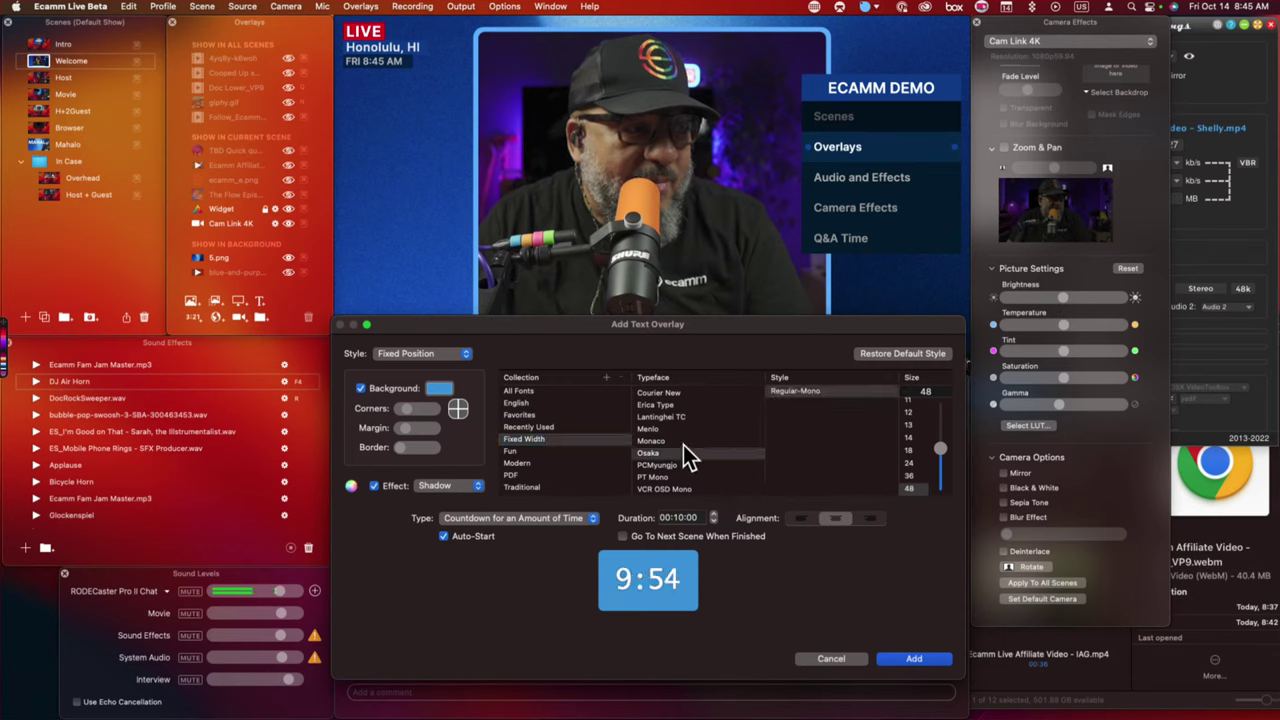
pyautogui.click(668, 429)
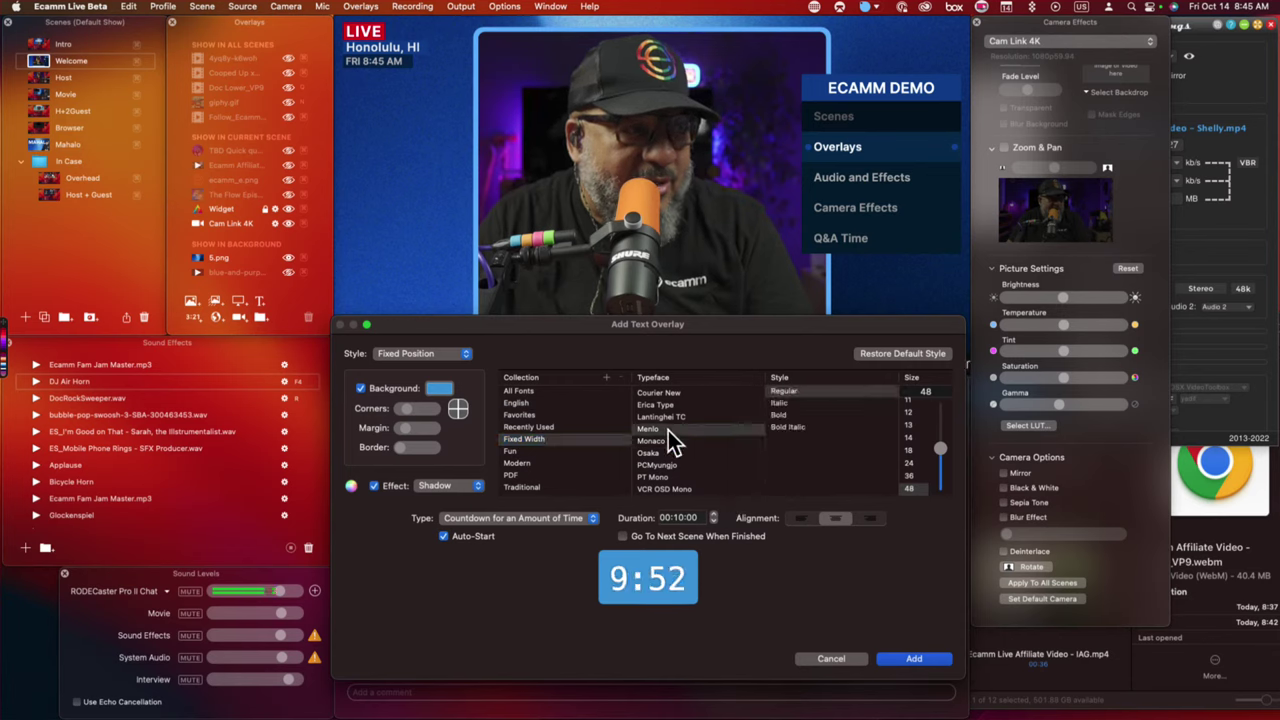
pyautogui.click(797, 414)
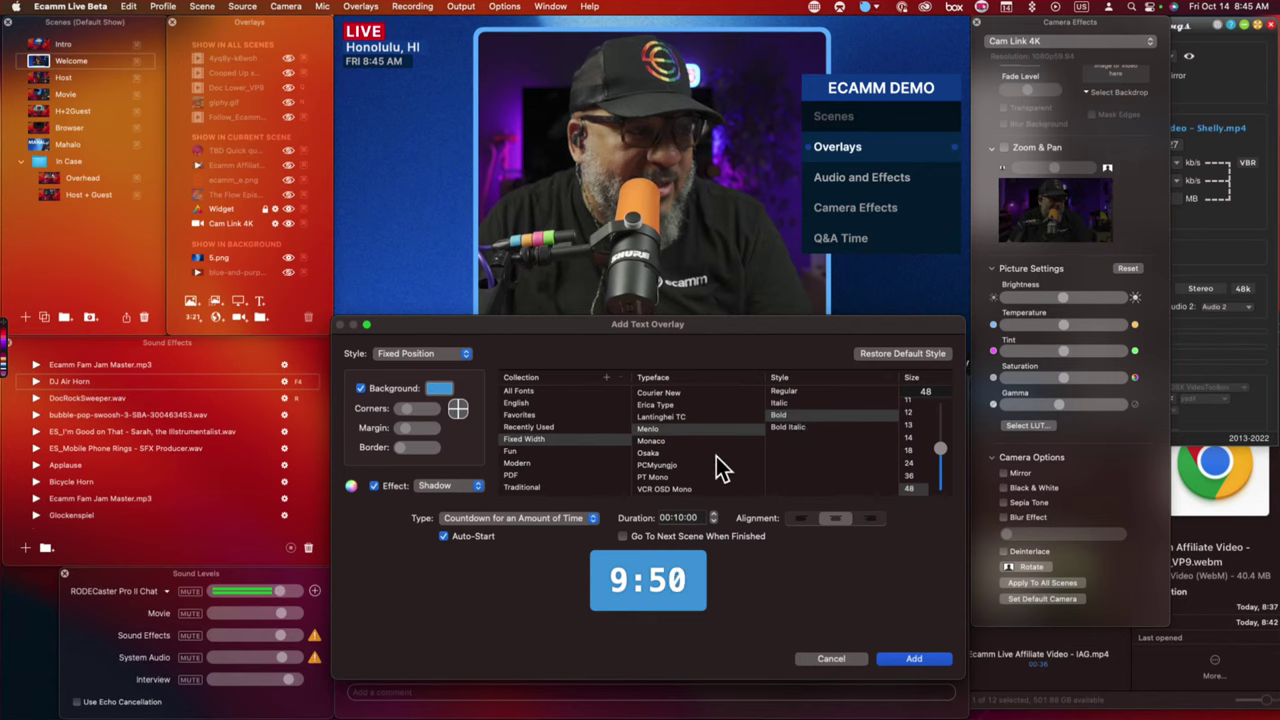
pyautogui.click(680, 489)
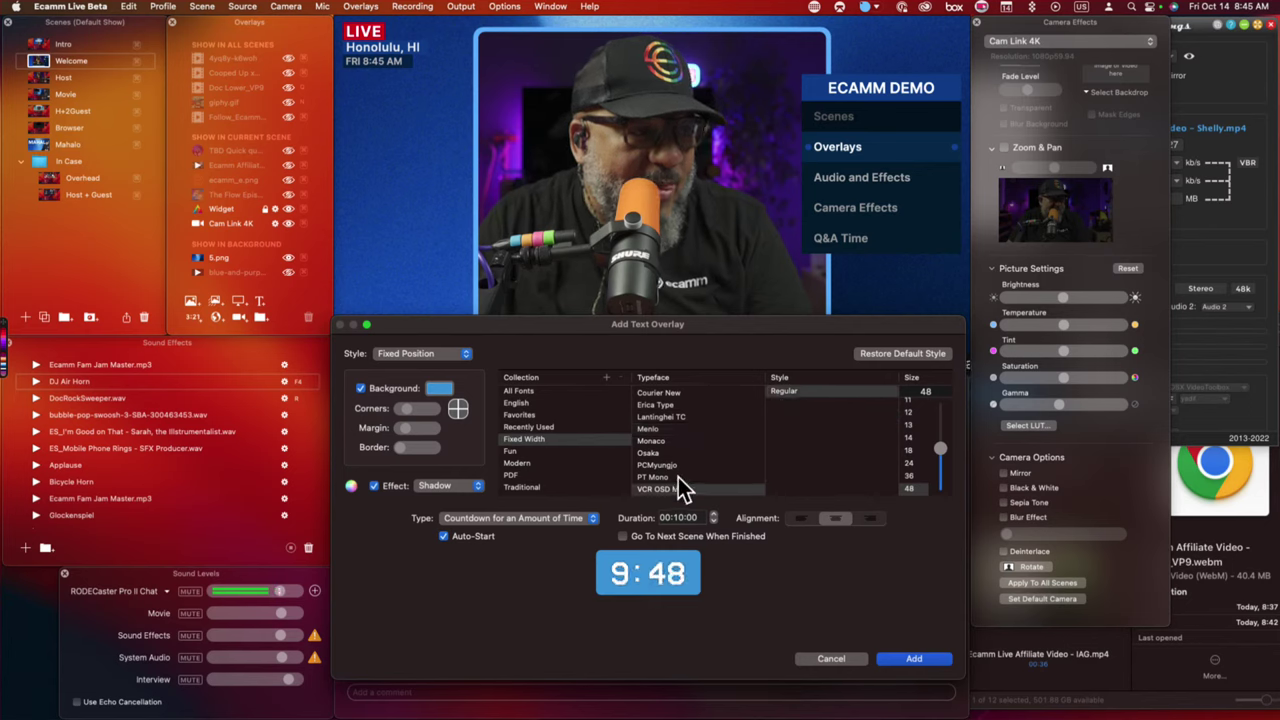
pyautogui.click(681, 478)
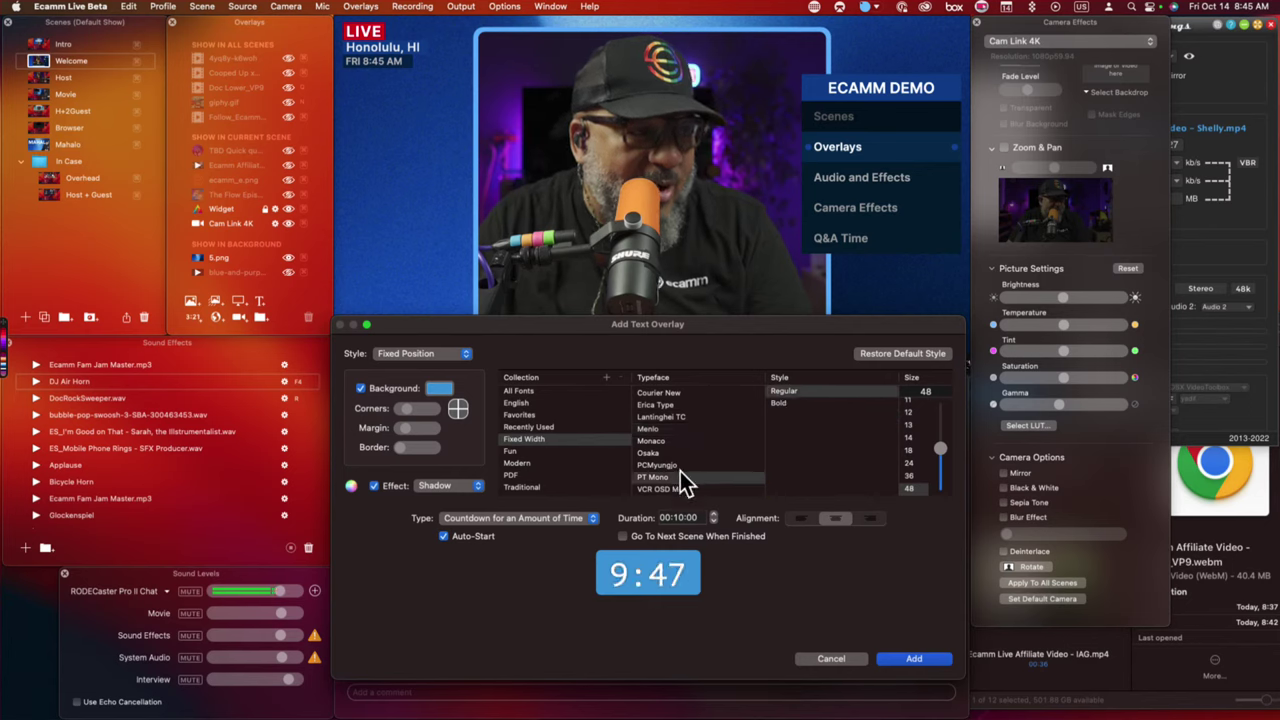
pyautogui.click(795, 401)
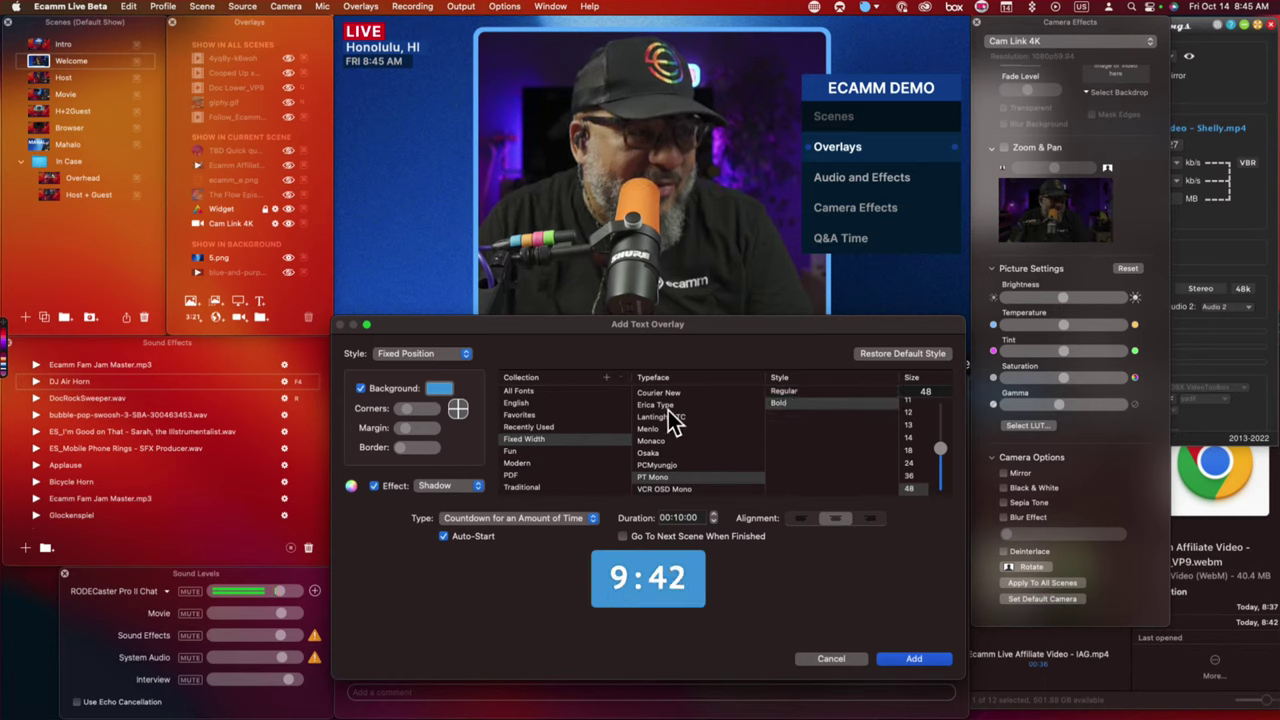
pyautogui.click(670, 406)
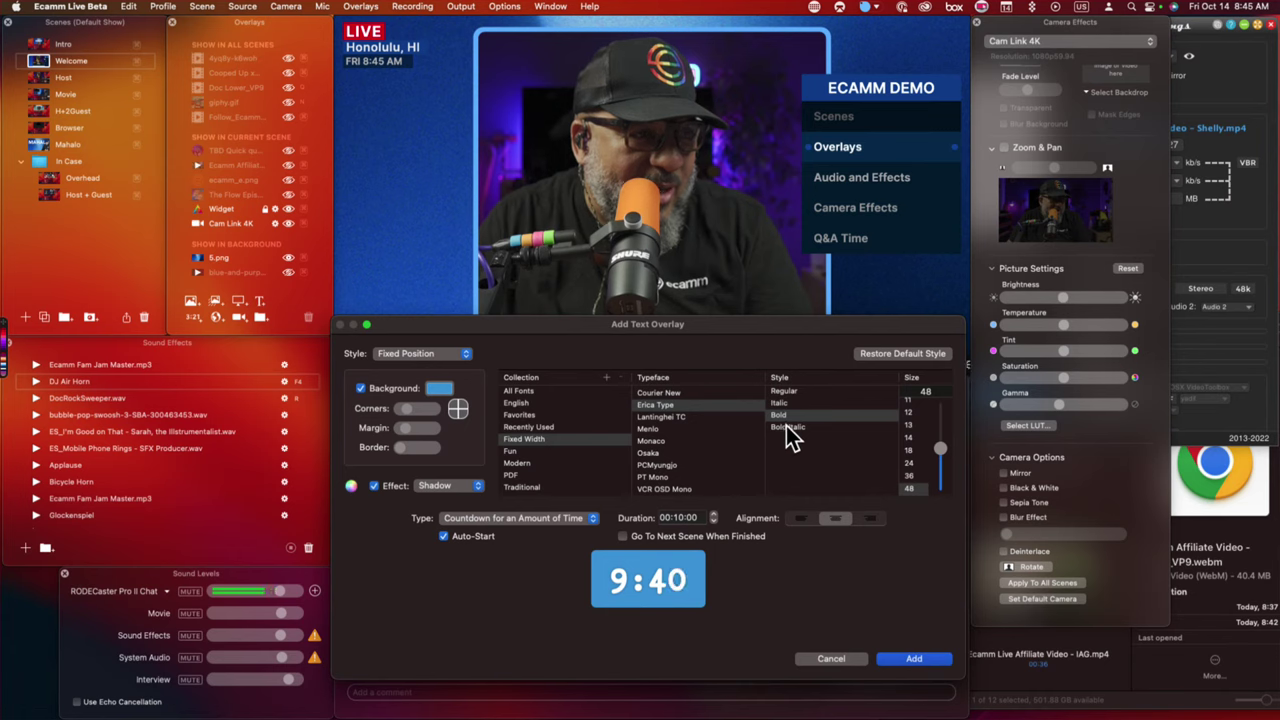
pyautogui.click(679, 414)
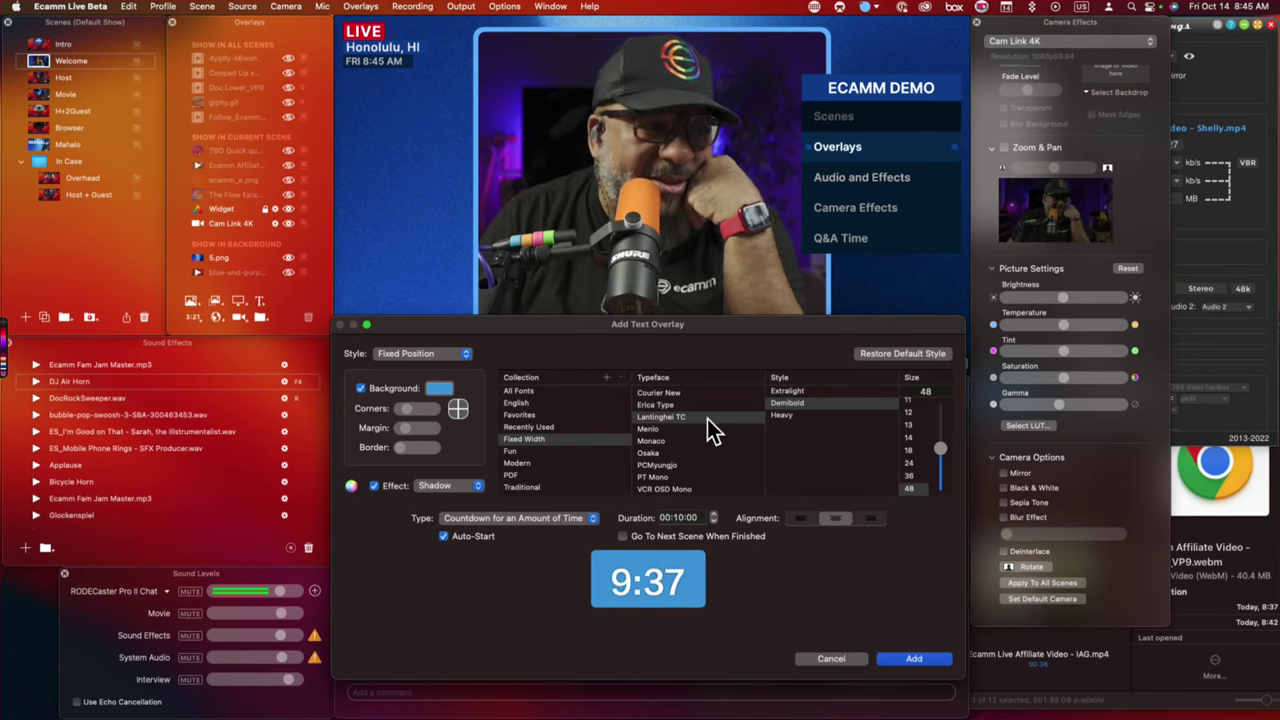
pyautogui.click(790, 414)
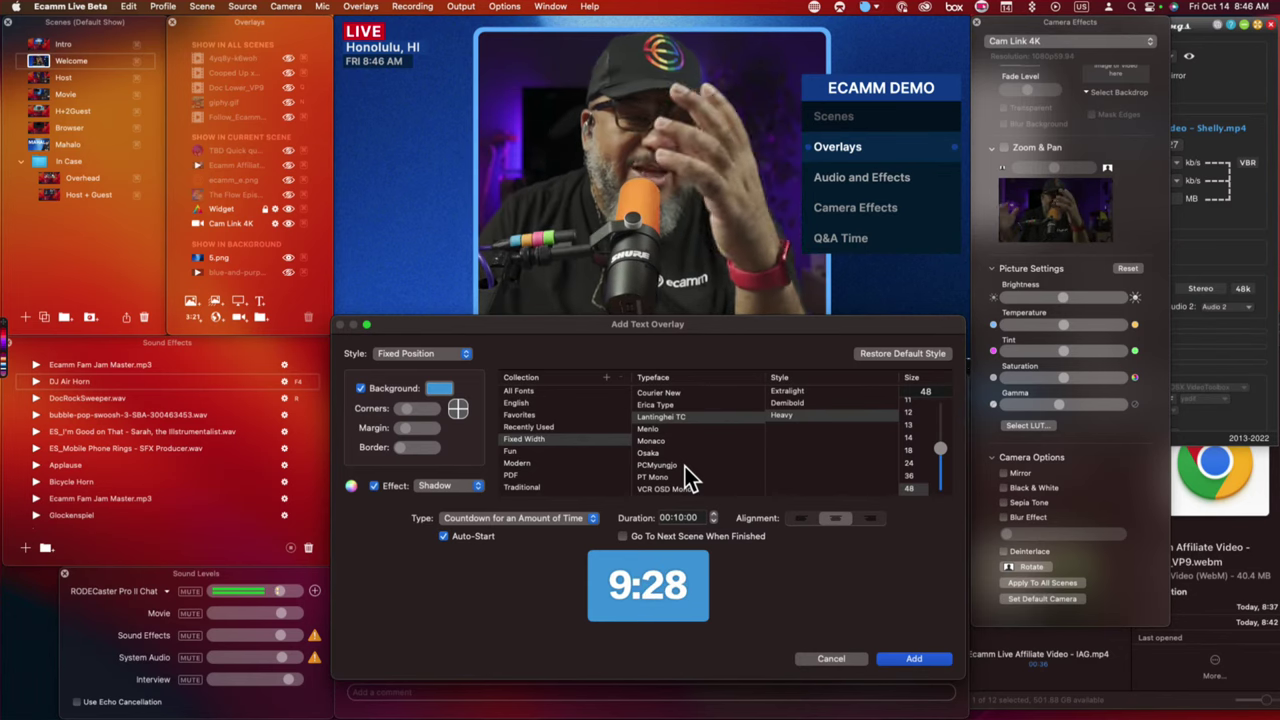
# Turn Go To Next Scene When Finished on and off again, and disable Auto-Start for the countdown.
pyautogui.click(637, 540)
pyautogui.click(637, 541)
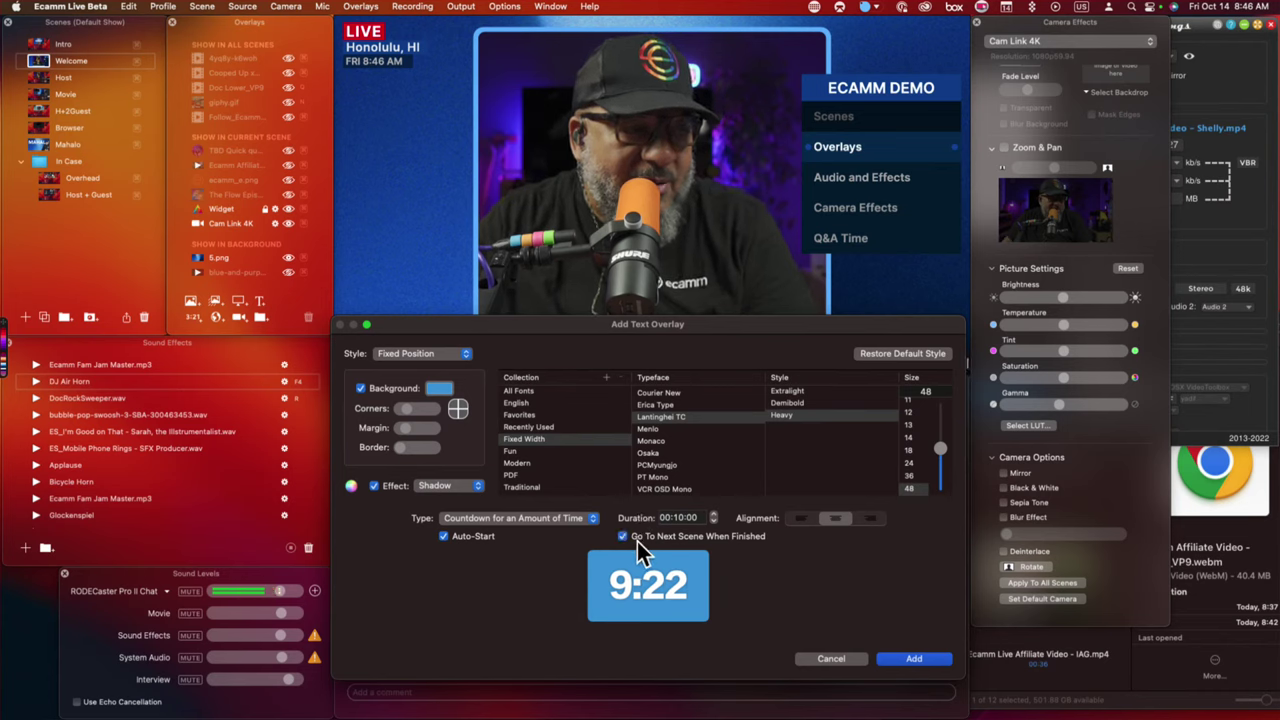
pyautogui.click(468, 538)
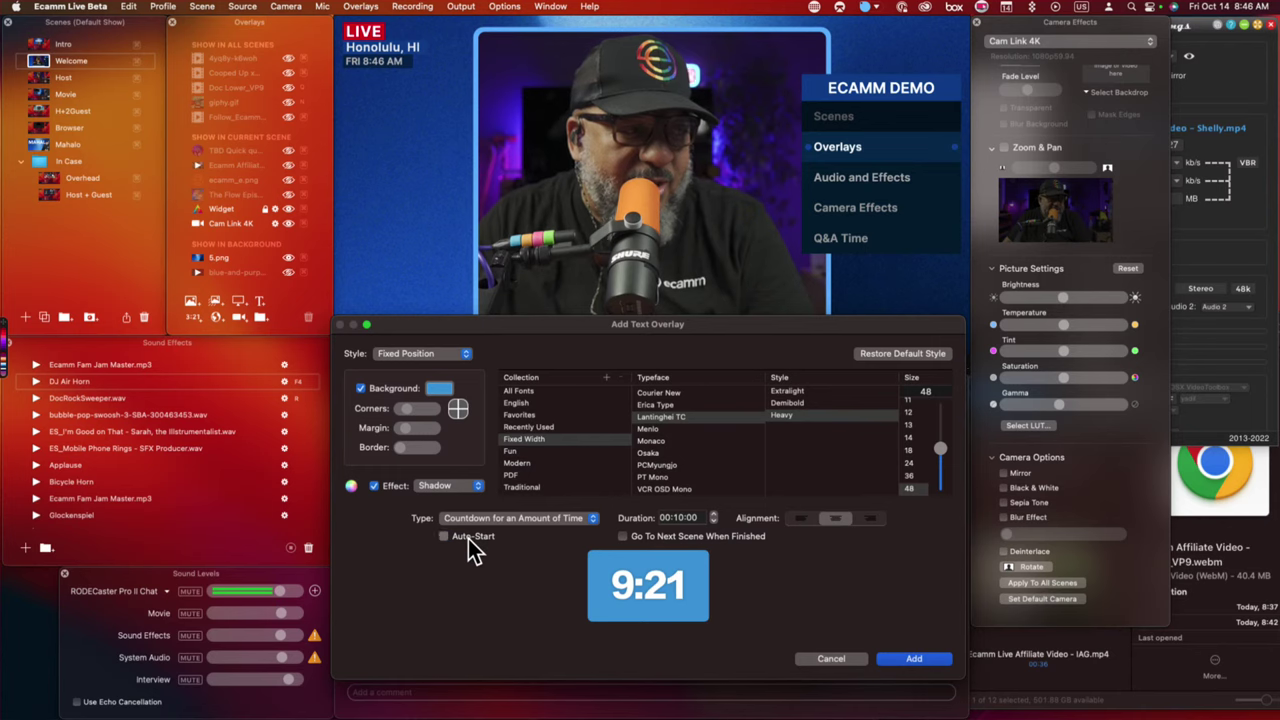
# Set the countdown type to Countdown to a Time Every Day with end time 12:00:00 AM, and add the overlay.
pyautogui.click(527, 522)
pyautogui.click(527, 535)
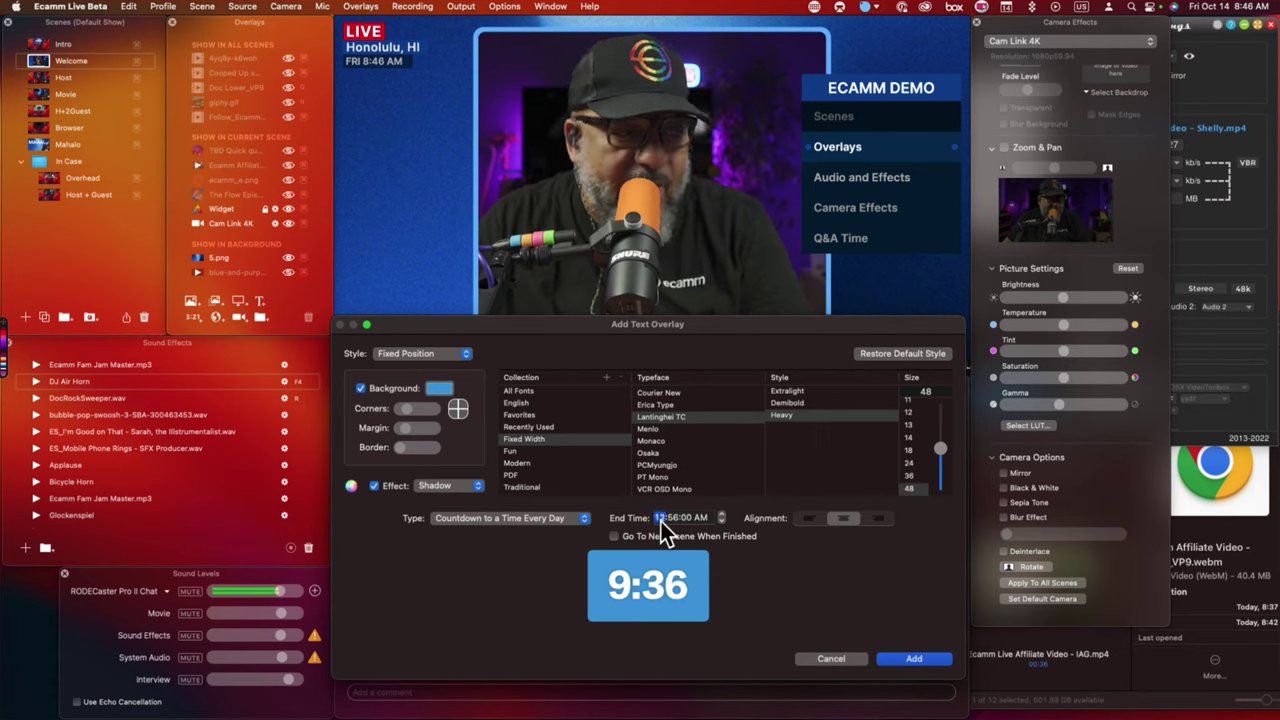
pyautogui.write('12:0')
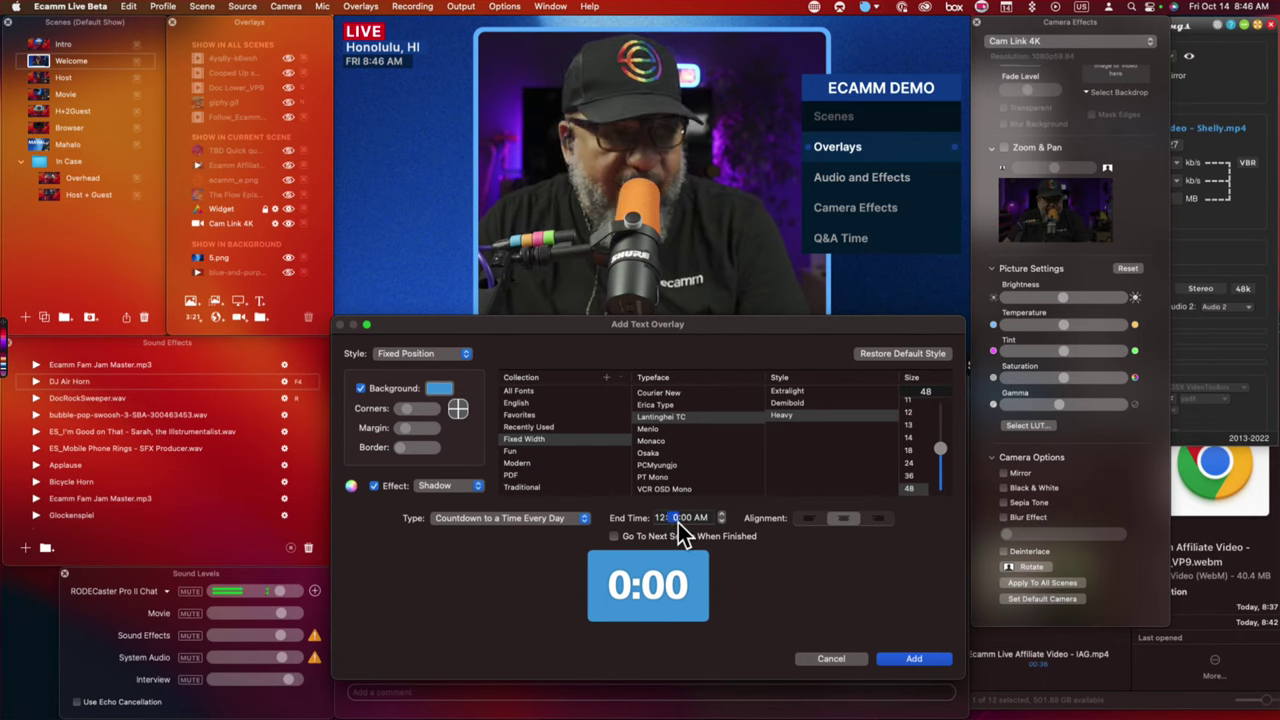
pyautogui.write('0')
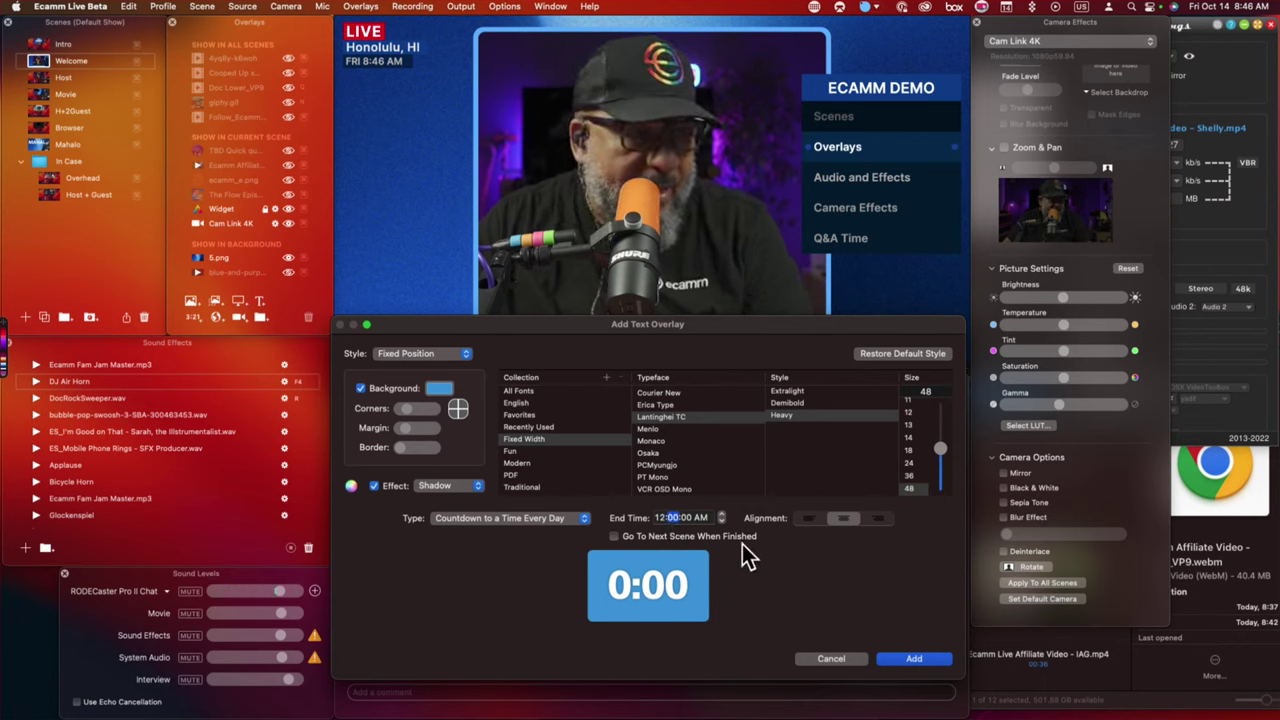
pyautogui.click(914, 658)
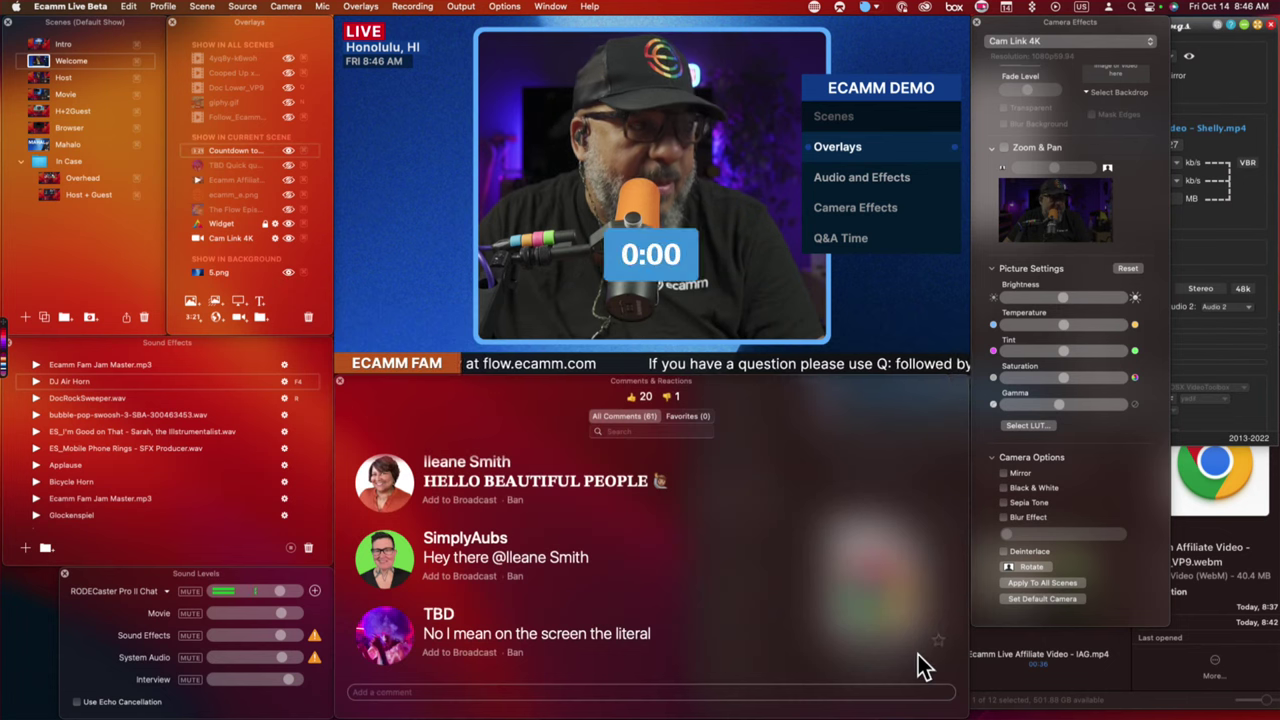
# Reopen the countdown overlay for editing and change its type to Countdown to a Date/Time.
pyautogui.click(604, 263)
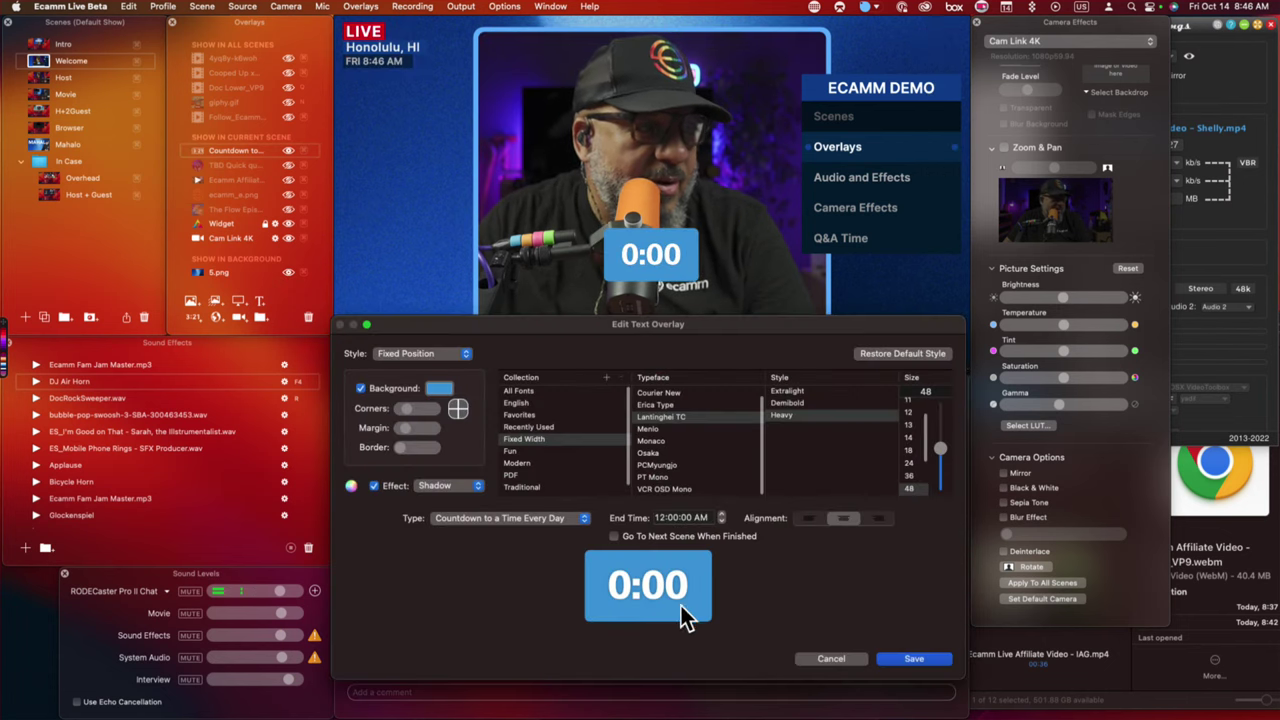
pyautogui.click(546, 520)
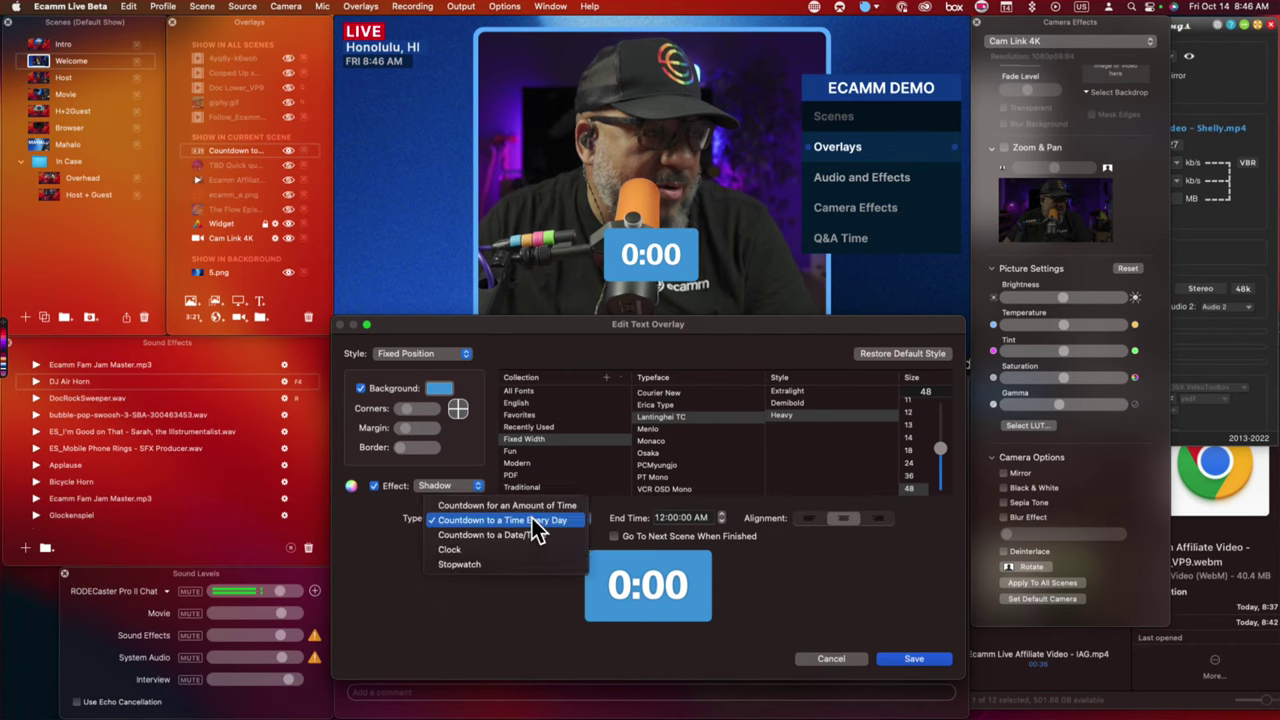
pyautogui.click(542, 520)
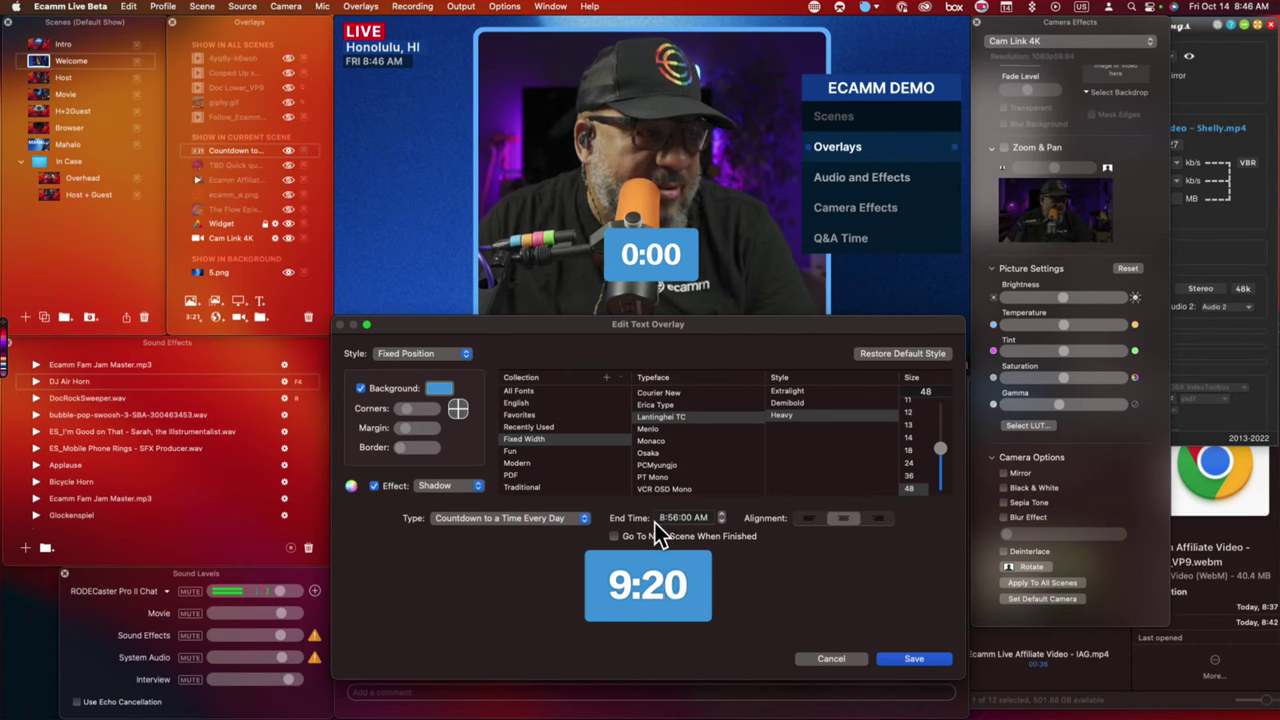
pyautogui.click(661, 518)
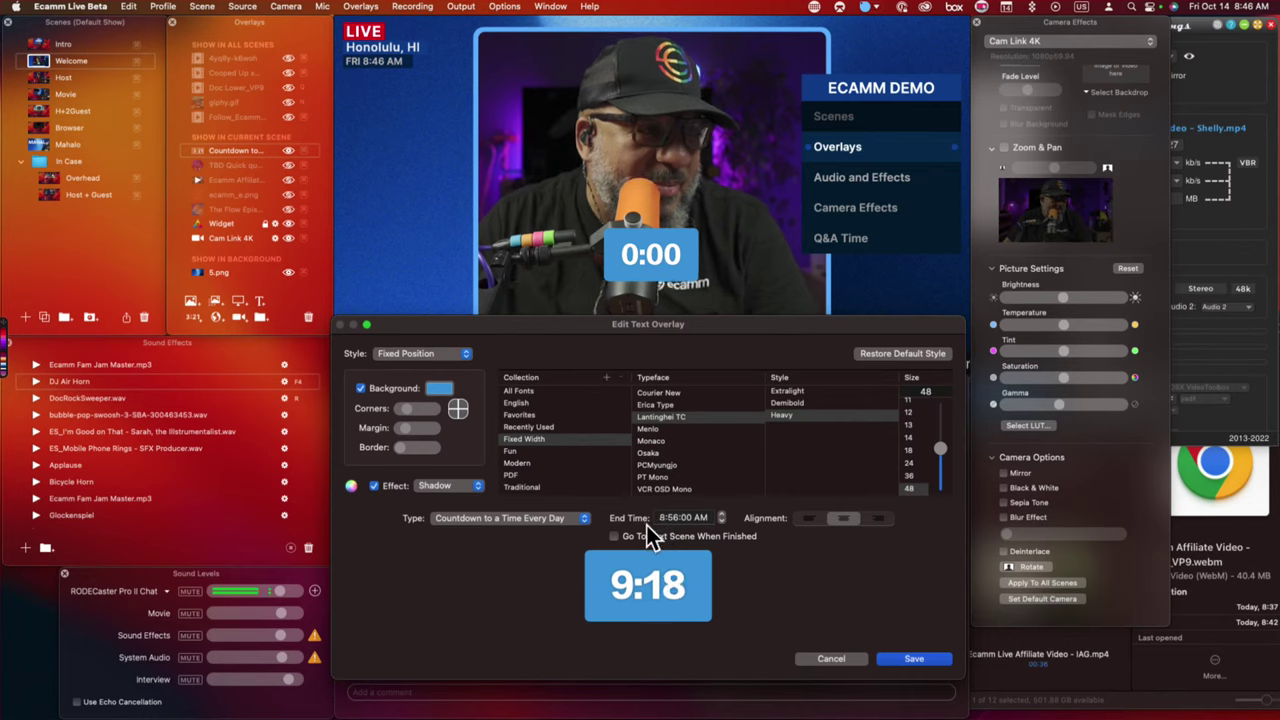
pyautogui.click(550, 518)
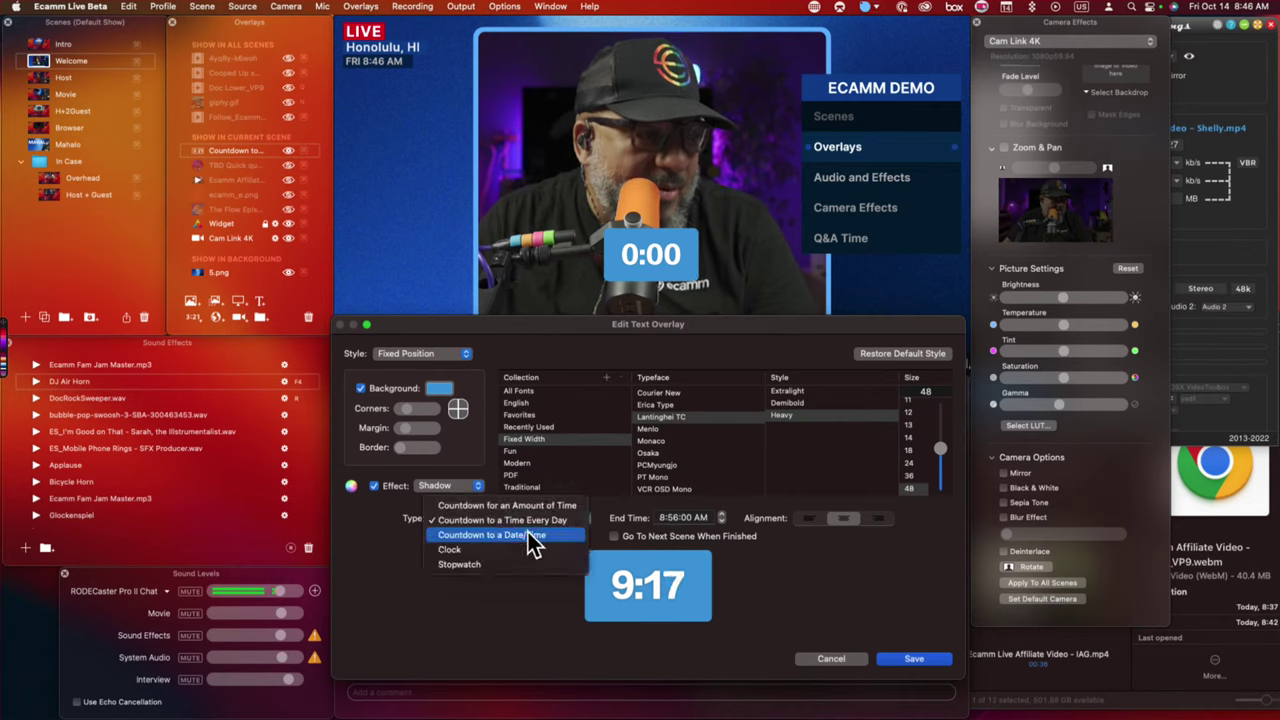
pyautogui.click(541, 535)
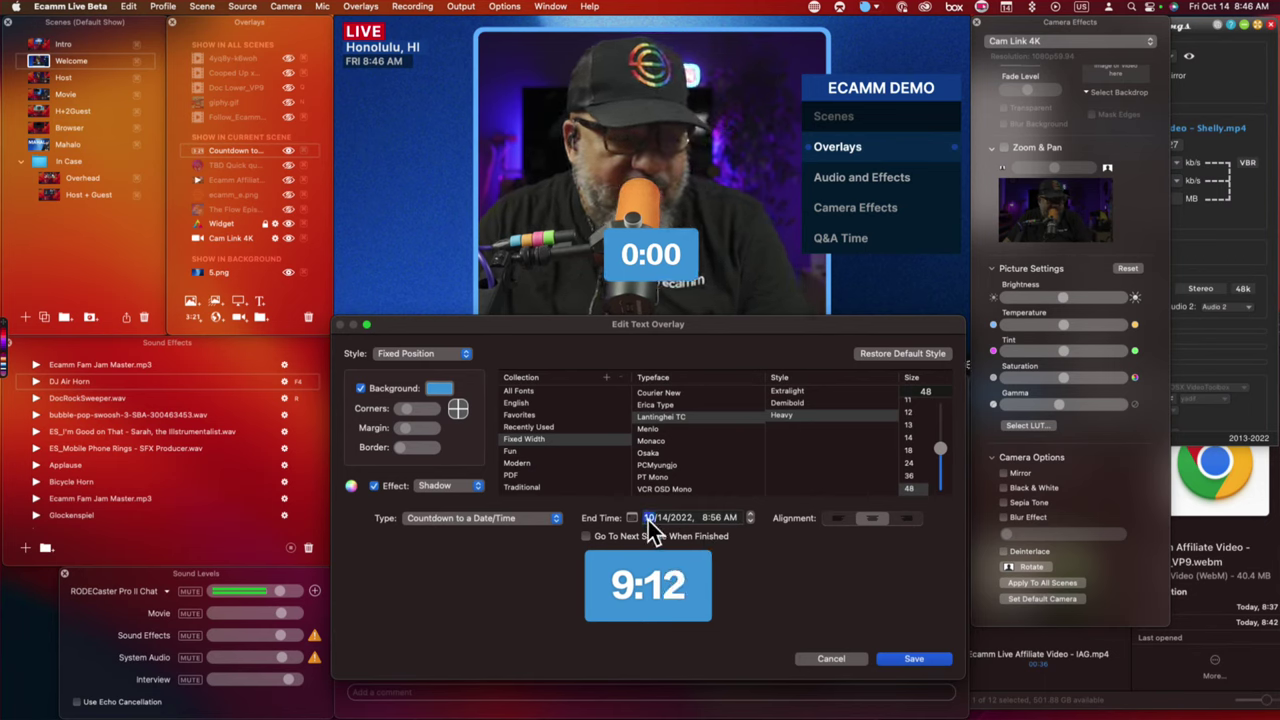
# Set the countdown's end date and time to 12/25/2022, 12:01 AM.
pyautogui.write('12/')
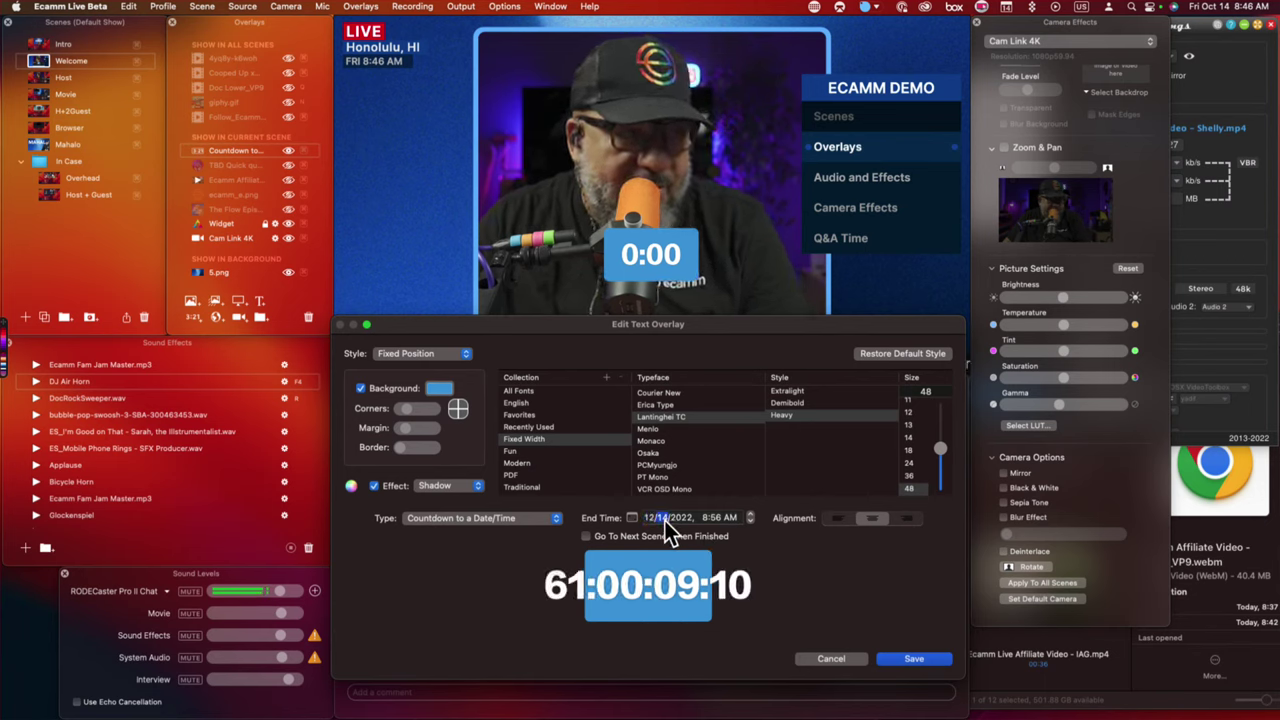
pyautogui.write('25')
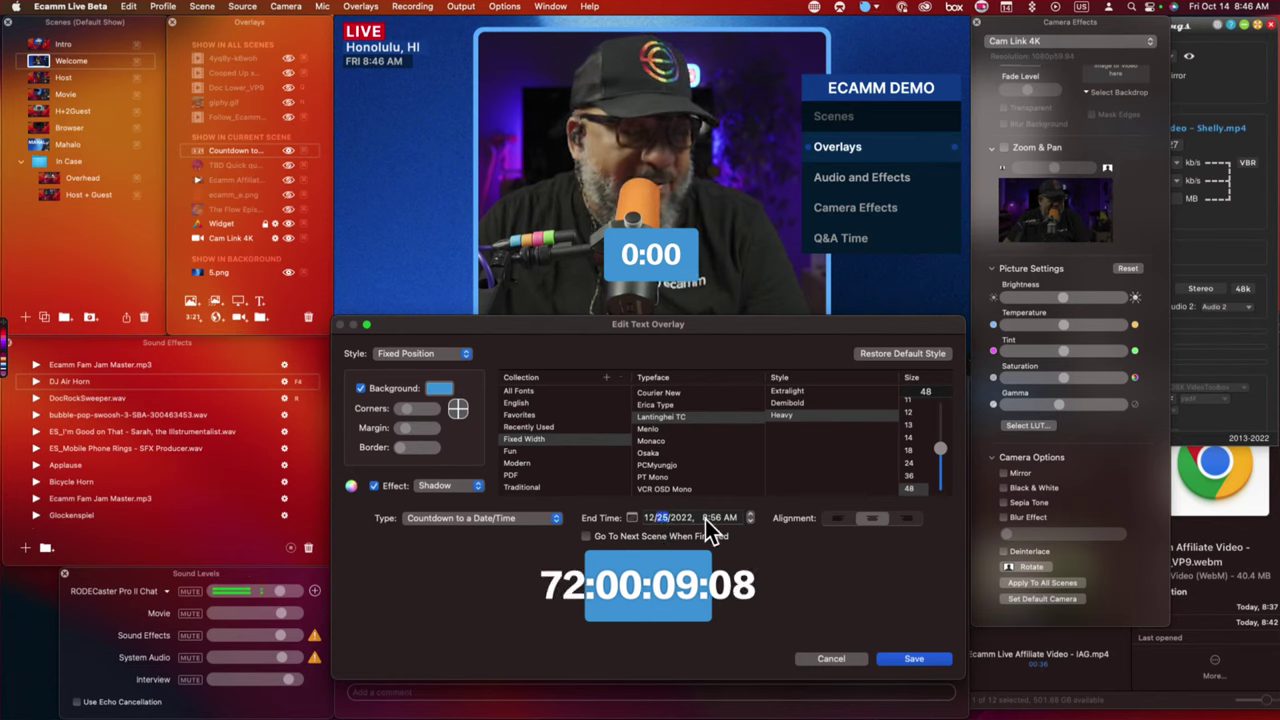
pyautogui.click(704, 518)
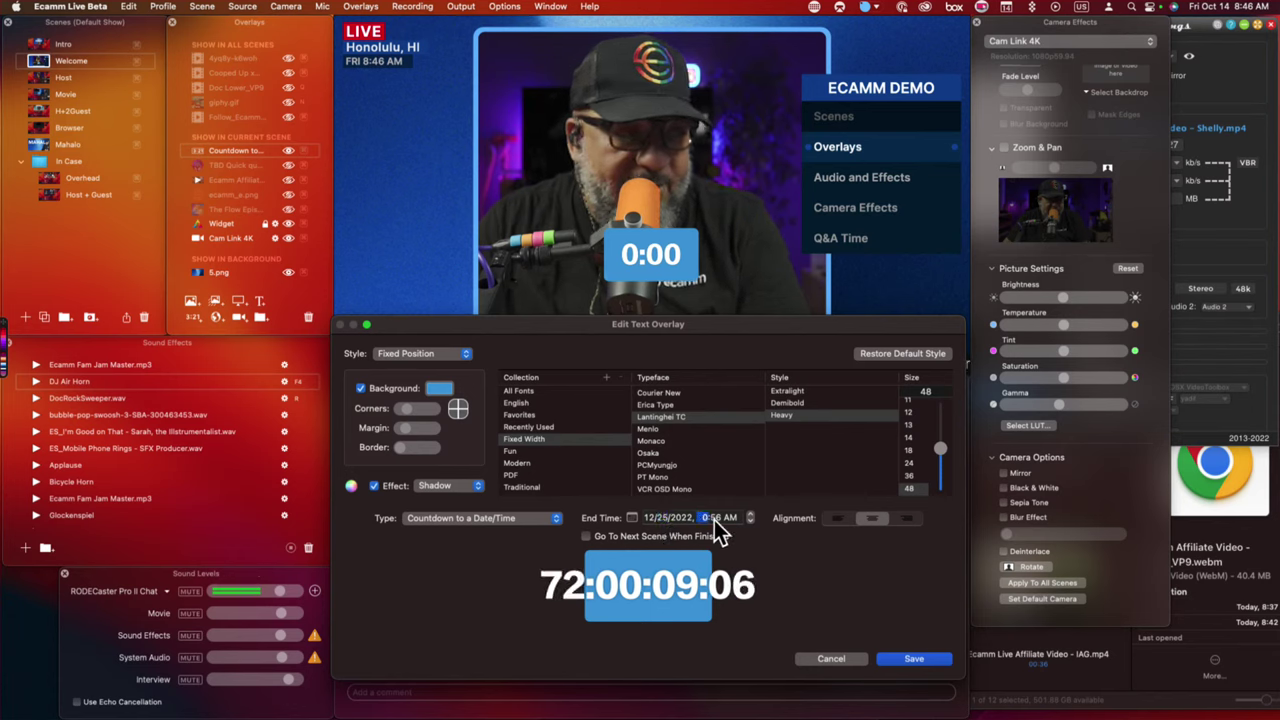
pyautogui.write('1')
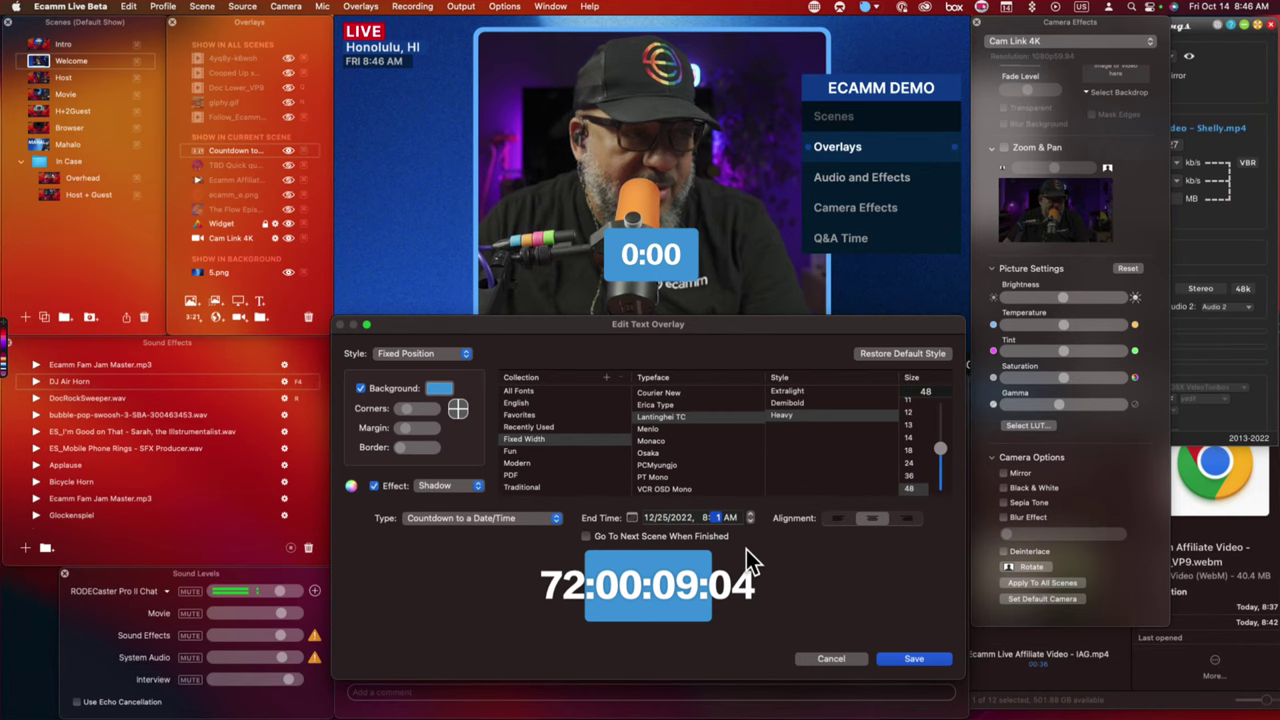
pyautogui.click(706, 518)
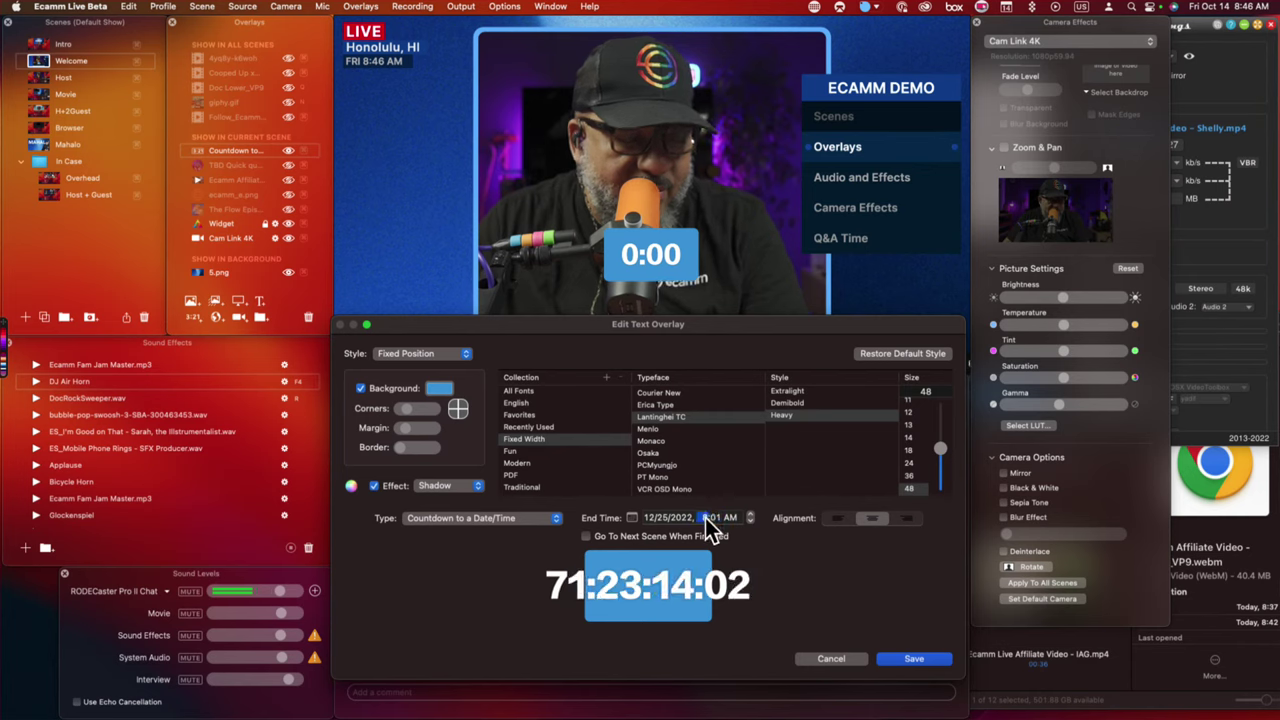
pyautogui.write('12')
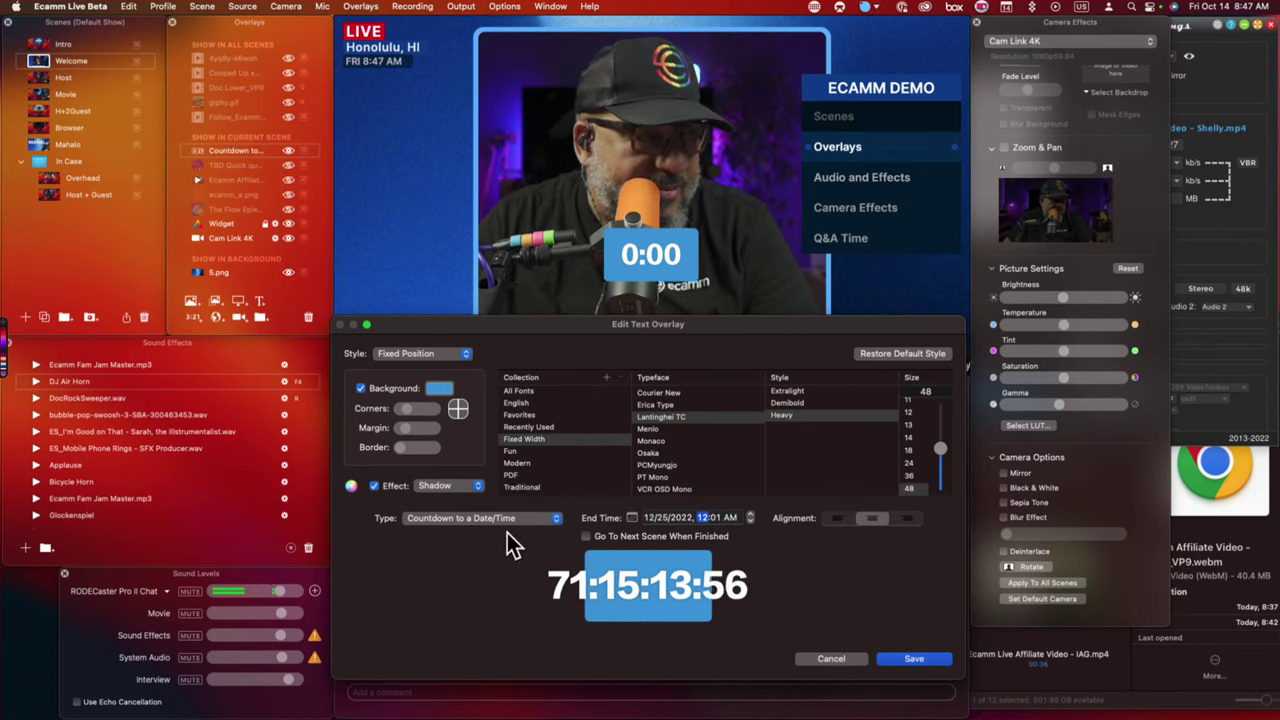
# Give the countdown box a thin white border, squared corners and a smaller margin.
pyautogui.click(402, 447)
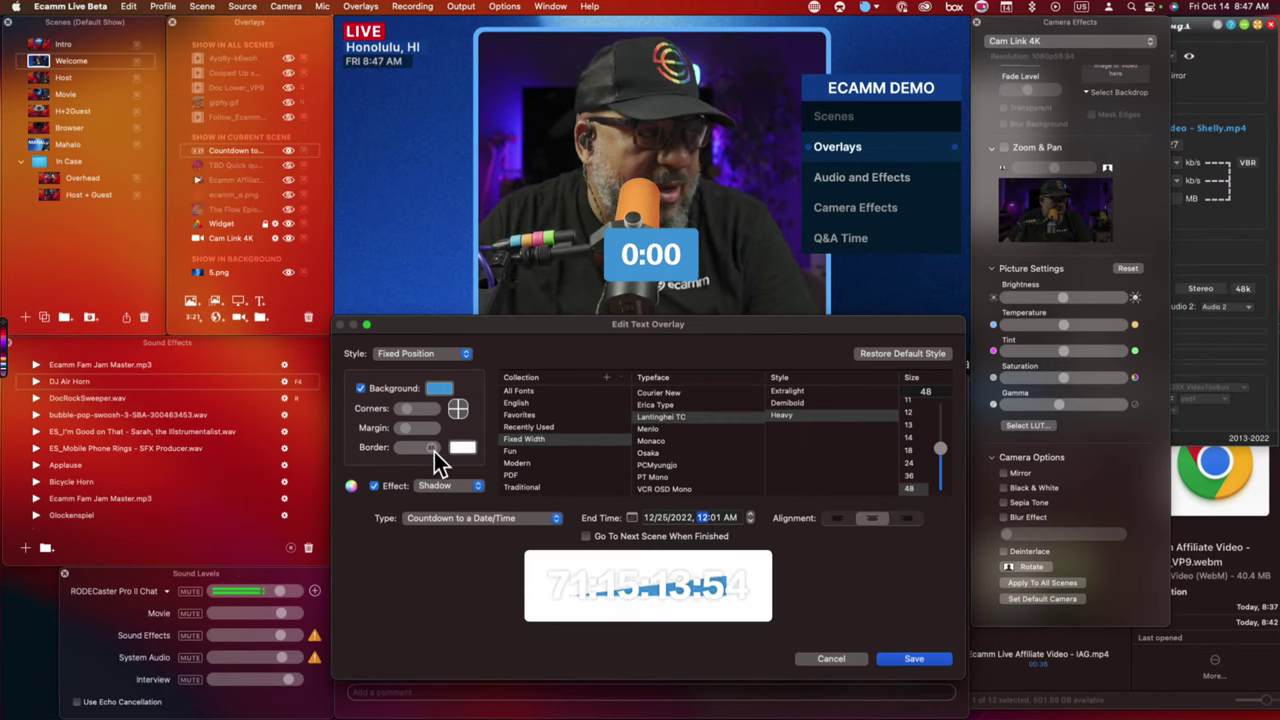
pyautogui.click(406, 454)
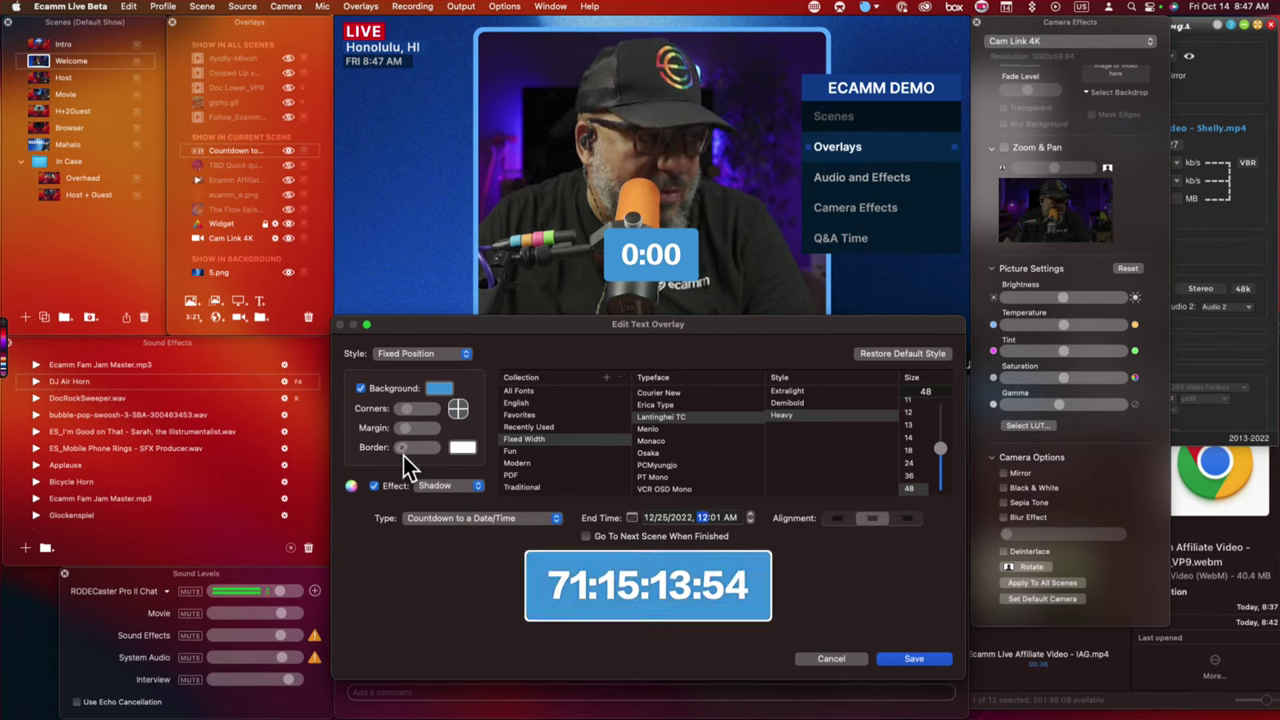
pyautogui.click(404, 450)
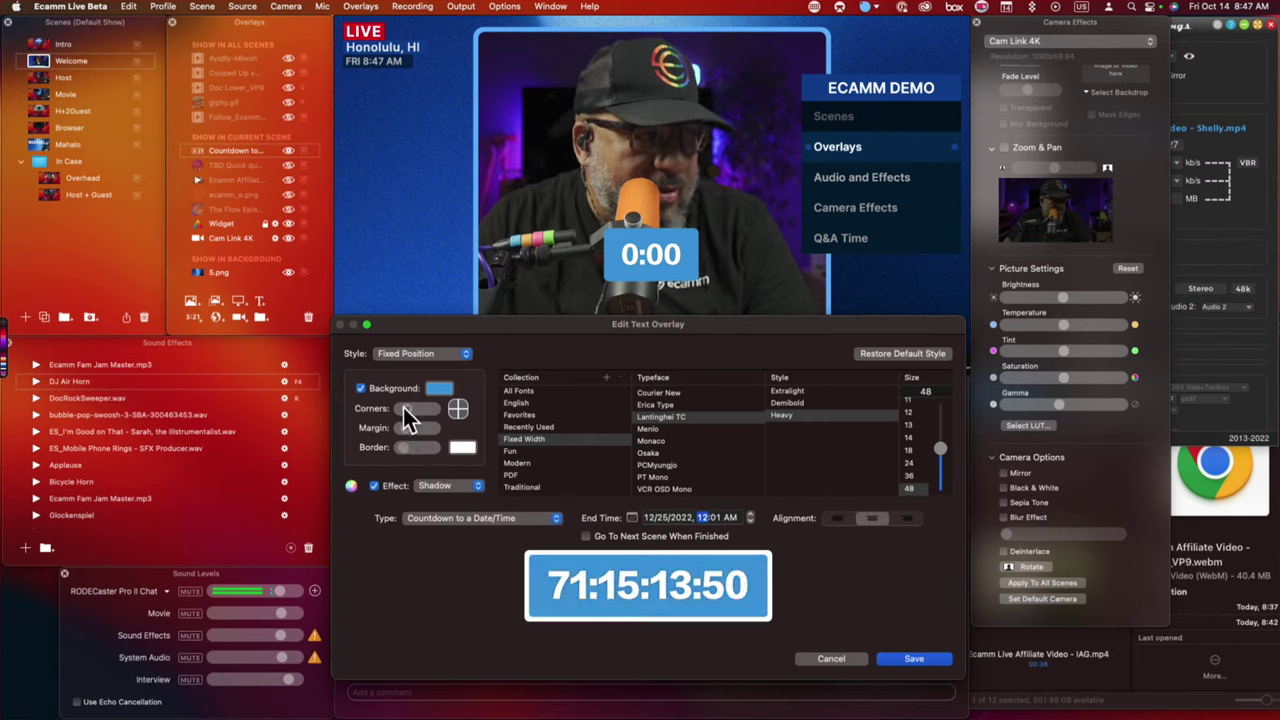
pyautogui.moveTo(403, 407)
pyautogui.mouseDown()
pyautogui.moveTo(441, 408)
pyautogui.moveTo(386, 414)
pyautogui.mouseUp()
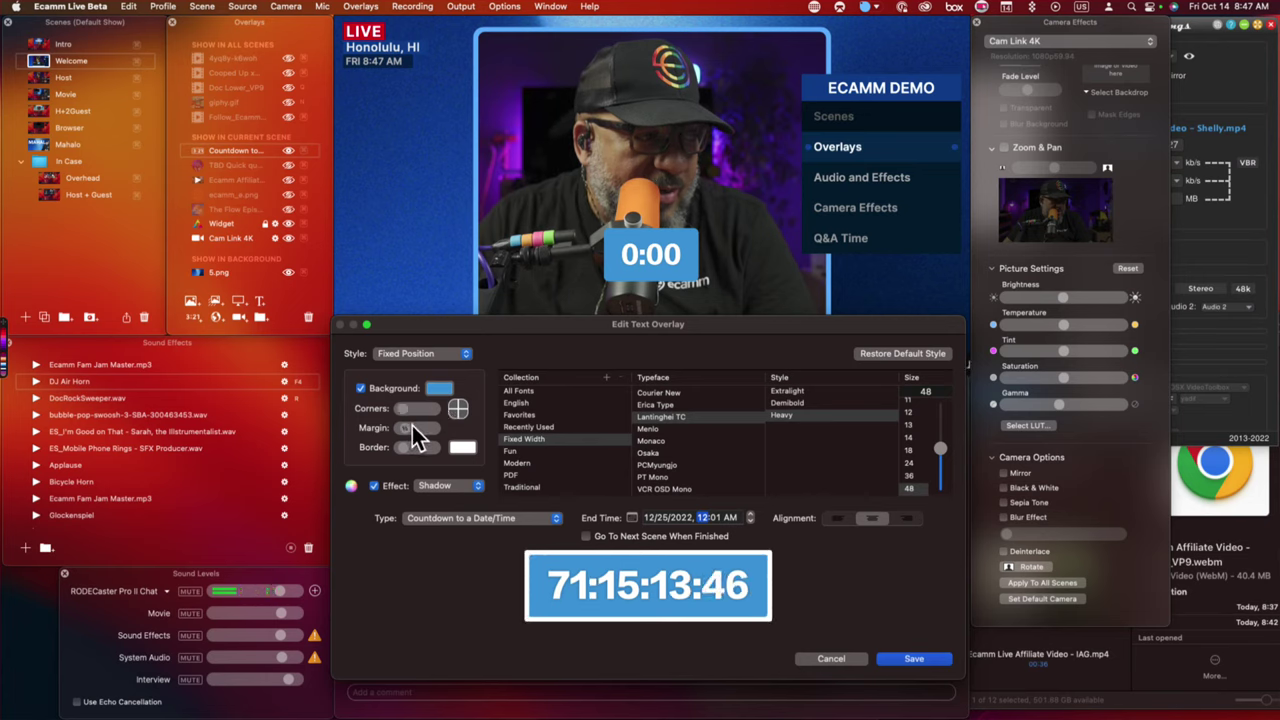
pyautogui.moveTo(404, 430); pyautogui.dragTo(404, 429)
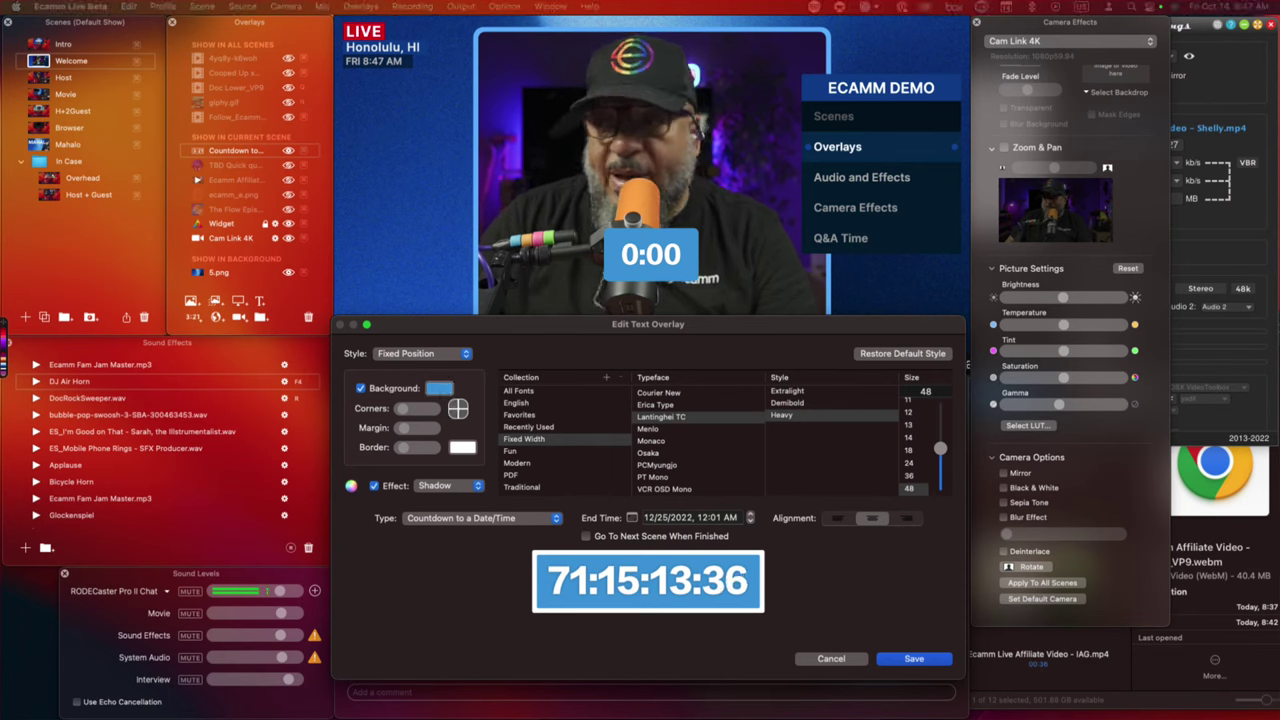
# Open the color picker for the countdown's text and look through its pencil and slider modes, staying with RGB Sliders.
pyautogui.moveTo(939, 540); pyautogui.dragTo(1065, 328)
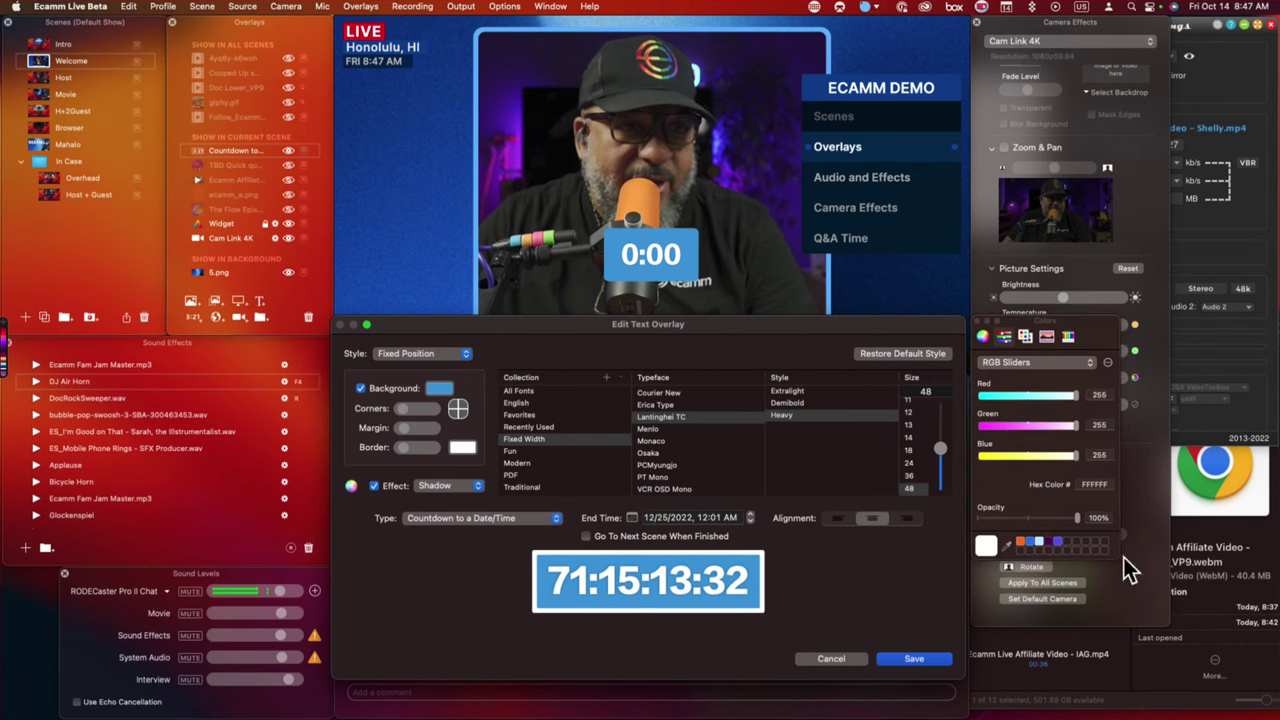
pyautogui.click(1069, 337)
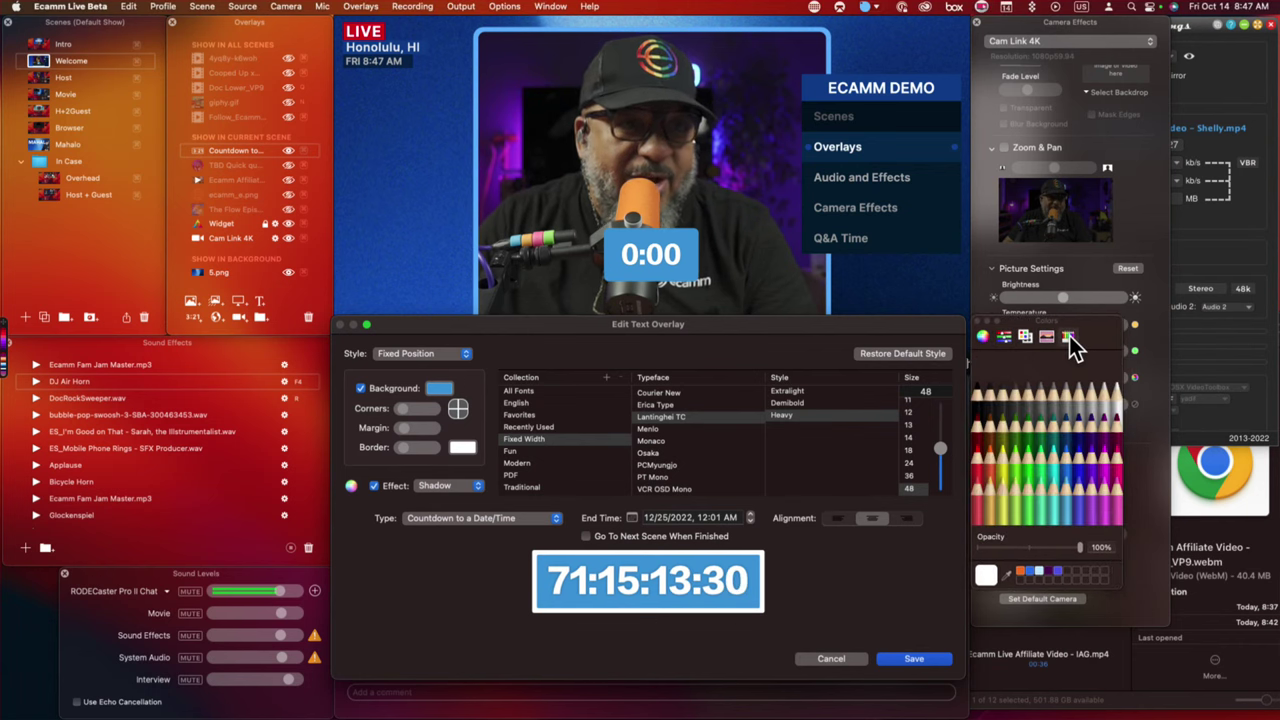
pyautogui.click(1004, 337)
pyautogui.click(1023, 360)
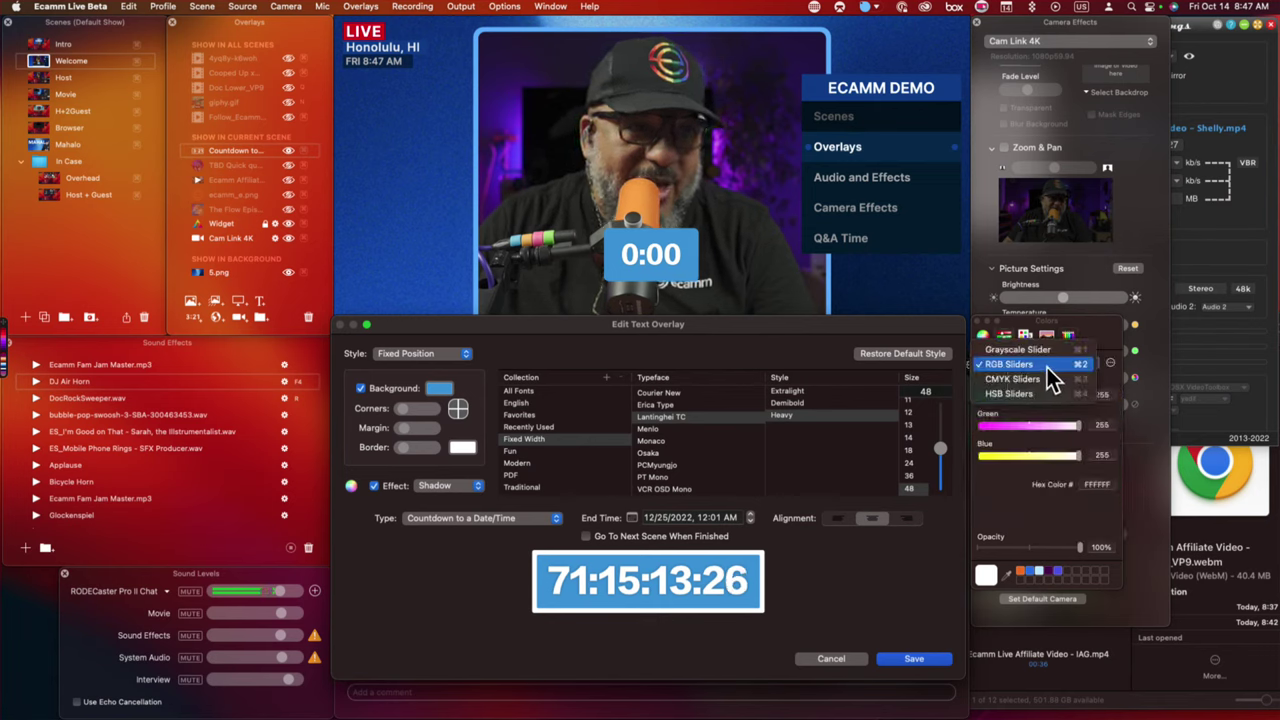
pyautogui.click(1047, 367)
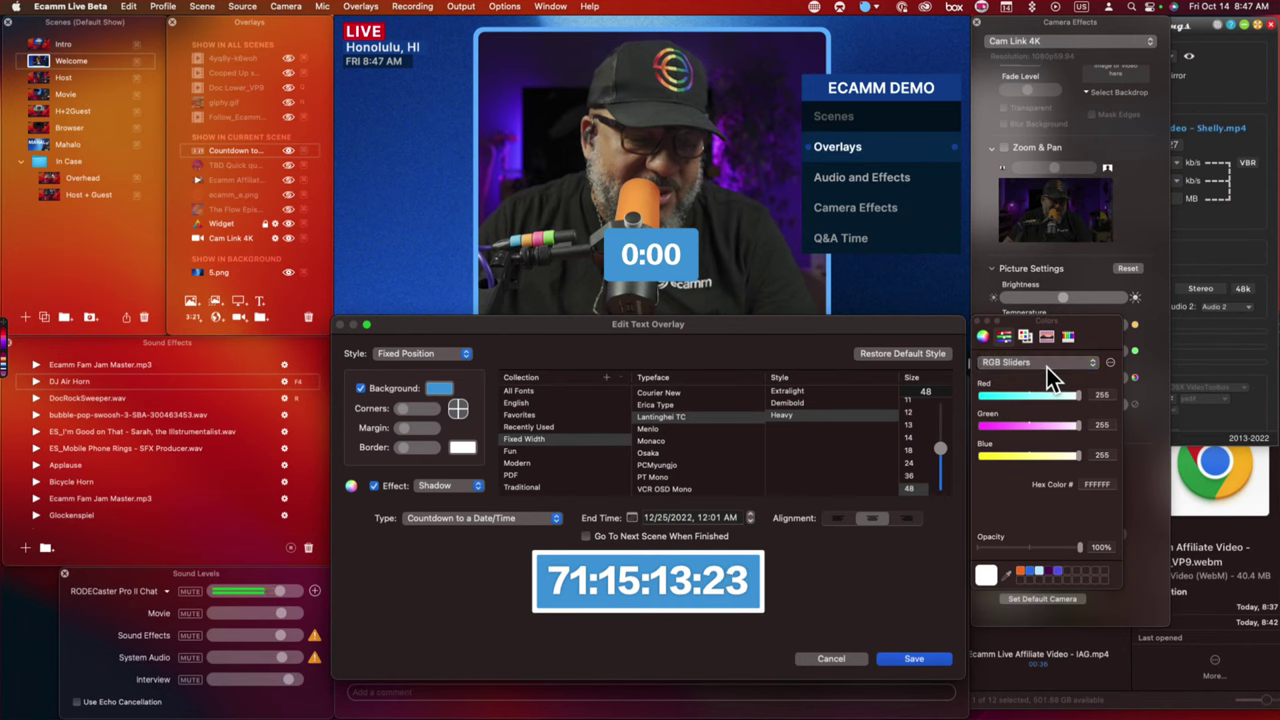
# Copy the hex code #2475E9 of the blue in the brand color palette.
pyautogui.click(1096, 484)
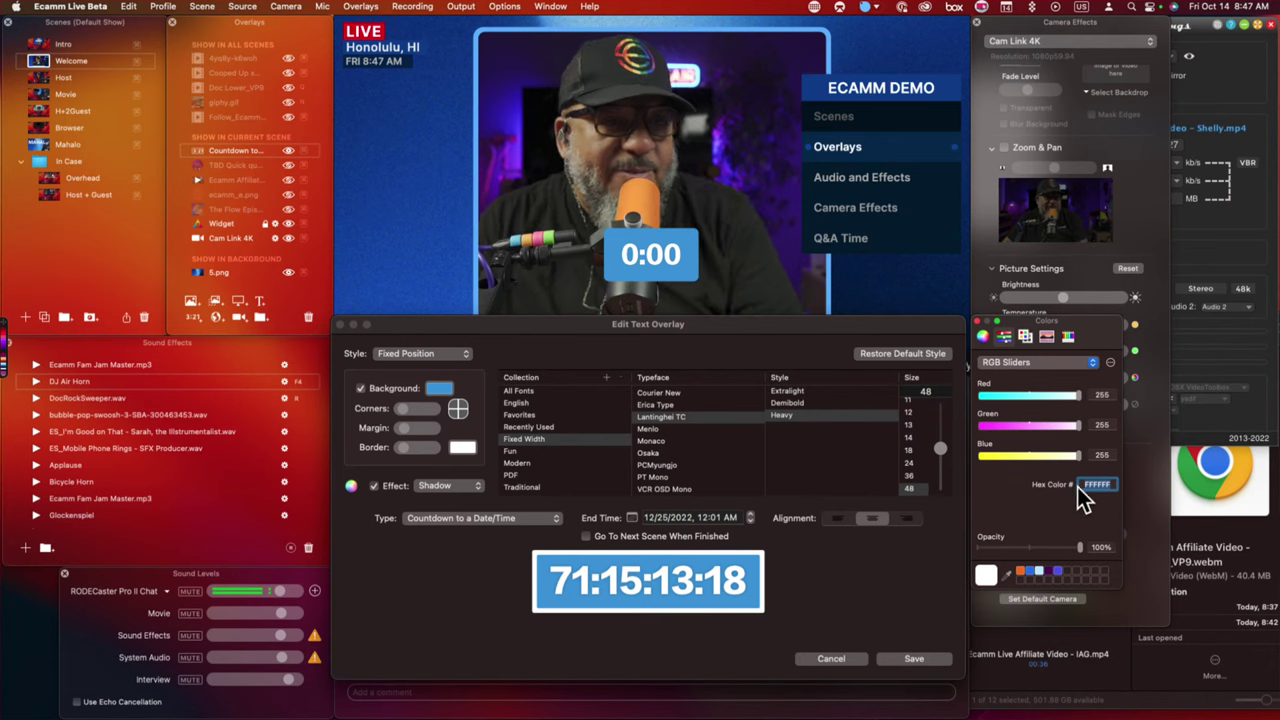
pyautogui.moveTo(12, 362)
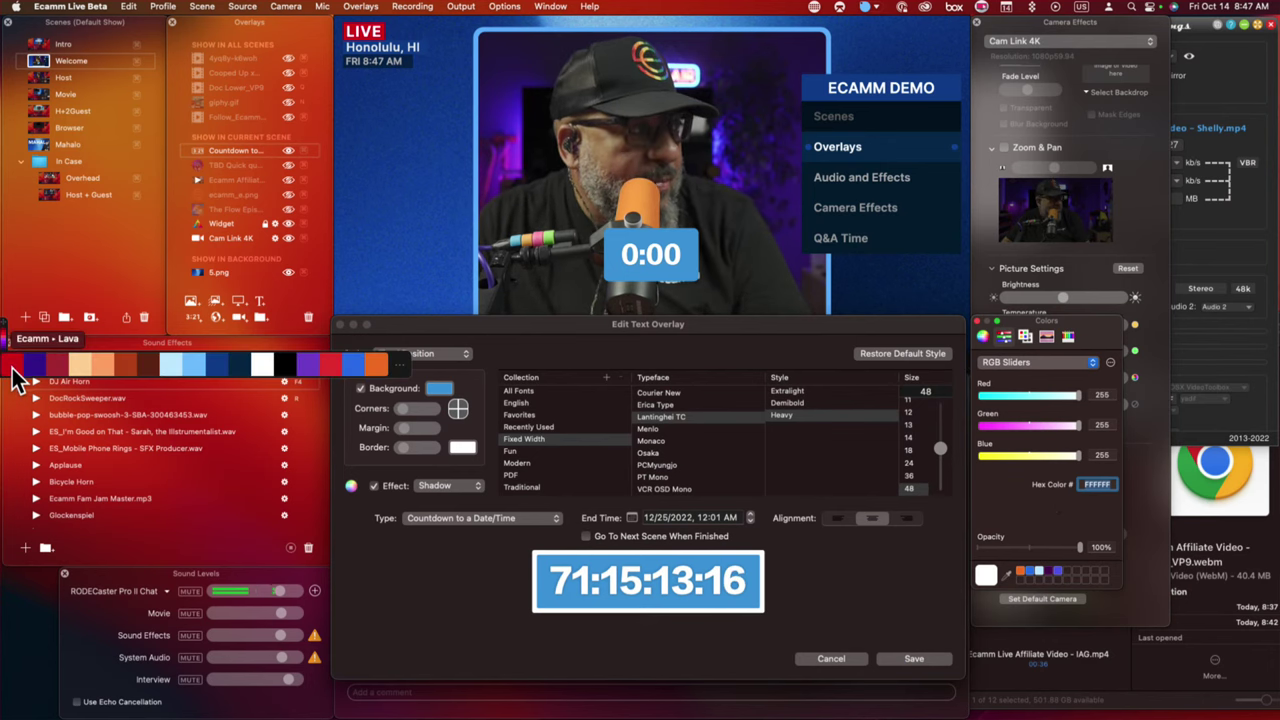
pyautogui.click(356, 365)
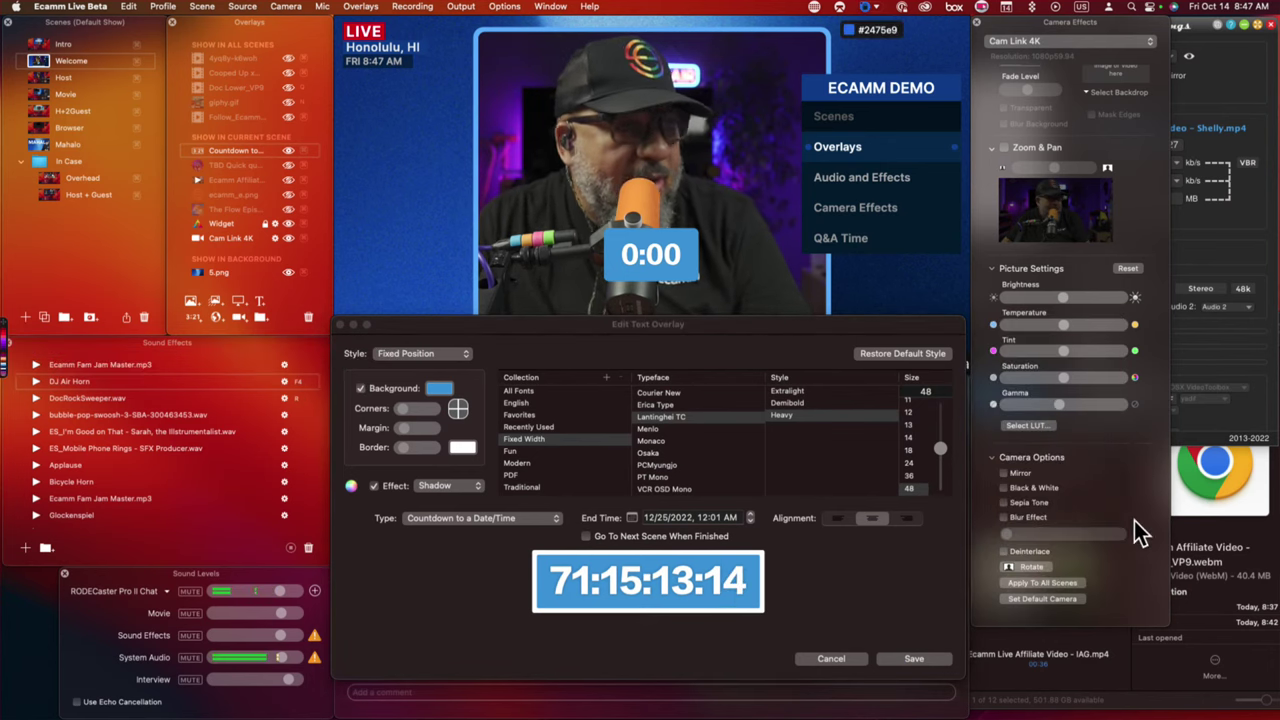
pyautogui.click(737, 583)
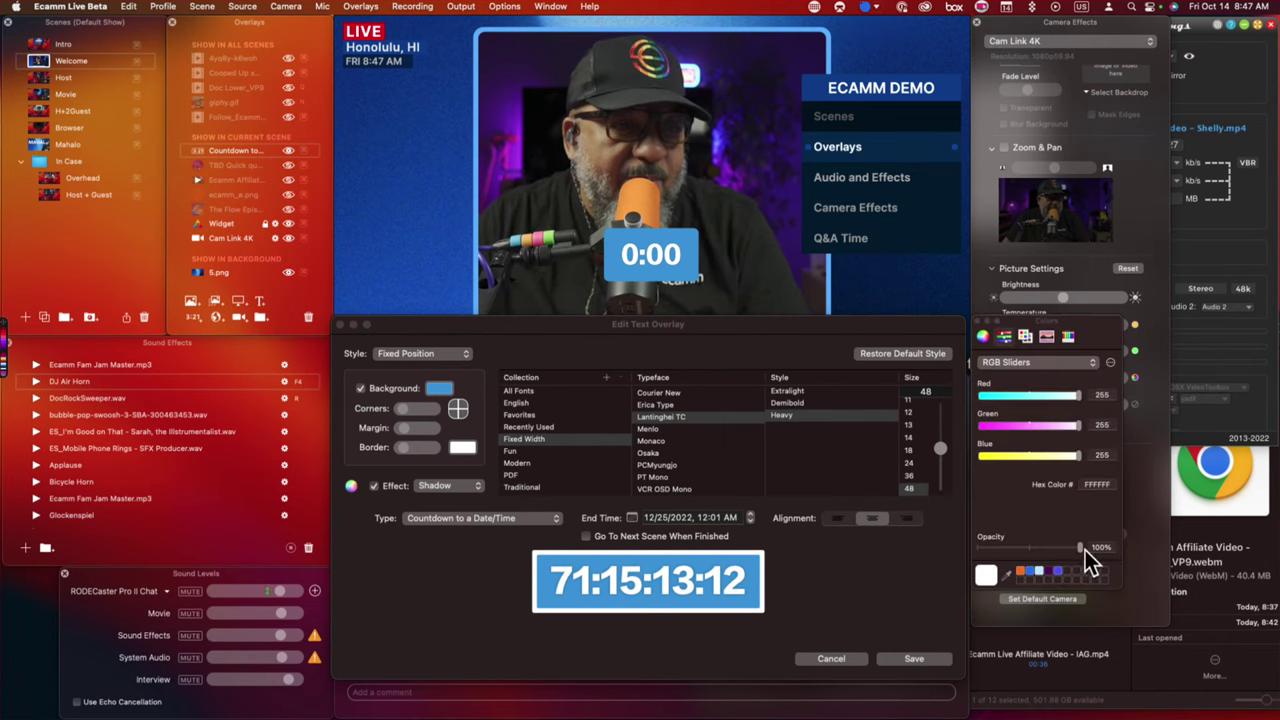
# Try #2475E9 and the saved light blue C5EAFF as the countdown's text color.
pyautogui.click(1097, 484)
pyautogui.write('#2475e9')
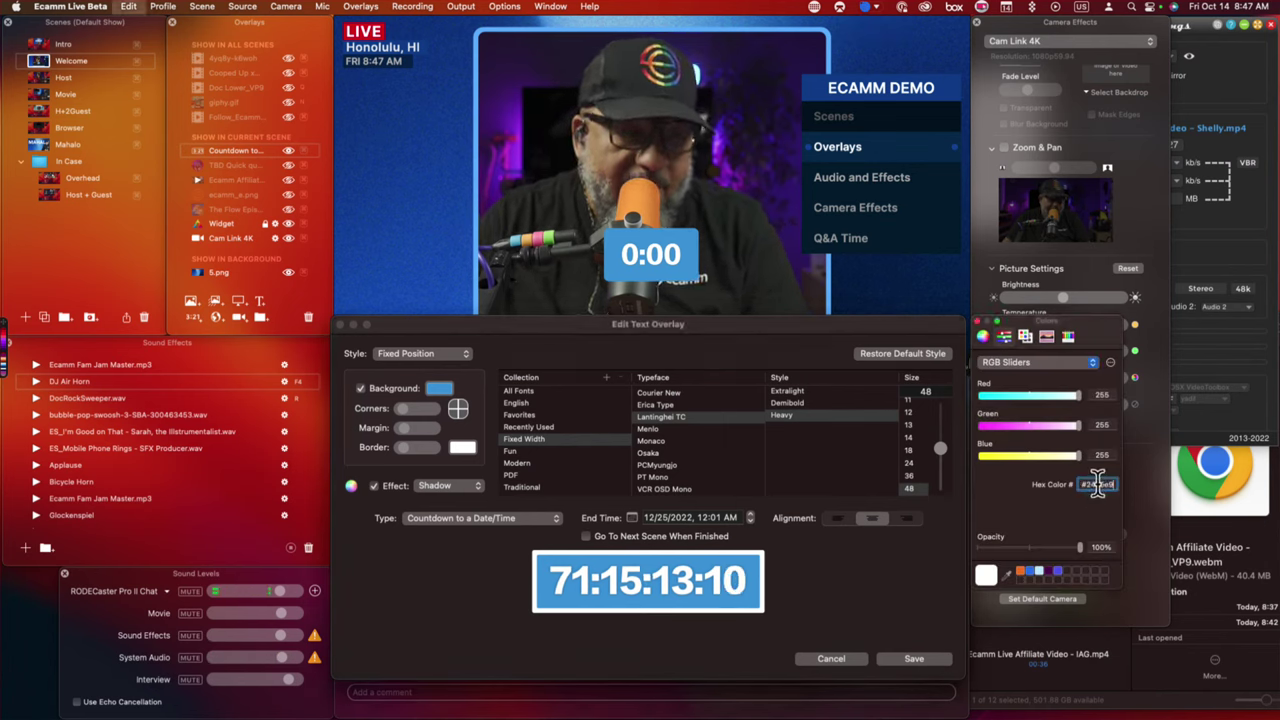
pyautogui.press('Return')
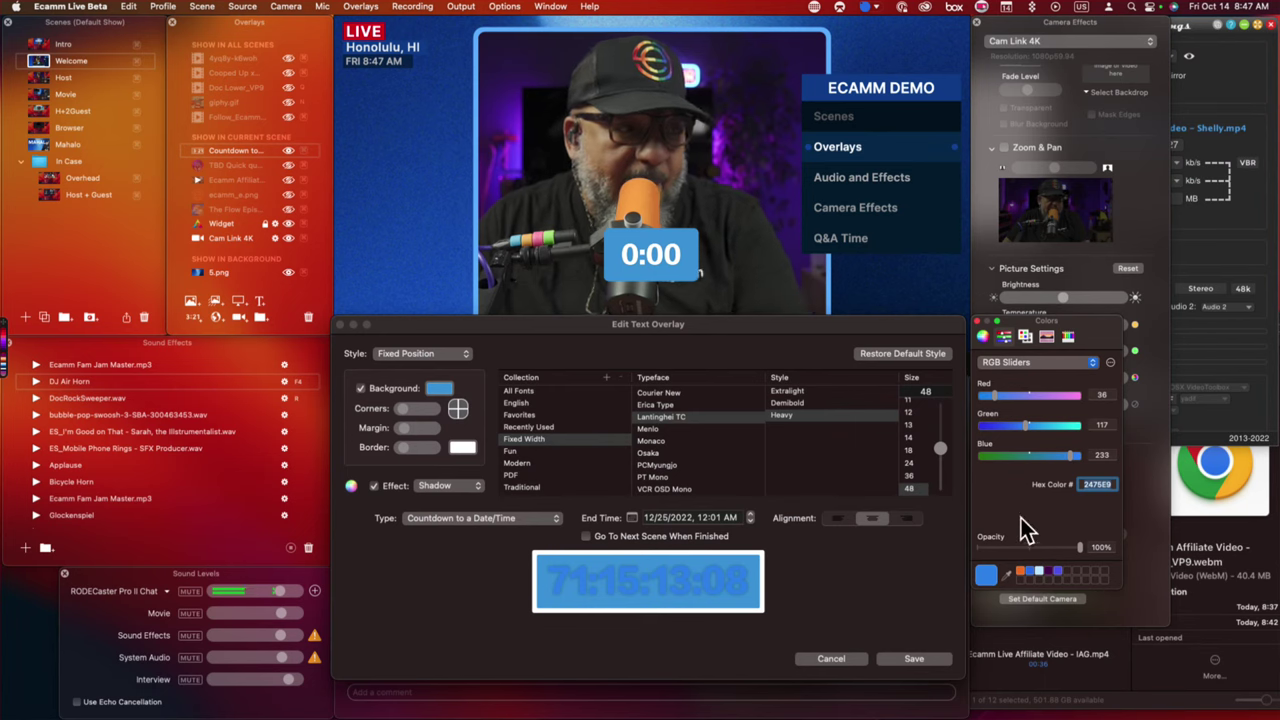
pyautogui.click(1040, 572)
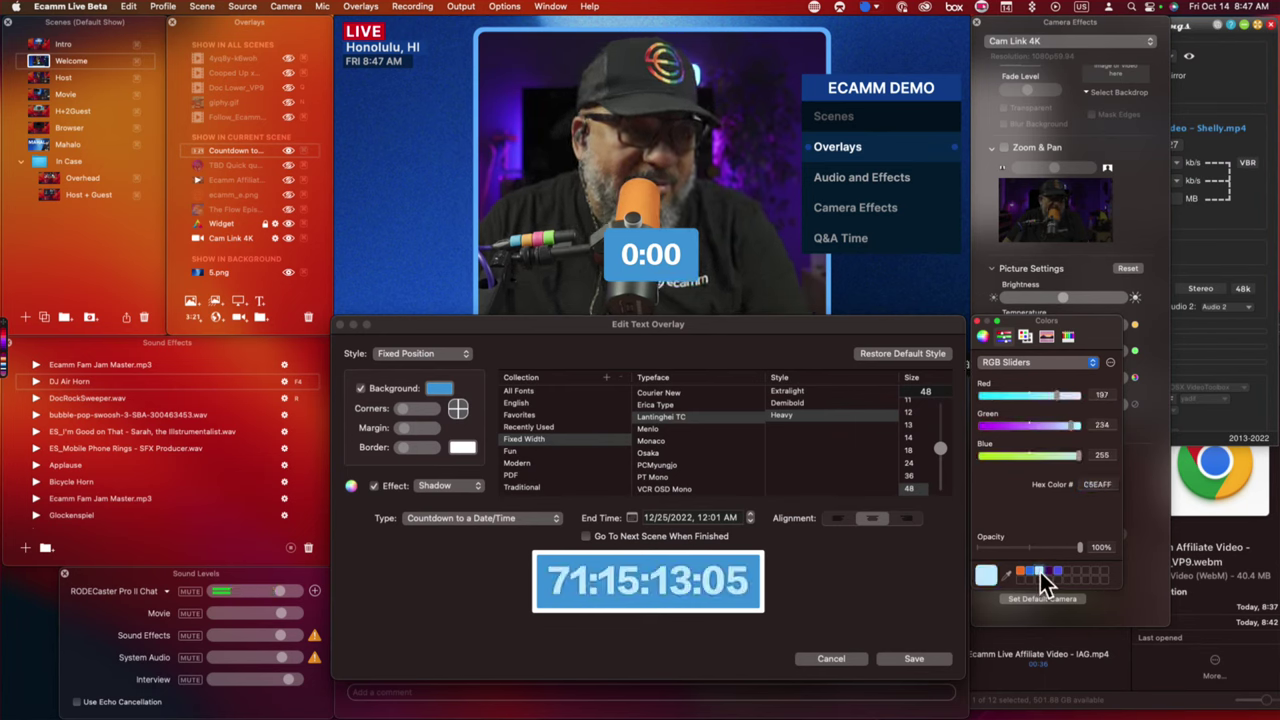
# Set the countdown's background color to hex 2475E9 and save the overlay.
pyautogui.click(437, 388)
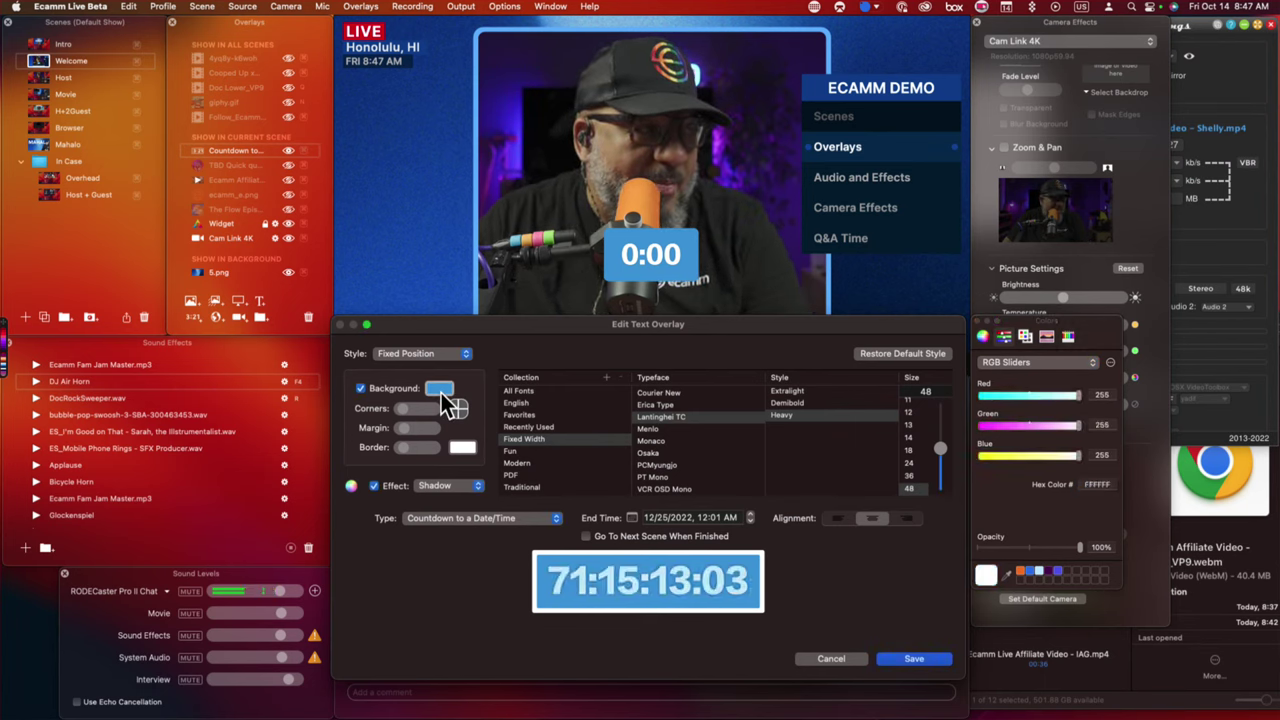
pyautogui.click(1099, 484)
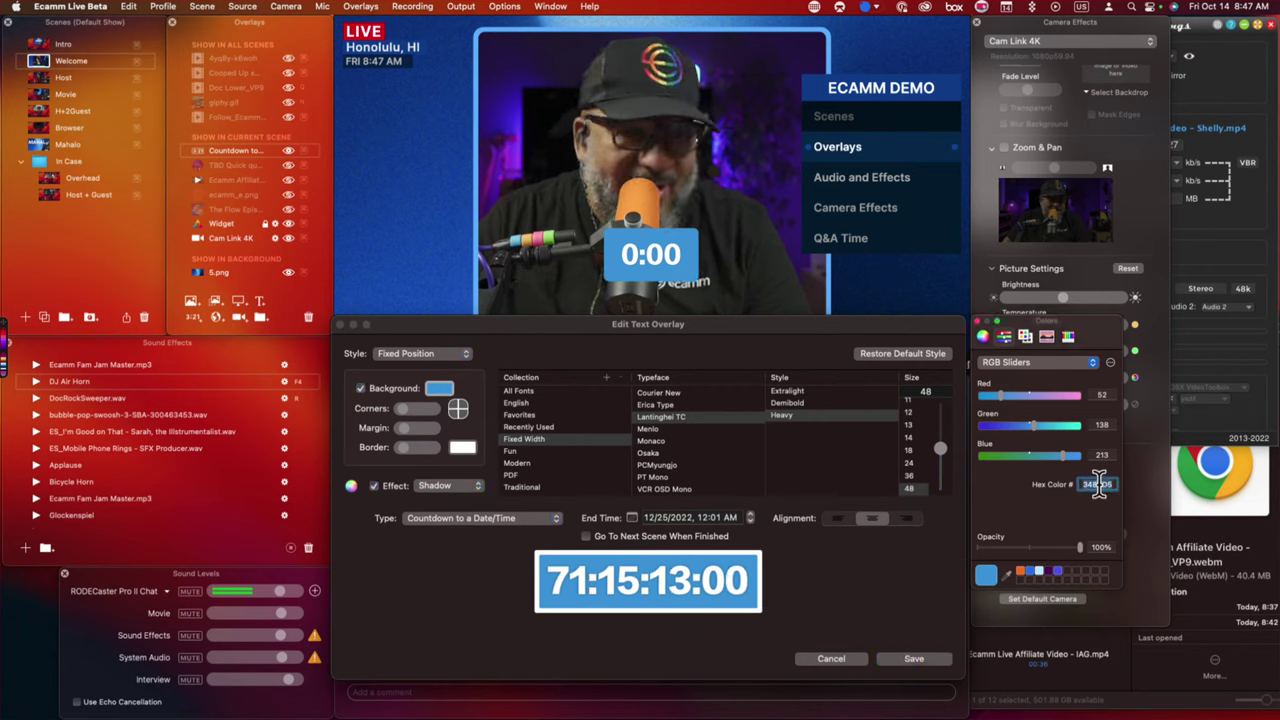
pyautogui.write('2475E9')
pyautogui.press('Return')
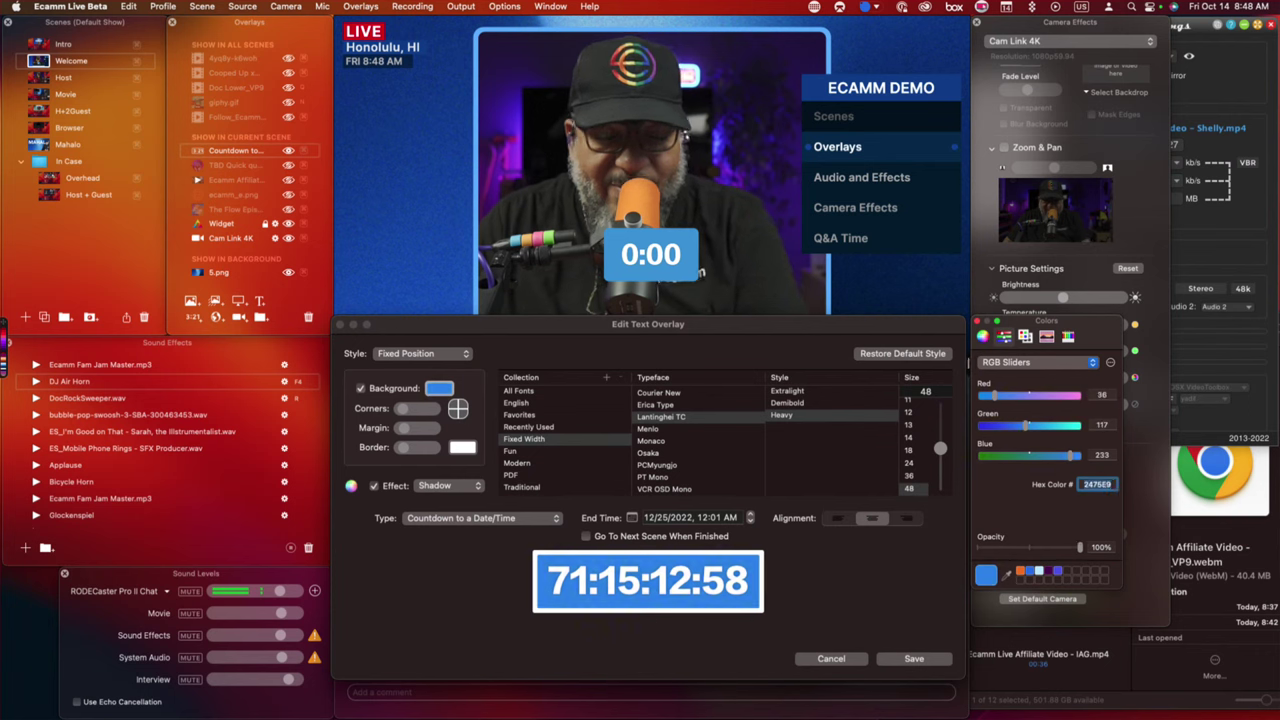
pyautogui.click(914, 658)
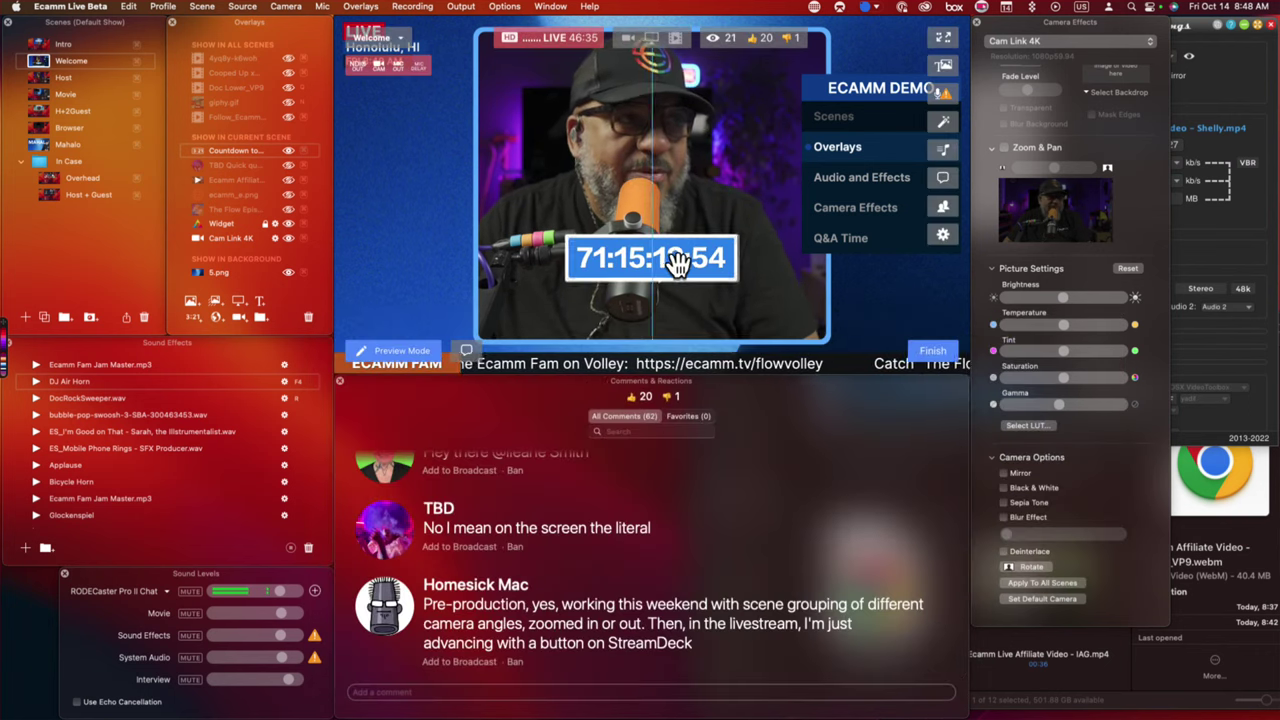
# Try the countdown below the on-screen menu list and orange F48022 as its text color, cancelling the edit.
pyautogui.moveTo(678, 263); pyautogui.dragTo(873, 289)
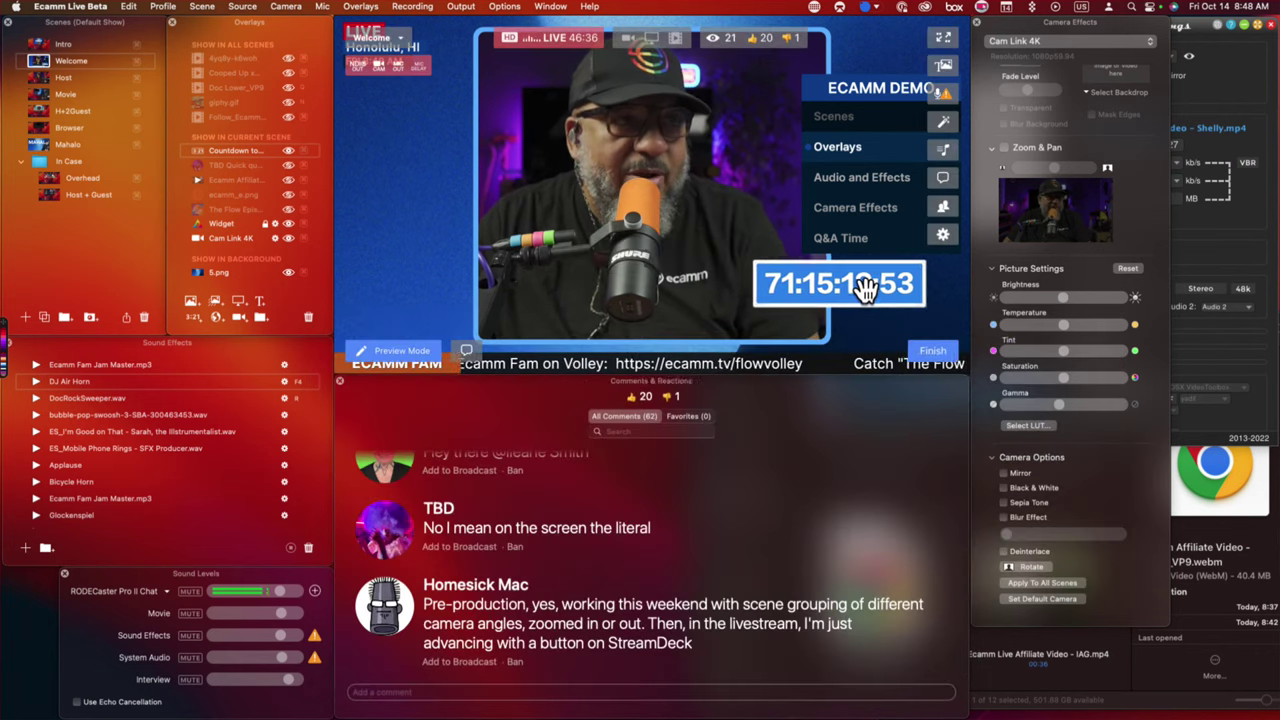
pyautogui.doubleClick(760, 291)
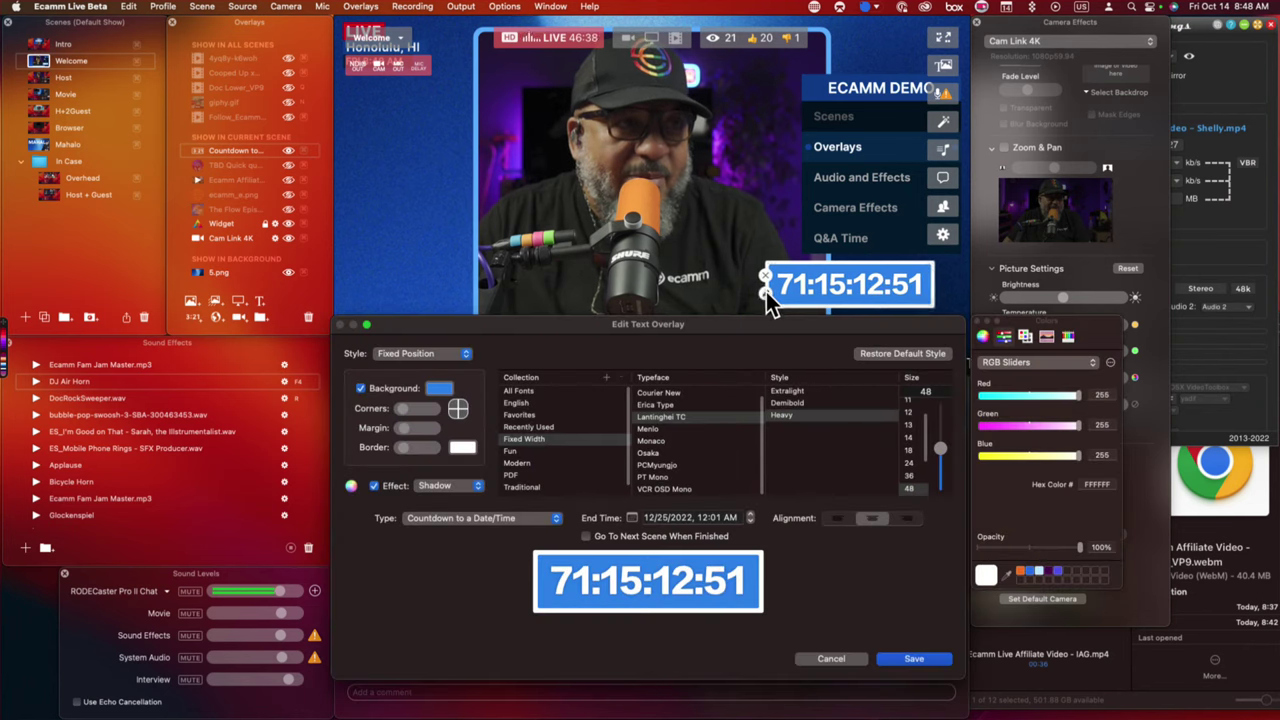
pyautogui.click(1098, 488)
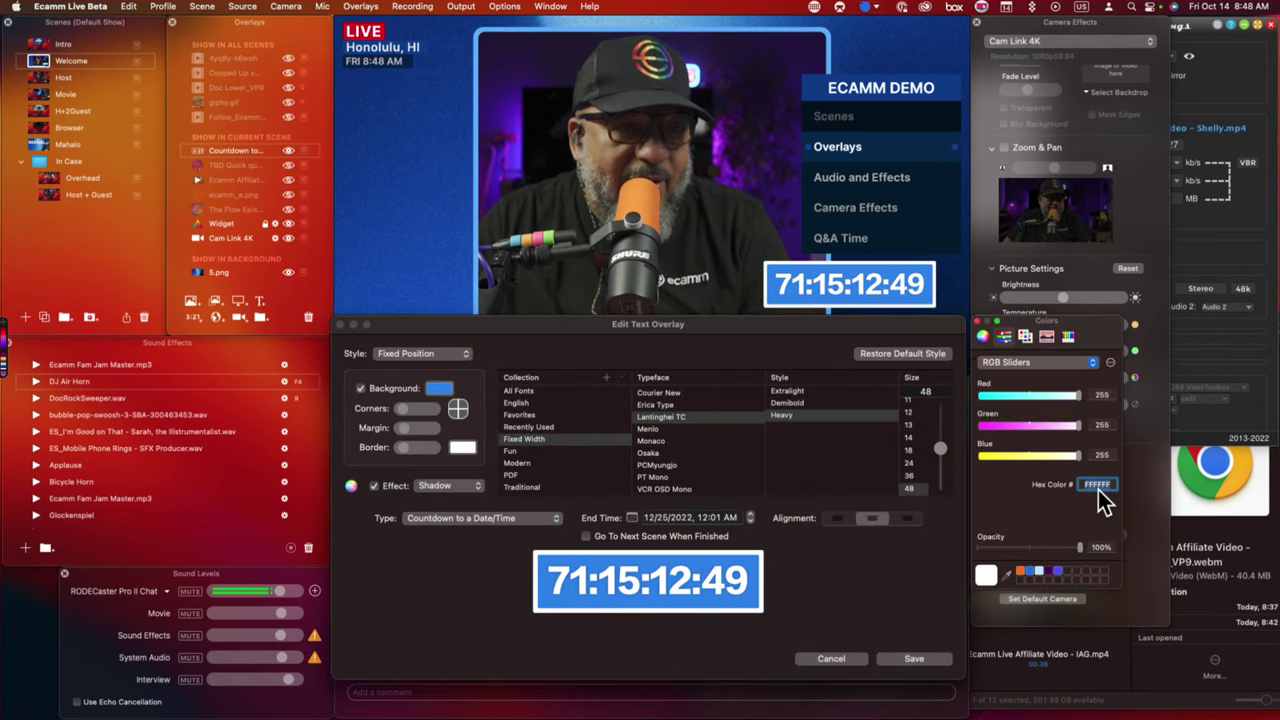
pyautogui.click(1019, 570)
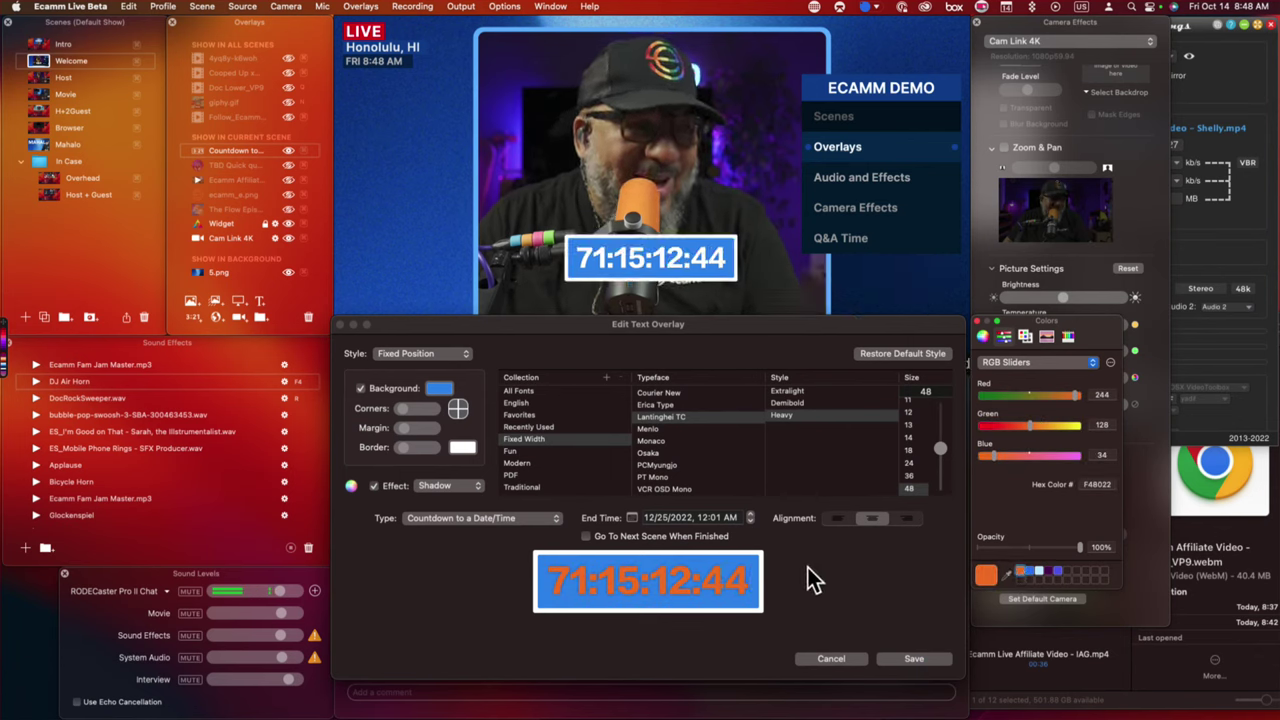
pyautogui.click(831, 659)
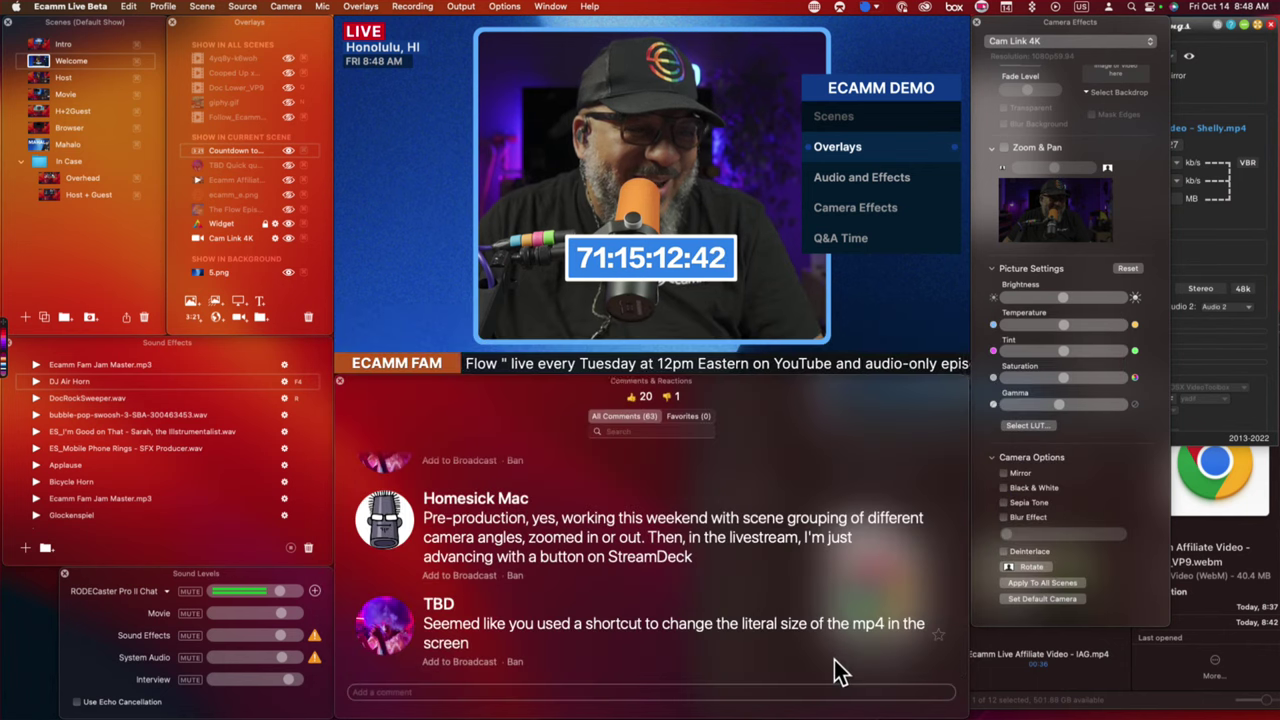
# Reopen the countdown overlay for editing and set its background to the saved orange swatch F48022.
pyautogui.doubleClick(680, 265)
pyautogui.click(437, 390)
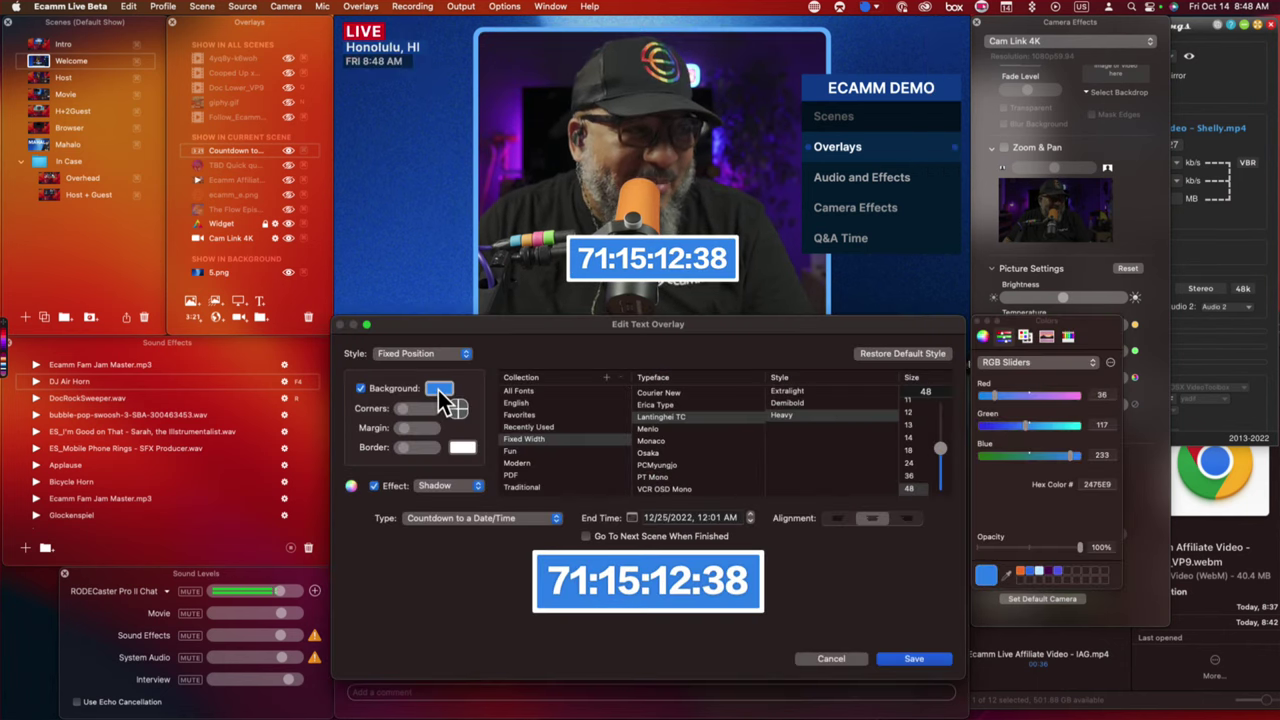
pyautogui.click(1020, 572)
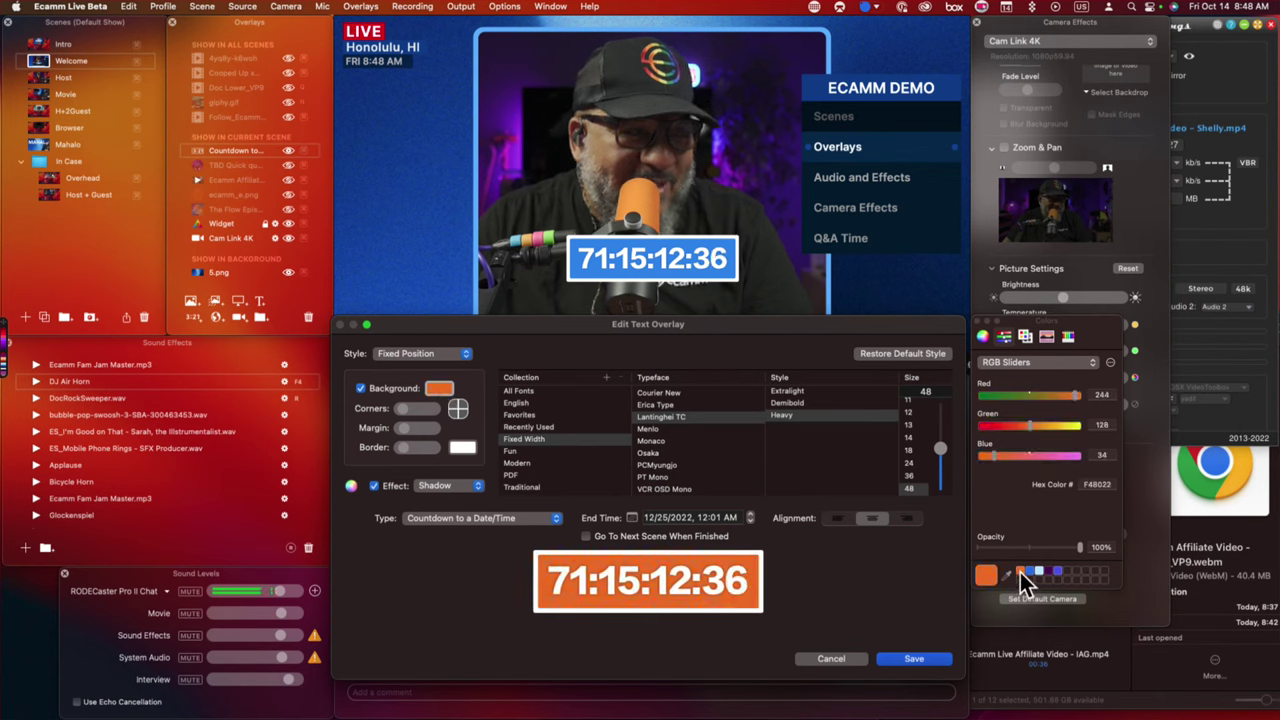
# Copy Blue Gem from the Ecamm palette, apply its hex #3B0B99 as the countdown's background color, and save.
pyautogui.click(1097, 485)
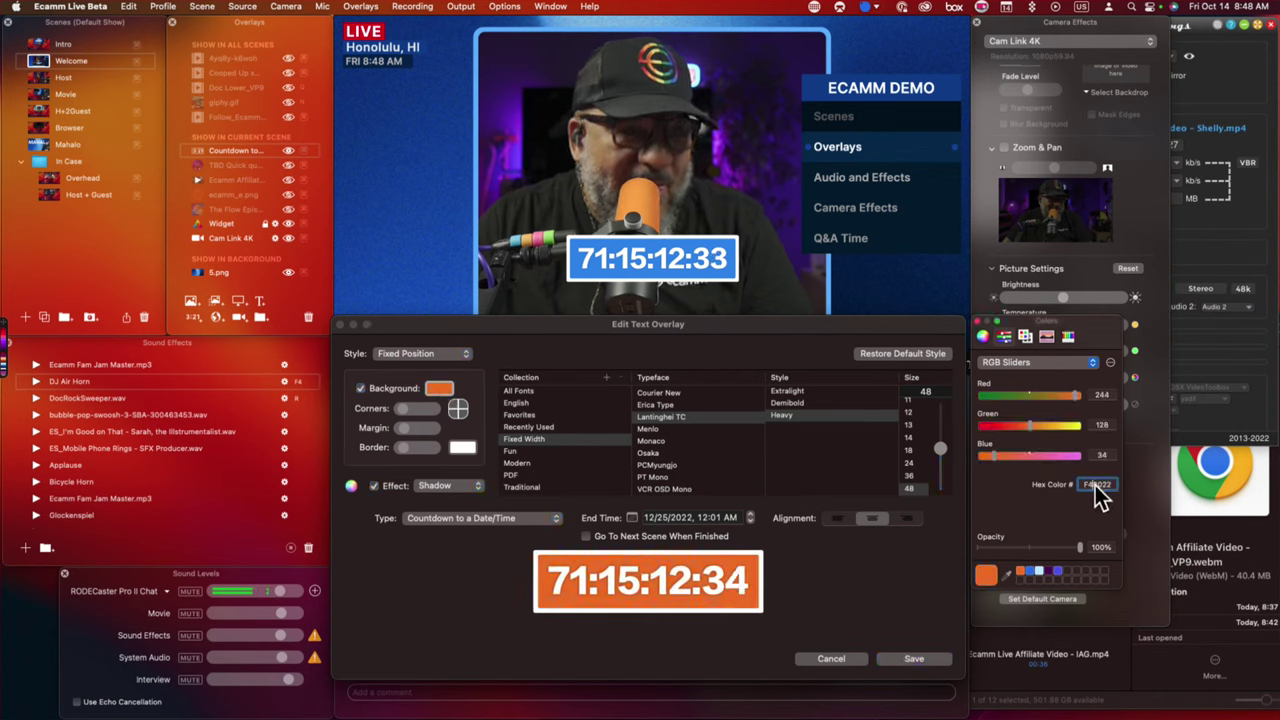
pyautogui.click(5, 375)
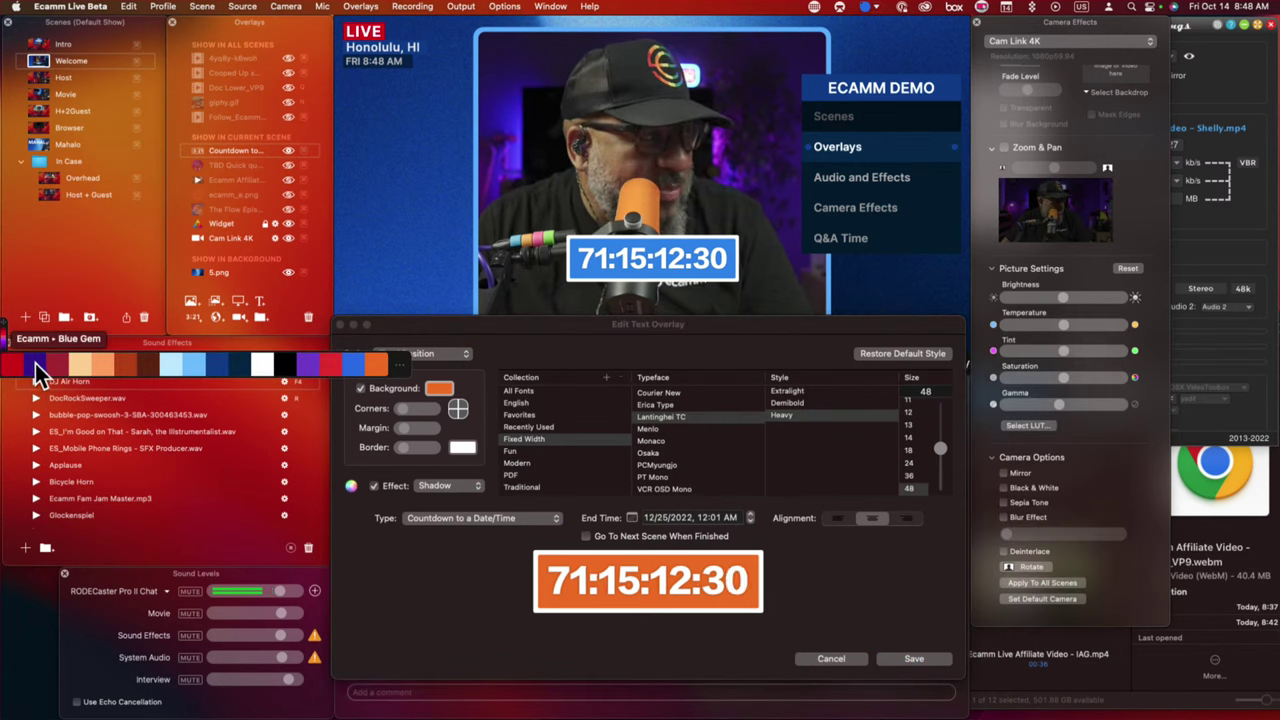
pyautogui.click(31, 363)
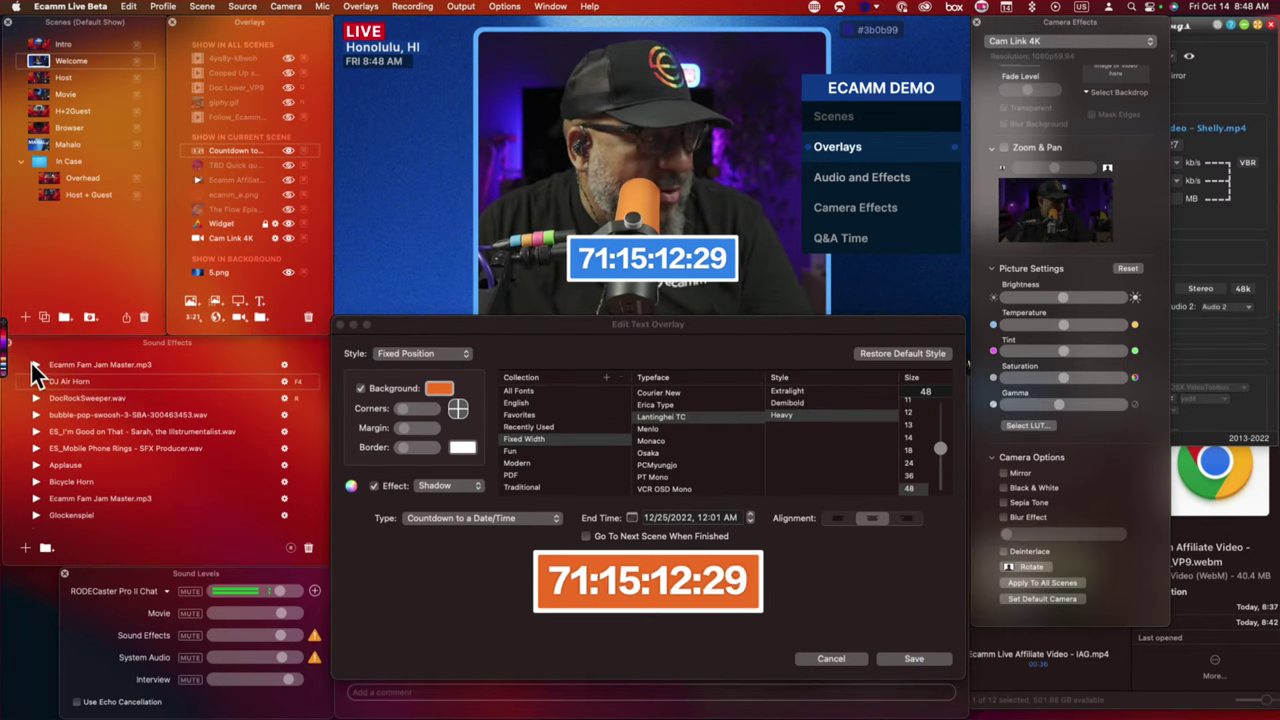
pyautogui.click(439, 389)
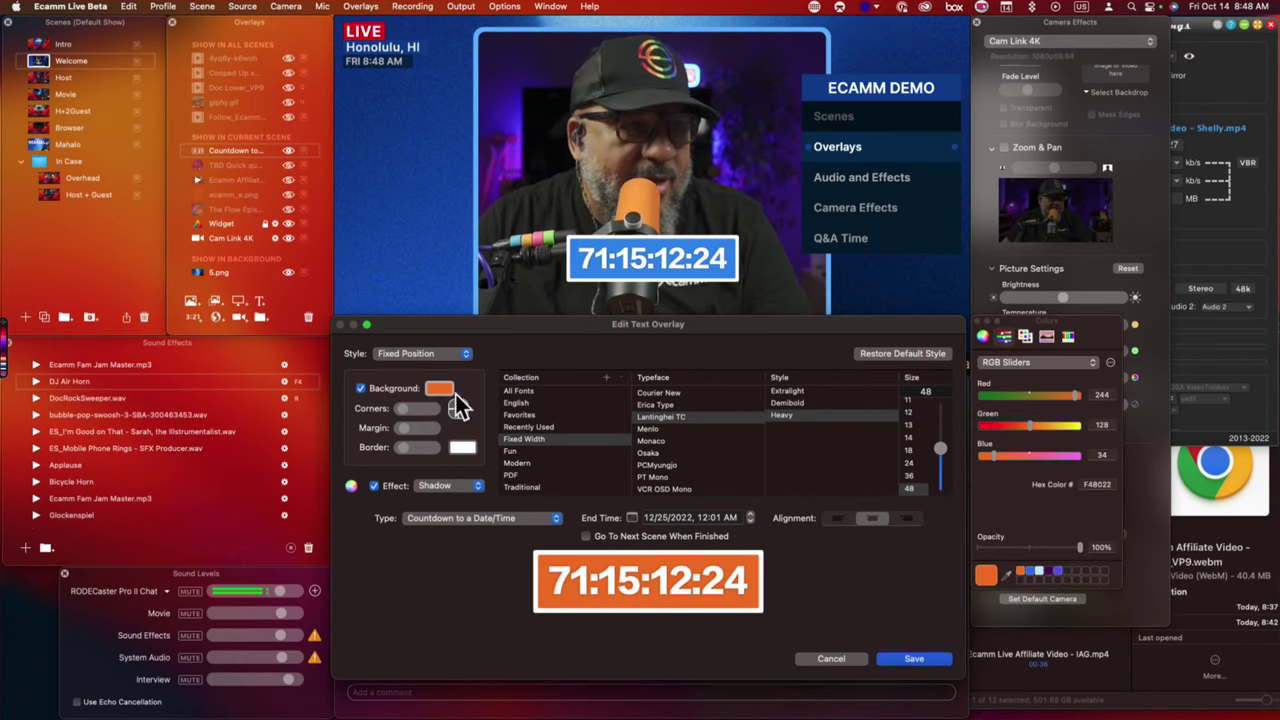
pyautogui.click(1100, 484)
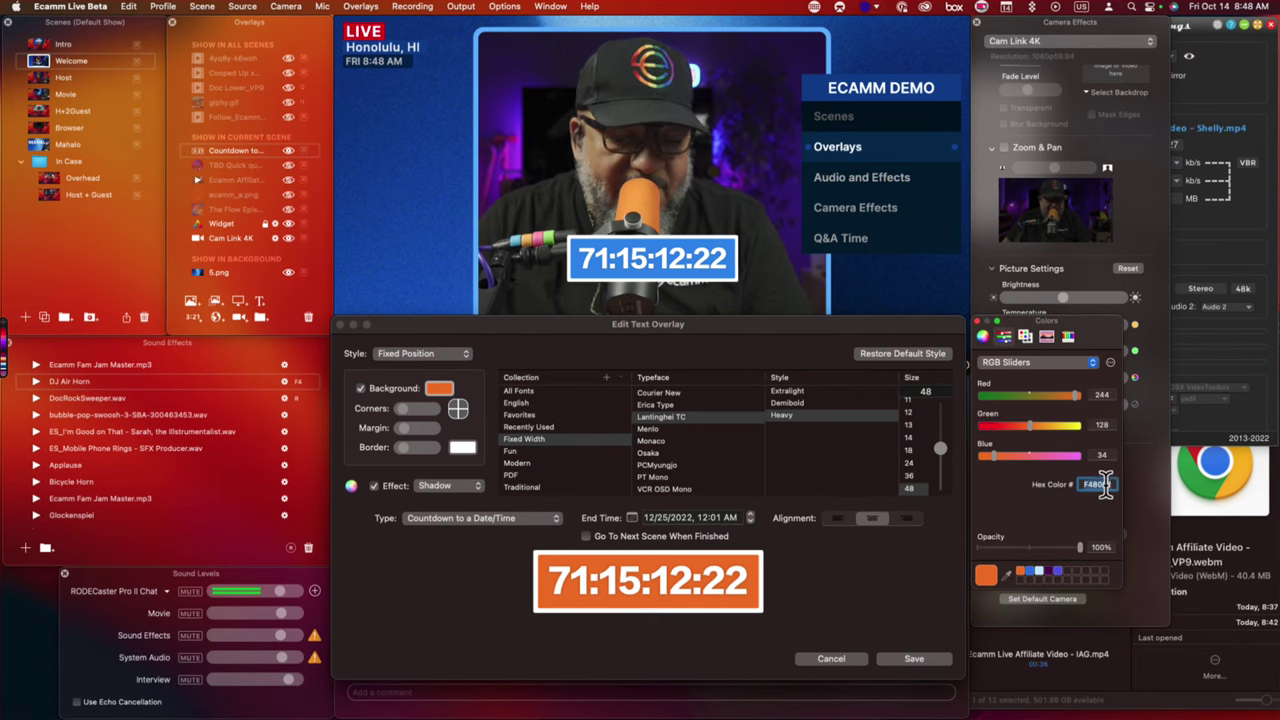
pyautogui.write('#3b0b99')
pyautogui.press('Return')
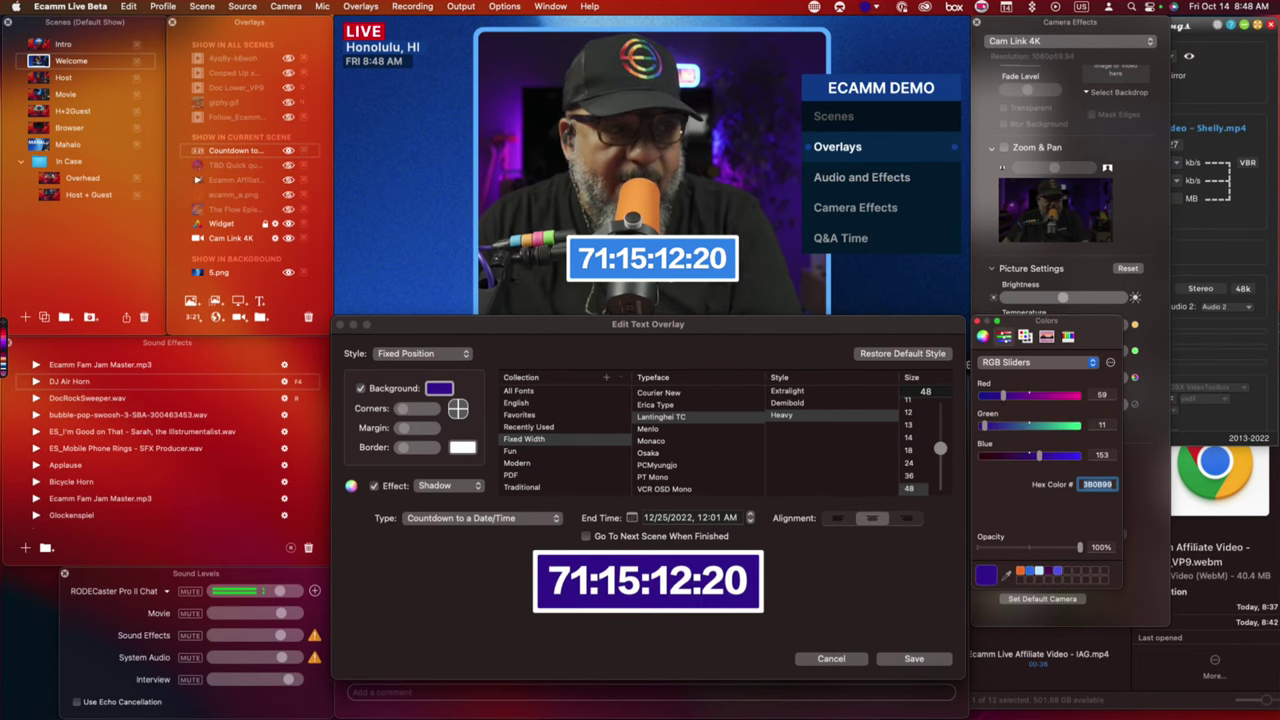
pyautogui.click(906, 662)
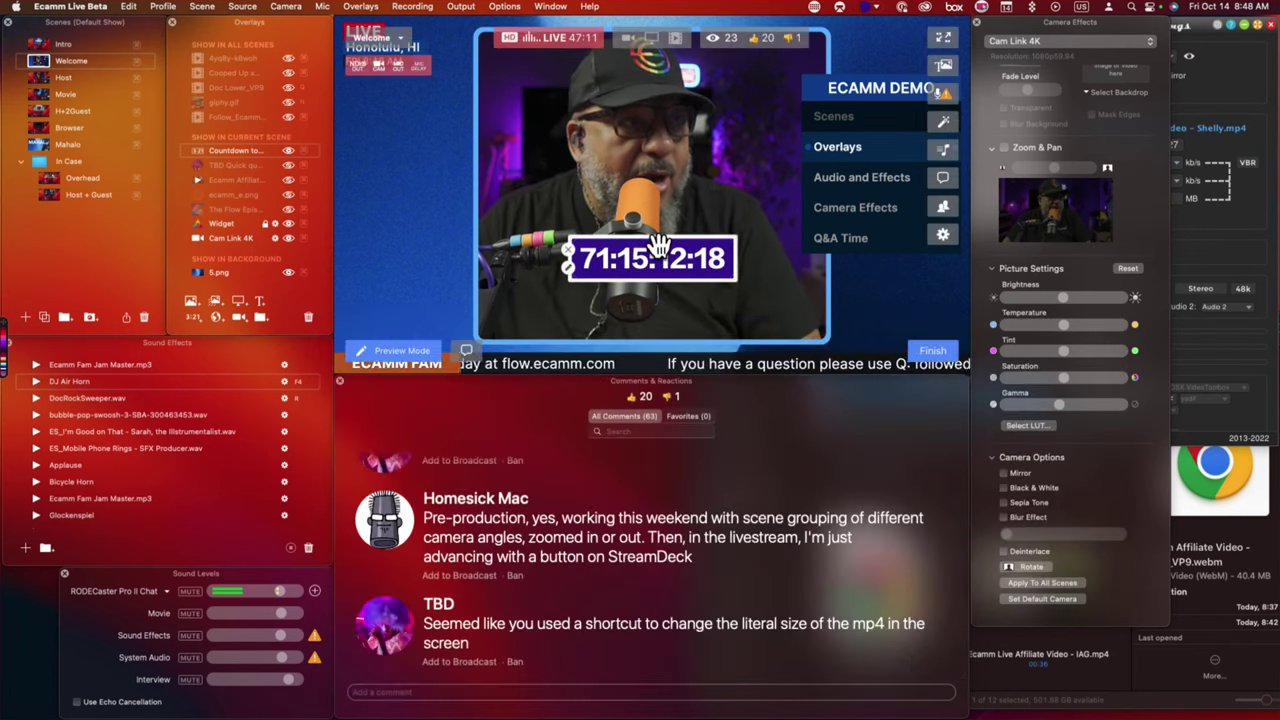
# Move the countdown to the presenter's lower right and add the viewer comment about resizing the mp4 to the broadcast.
pyautogui.moveTo(653, 255); pyautogui.dragTo(720, 288)
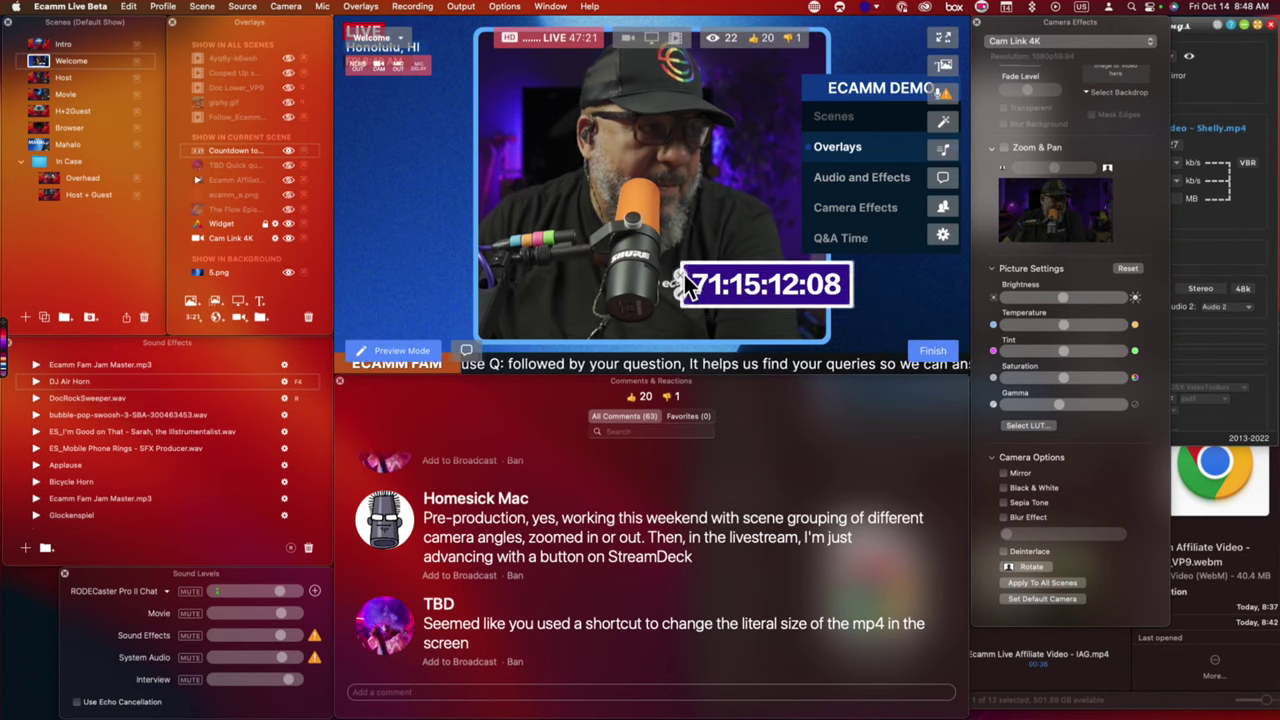
pyautogui.click(459, 661)
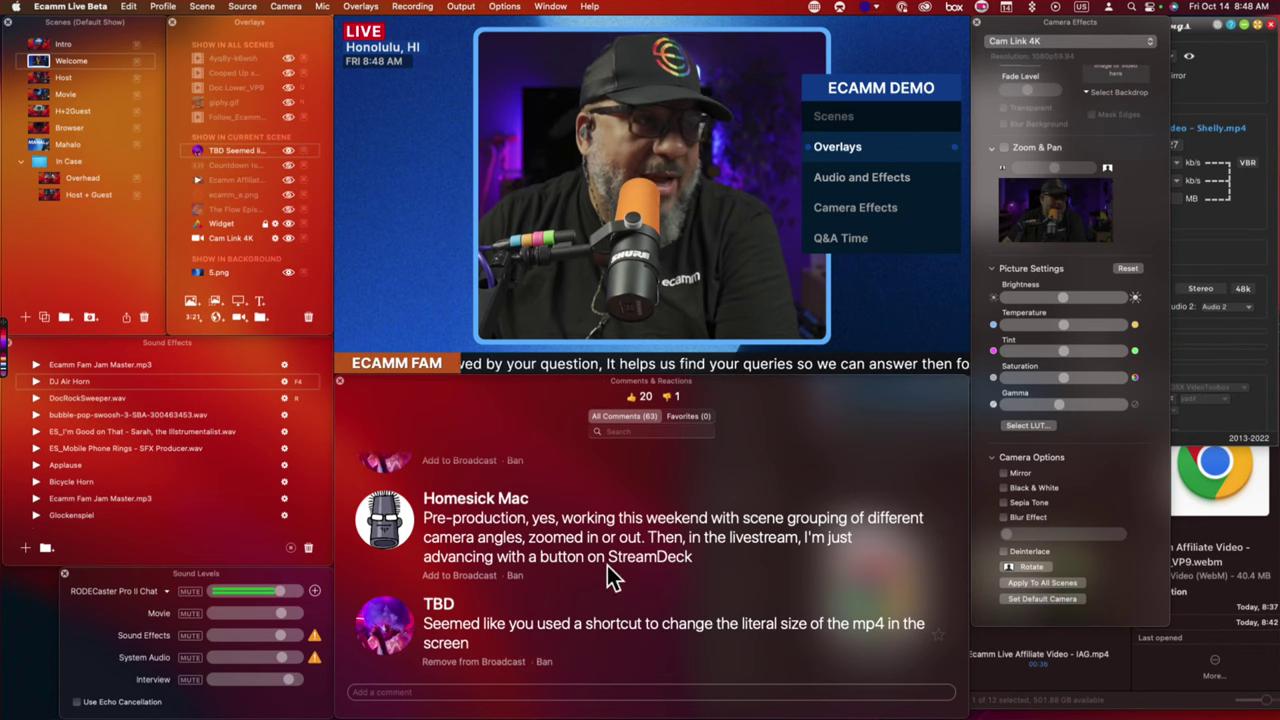
# Switch to Shutter Encoder and replace its queued file with Ecamm Live Affiliate Video - IAG.mp4 from the Ecamm Assets folder.
pyautogui.moveTo(1198, 26); pyautogui.dragTo(991, 74)
pyautogui.click(1256, 330)
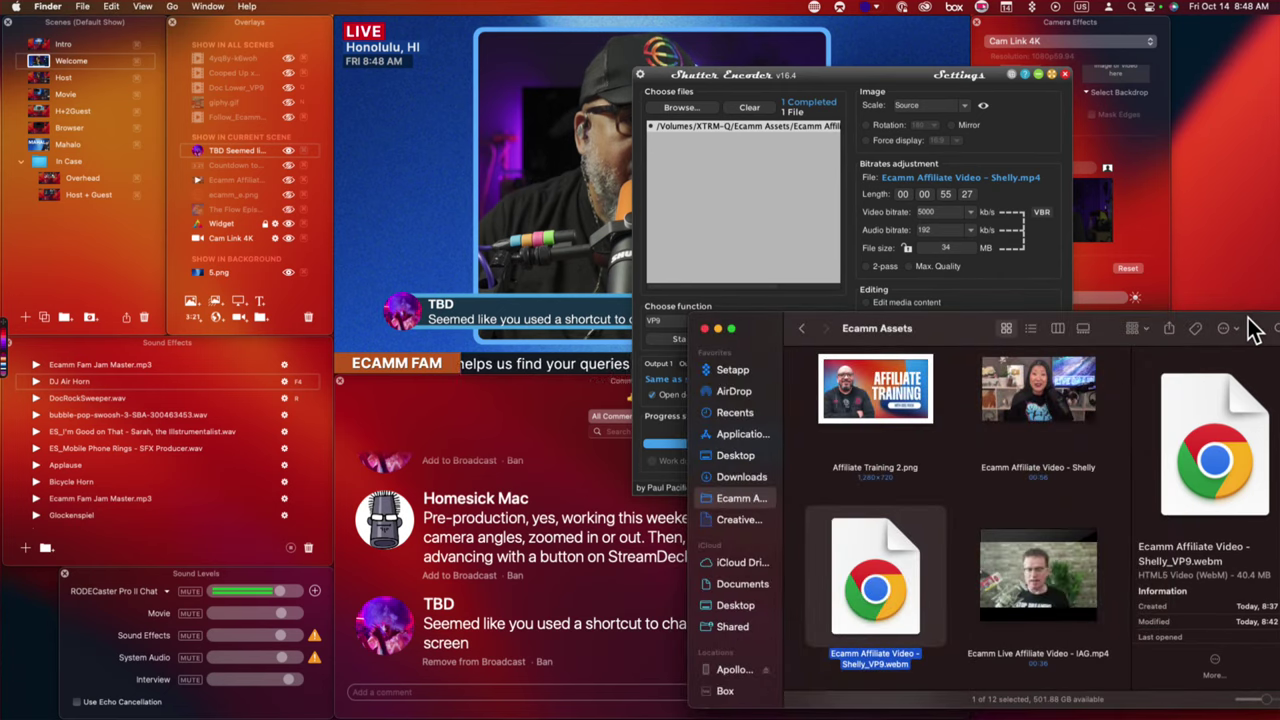
pyautogui.click(1058, 601)
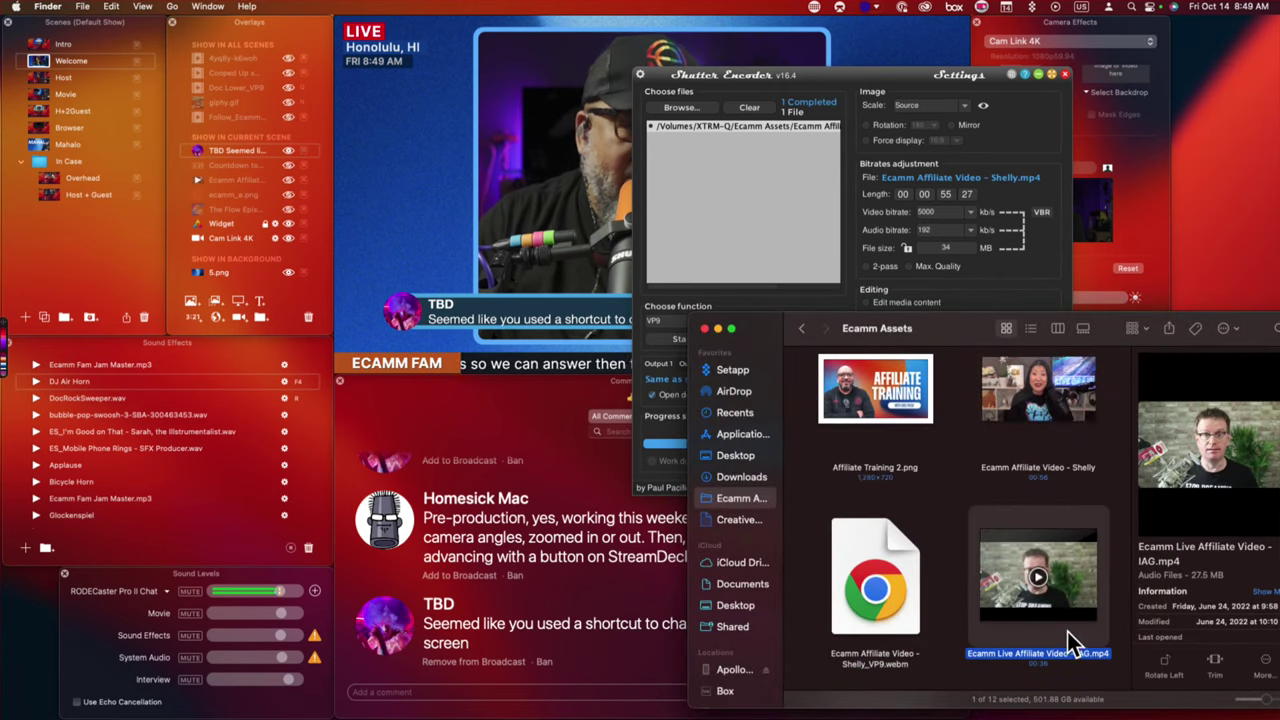
pyautogui.scroll(-5, 1067, 631)
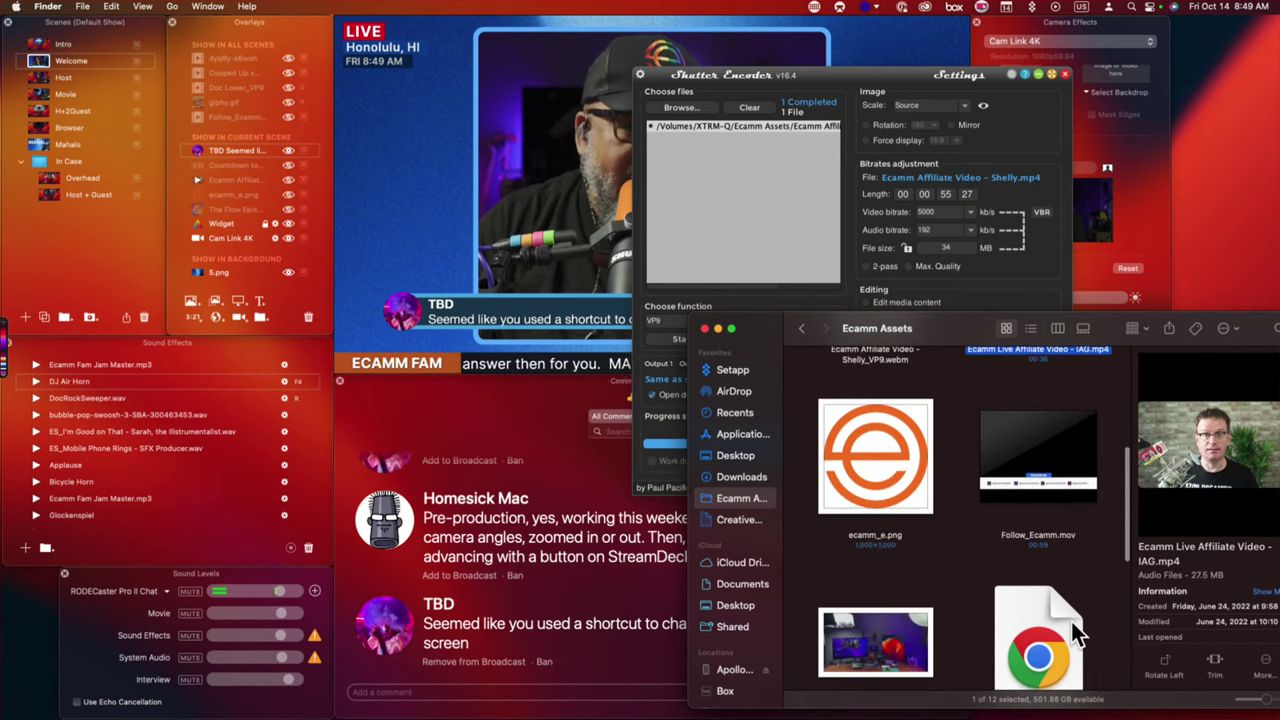
pyautogui.scroll(-6, 1071, 621)
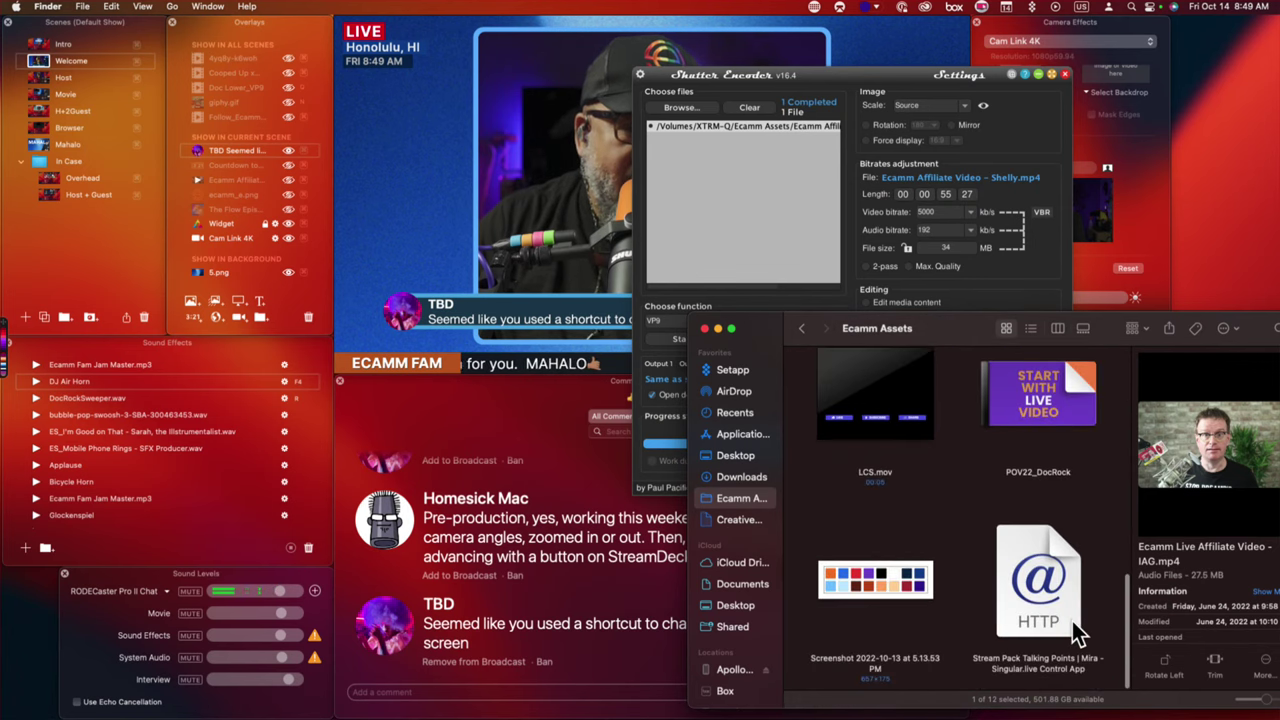
pyautogui.scroll(12, 1076, 630)
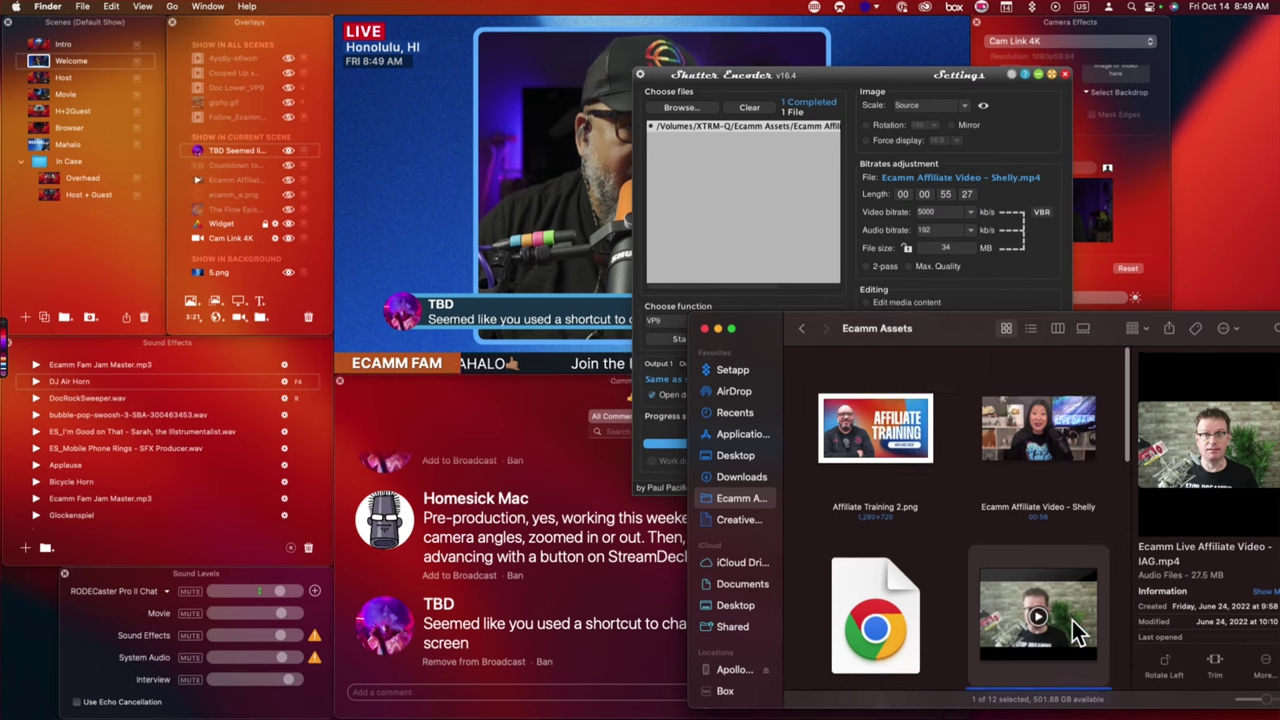
pyautogui.scroll(-3, 1072, 625)
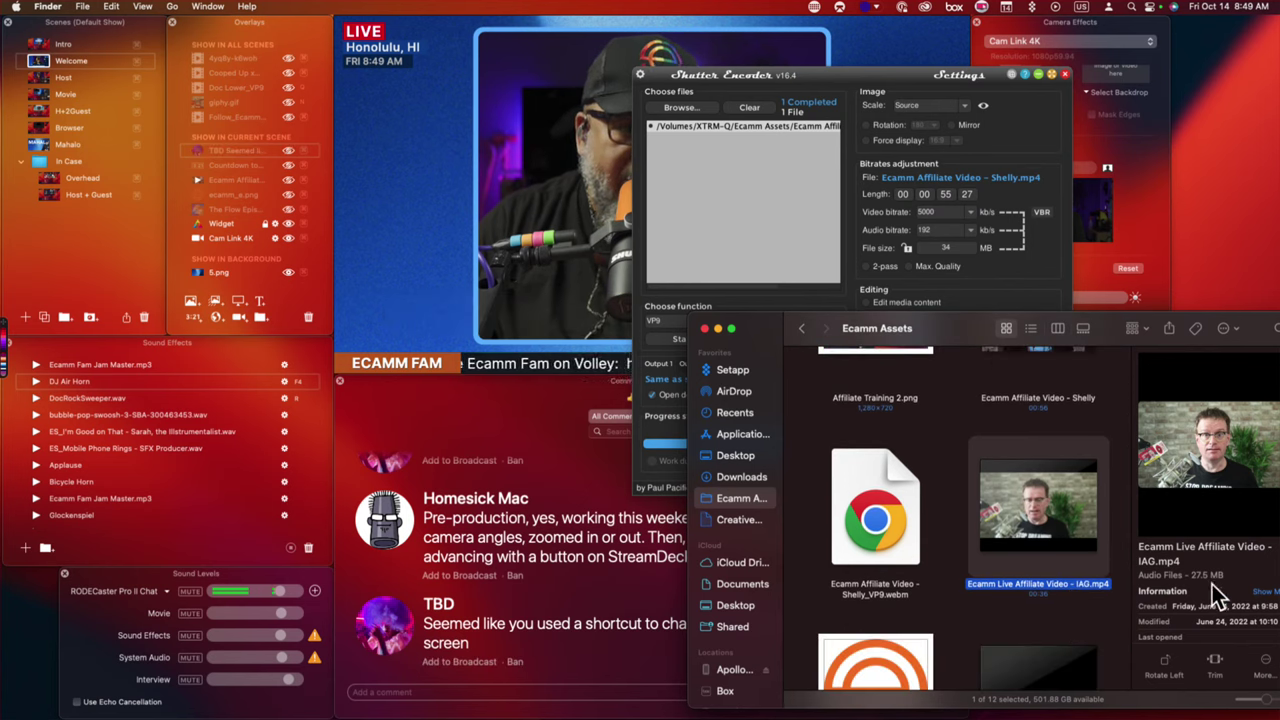
pyautogui.click(743, 109)
pyautogui.moveTo(1097, 515); pyautogui.dragTo(805, 226)
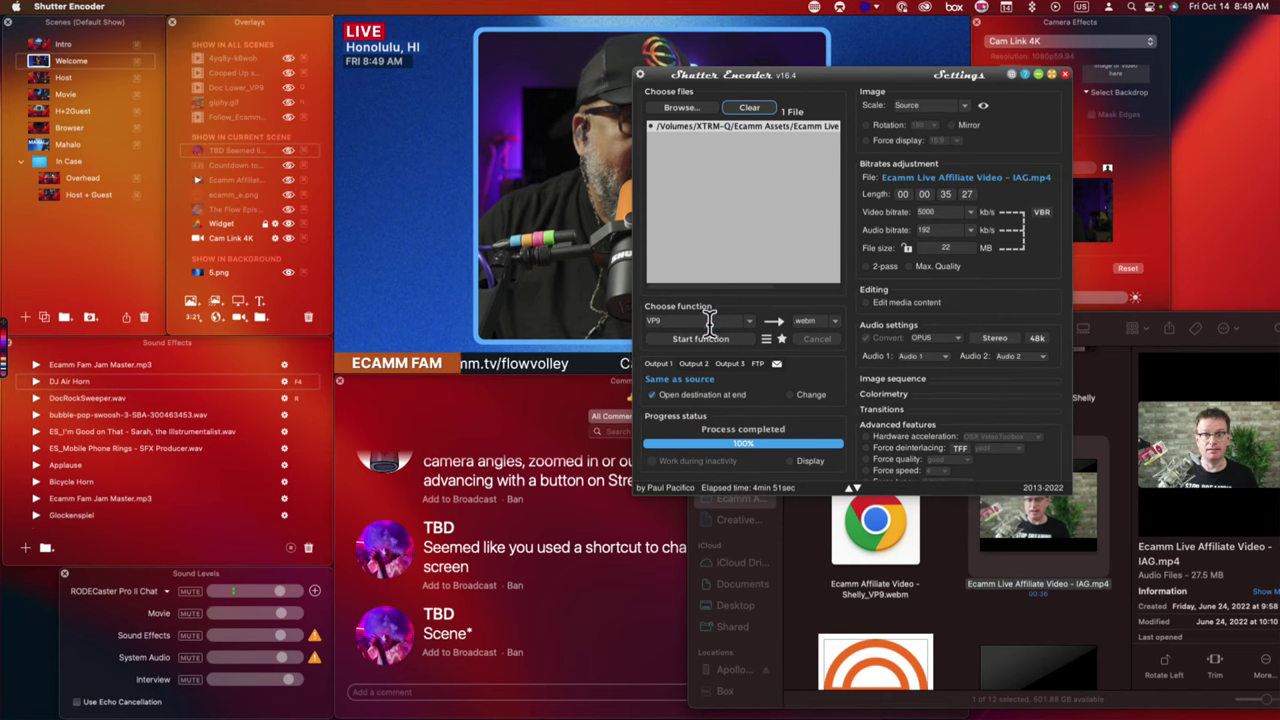
# Start converting the loaded IAG video with the VP9 function and webm output, moving the encoder window clear of the presenter.
pyautogui.click(750, 320)
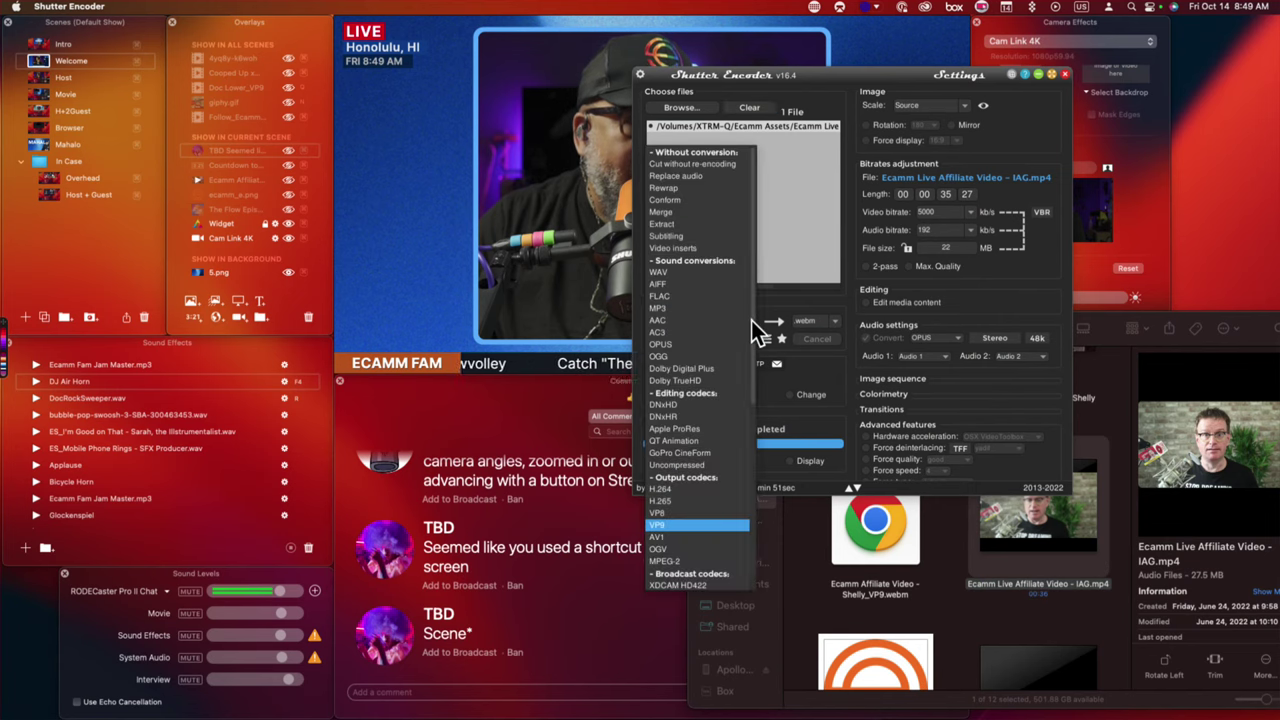
pyautogui.click(662, 526)
pyautogui.click(815, 320)
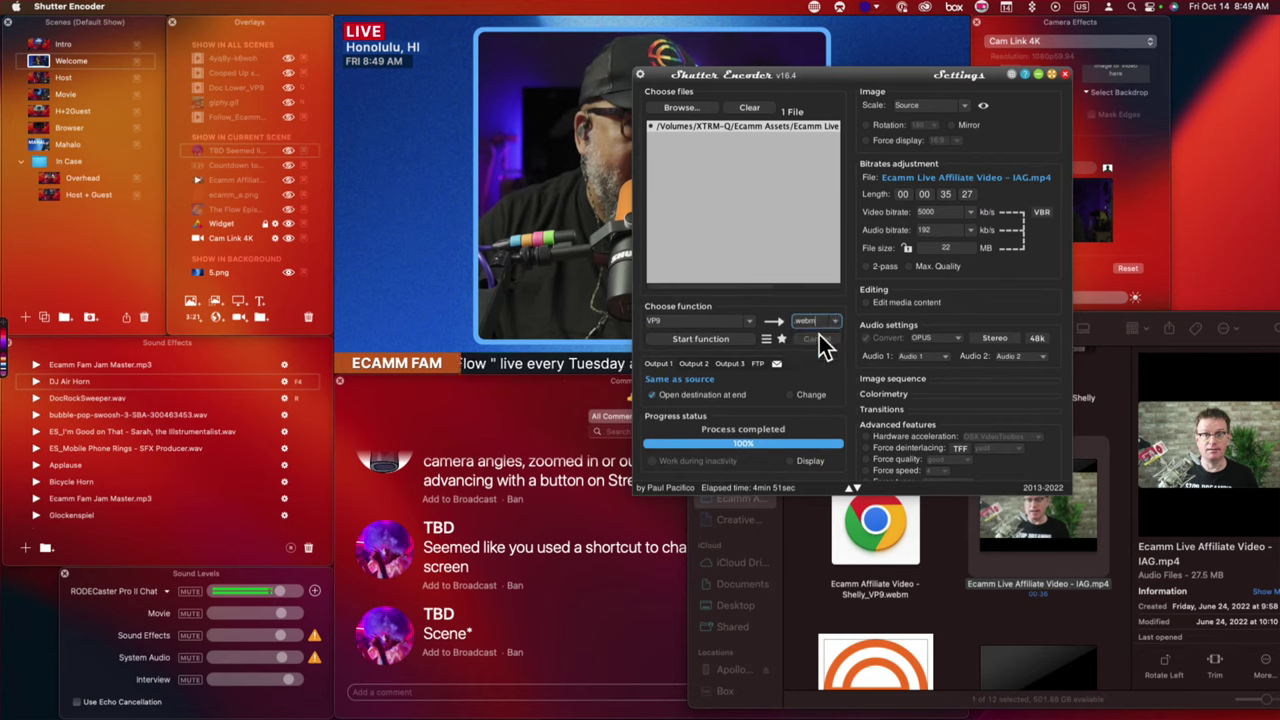
pyautogui.click(688, 338)
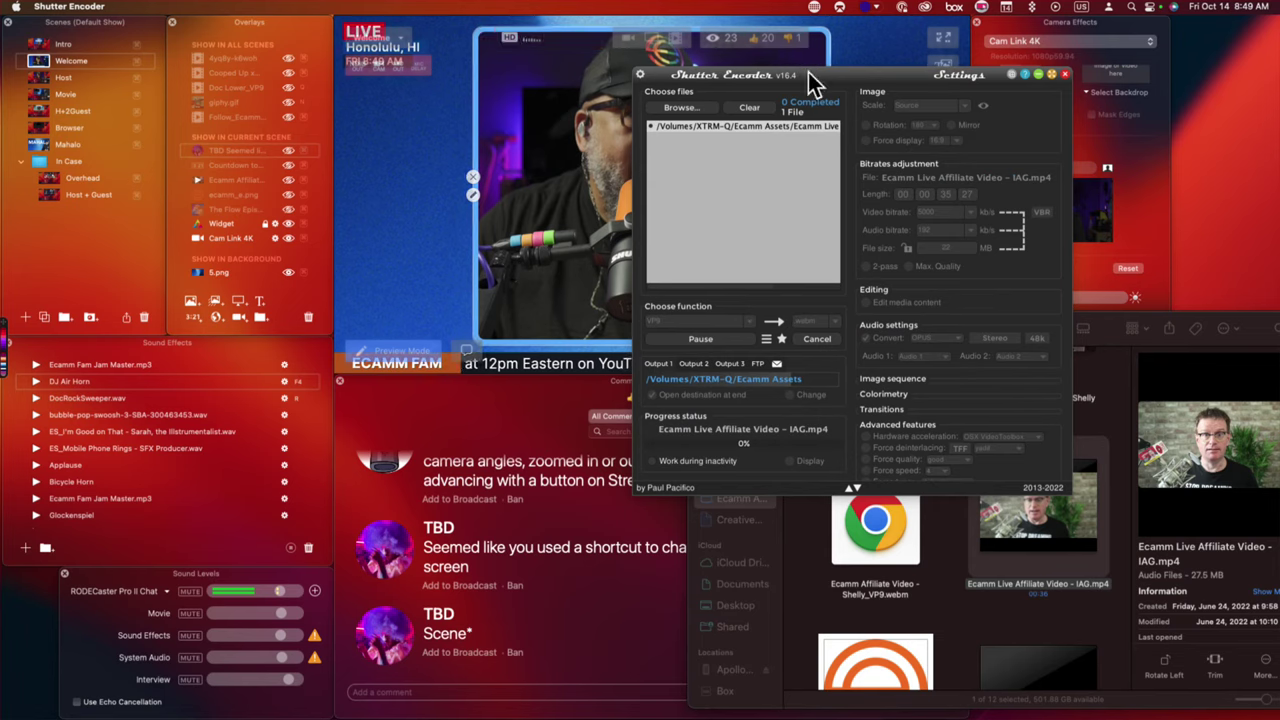
pyautogui.moveTo(834, 78); pyautogui.dragTo(1045, 32)
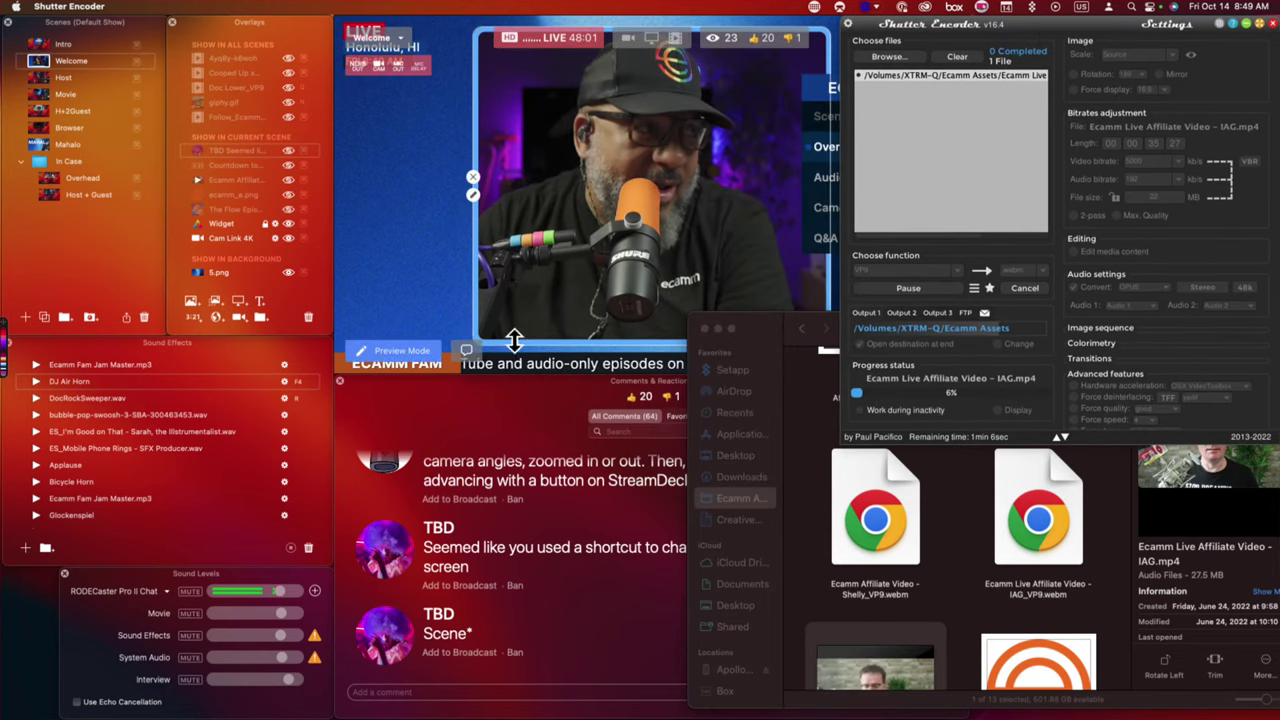
# Switch back to Ecamm Live, add a Clock text overlay, and place it below the Honolulu date and time label.
pyautogui.click(390, 315)
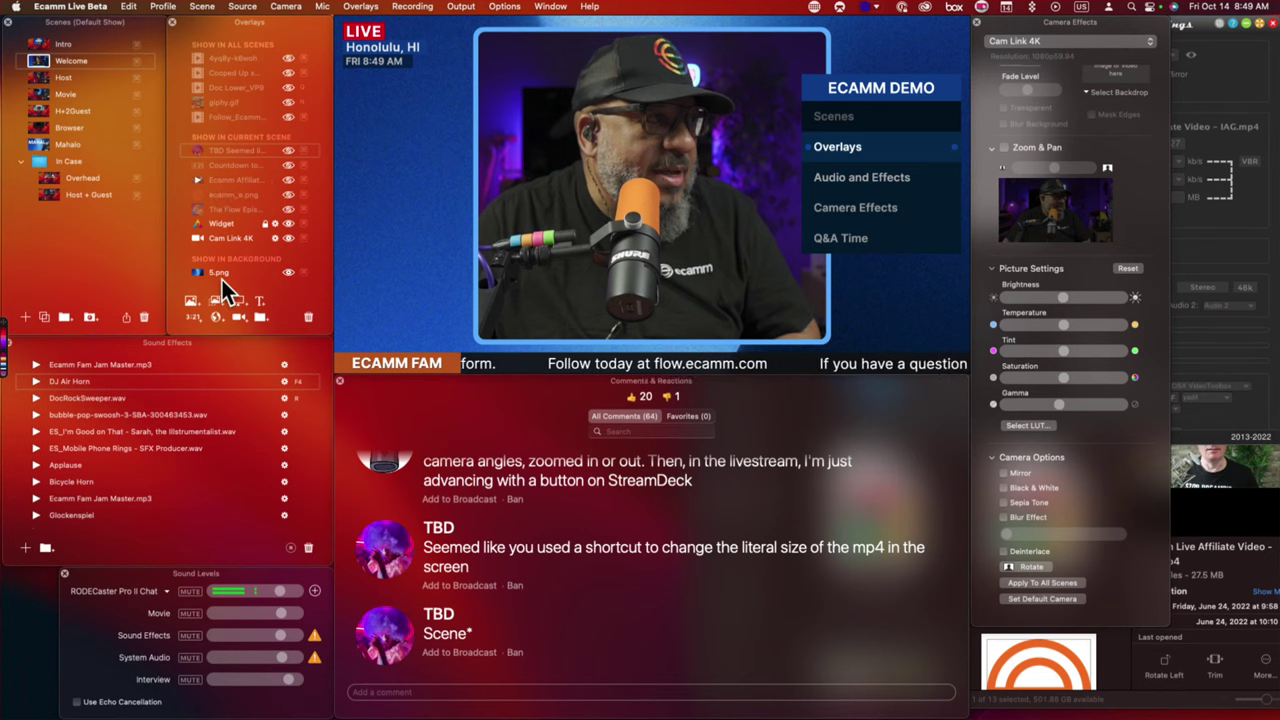
pyautogui.click(195, 318)
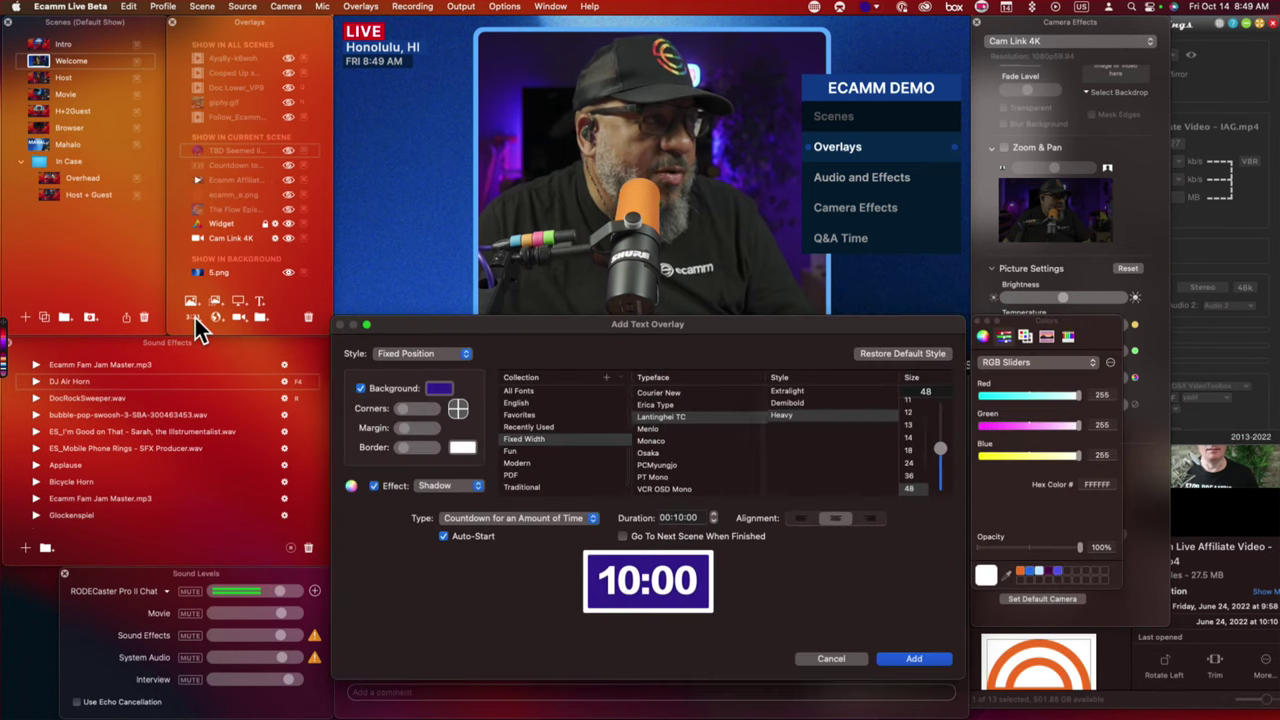
pyautogui.click(564, 524)
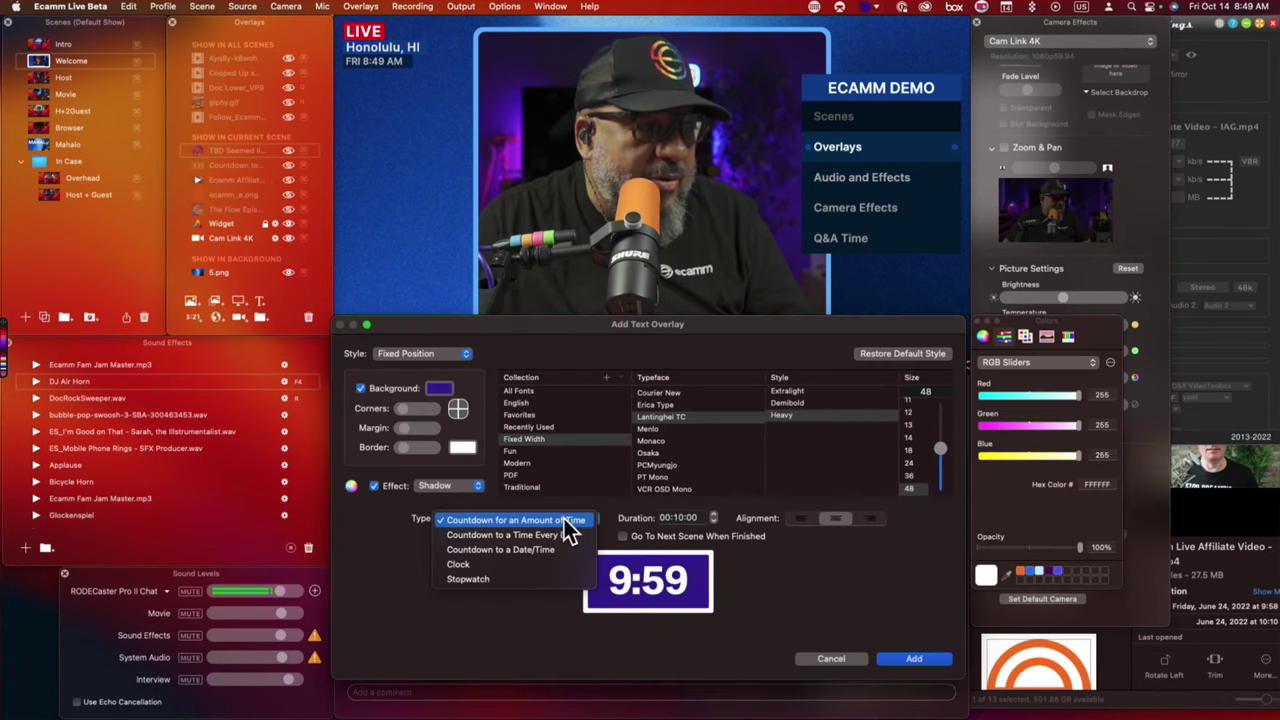
pyautogui.click(541, 565)
pyautogui.click(902, 660)
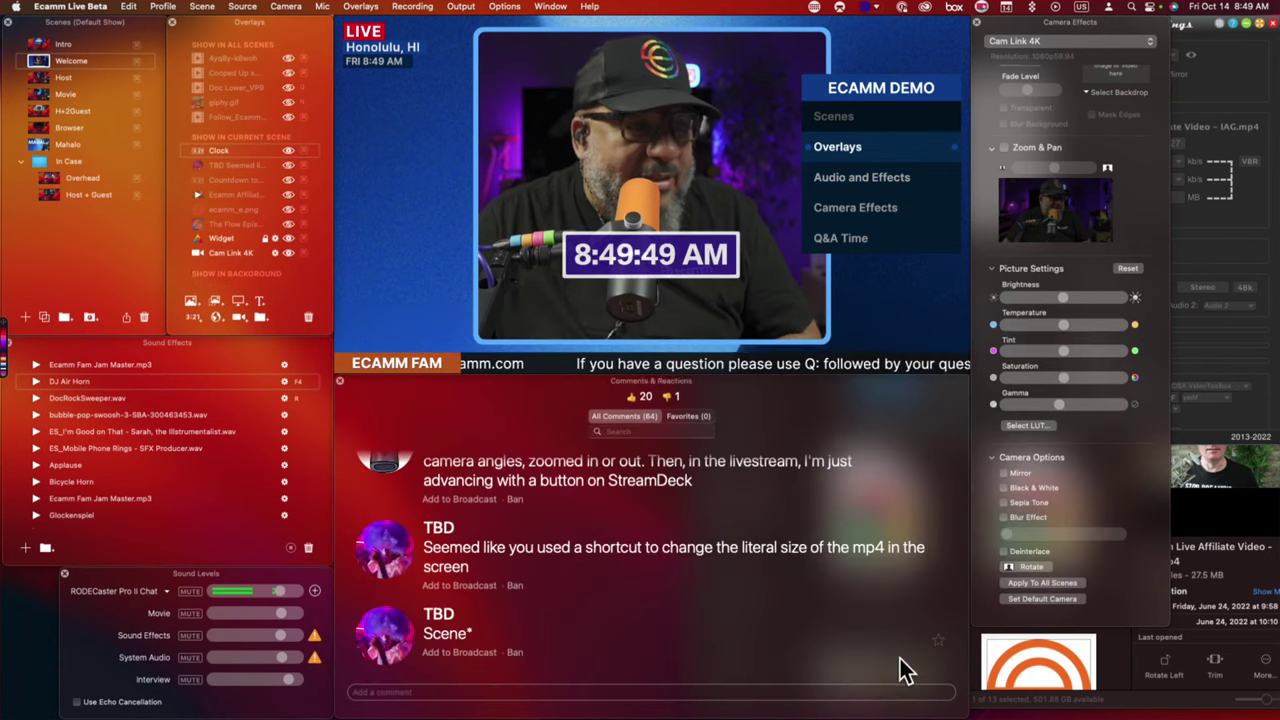
pyautogui.moveTo(650, 253); pyautogui.dragTo(427, 133)
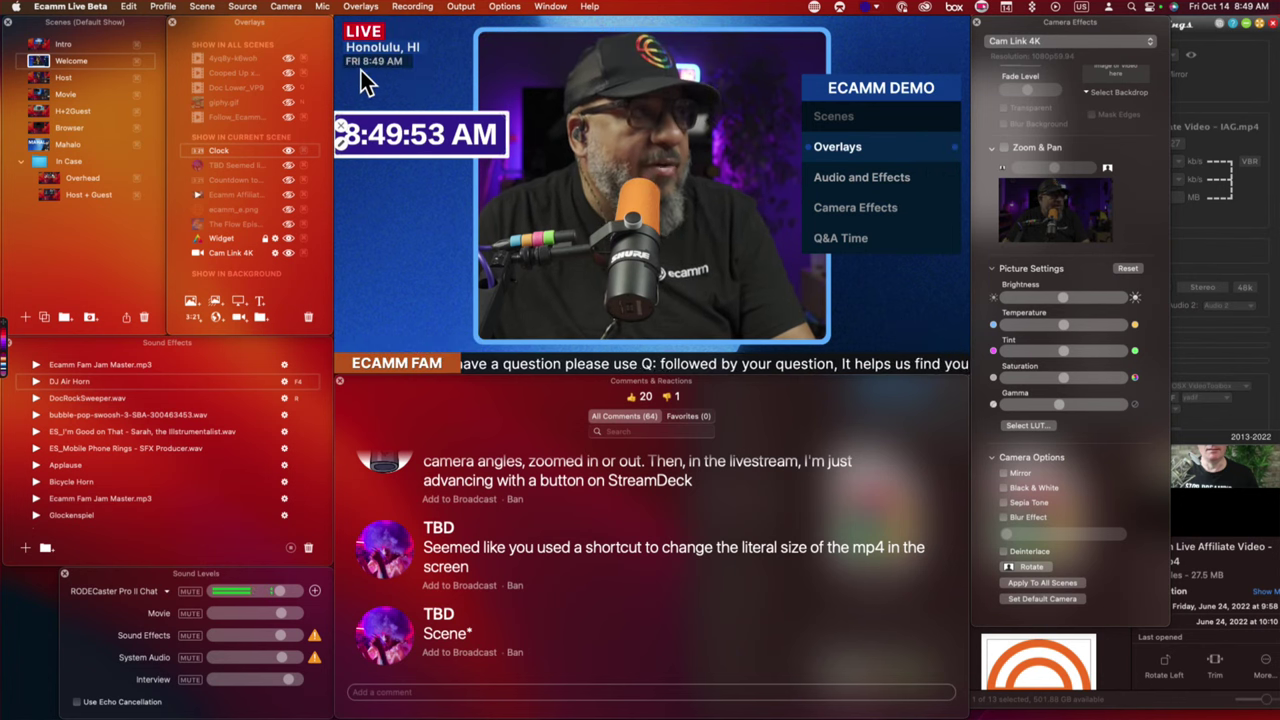
pyautogui.moveTo(372, 133); pyautogui.dragTo(398, 99)
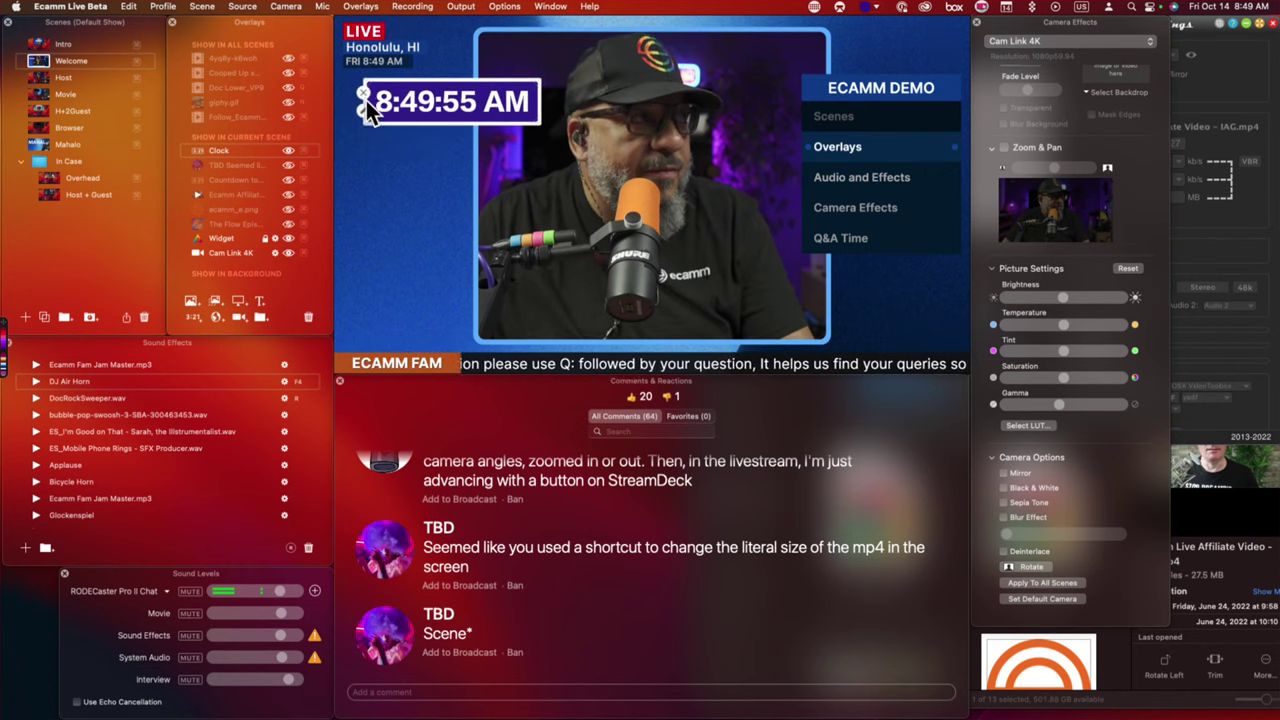
# Change the clock overlay's type to Stopwatch and save it, resetting and restarting the stopwatch on the scene.
pyautogui.click(365, 110)
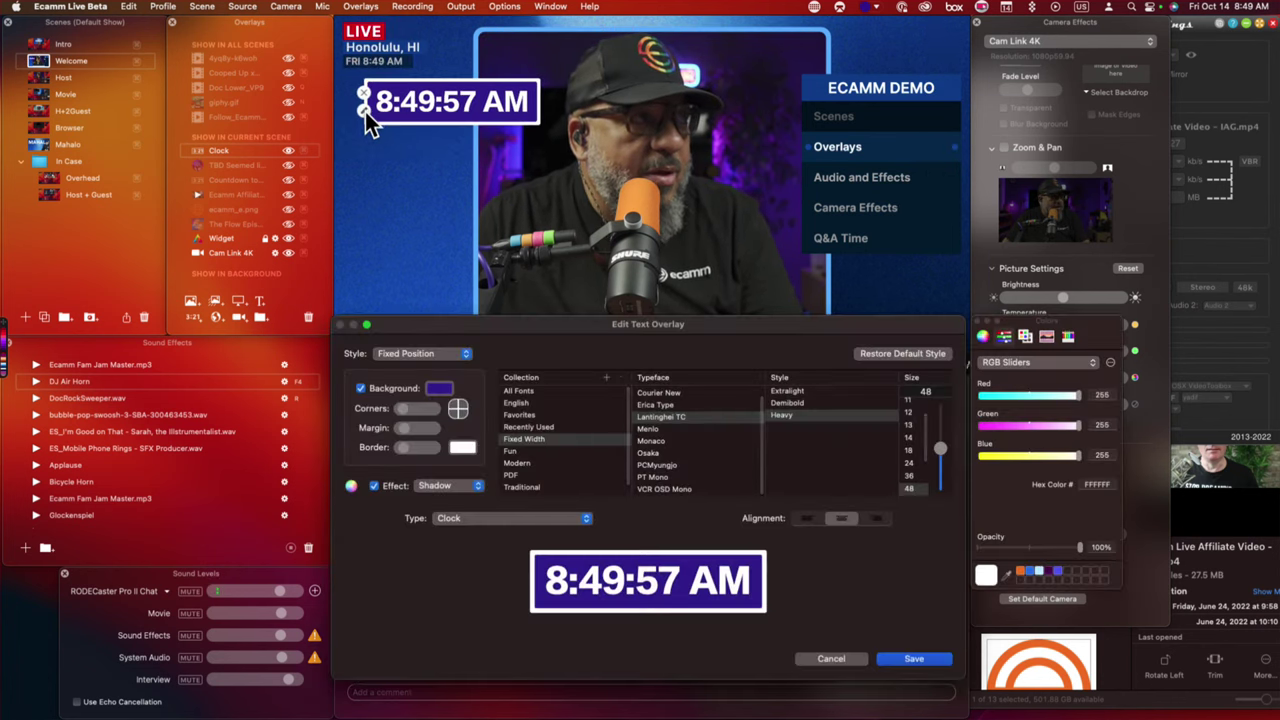
pyautogui.click(503, 521)
pyautogui.click(506, 534)
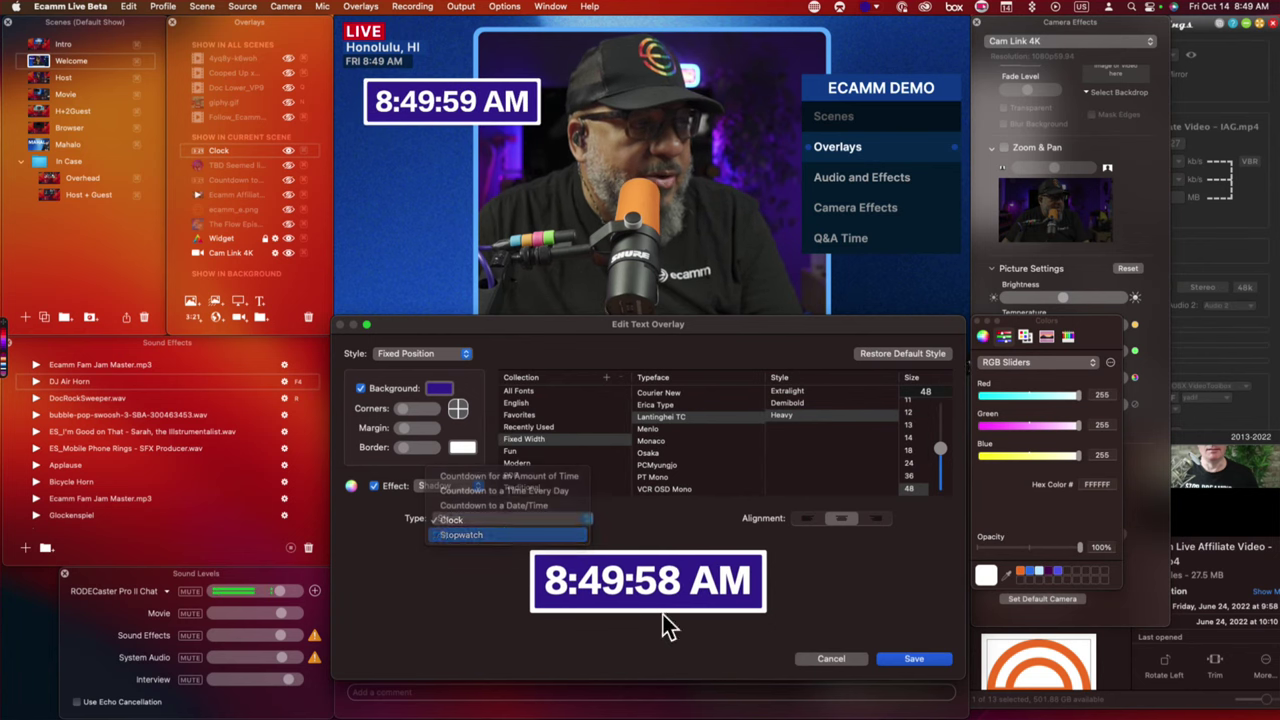
pyautogui.click(898, 661)
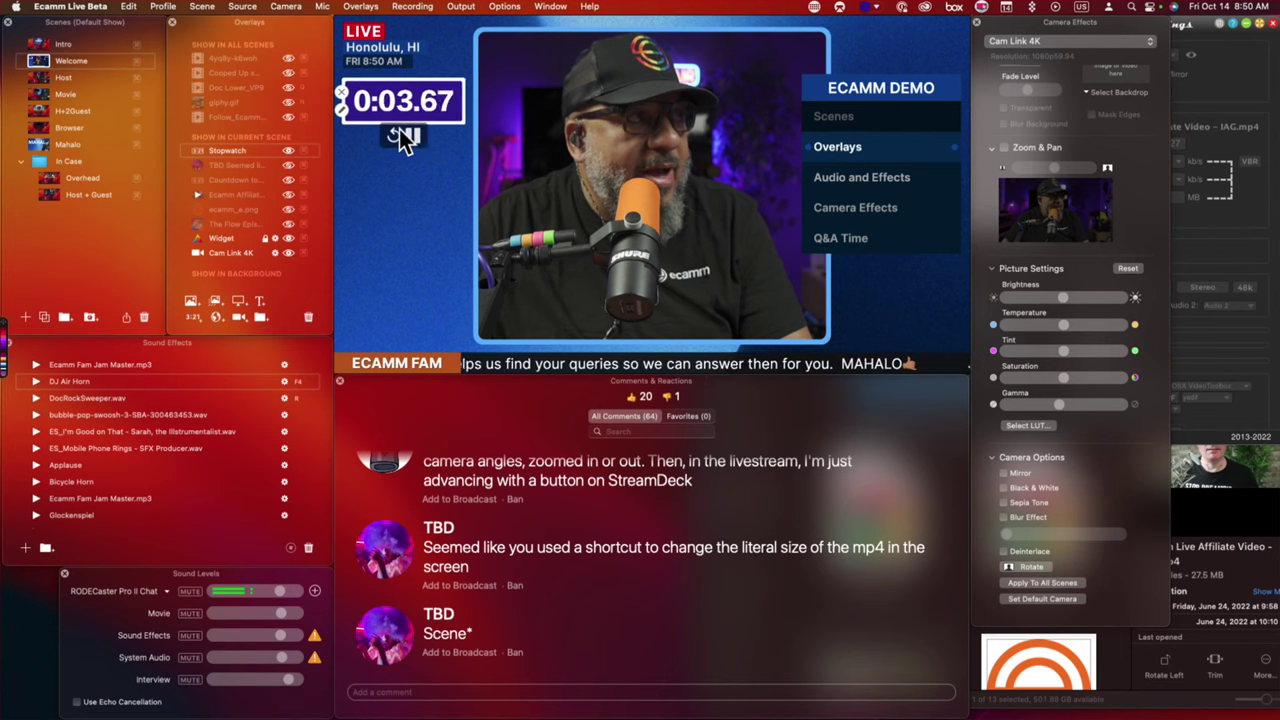
pyautogui.click(393, 138)
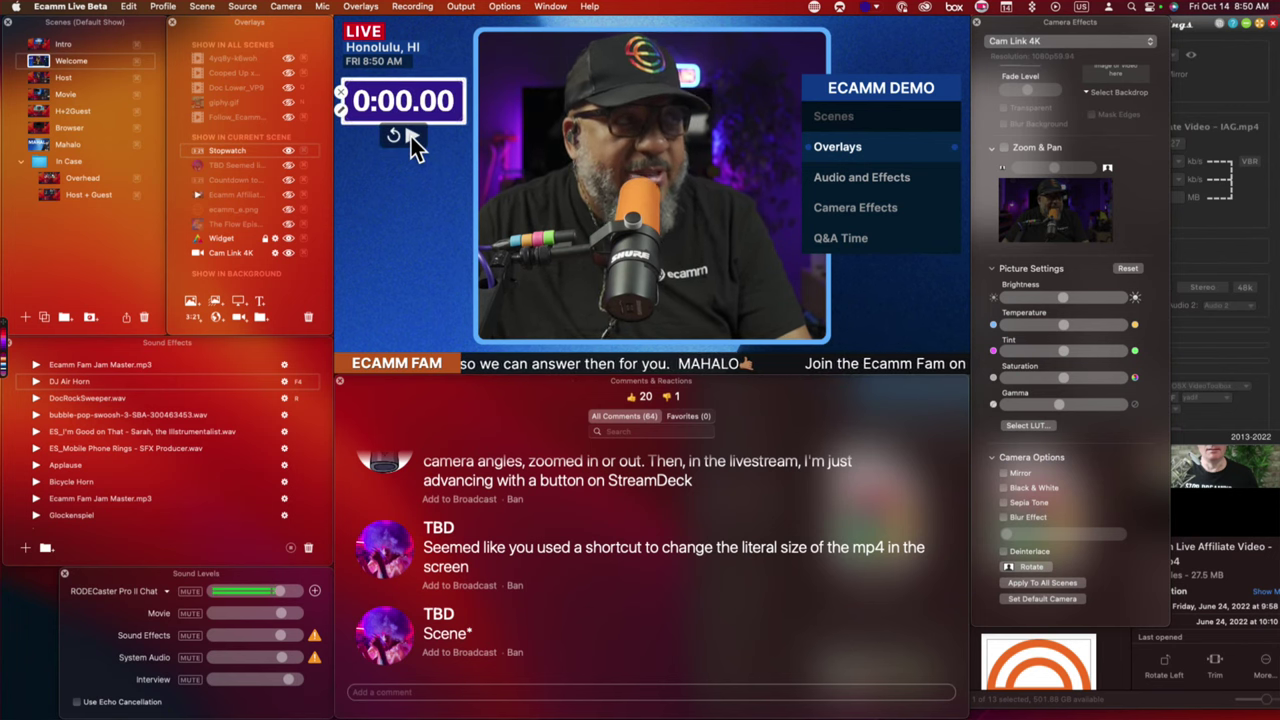
pyautogui.click(411, 137)
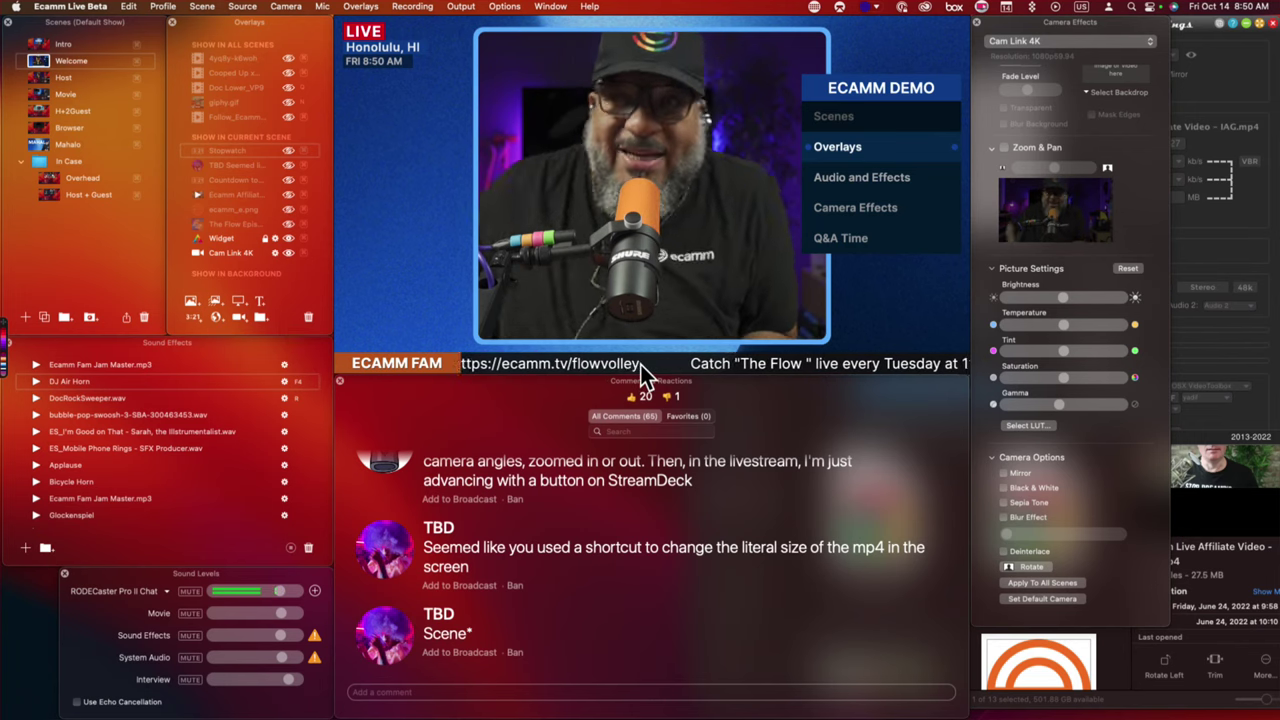
# Add the converted Ecamm Live Affiliate Video - IAG_VP9.webm from the Ecamm Assets folder to the Welcome scene as a video overlay.
pyautogui.click(1214, 250)
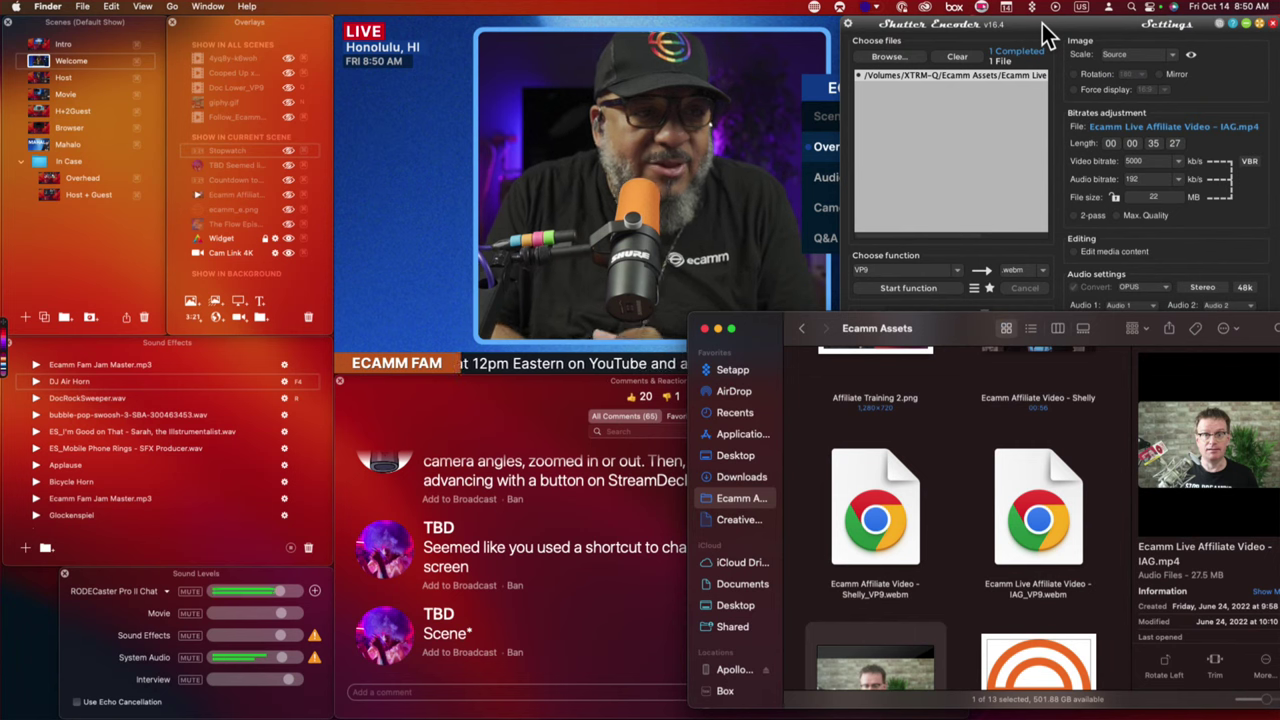
pyautogui.click(1037, 489)
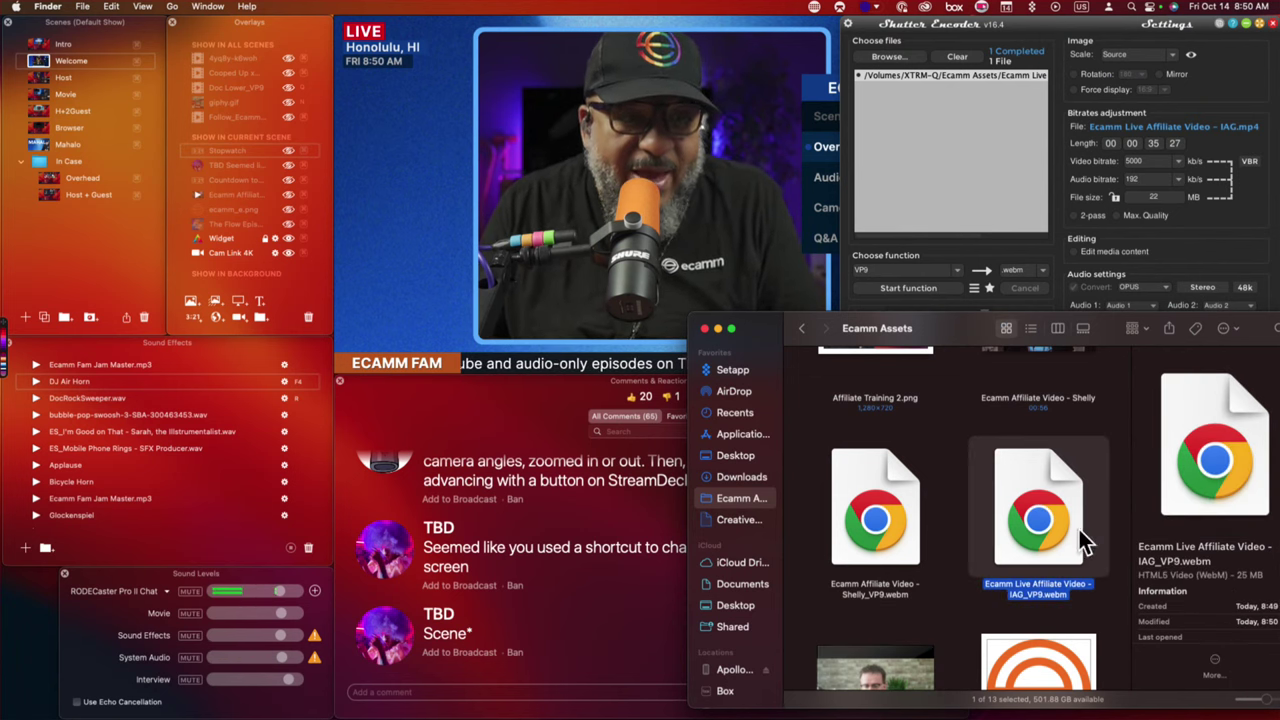
pyautogui.moveTo(1069, 512); pyautogui.dragTo(592, 236)
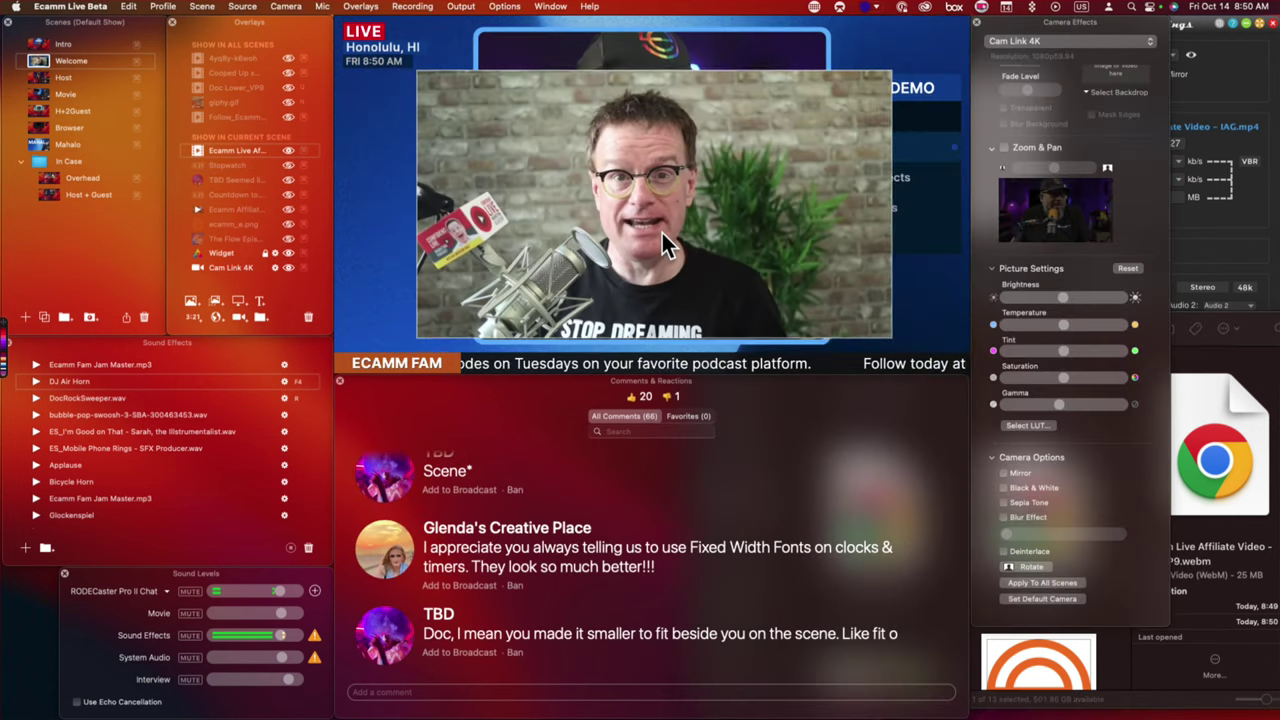
# Reposition the IAG video overlay over the presenter and repeatedly shrink and enlarge it, ending at a size covering most of the scene.
pyautogui.moveTo(567, 230); pyautogui.dragTo(549, 216)
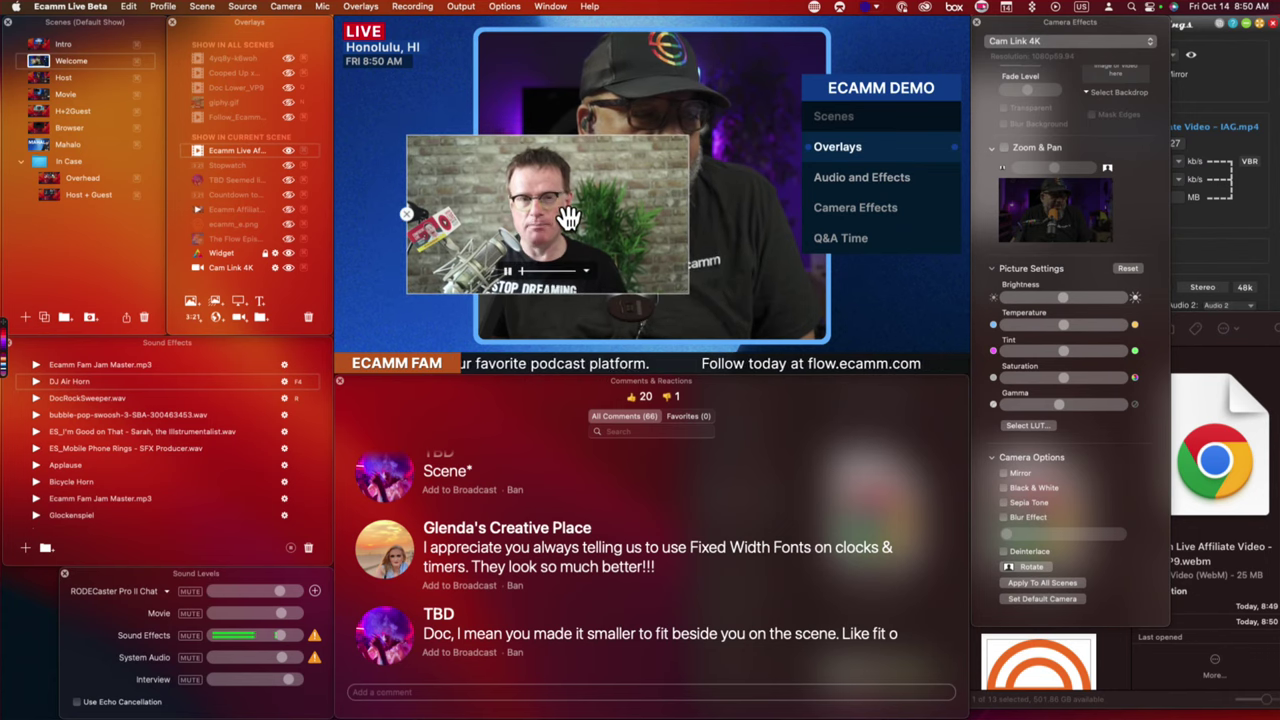
pyautogui.scroll(-1, 567, 220)
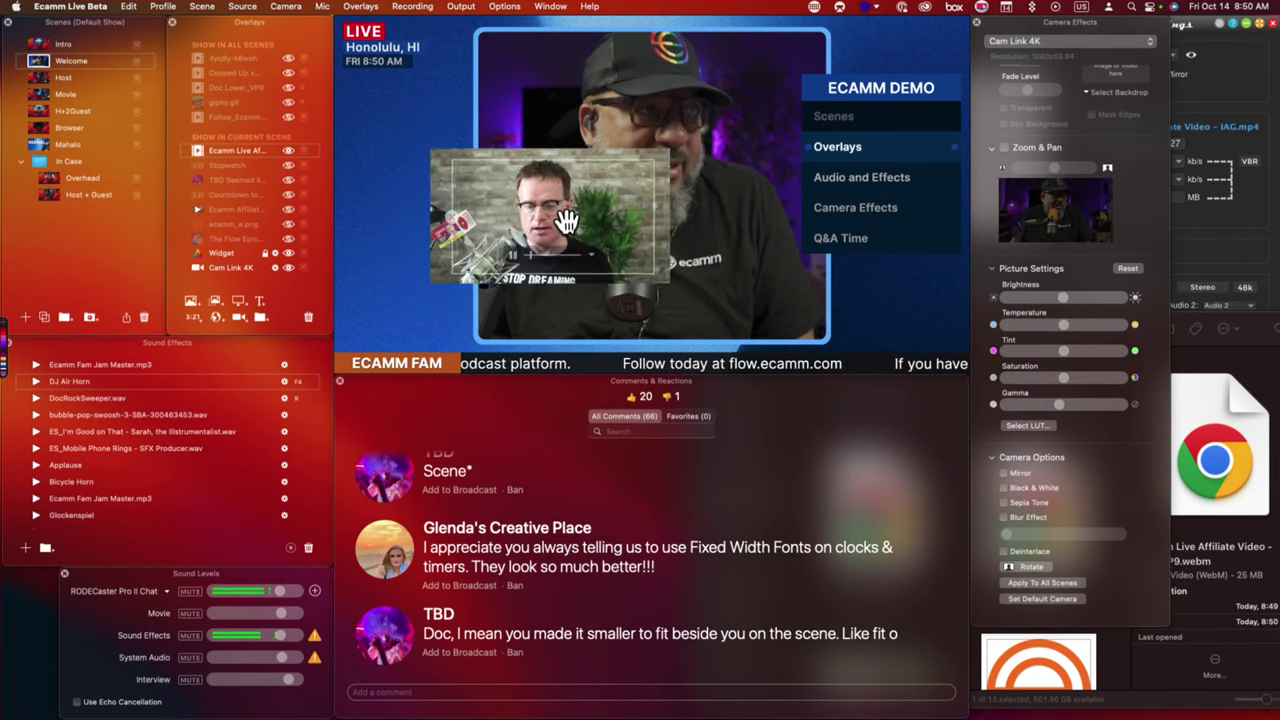
pyautogui.scroll(2, 567, 220)
pyautogui.scroll(-5, 565, 218)
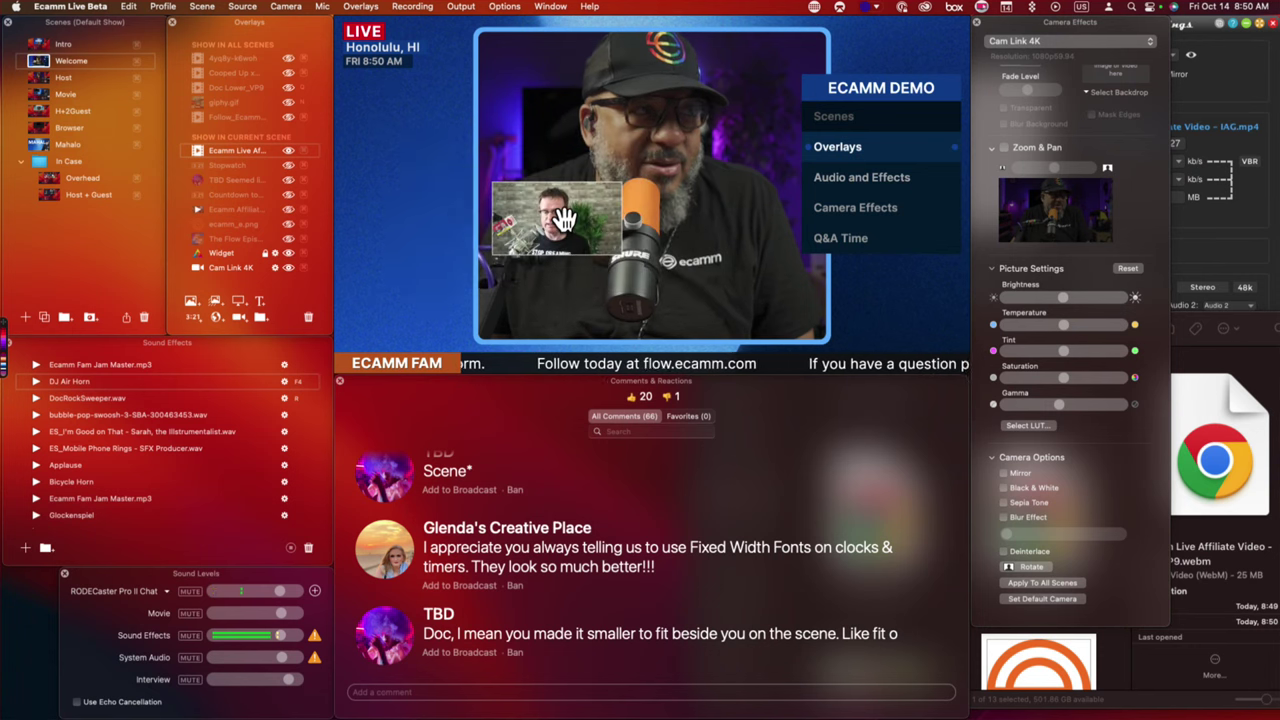
pyautogui.scroll(4, 565, 220)
pyautogui.scroll(-4, 565, 222)
pyautogui.scroll(2, 565, 222)
pyautogui.scroll(-3, 565, 220)
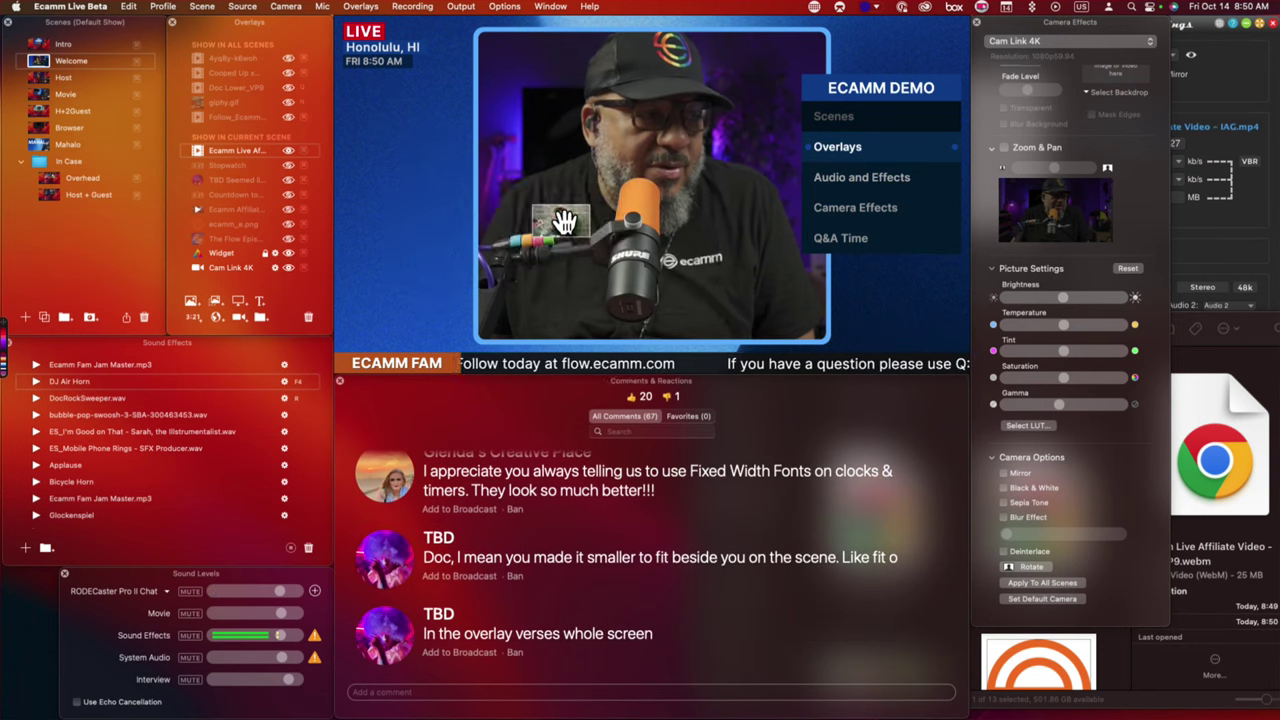
pyautogui.scroll(3, 565, 220)
pyautogui.scroll(-3, 565, 220)
pyautogui.scroll(2, 565, 220)
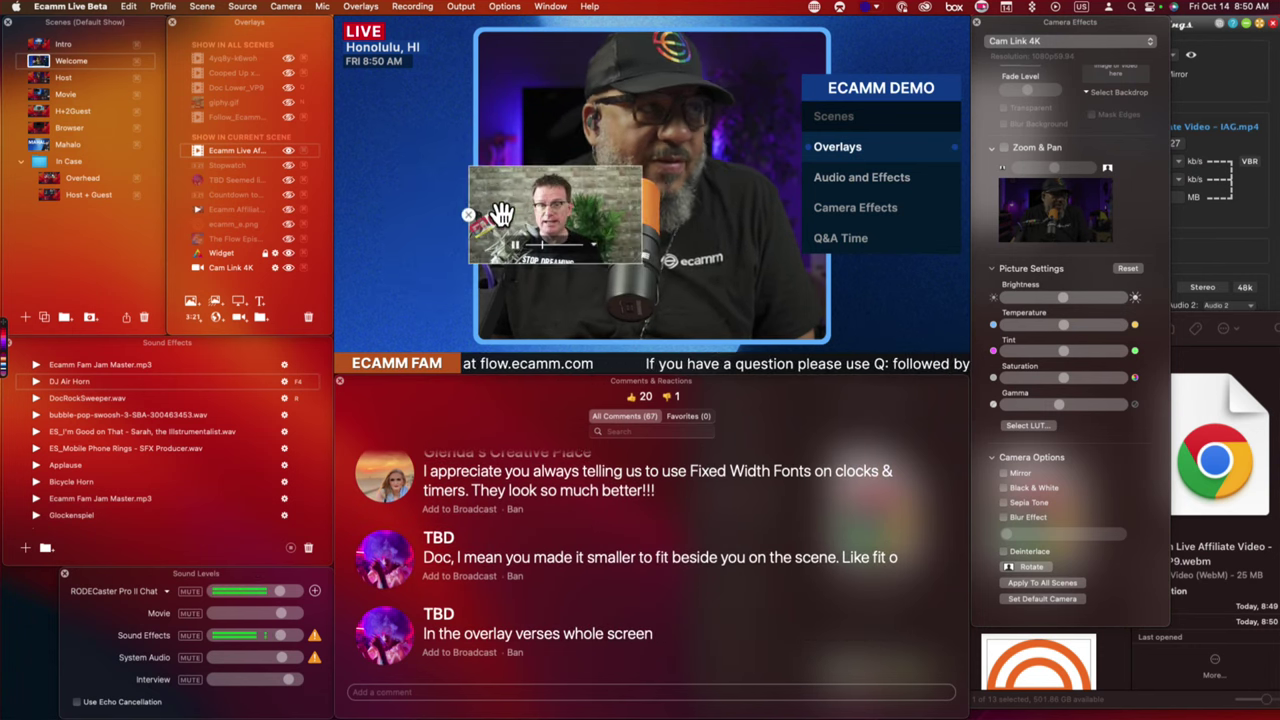
pyautogui.scroll(2, 626, 260)
pyautogui.scroll(-3, 626, 260)
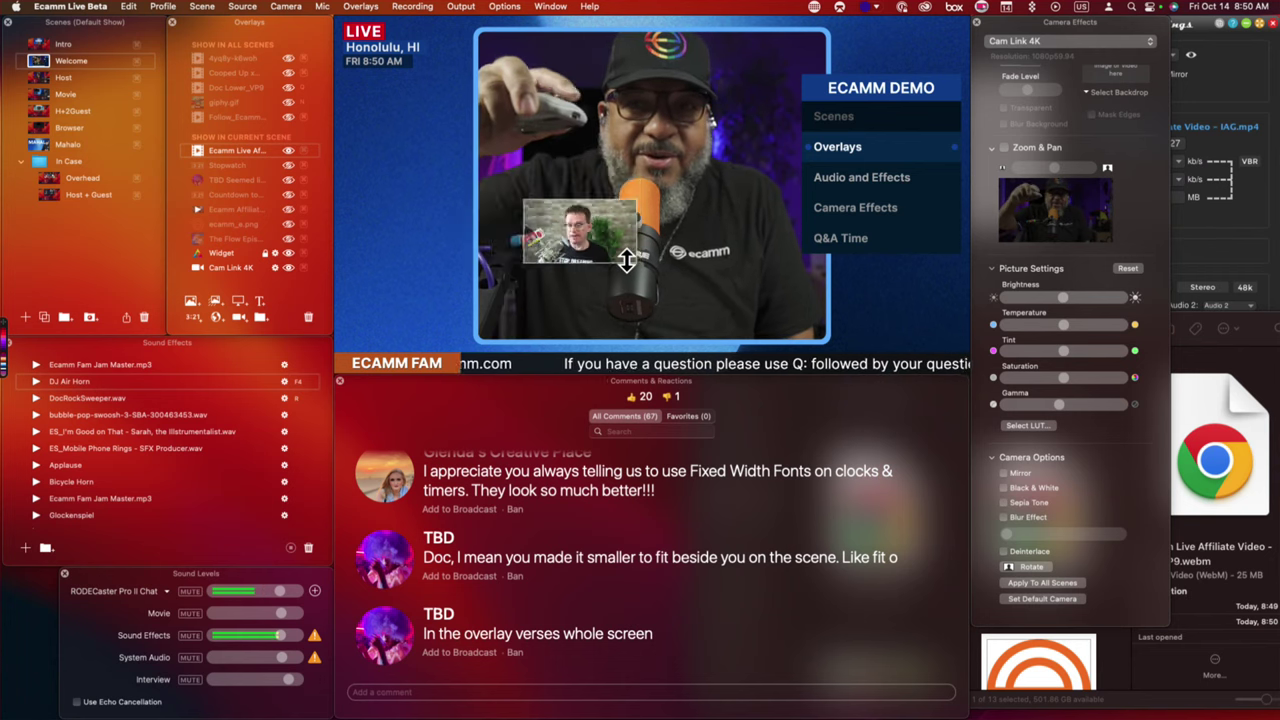
pyautogui.scroll(3, 626, 260)
pyautogui.scroll(-3, 626, 260)
pyautogui.scroll(2, 626, 260)
pyautogui.scroll(4, 626, 260)
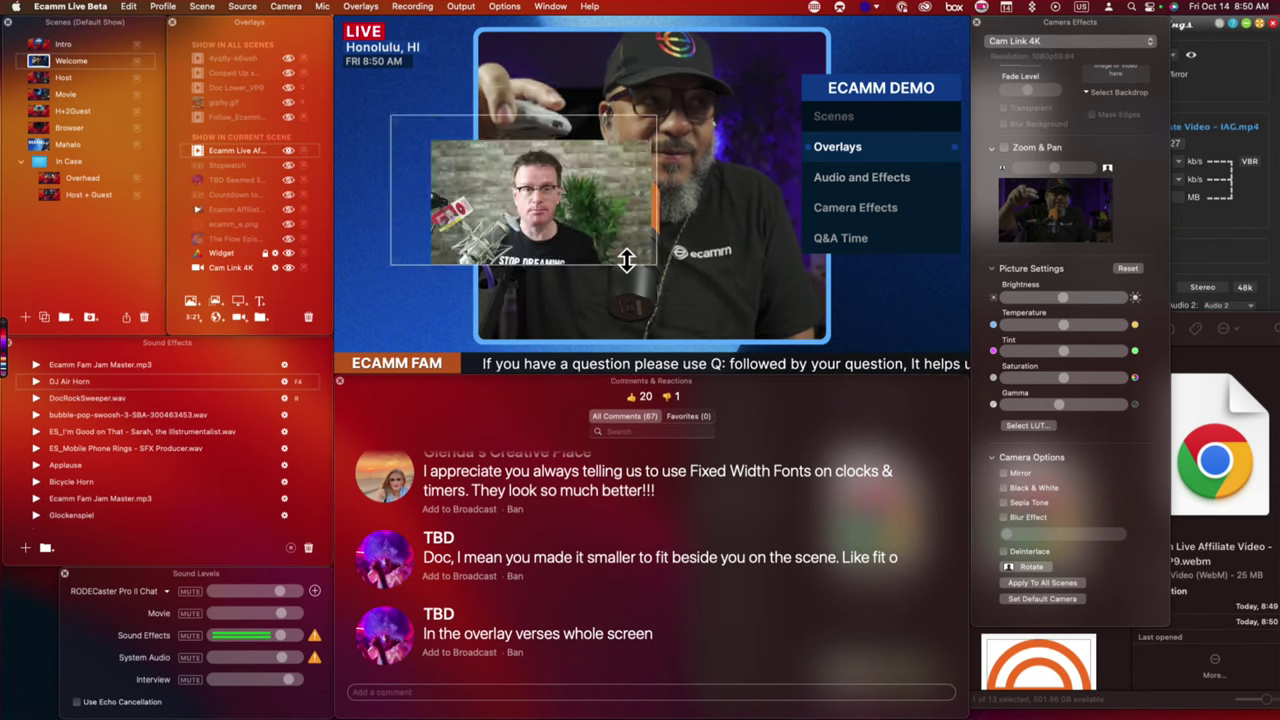
pyautogui.scroll(-3, 626, 260)
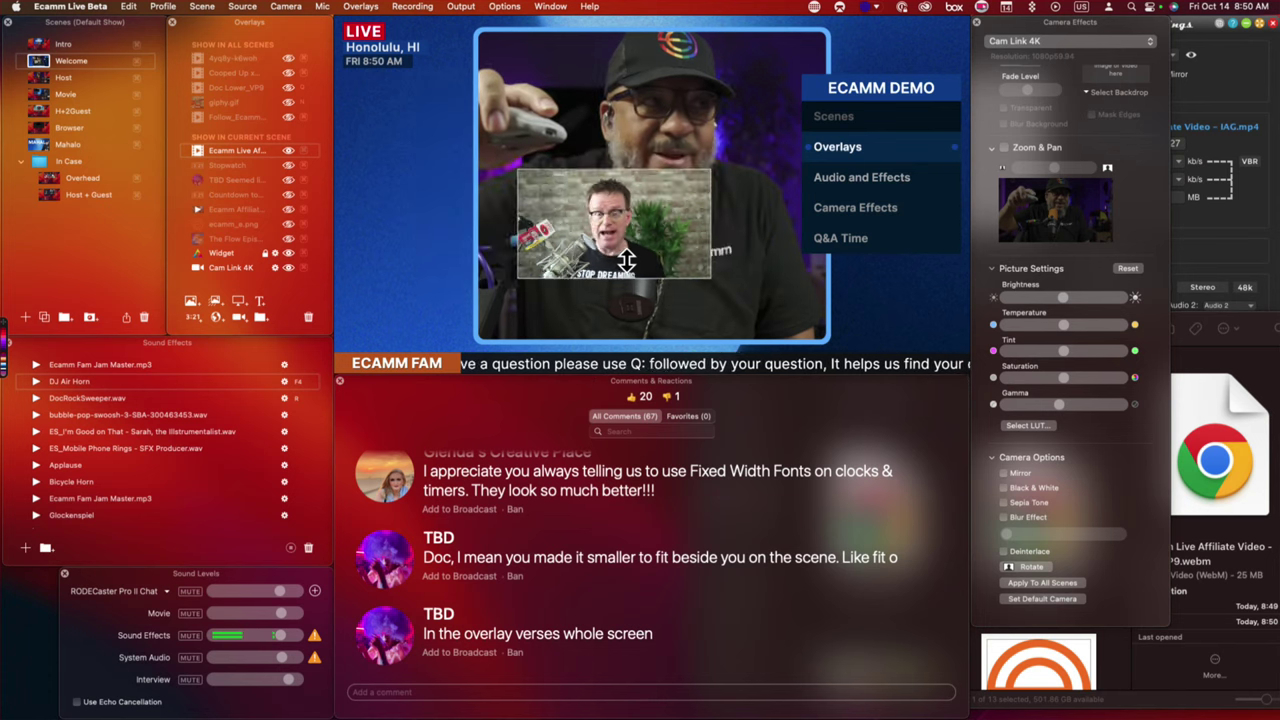
pyautogui.scroll(3, 626, 260)
pyautogui.scroll(-3, 626, 260)
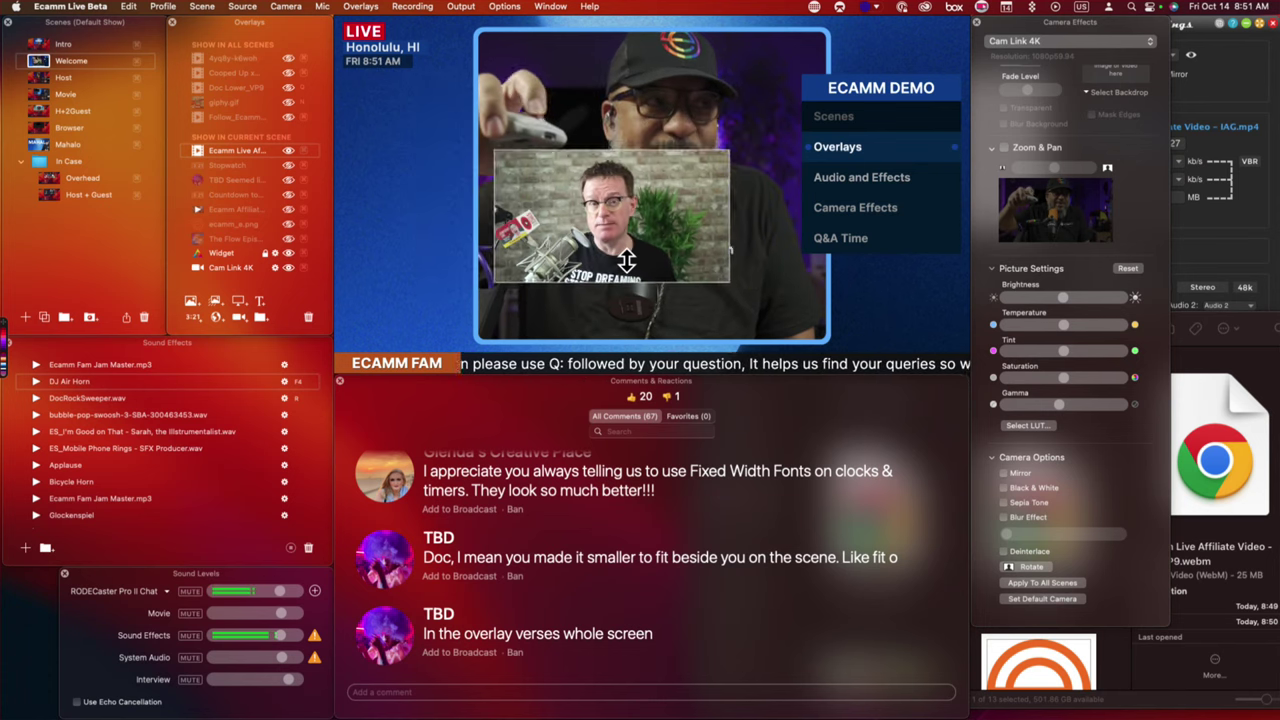
pyautogui.scroll(2, 626, 260)
pyautogui.scroll(2, 626, 260)
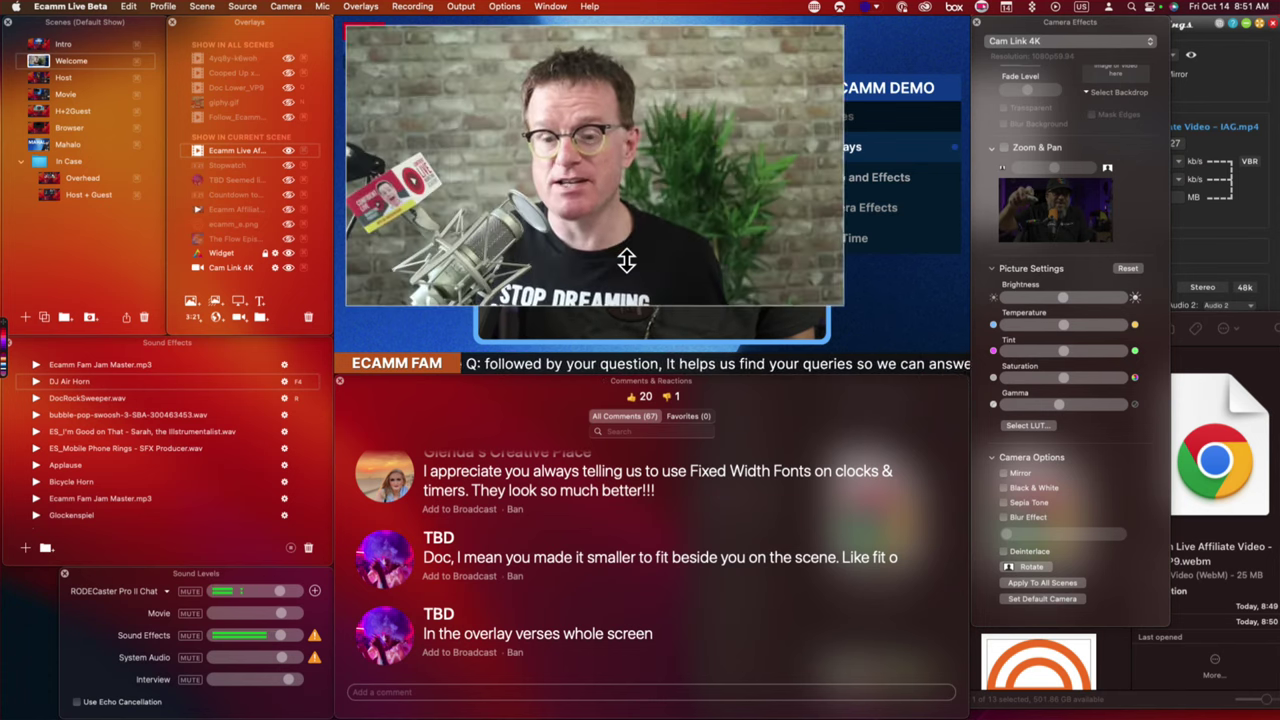
# Shrink the IAG video overlay on the Welcome scene, hide and show it again, then shrink it further and hide it.
pyautogui.scroll(-1, 626, 260)
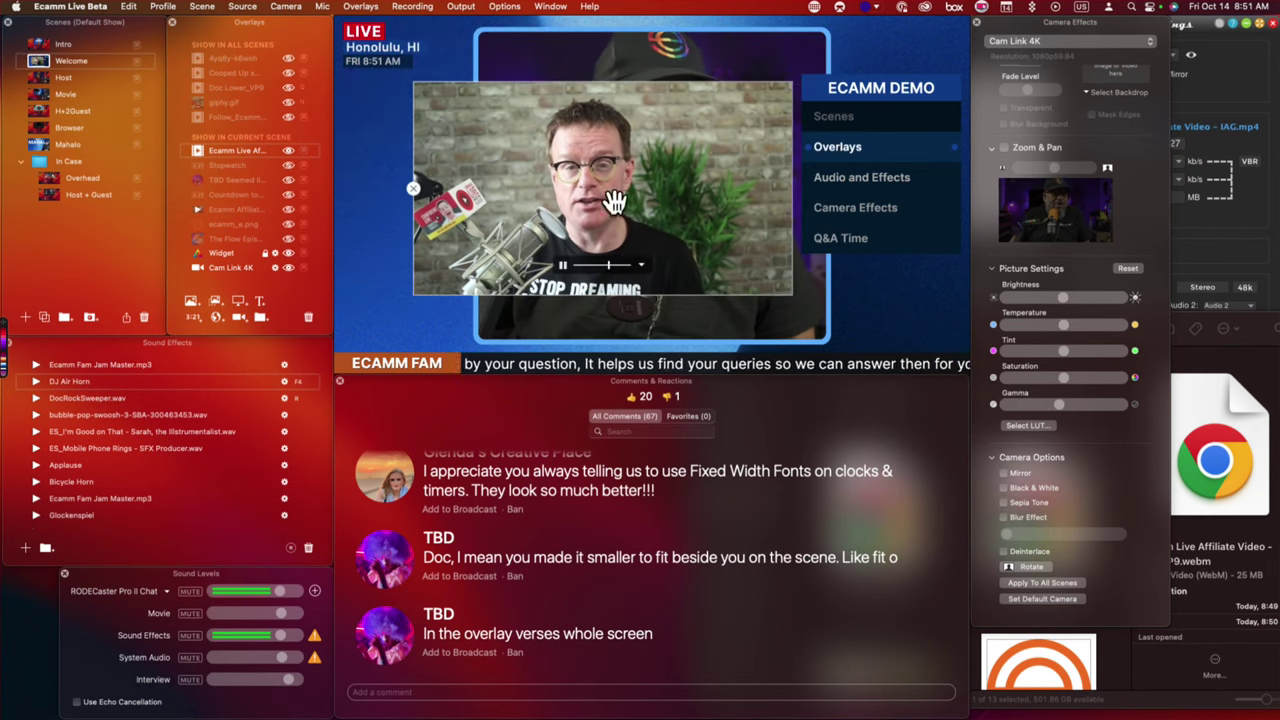
pyautogui.click(414, 189)
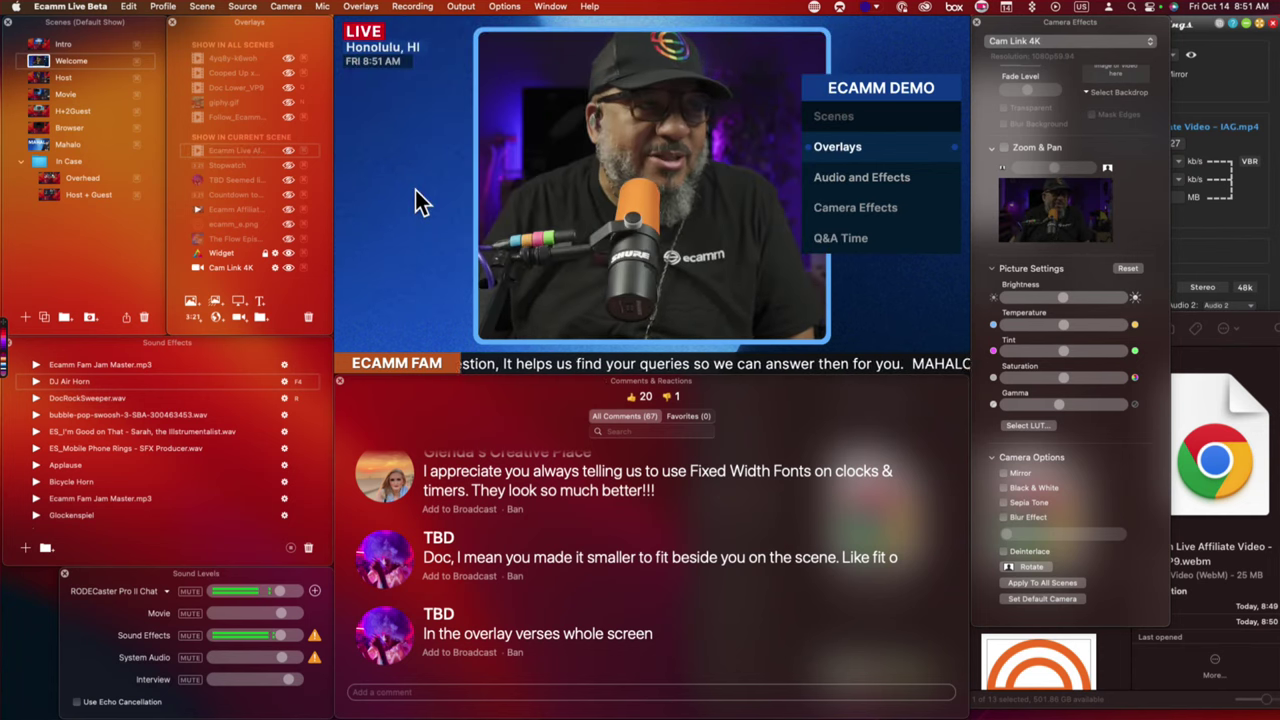
pyautogui.click(282, 150)
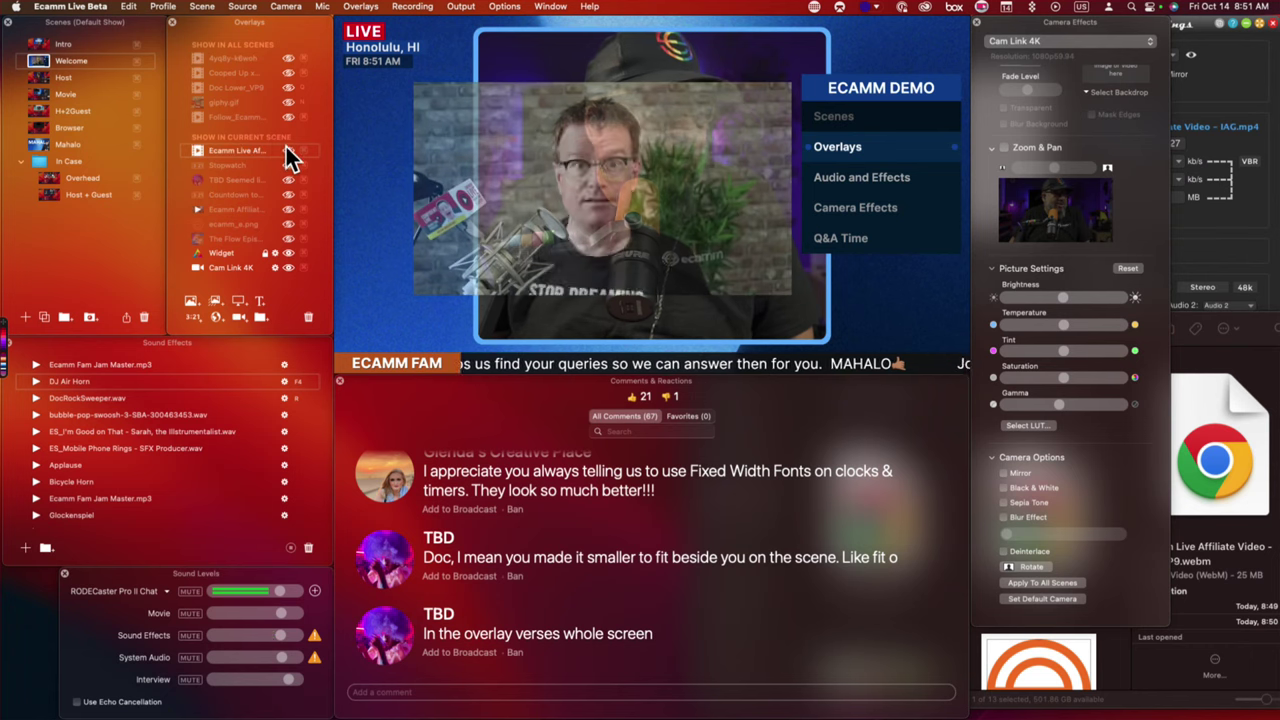
pyautogui.moveTo(792, 295); pyautogui.dragTo(679, 231)
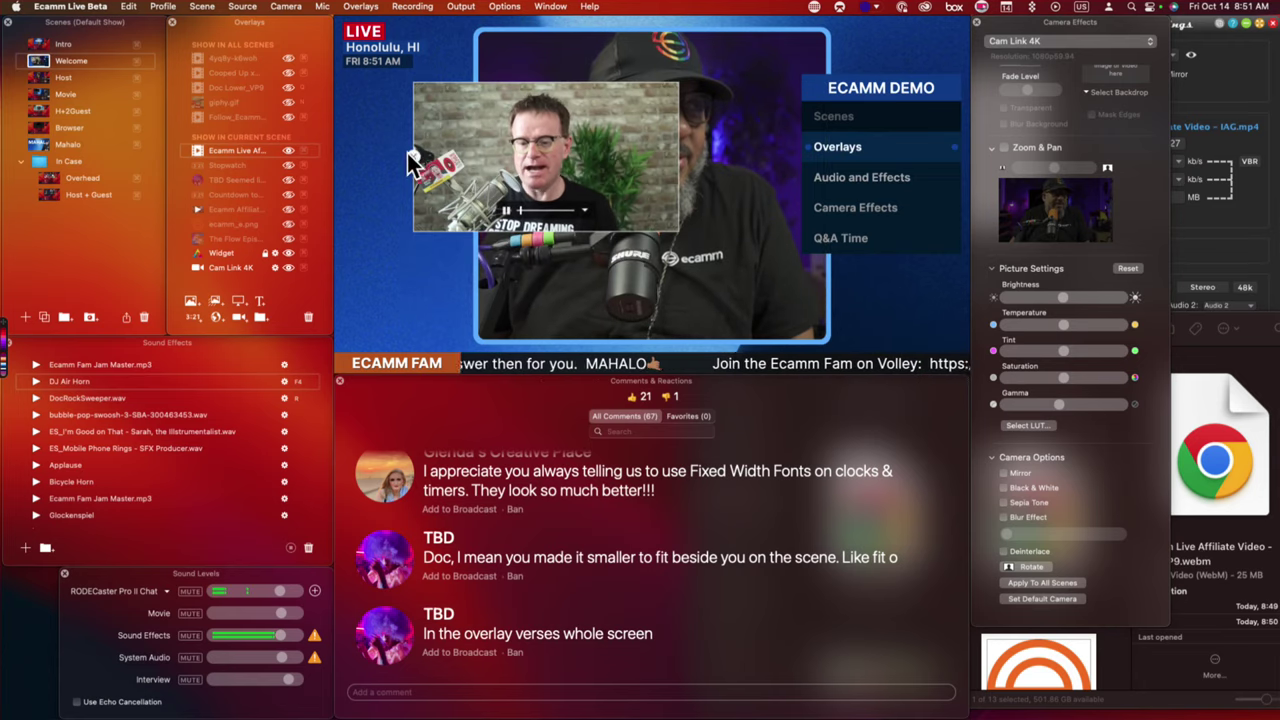
pyautogui.click(414, 157)
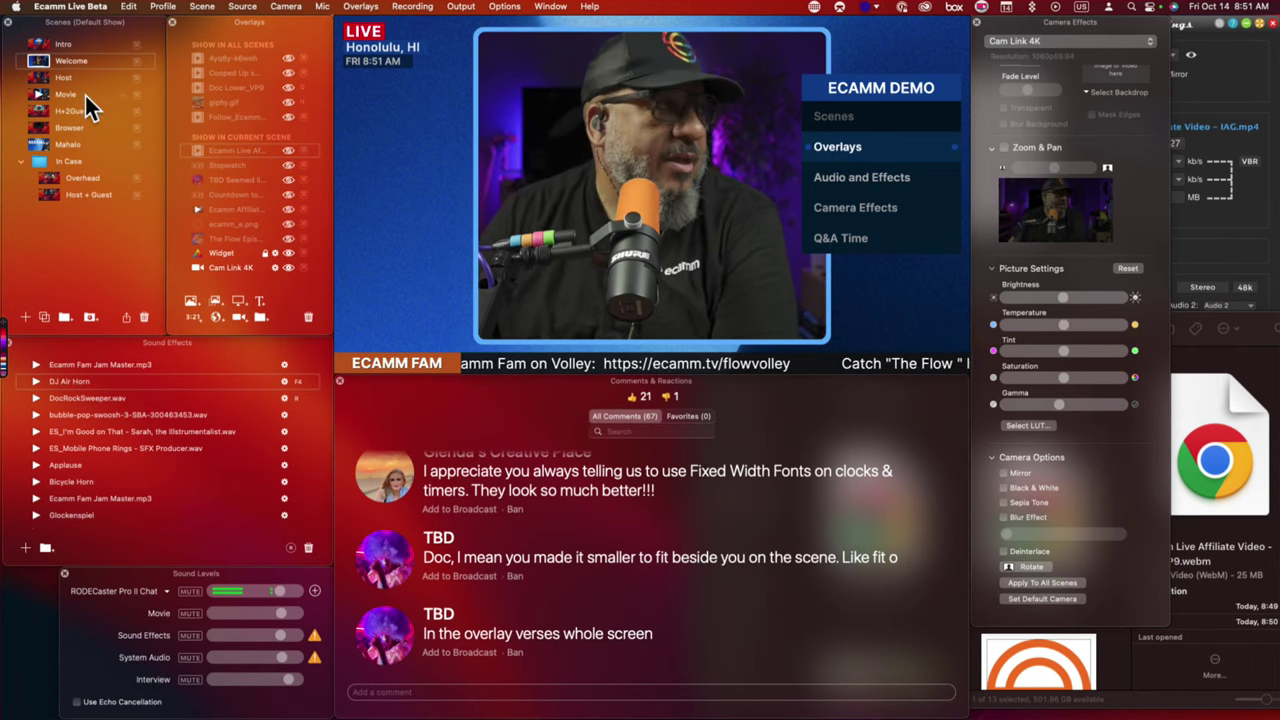
# Run the Browser scene and open the Uno overlays website's overlay library in a second browser tab.
pyautogui.click(38, 133)
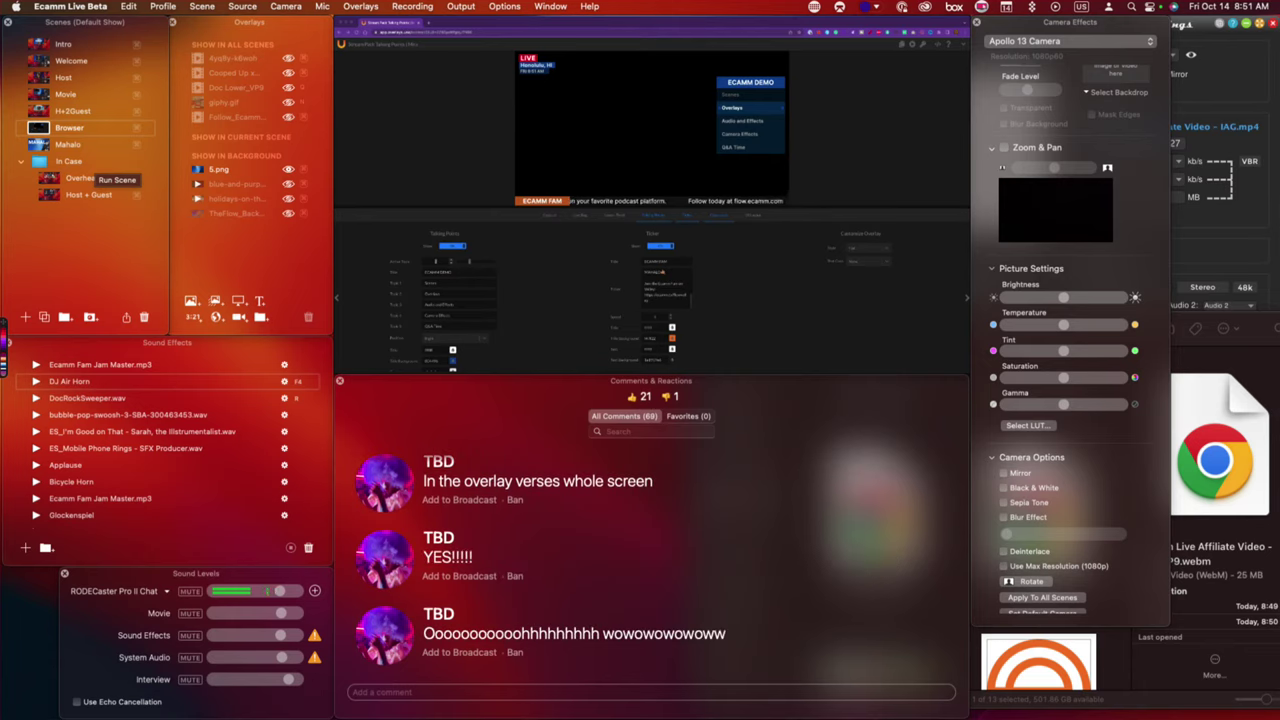
pyautogui.click(429, 23)
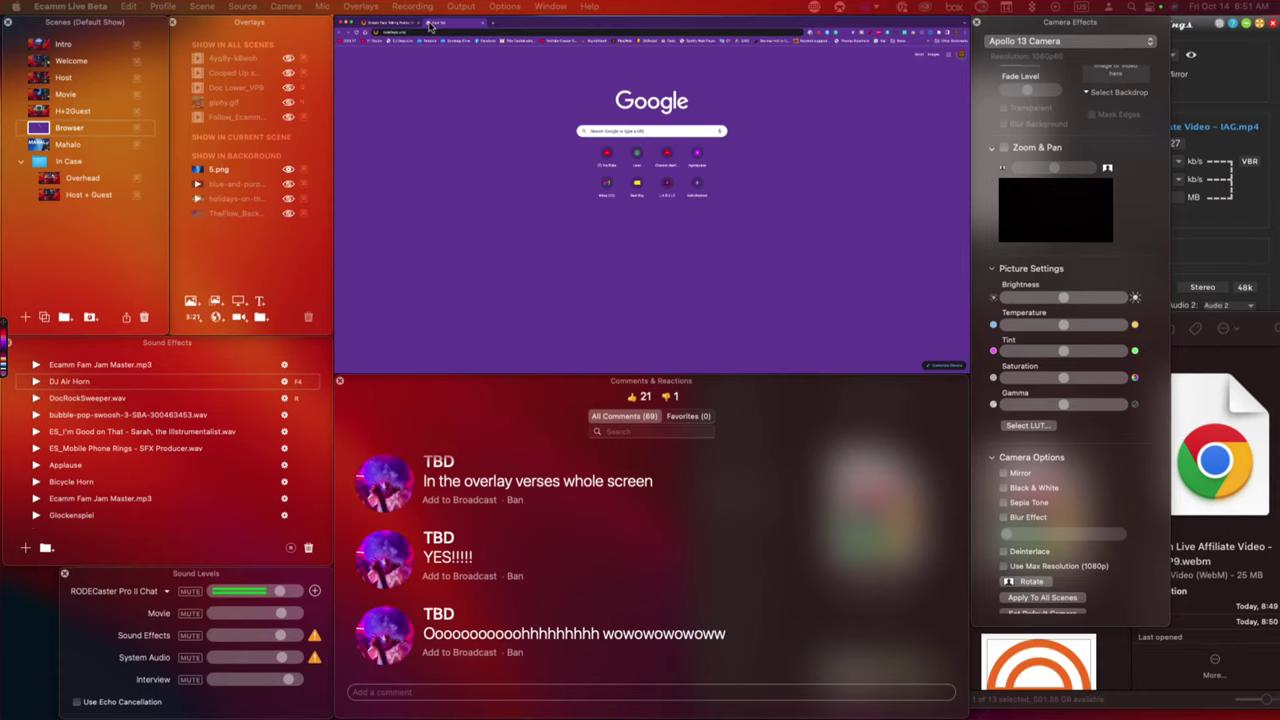
pyautogui.press('Return')
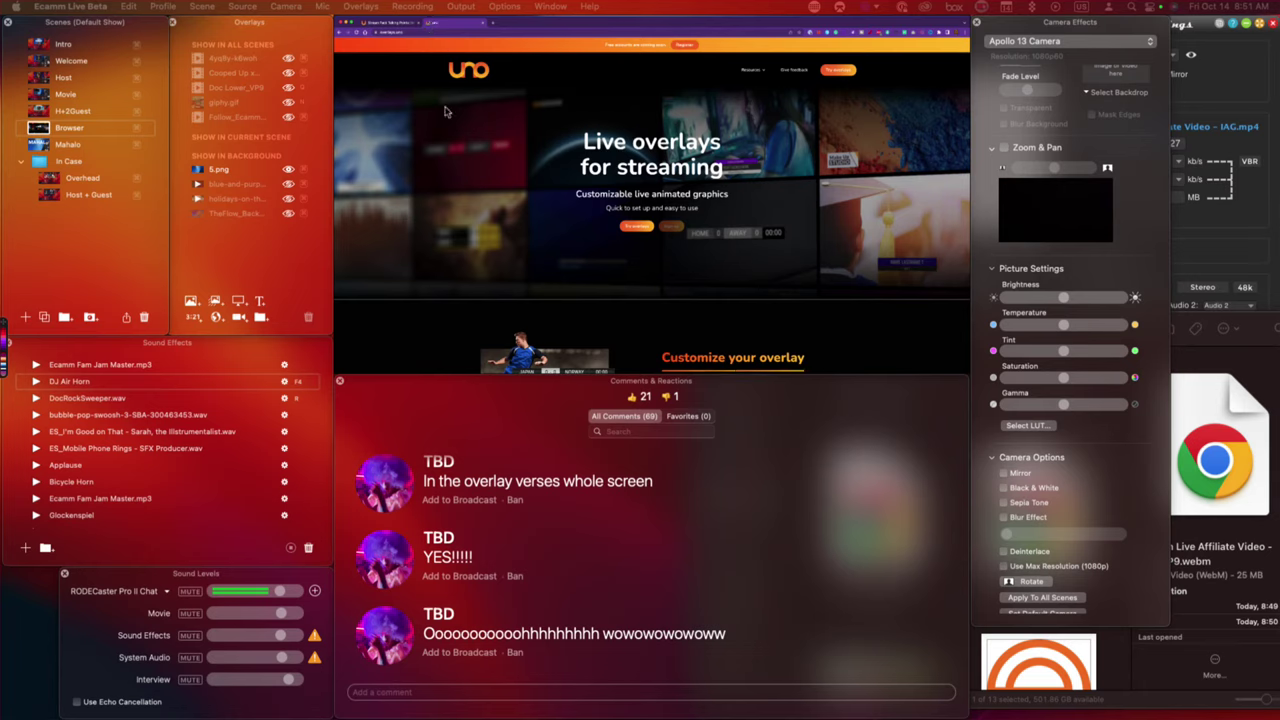
pyautogui.click(839, 72)
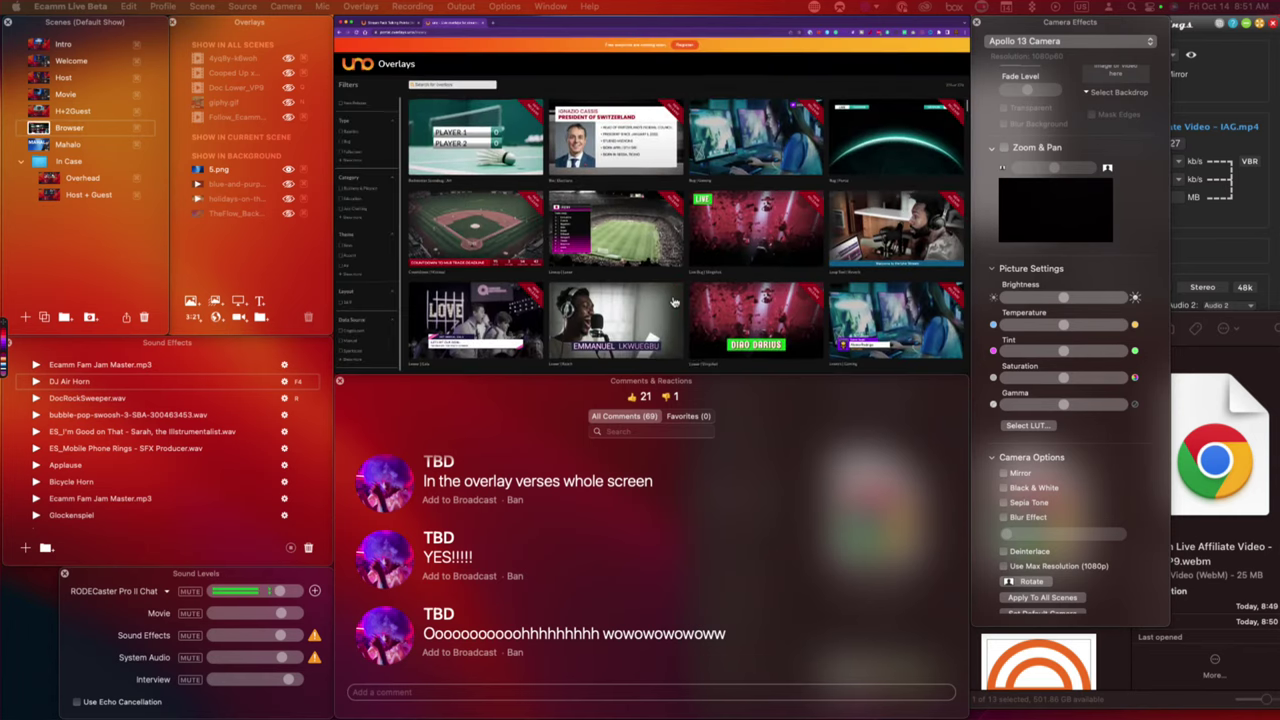
# Look through the overlay templates in the Uno library.
pyautogui.scroll(-5, 674, 300)
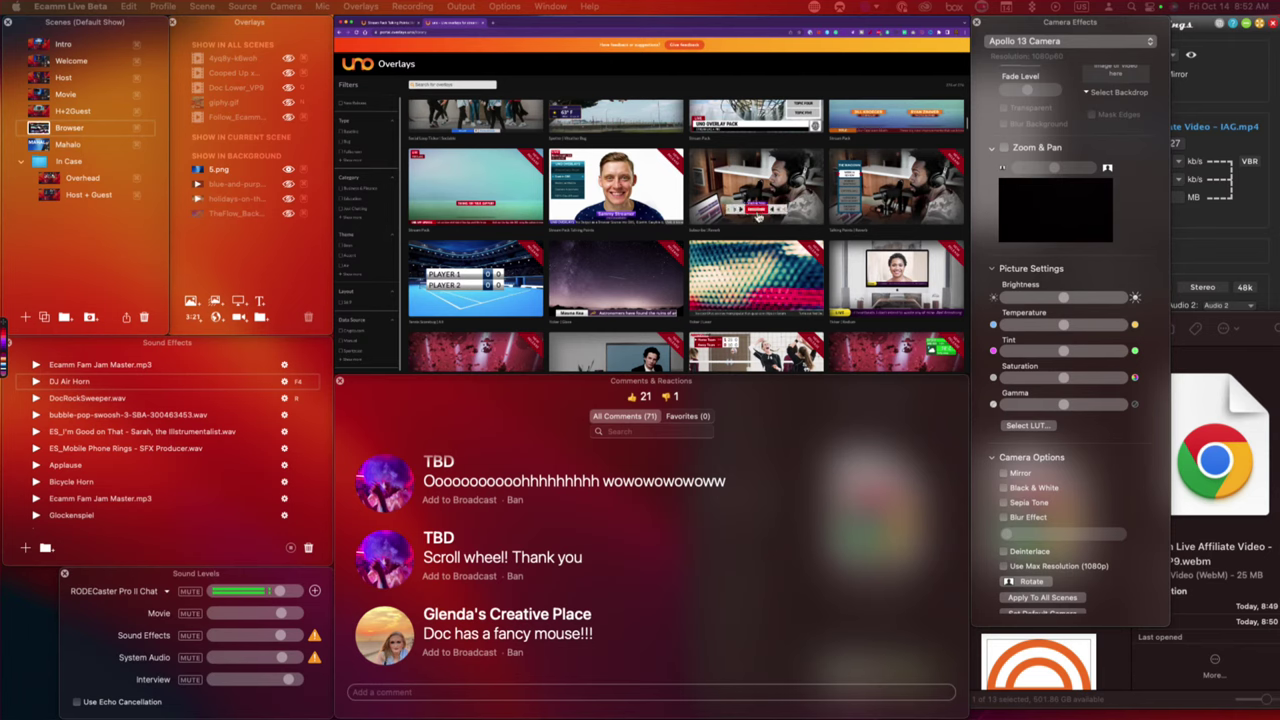
pyautogui.scroll(-3, 700, 262)
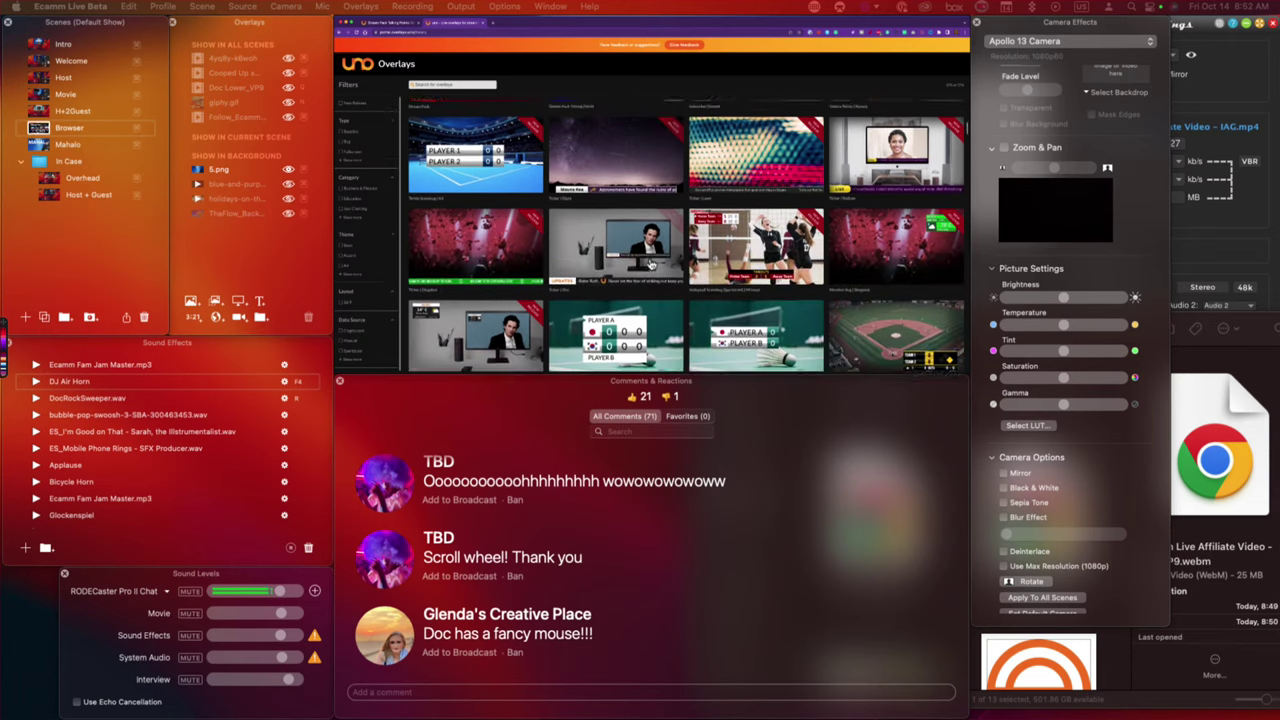
pyautogui.scroll(-5, 624, 270)
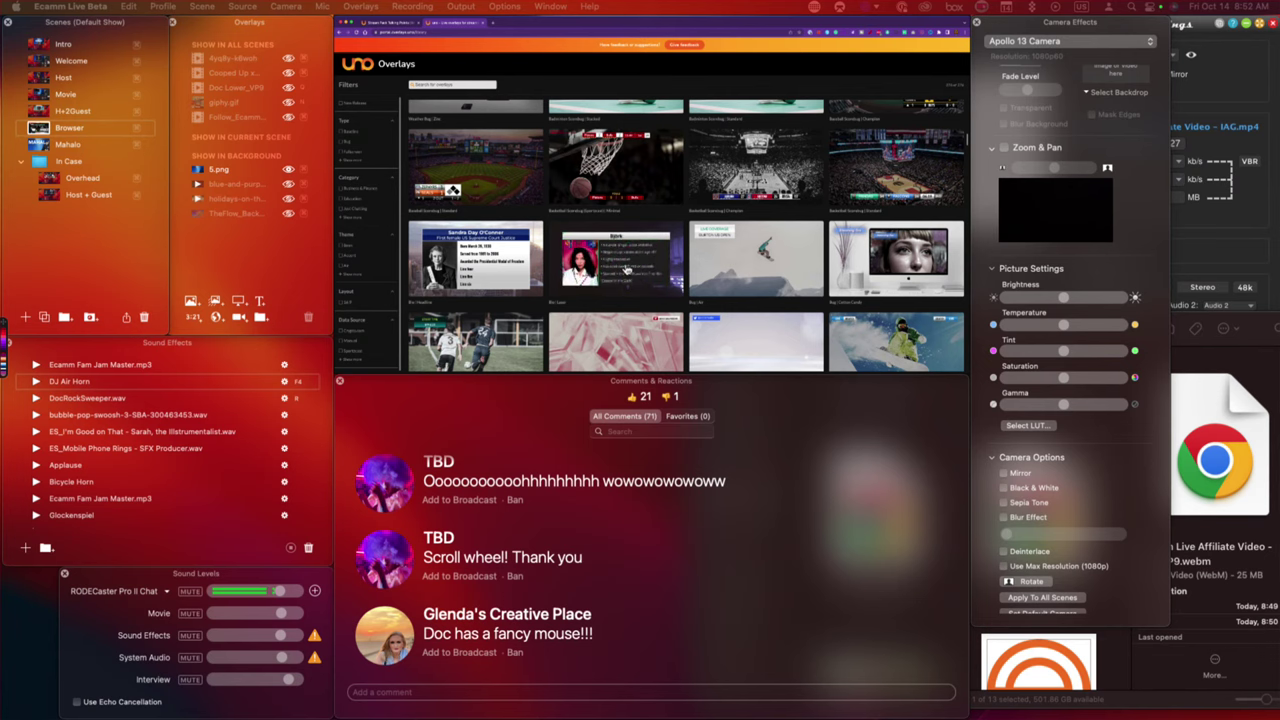
pyautogui.scroll(-2, 626, 270)
pyautogui.scroll(7, 626, 268)
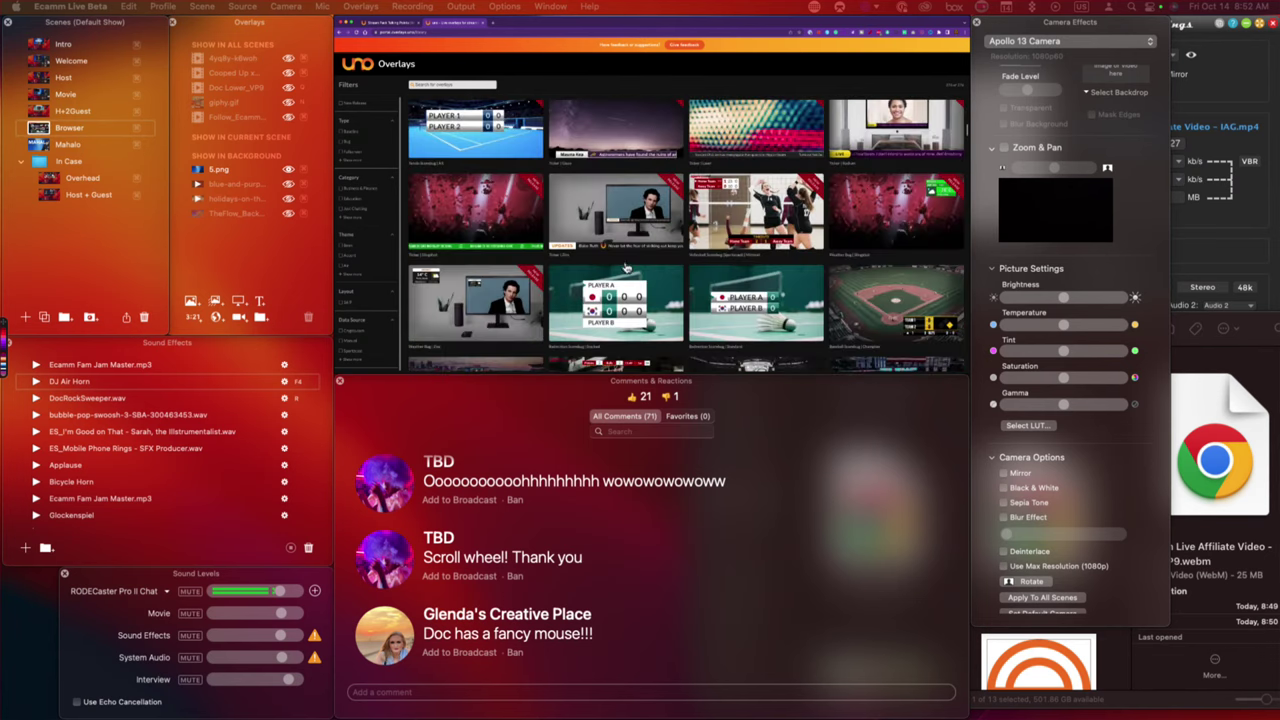
# Return to the Talking Points overlay's control page and paste its output link as the URL of a new widget overlay in Ecamm Live.
pyautogui.click(396, 24)
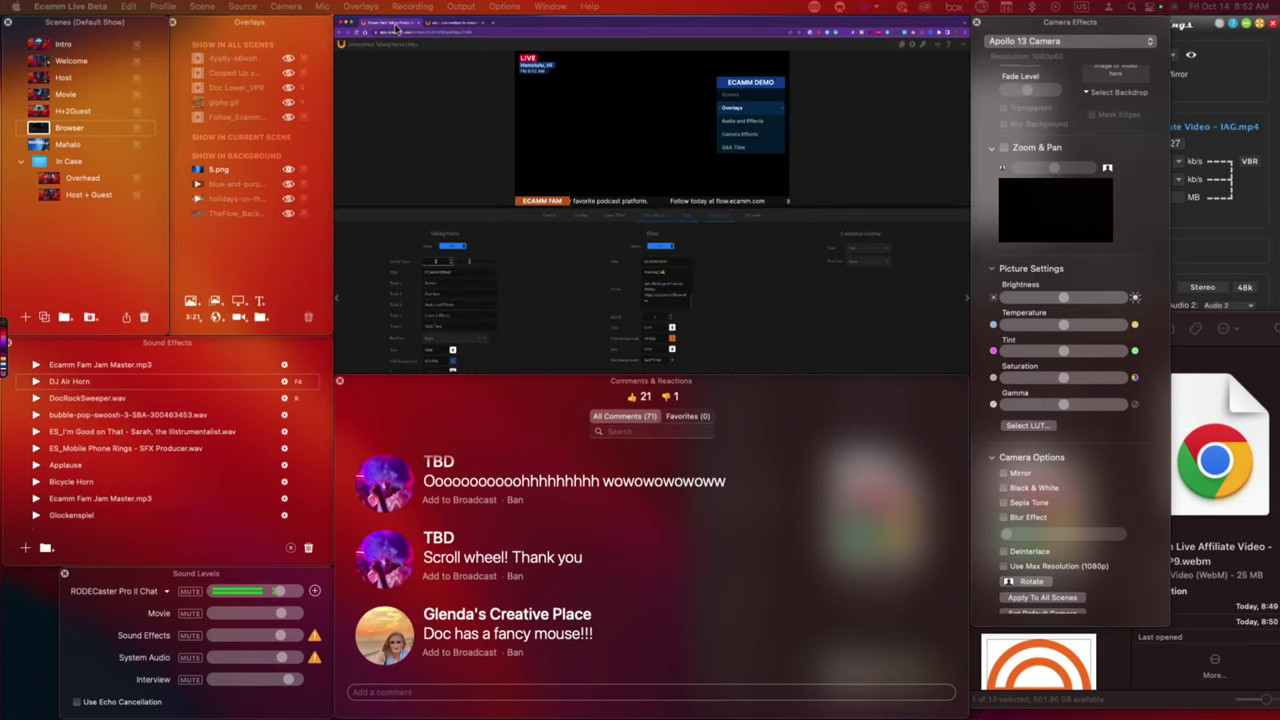
pyautogui.click(548, 219)
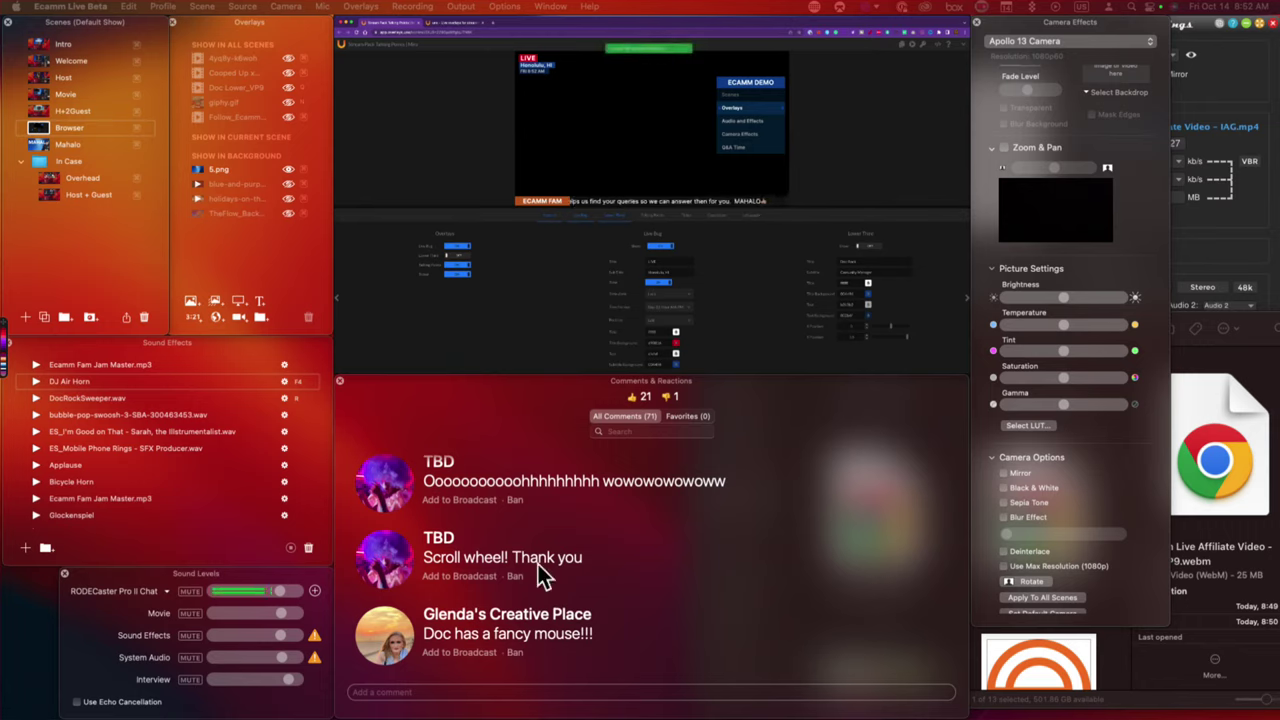
pyautogui.click(216, 317)
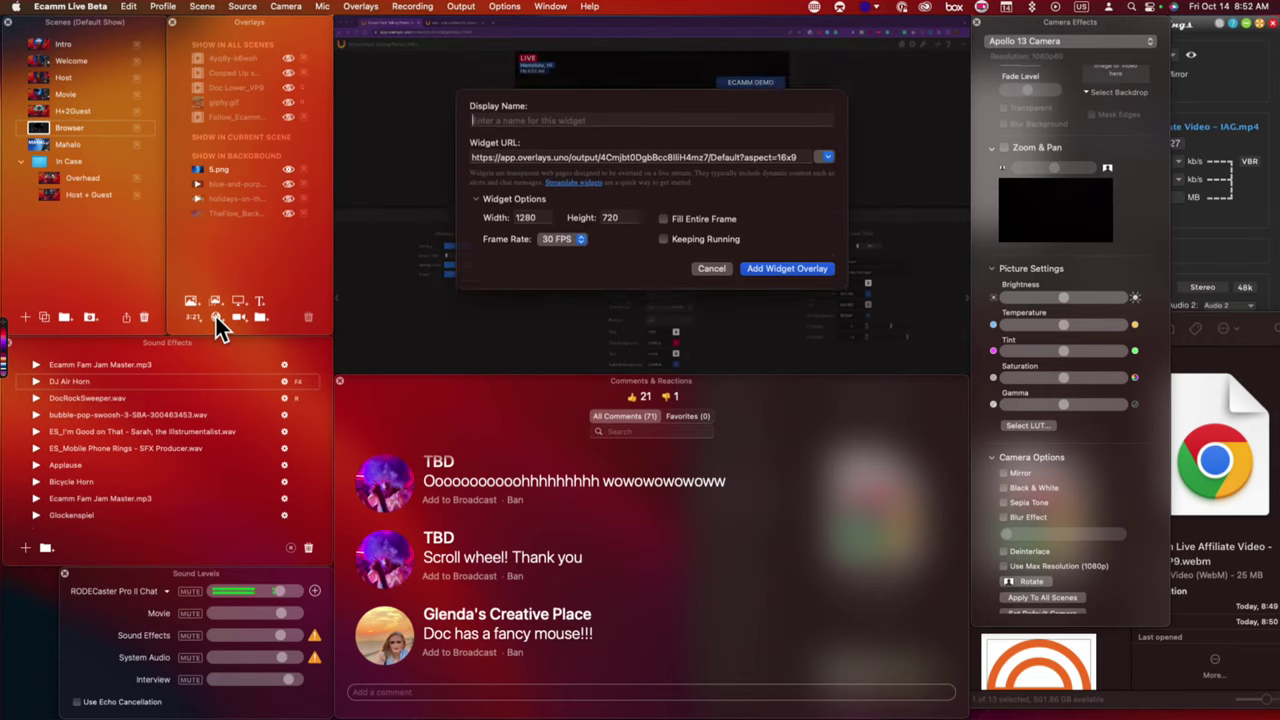
pyautogui.tripleClick(609, 161)
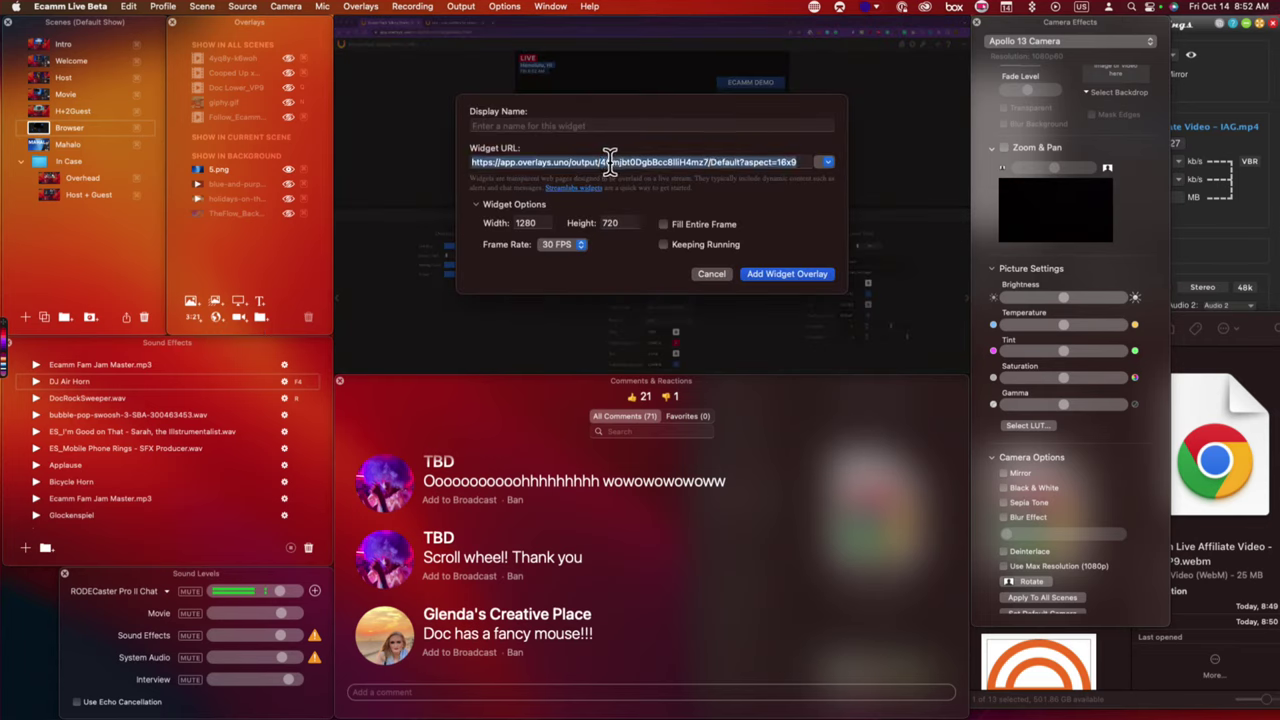
pyautogui.press('super+v')
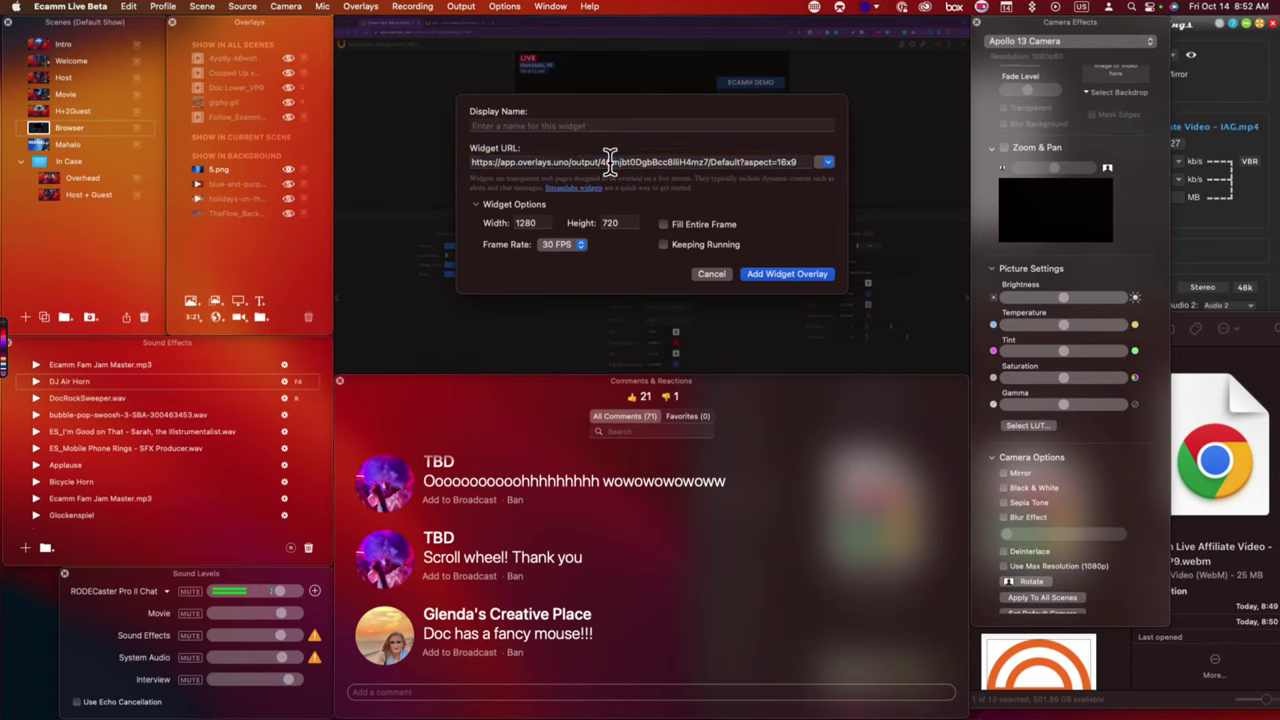
# Set the new widget overlay's width to 1920 and height to 1080 for the Browser scene.
pyautogui.doubleClick(538, 222)
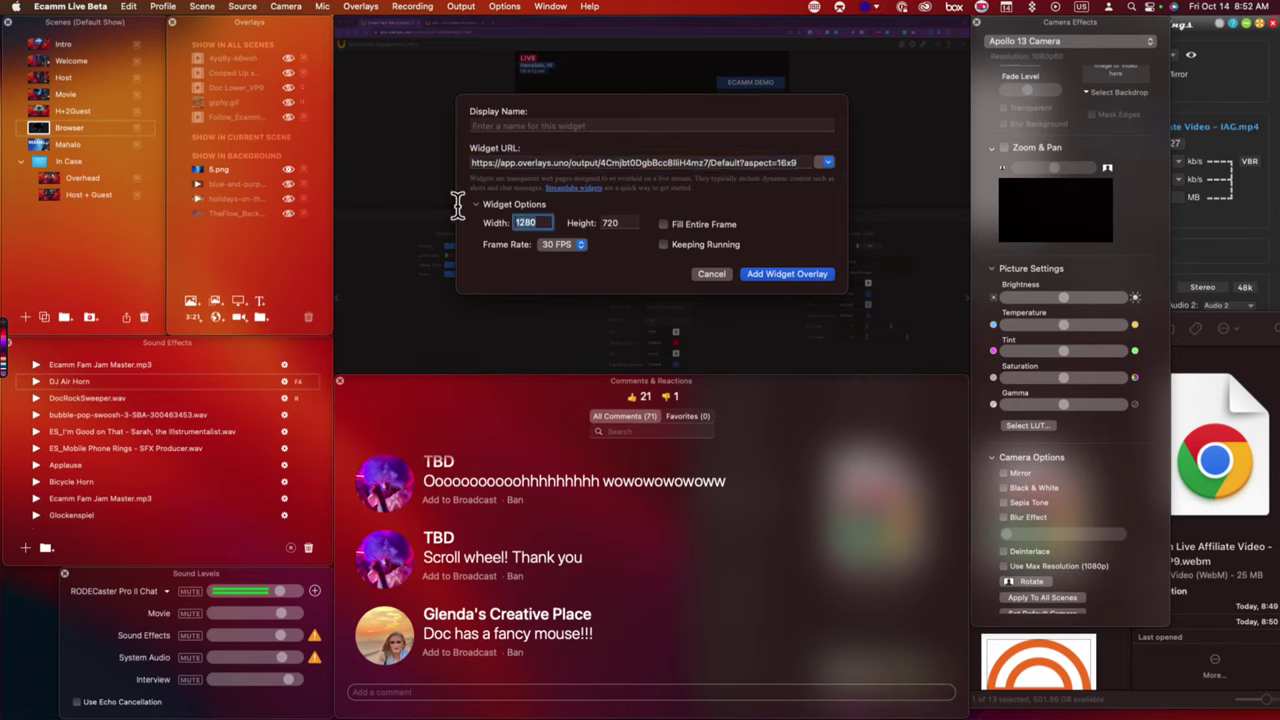
pyautogui.write('1')
pyautogui.doubleClick(620, 218)
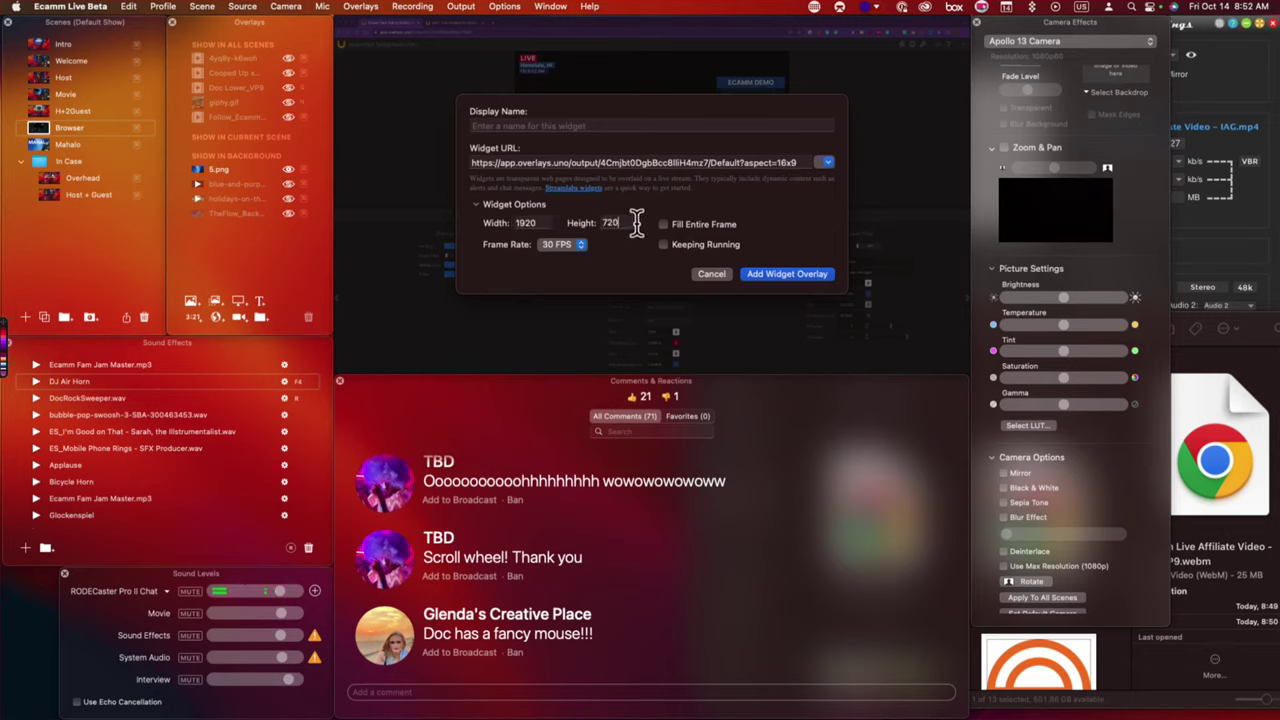
pyautogui.write('1080')
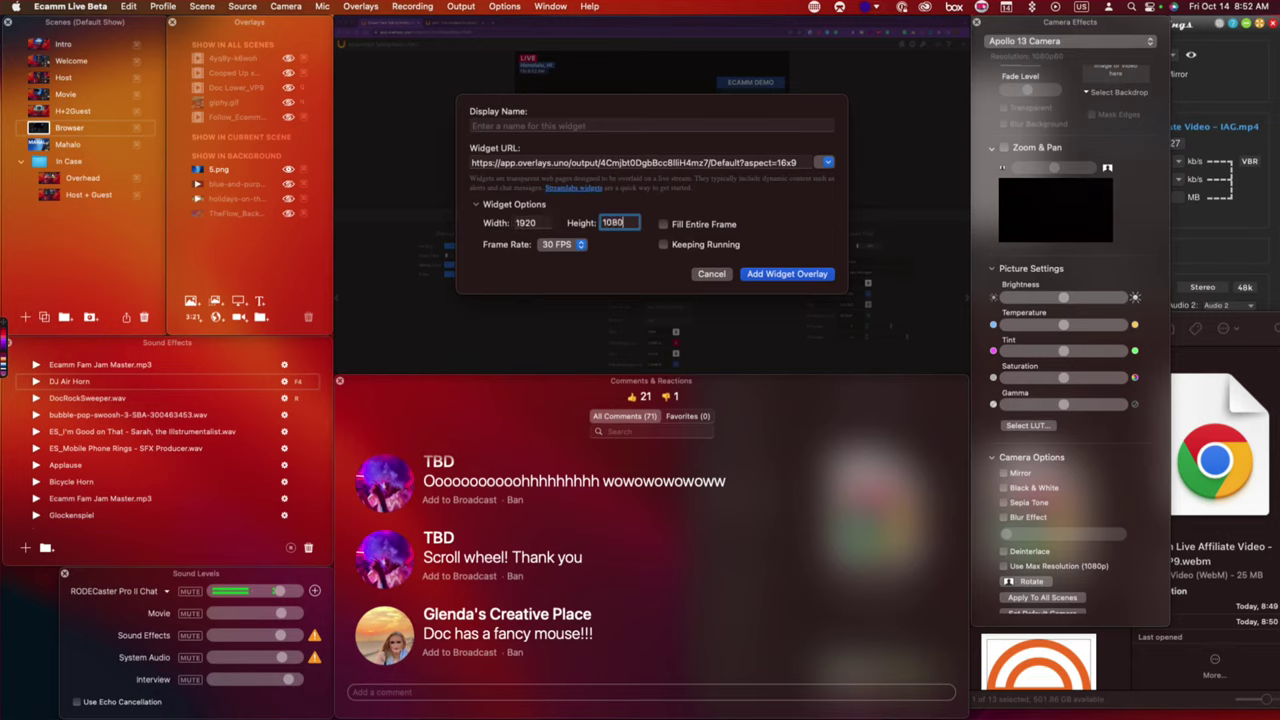
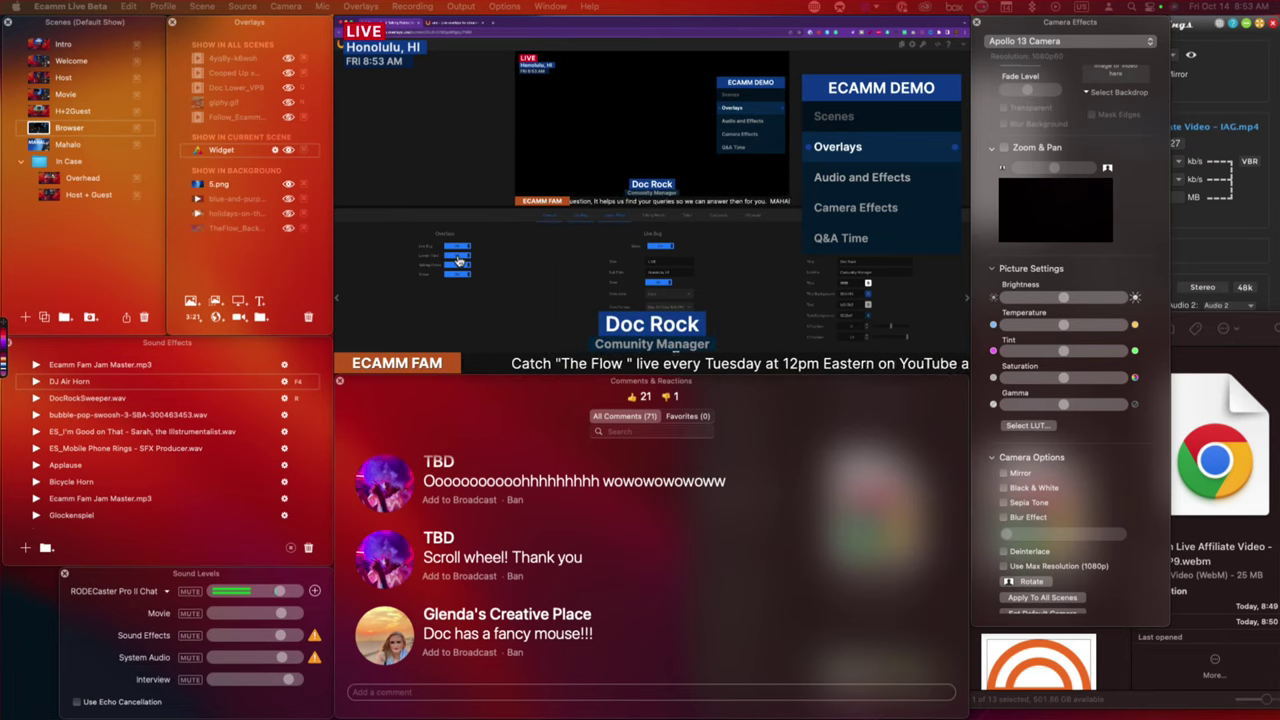
# Turn off the lower third in the overlay controls, and switch the talking points, ticker and live bug off and on again.
pyautogui.click(457, 256)
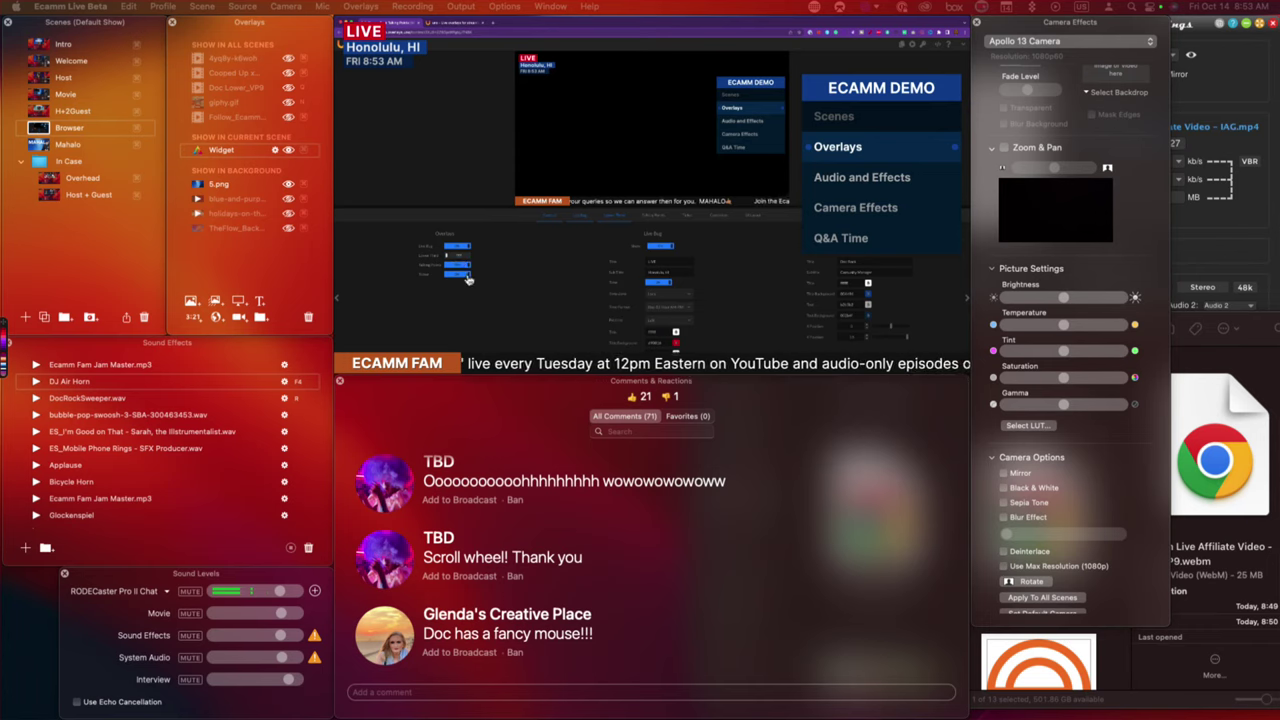
pyautogui.click(457, 265)
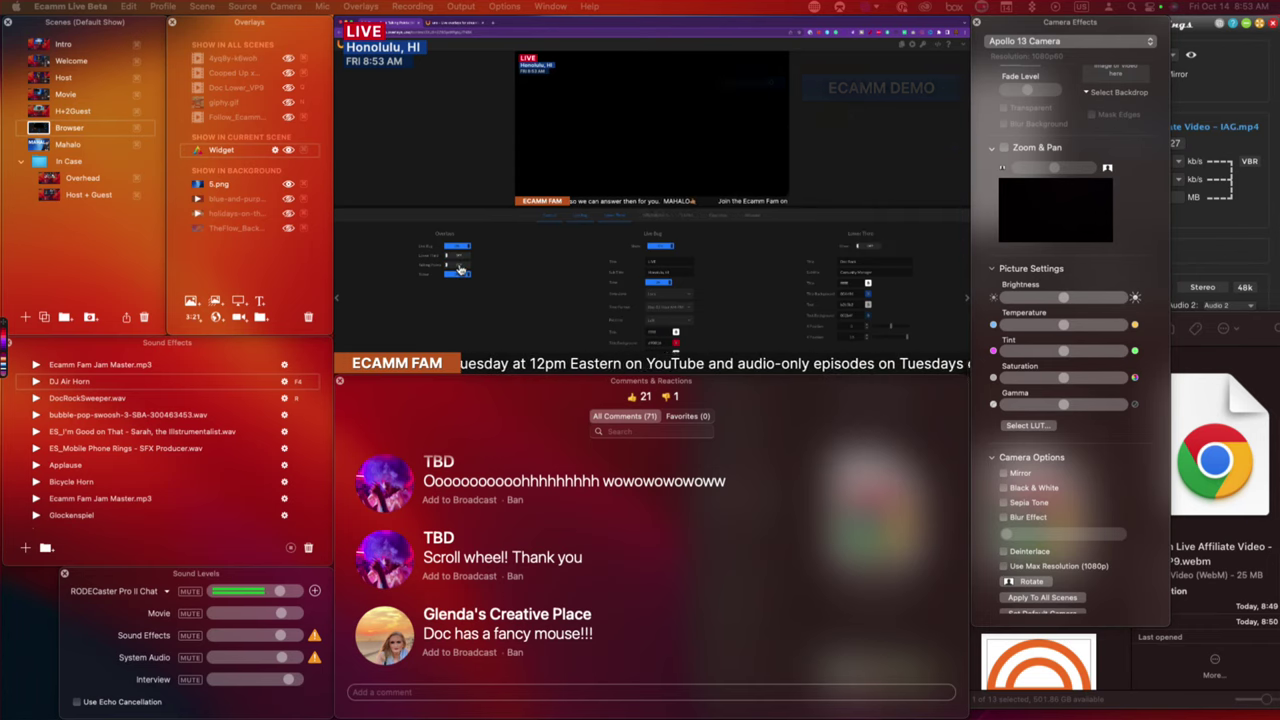
pyautogui.click(457, 265)
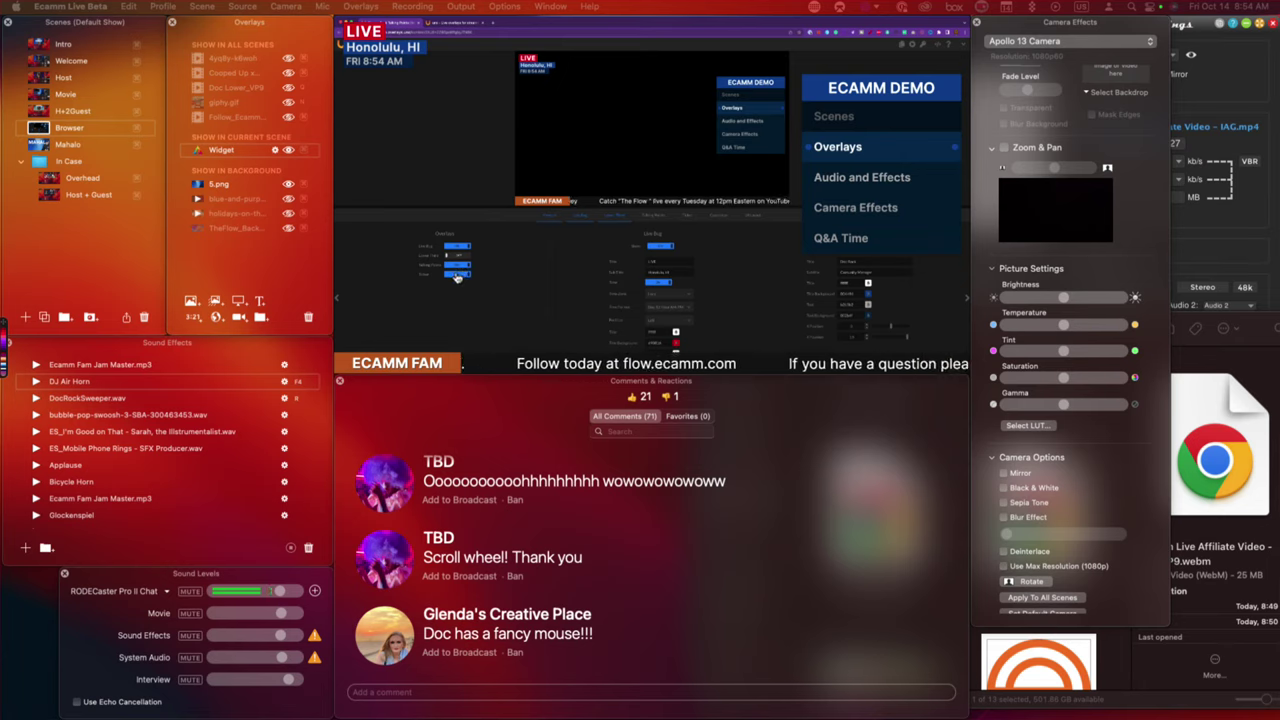
pyautogui.click(459, 274)
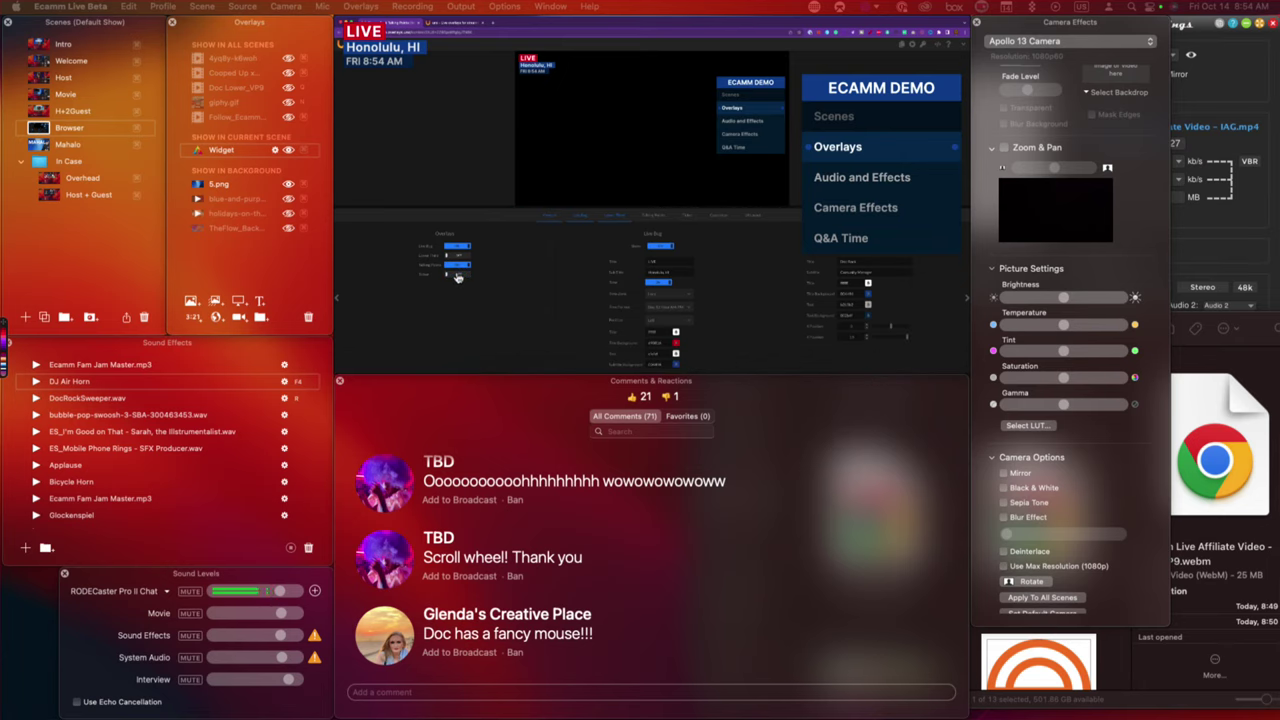
pyautogui.click(458, 275)
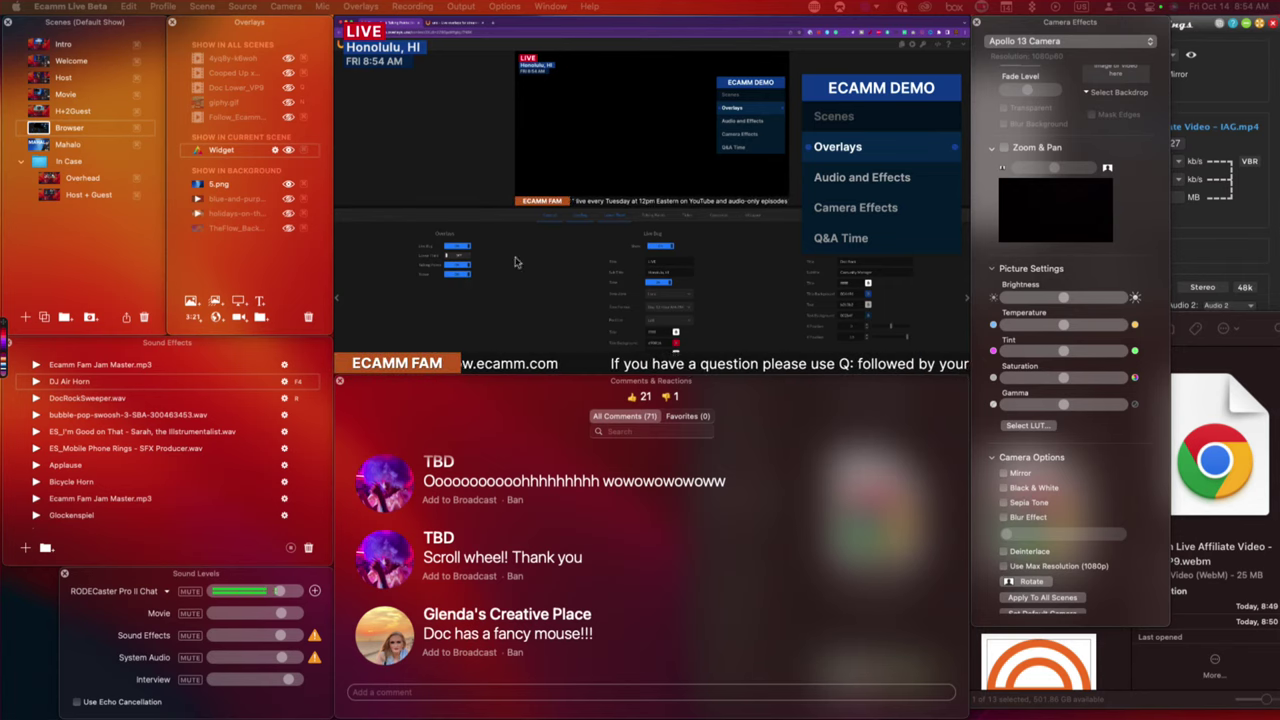
pyautogui.click(664, 249)
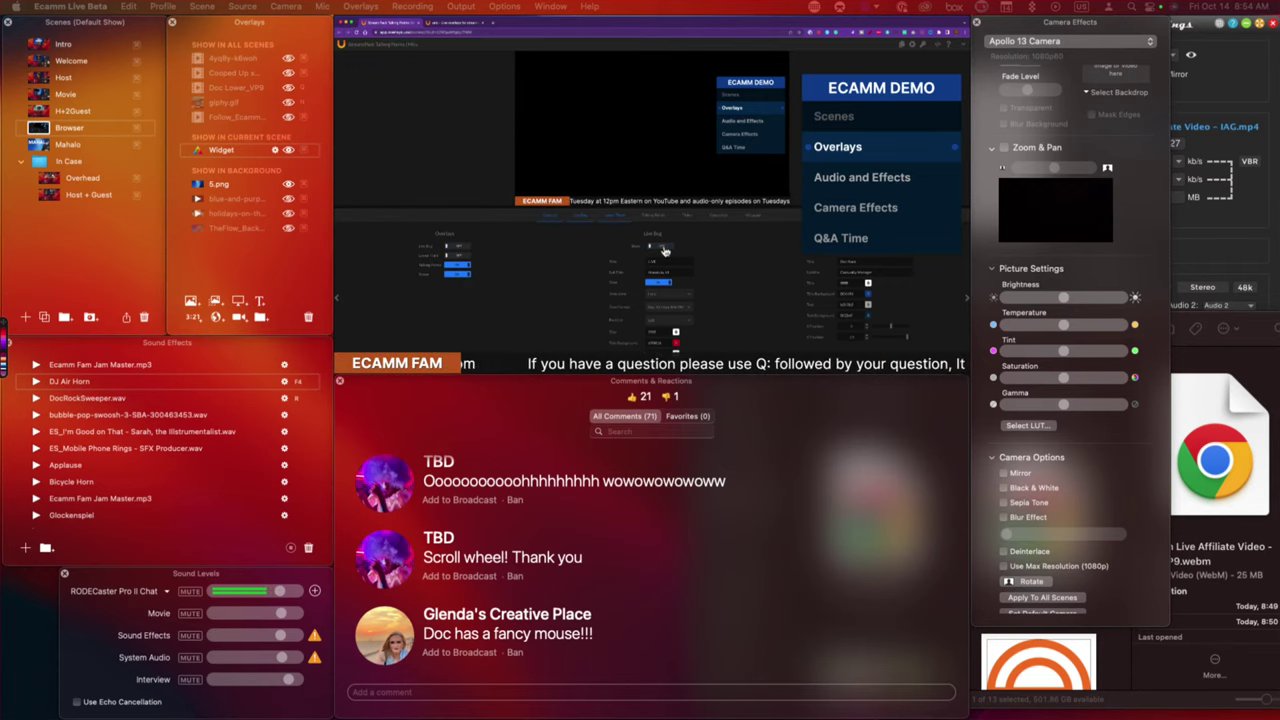
pyautogui.click(664, 249)
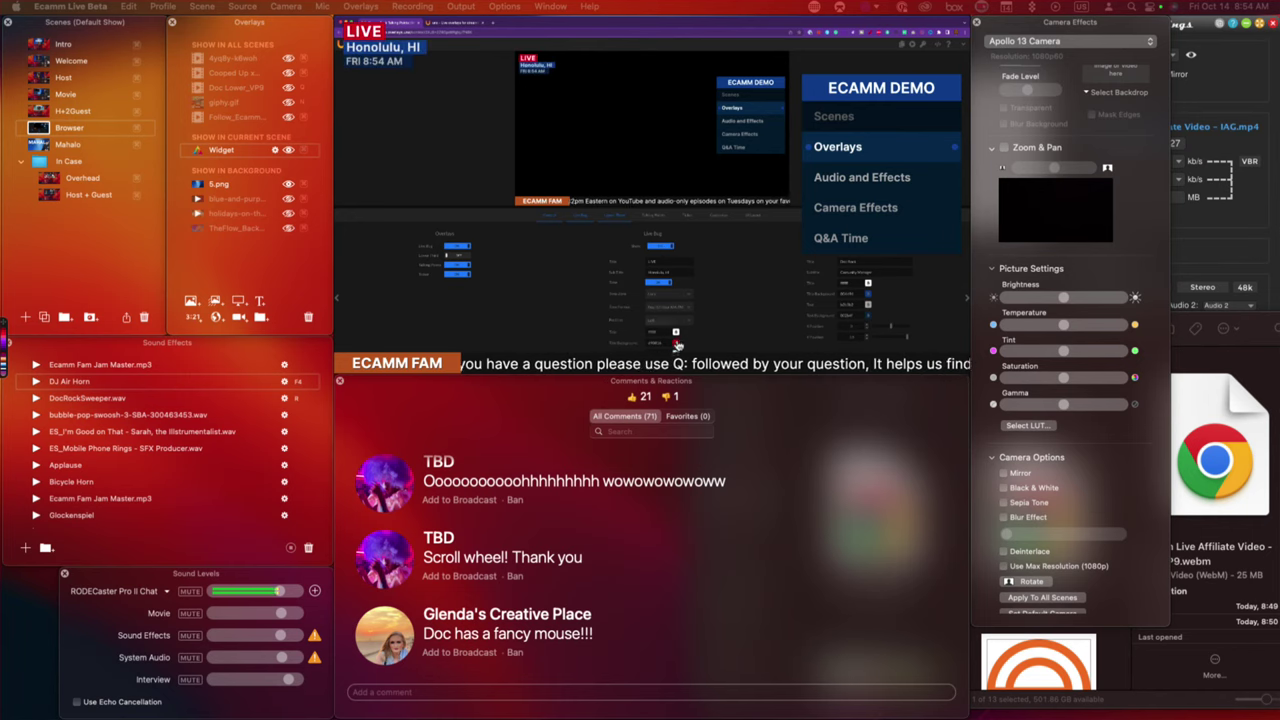
# Review the lower third, talking points and ticker settings on the overlay's control page.
pyautogui.click(642, 216)
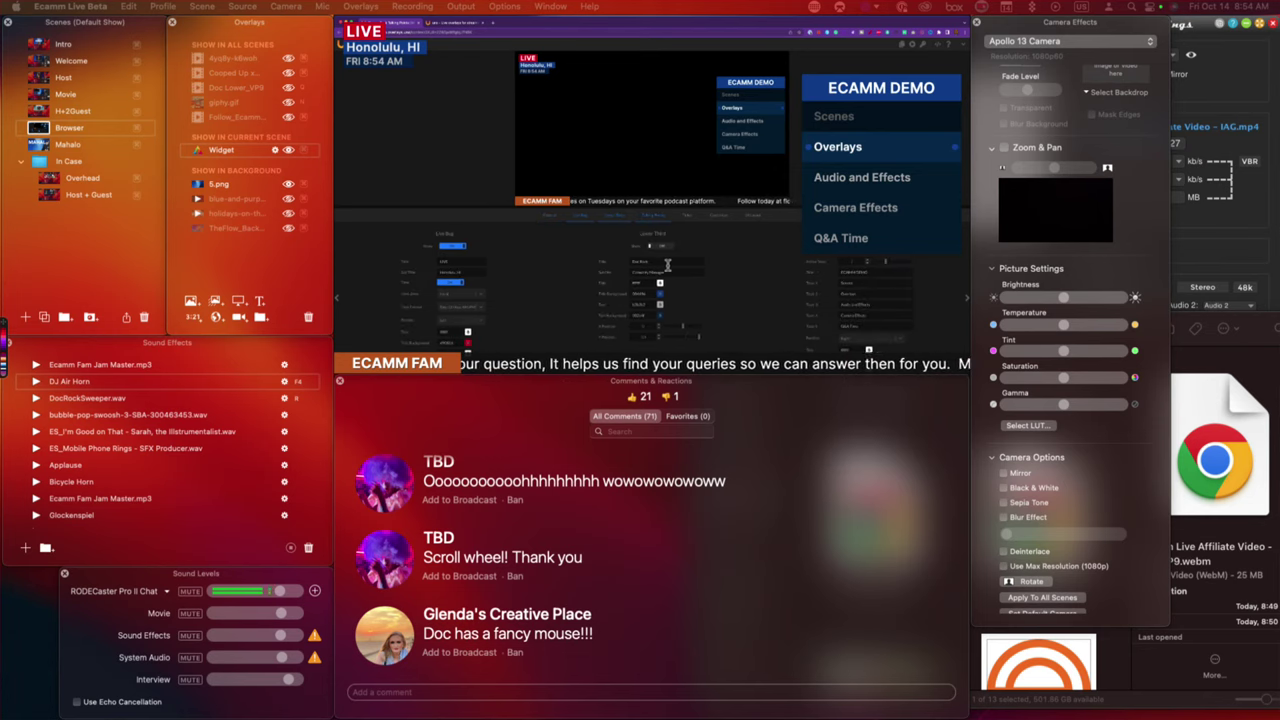
pyautogui.click(689, 216)
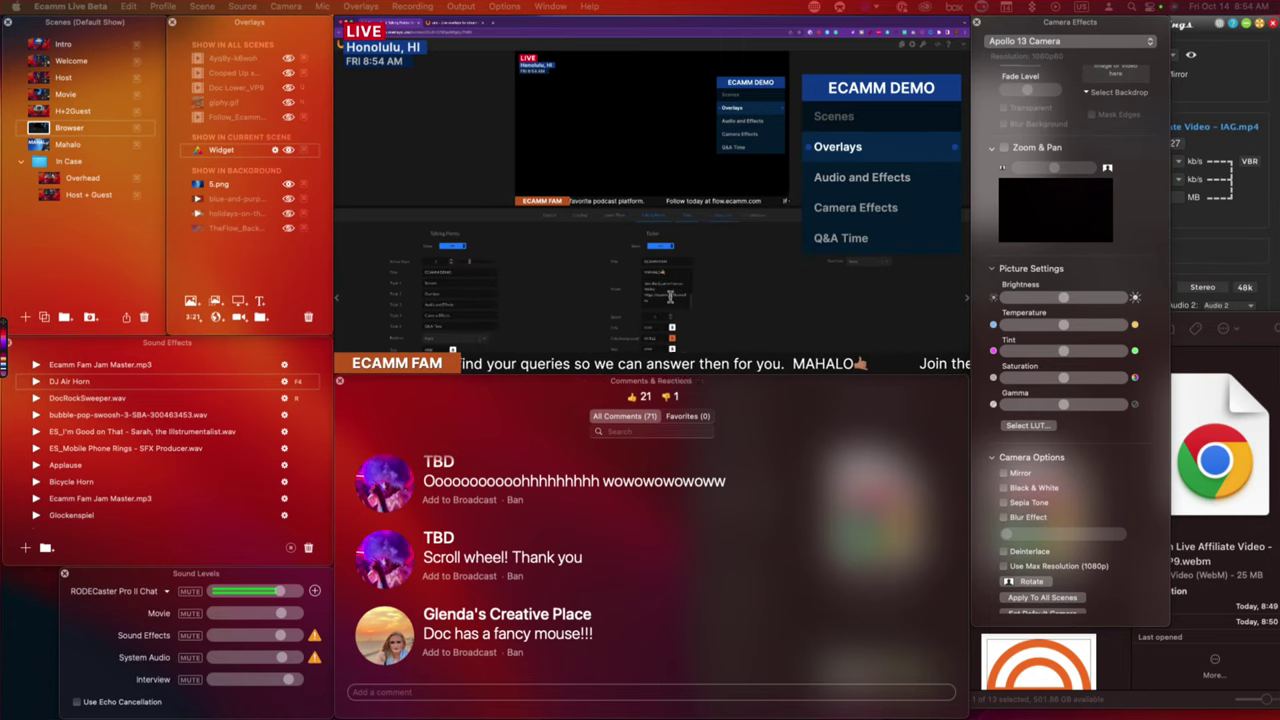
pyautogui.press('super+v')
pyautogui.scroll(-3, 673, 292)
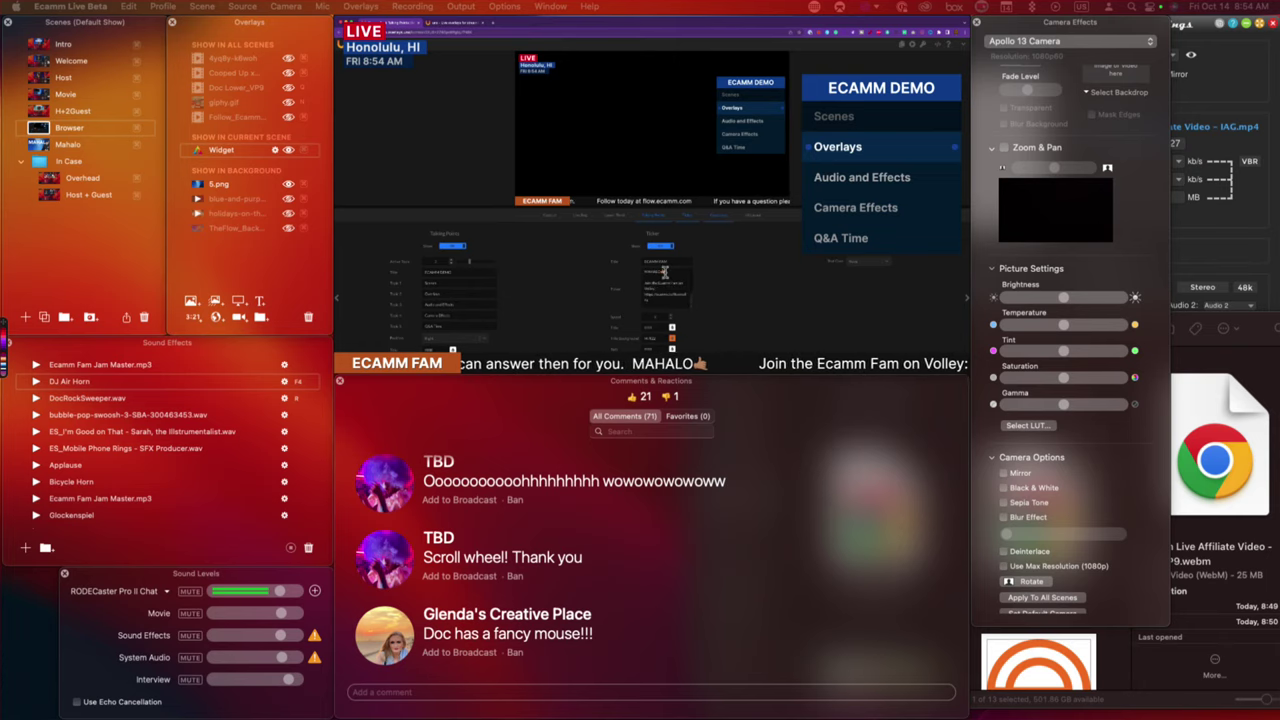
# Go to the Customize Overlay settings and change the first setting to the last option in its list.
pyautogui.click(719, 222)
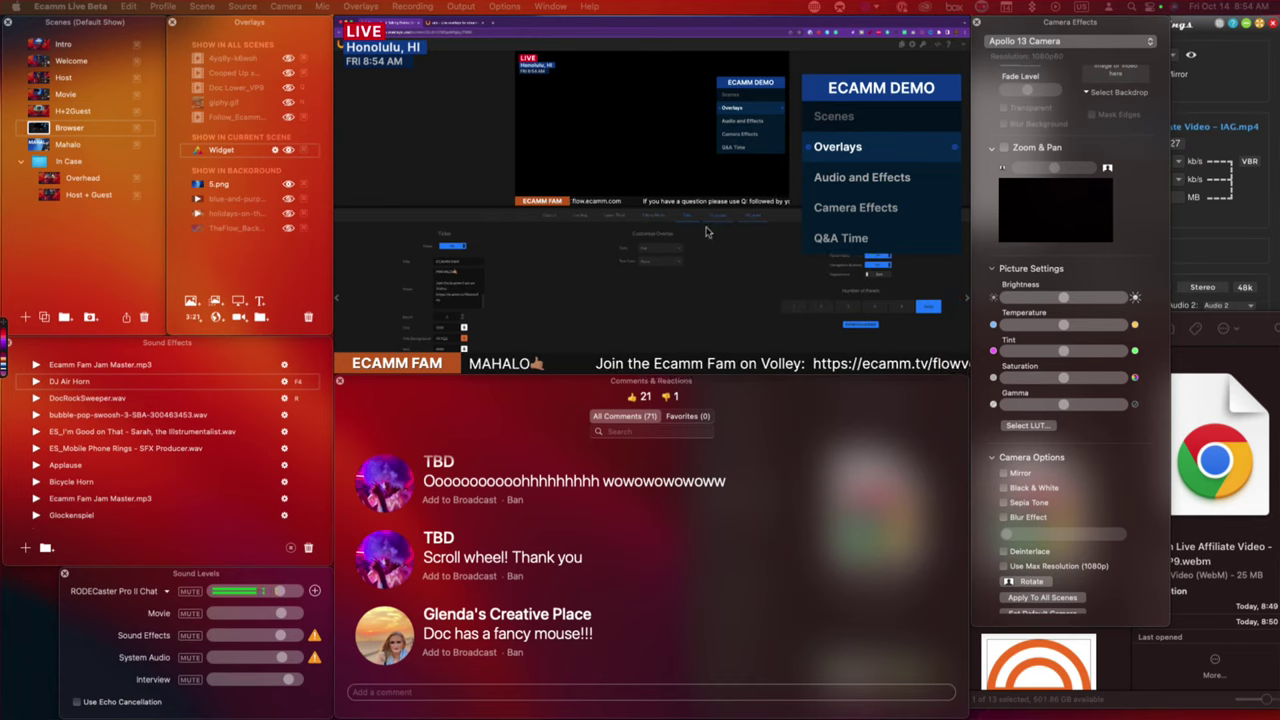
pyautogui.click(652, 263)
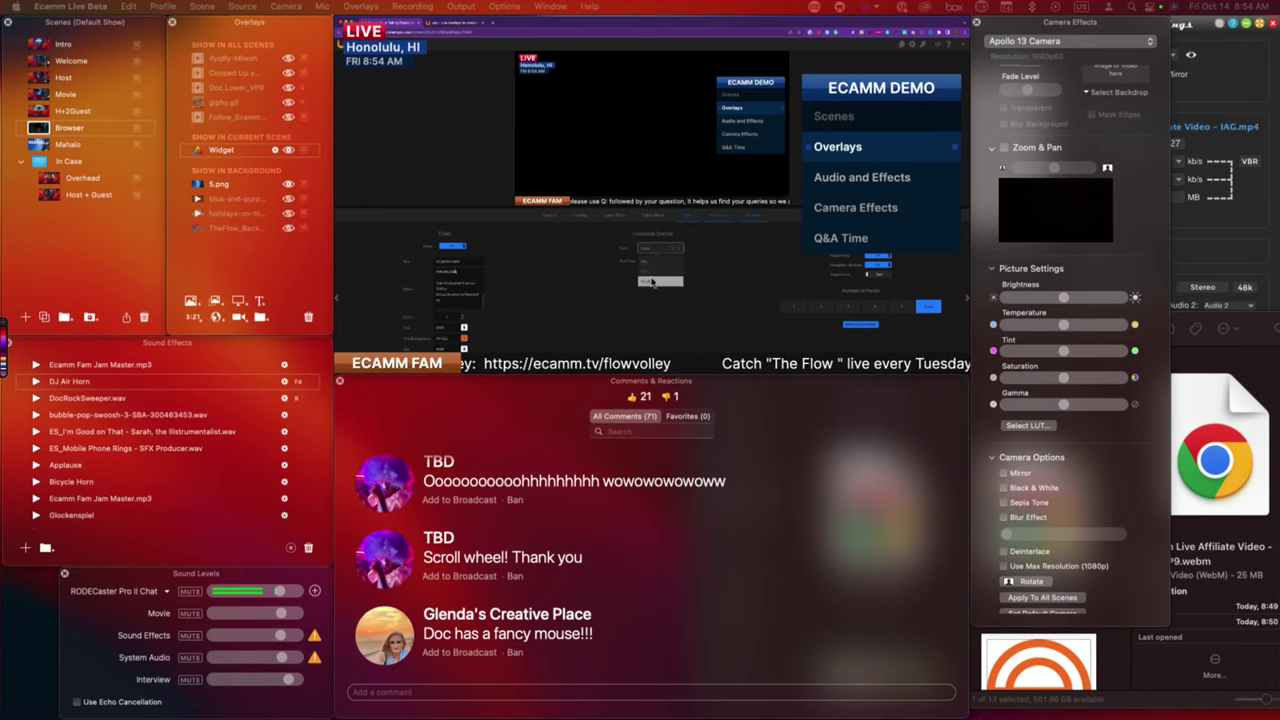
pyautogui.click(652, 284)
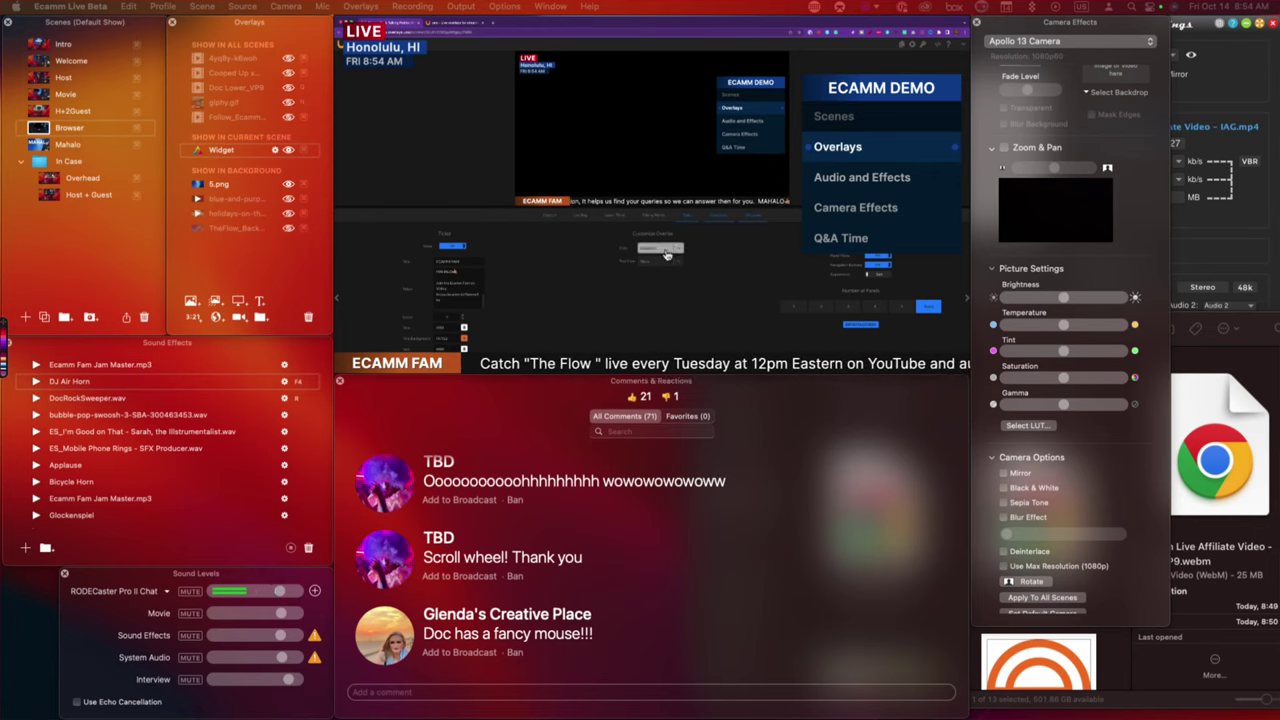
# Set the first Customize Overlay setting to the first option in its list, and switch the text case to uppercase and lowercase.
pyautogui.click(666, 251)
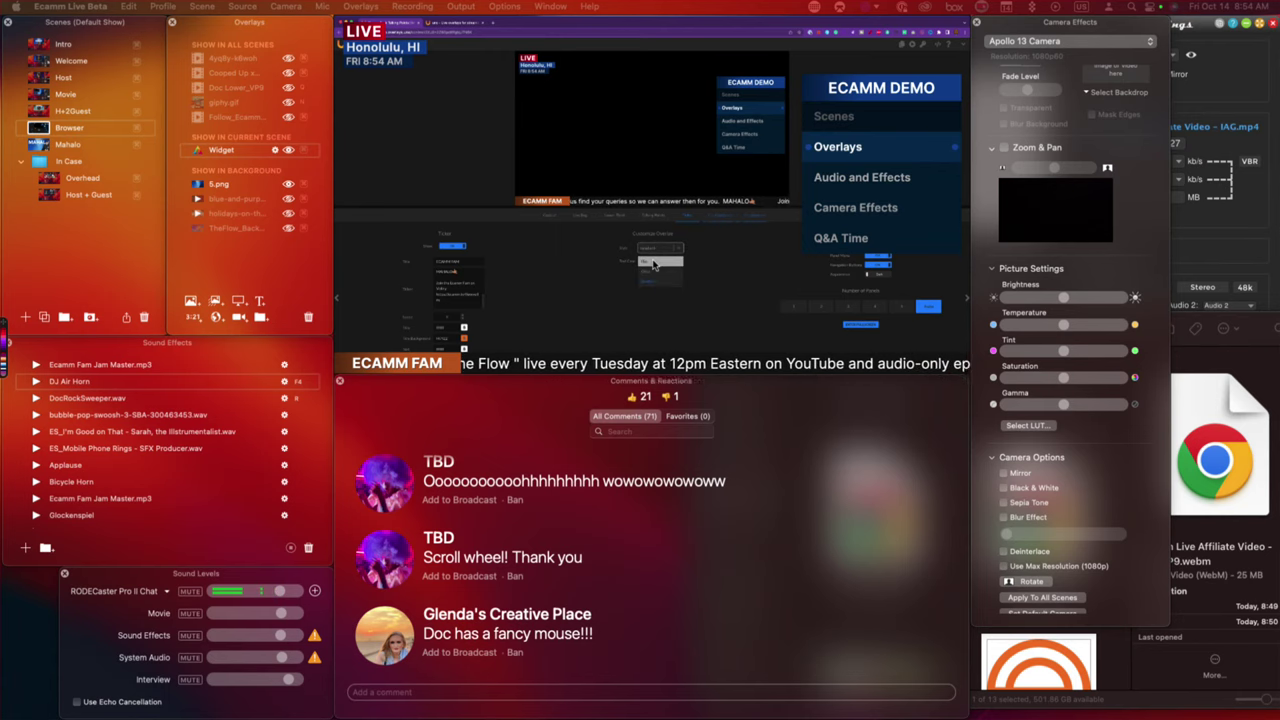
pyautogui.click(654, 264)
pyautogui.click(656, 262)
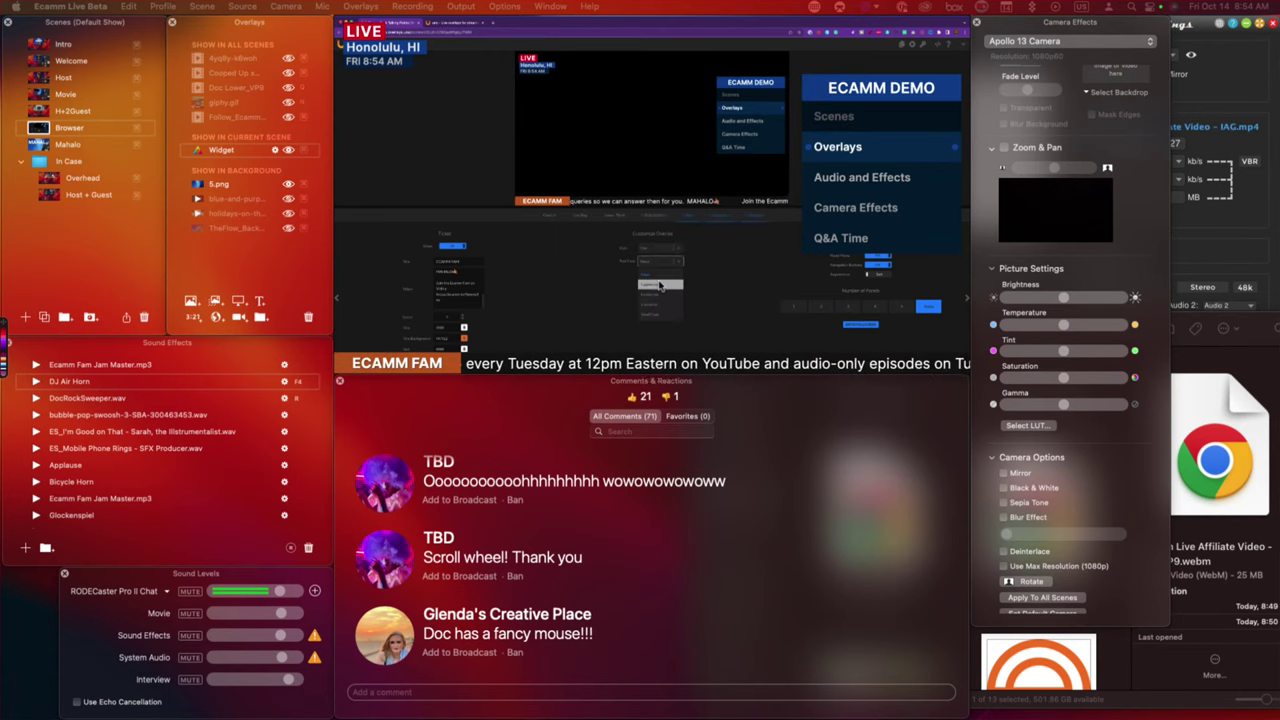
pyautogui.click(659, 286)
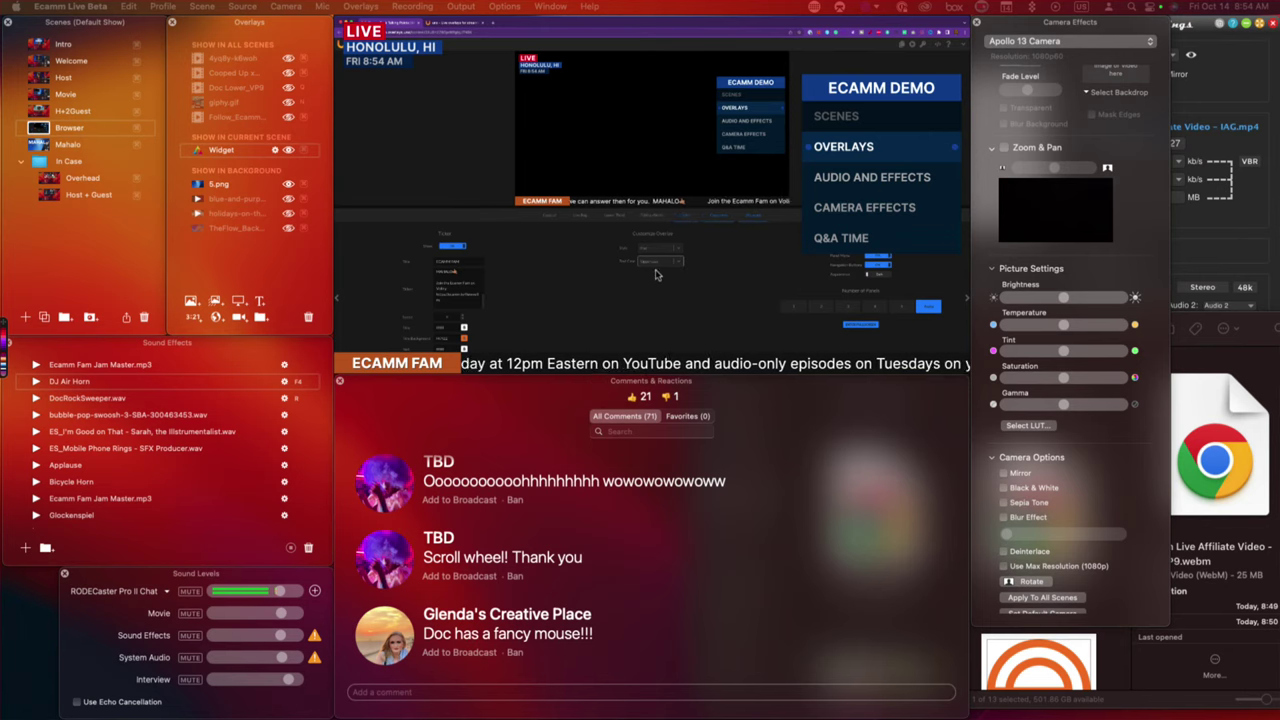
pyautogui.click(656, 264)
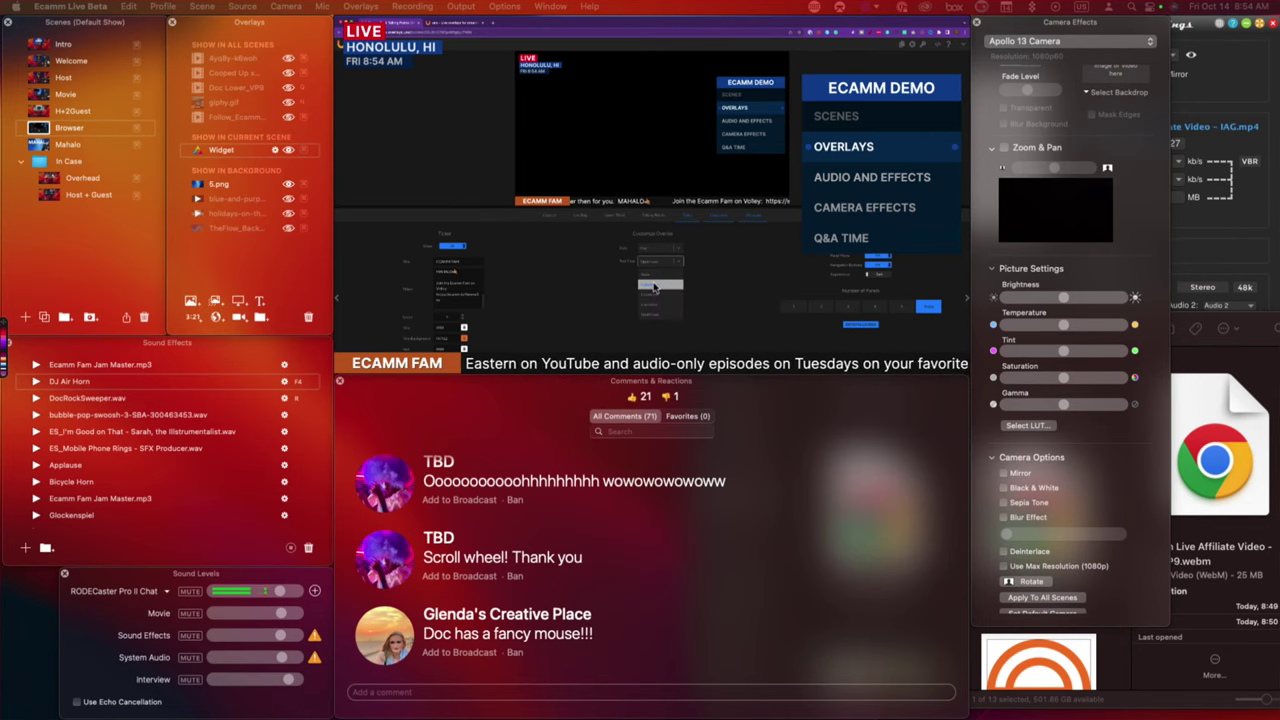
pyautogui.click(656, 296)
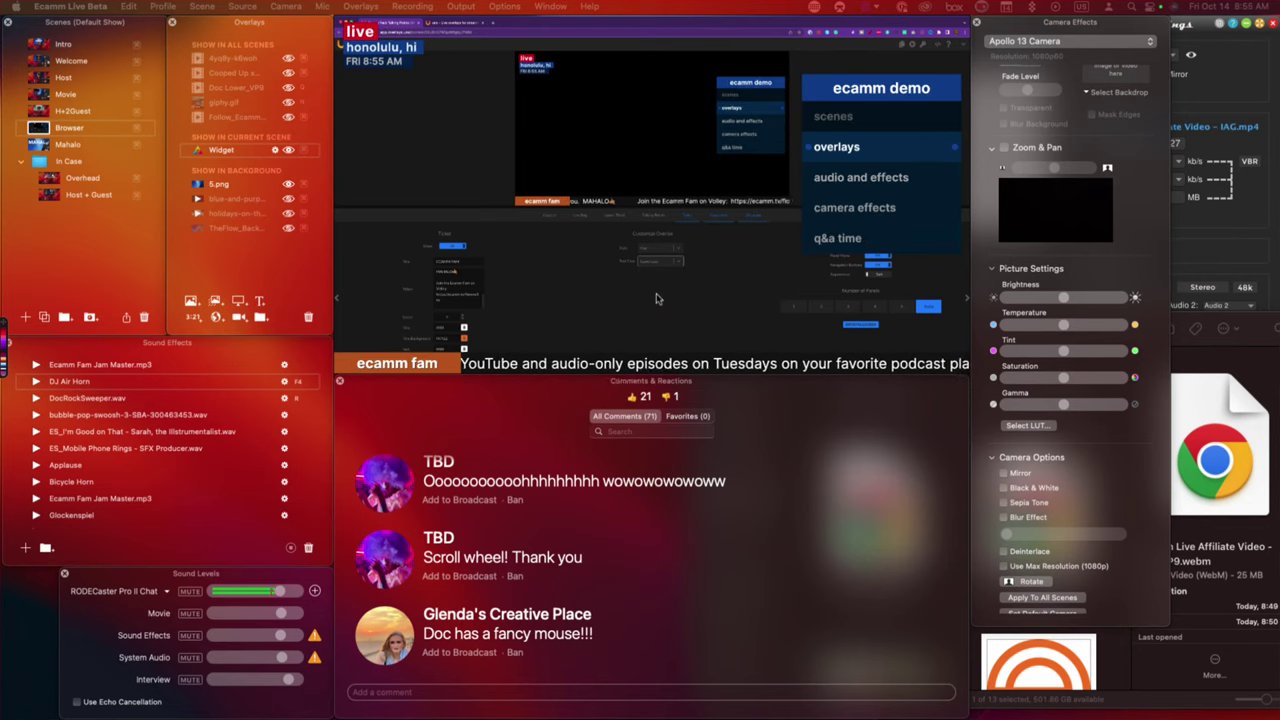
# Try capitalized words and small caps as the overlay's text case, and set the text case to none.
pyautogui.click(656, 263)
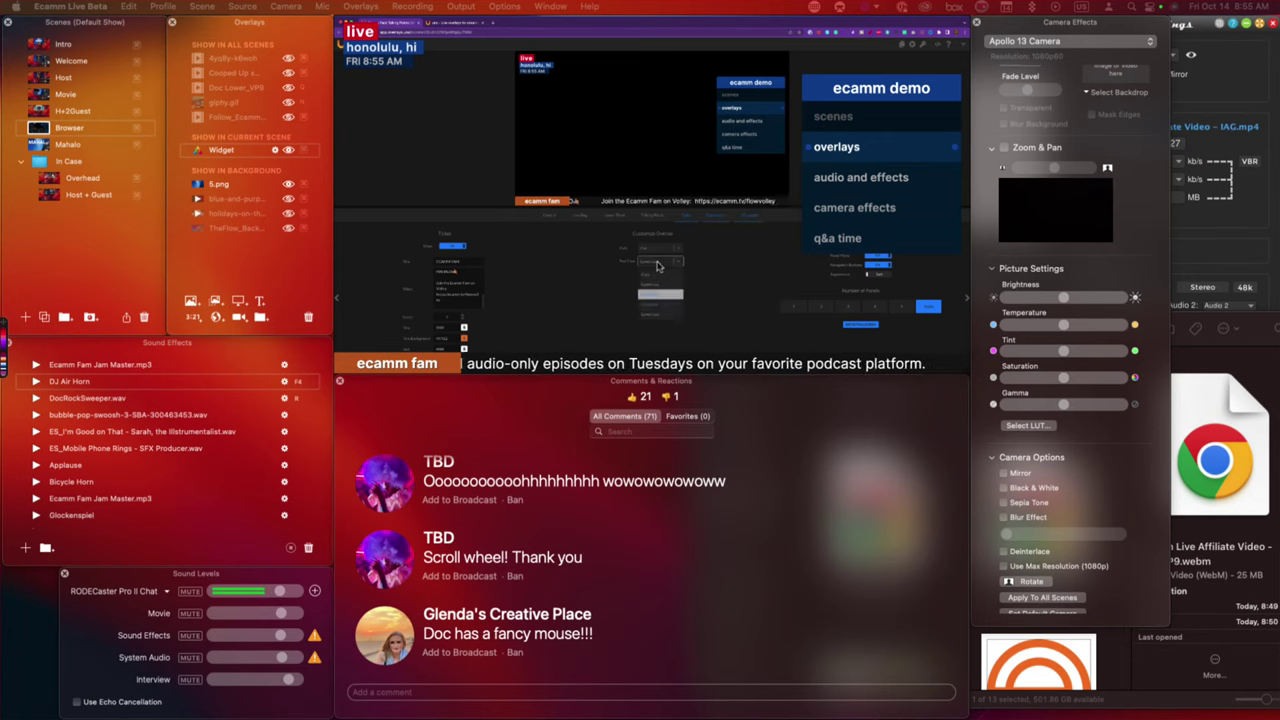
pyautogui.click(656, 306)
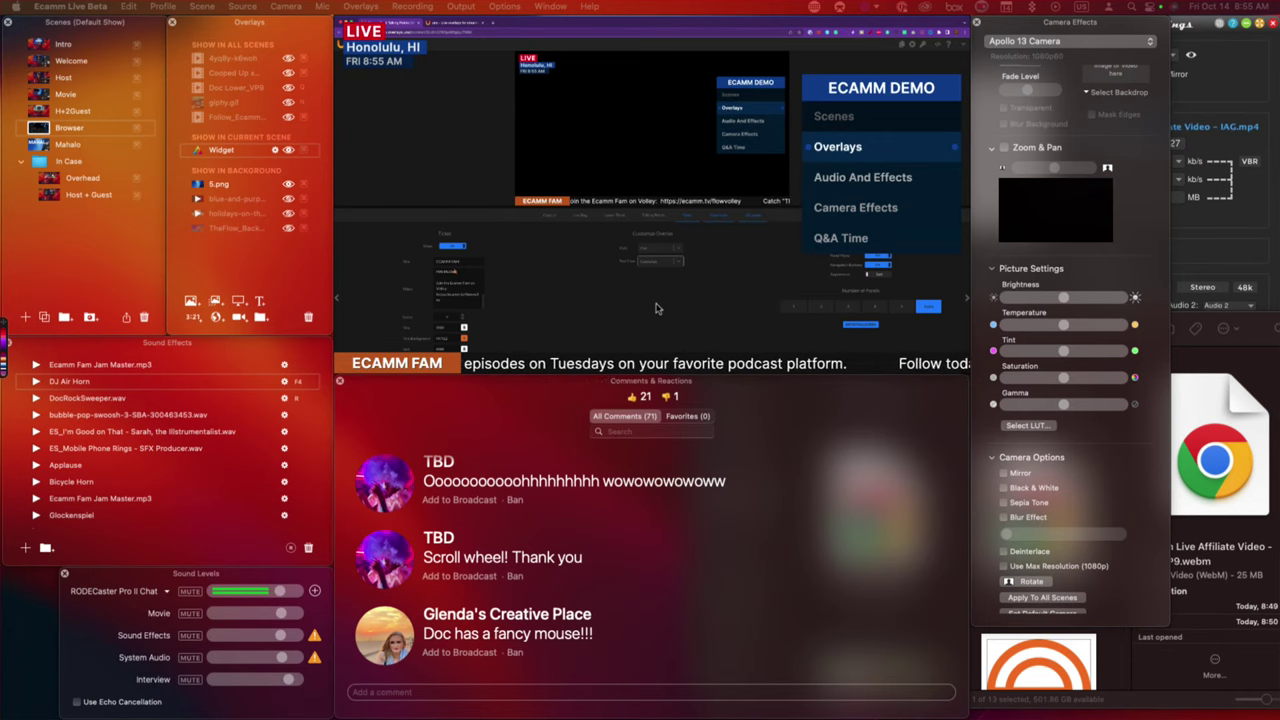
pyautogui.click(654, 266)
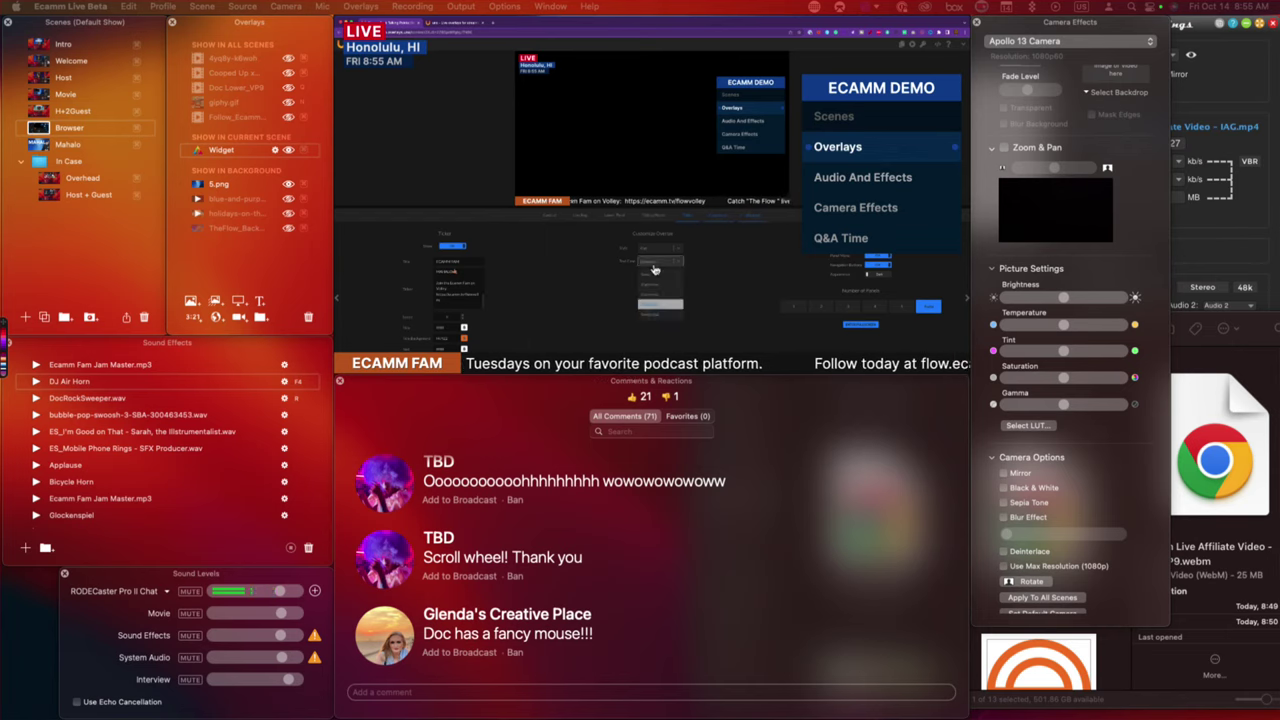
pyautogui.click(659, 316)
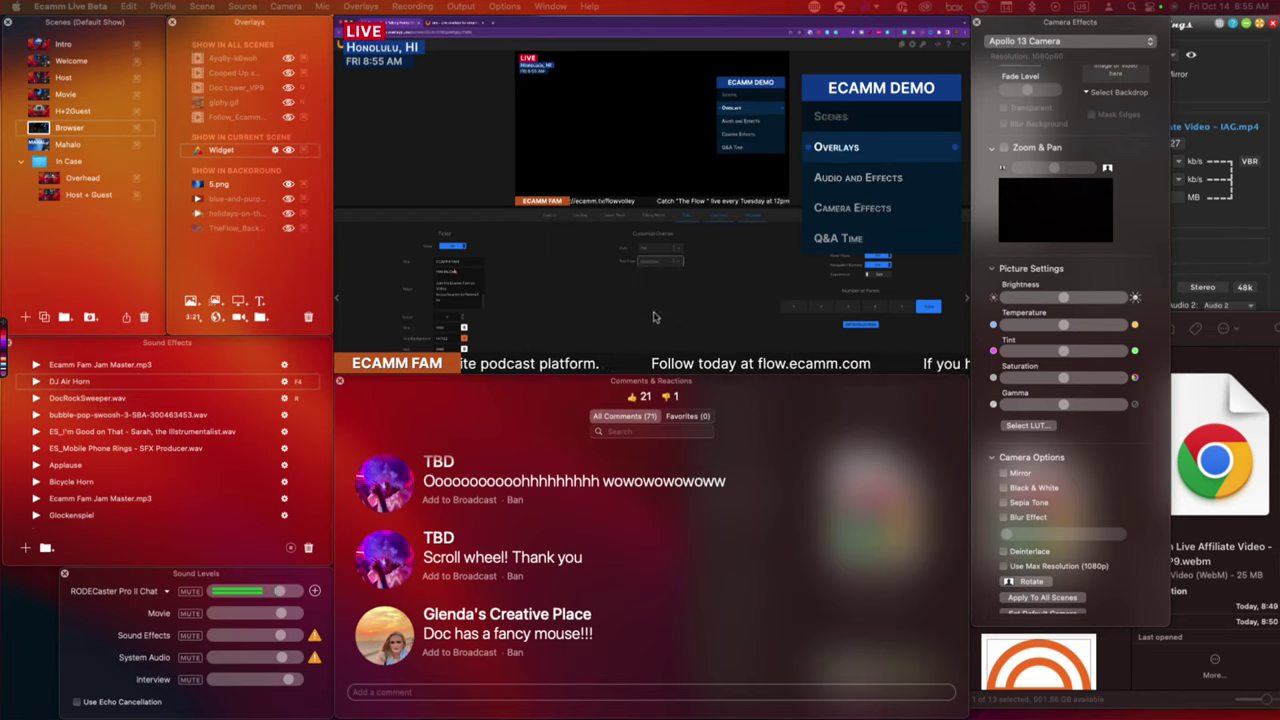
pyautogui.click(656, 263)
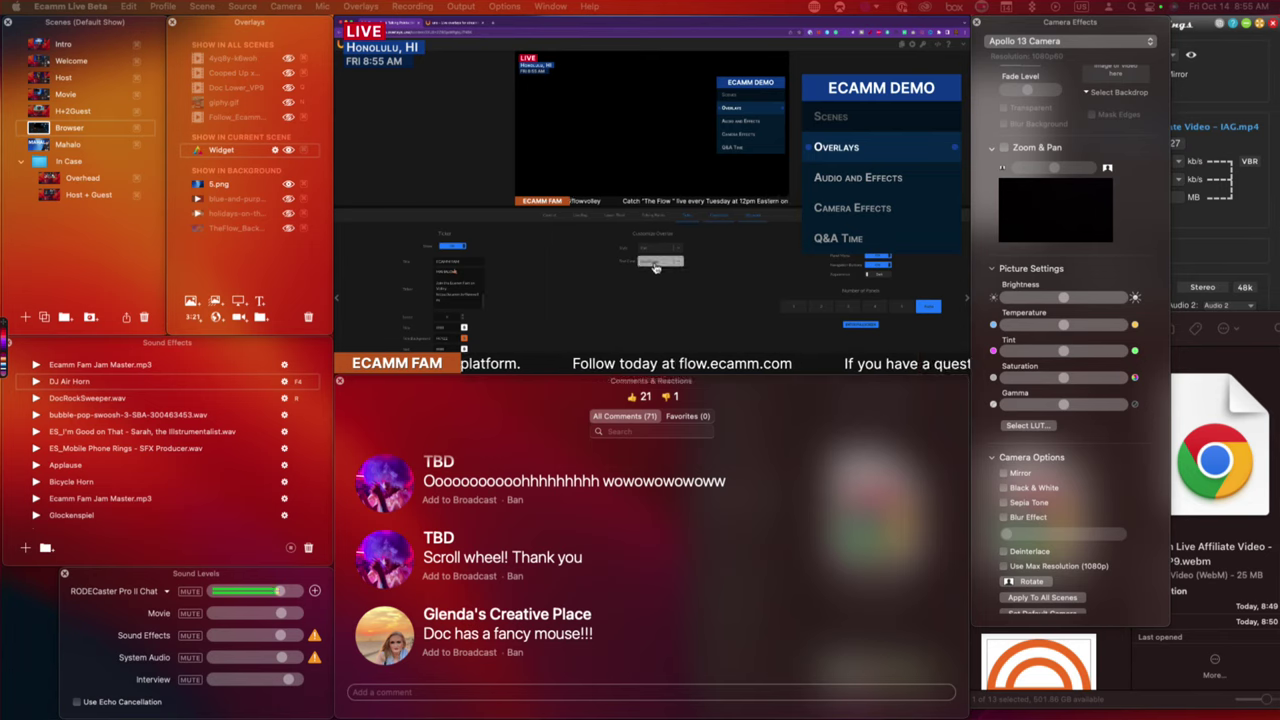
pyautogui.click(655, 278)
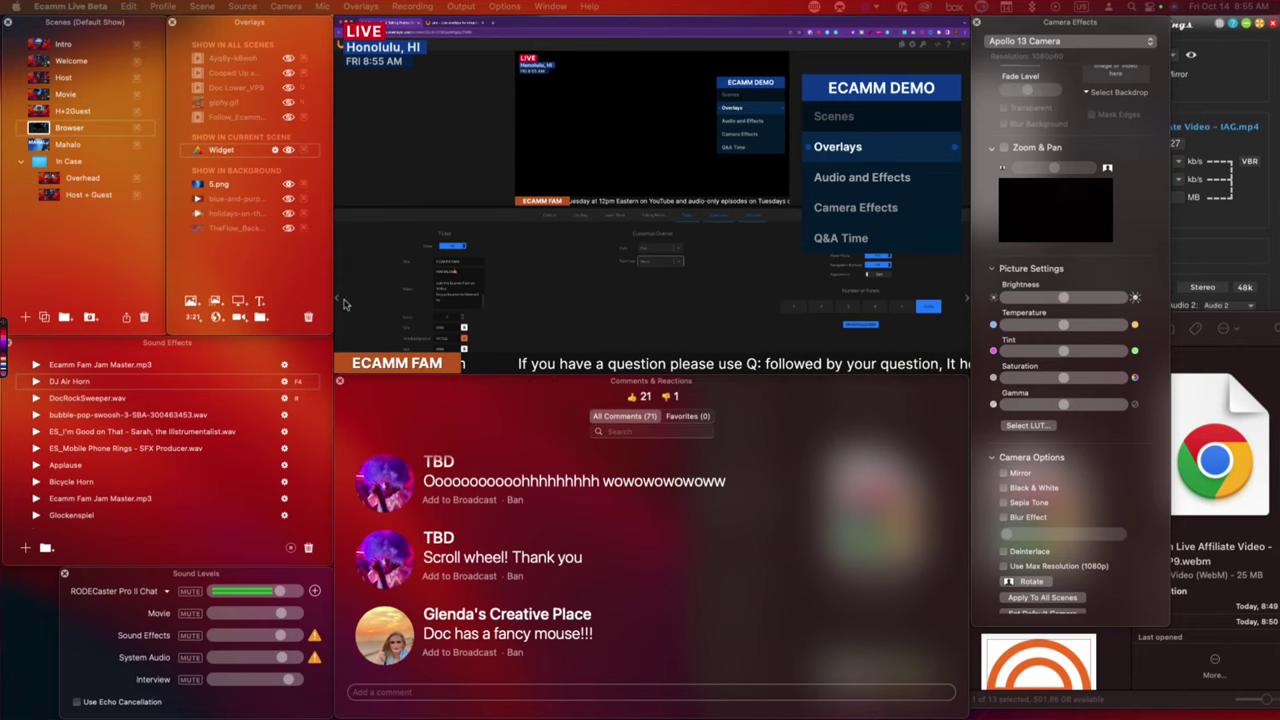
# Return to the Talking Points settings and switch the active topic to Audio and Effects and back to Overlays.
pyautogui.hscroll(-5, 340, 302)
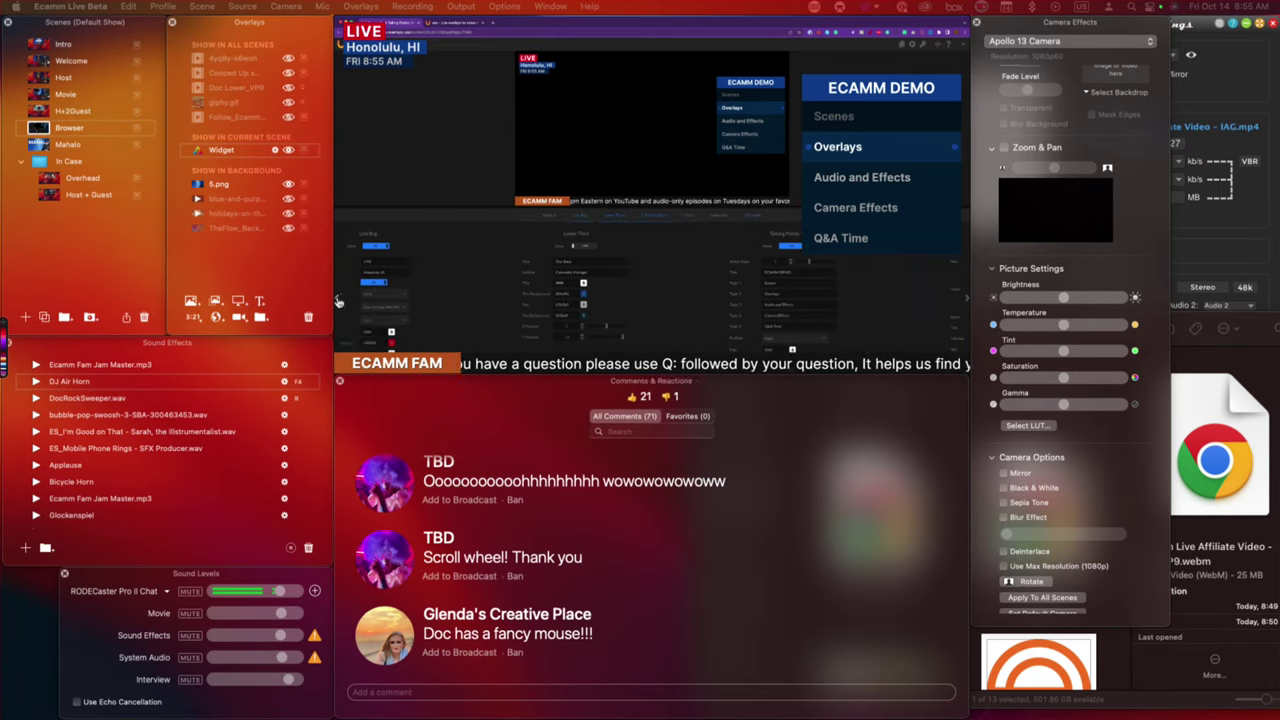
pyautogui.hscroll(-5, 340, 302)
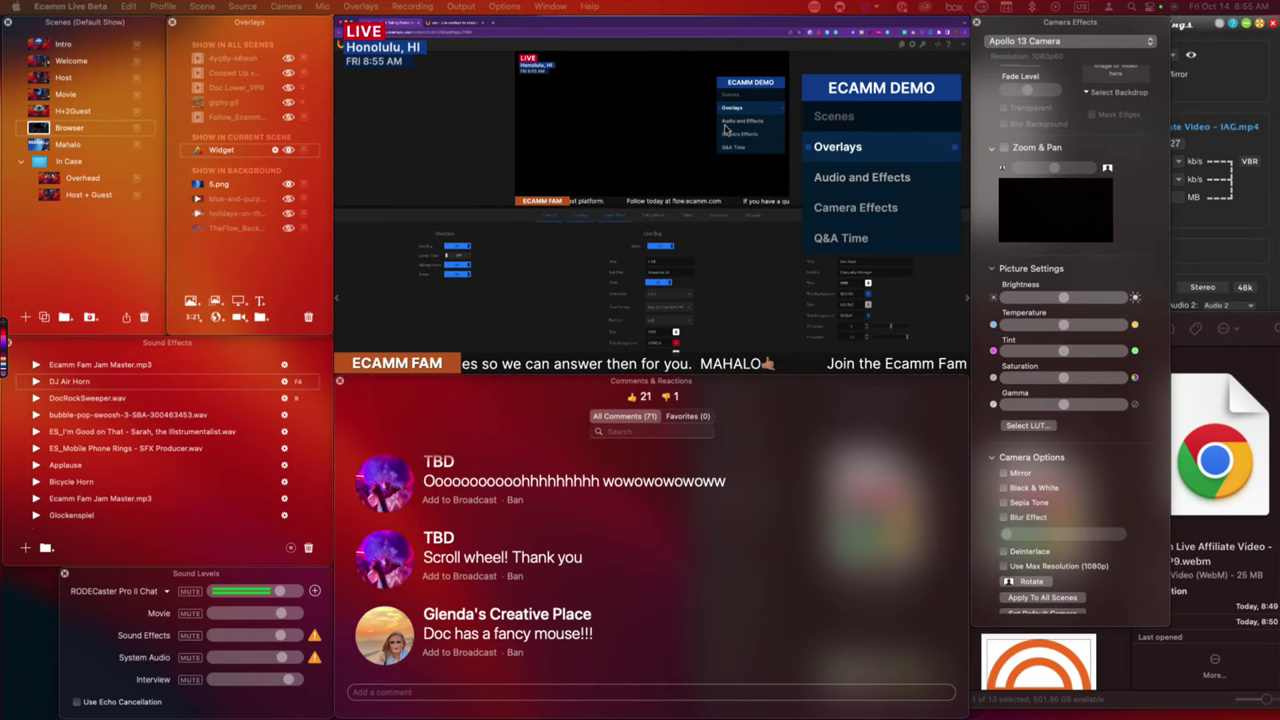
pyautogui.click(624, 218)
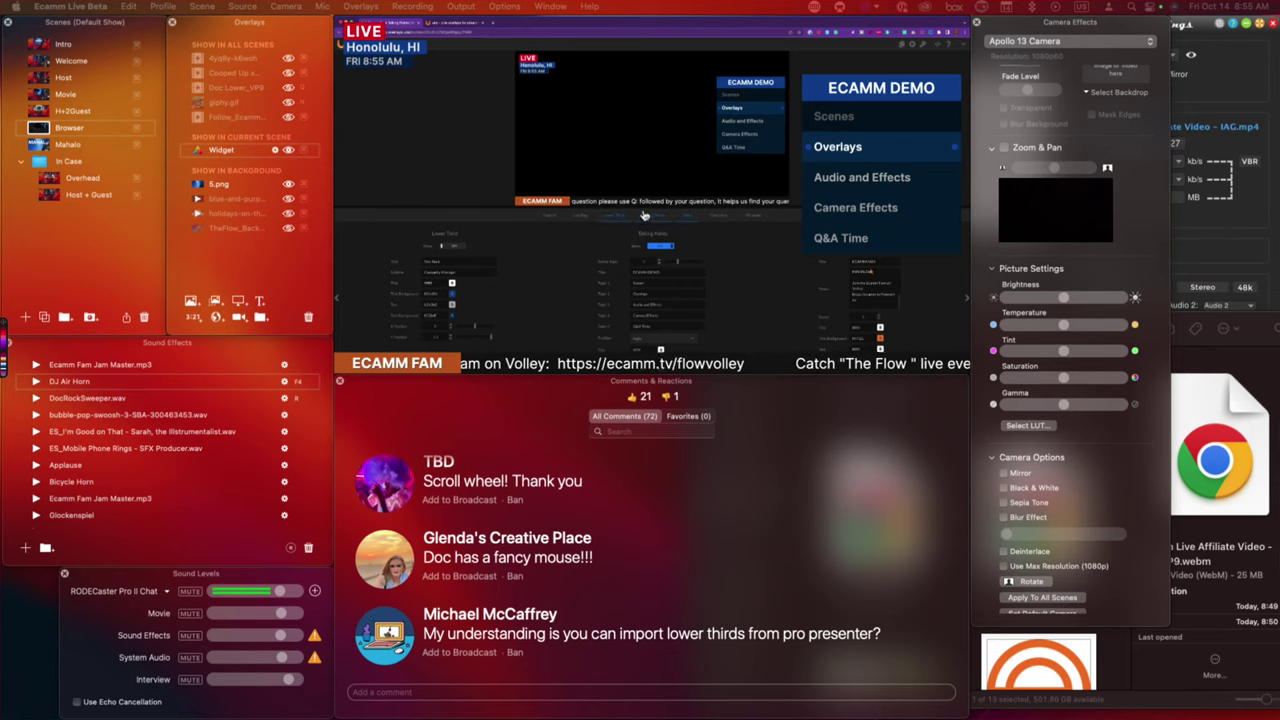
pyautogui.click(659, 264)
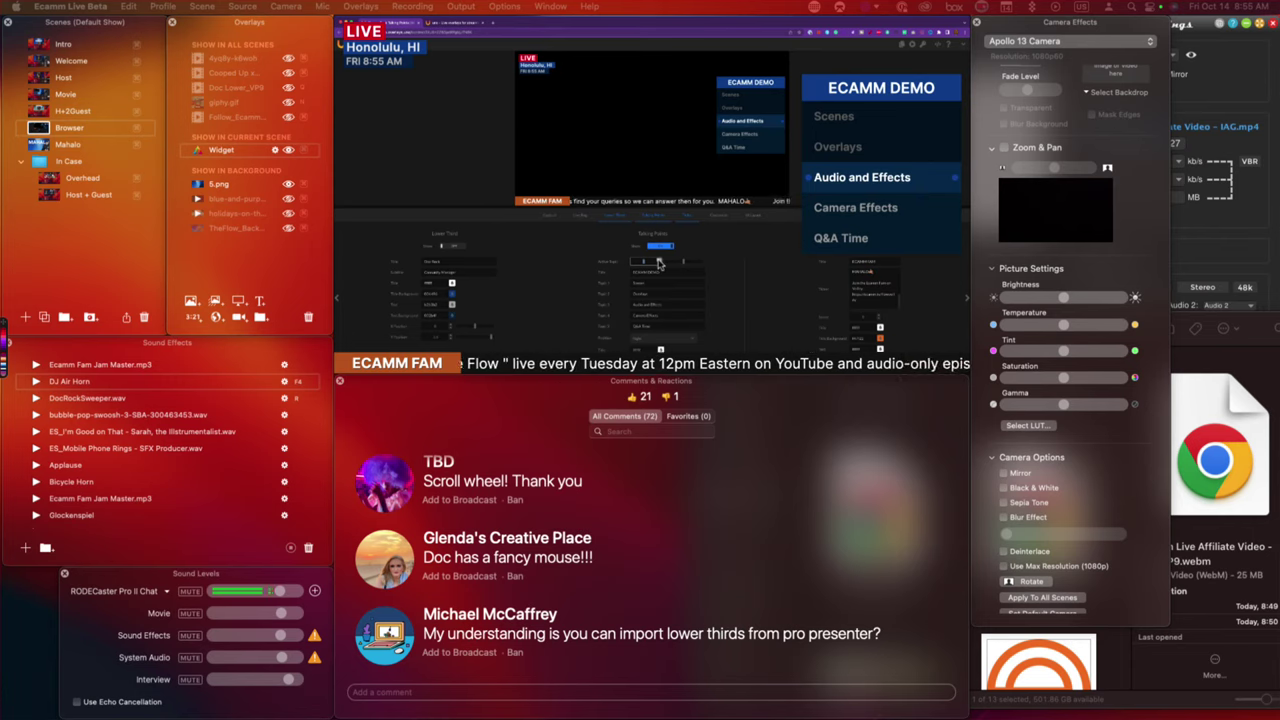
pyautogui.click(659, 266)
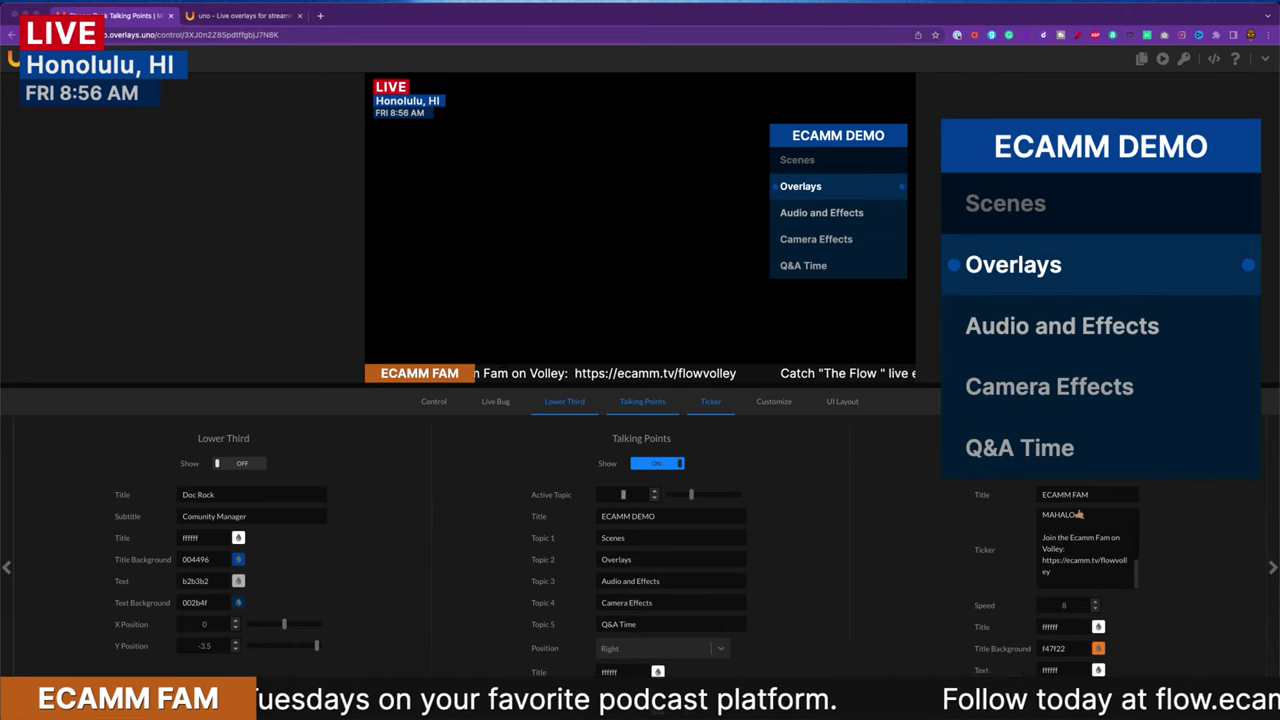
# Set the active topic to 0, step up through Scenes to Overlays, and return to topic 1, Scenes.
pyautogui.moveTo(691, 494); pyautogui.dragTo(669, 497)
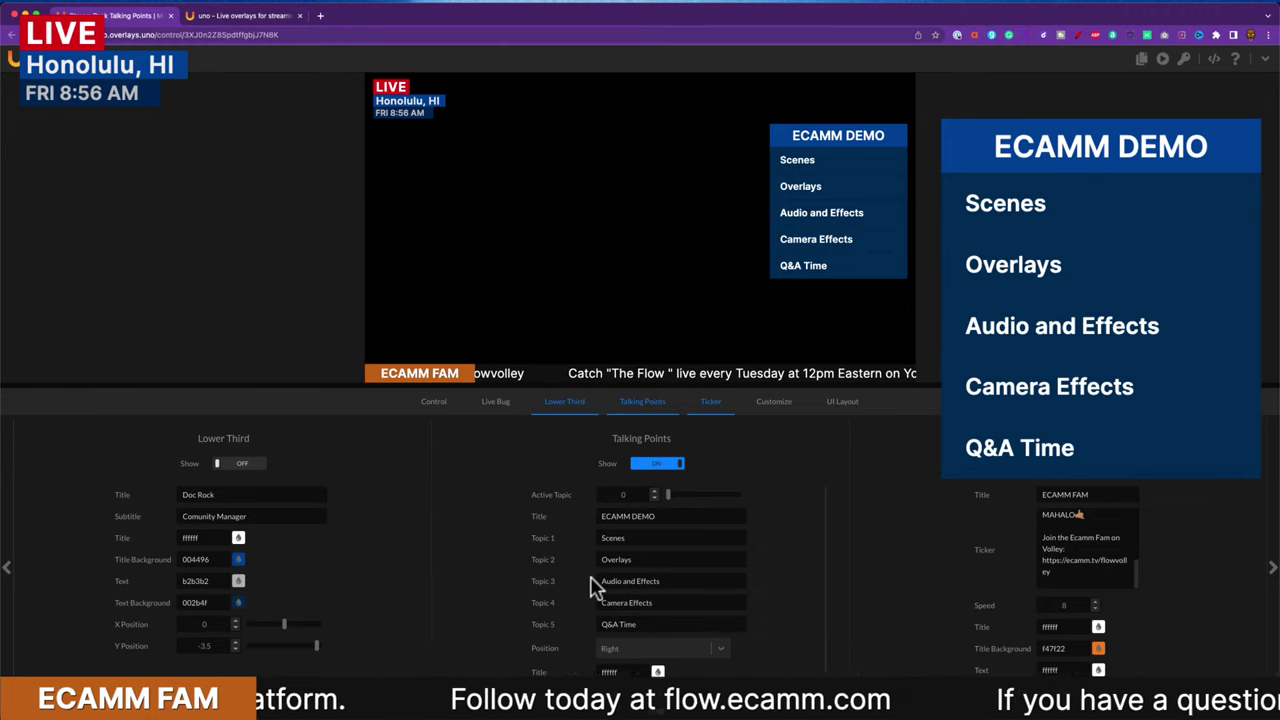
pyautogui.click(657, 497)
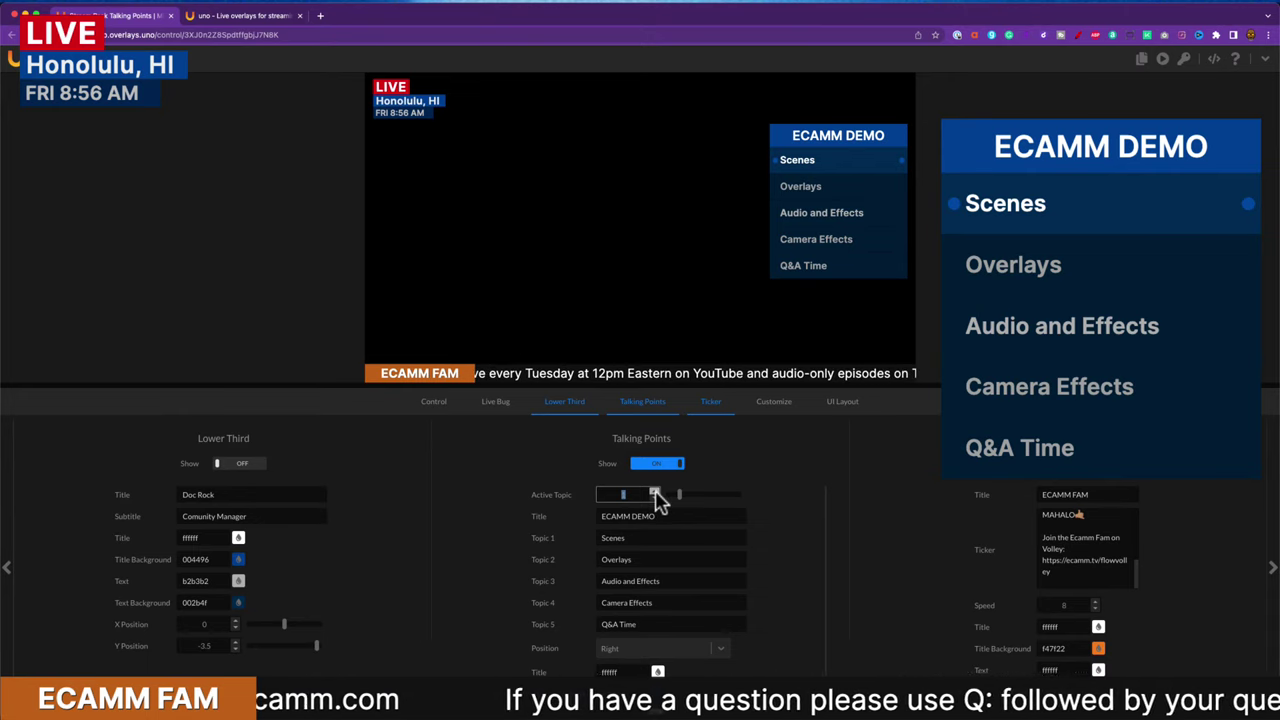
pyautogui.click(657, 497)
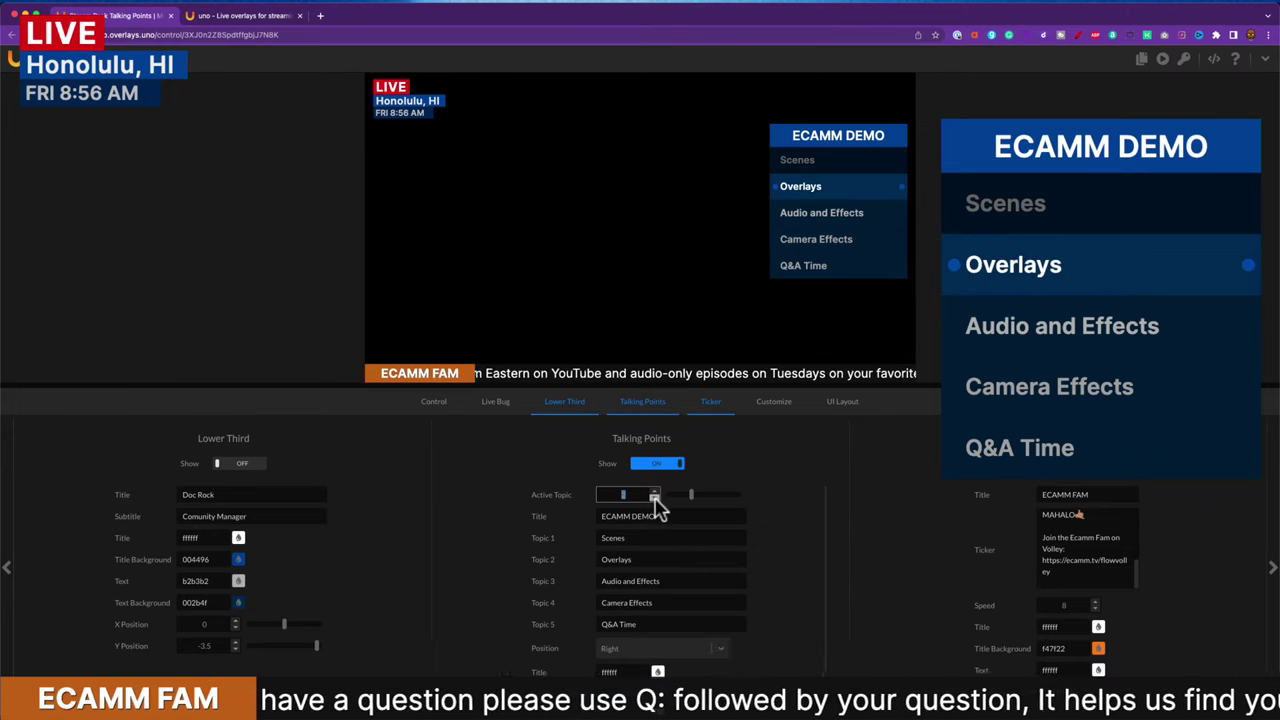
pyautogui.click(656, 499)
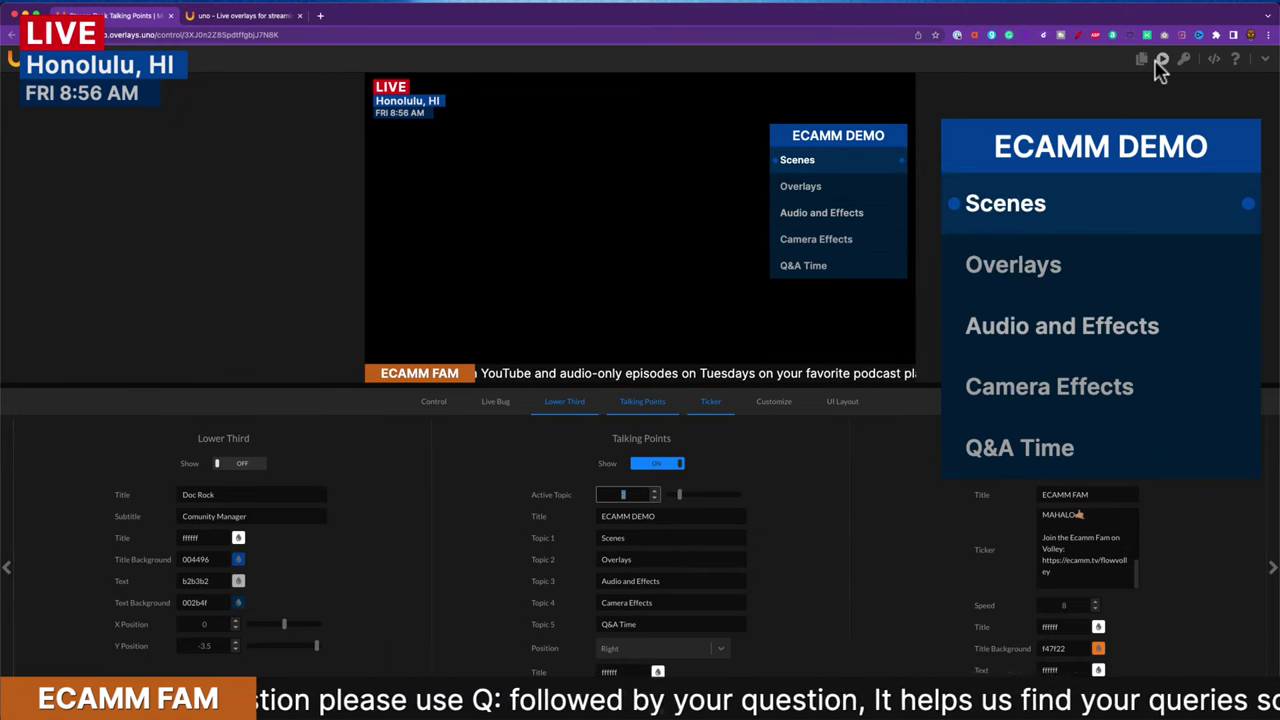
# Copy the overlay's control URL.
pyautogui.moveTo(1162, 64)
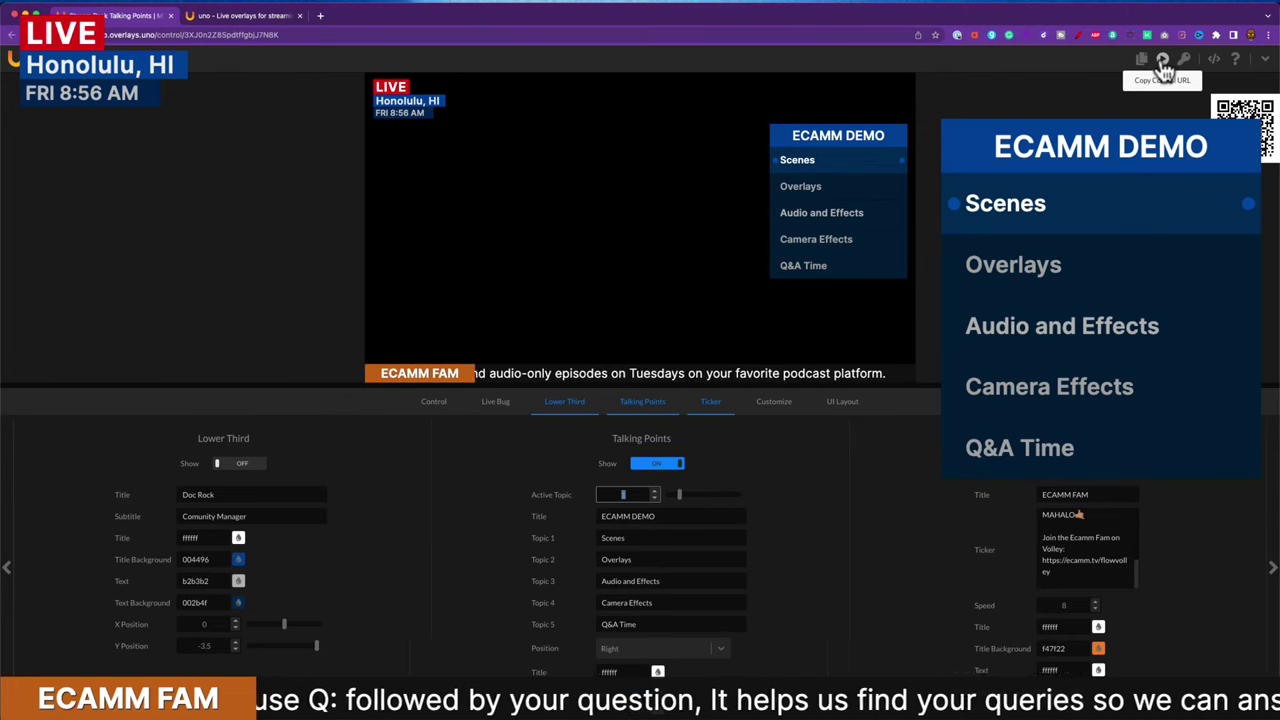
pyautogui.click(1162, 62)
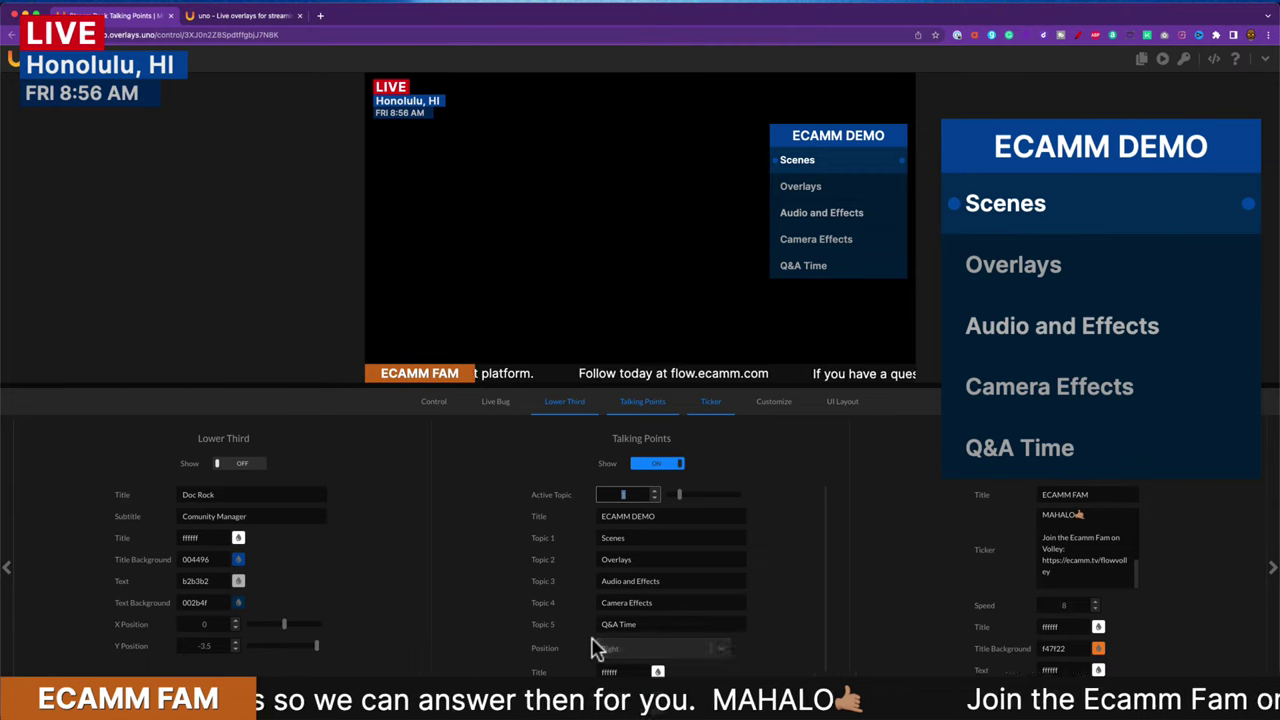
# Switch the talking points position to Left and back to Right.
pyautogui.click(728, 649)
pyautogui.click(648, 672)
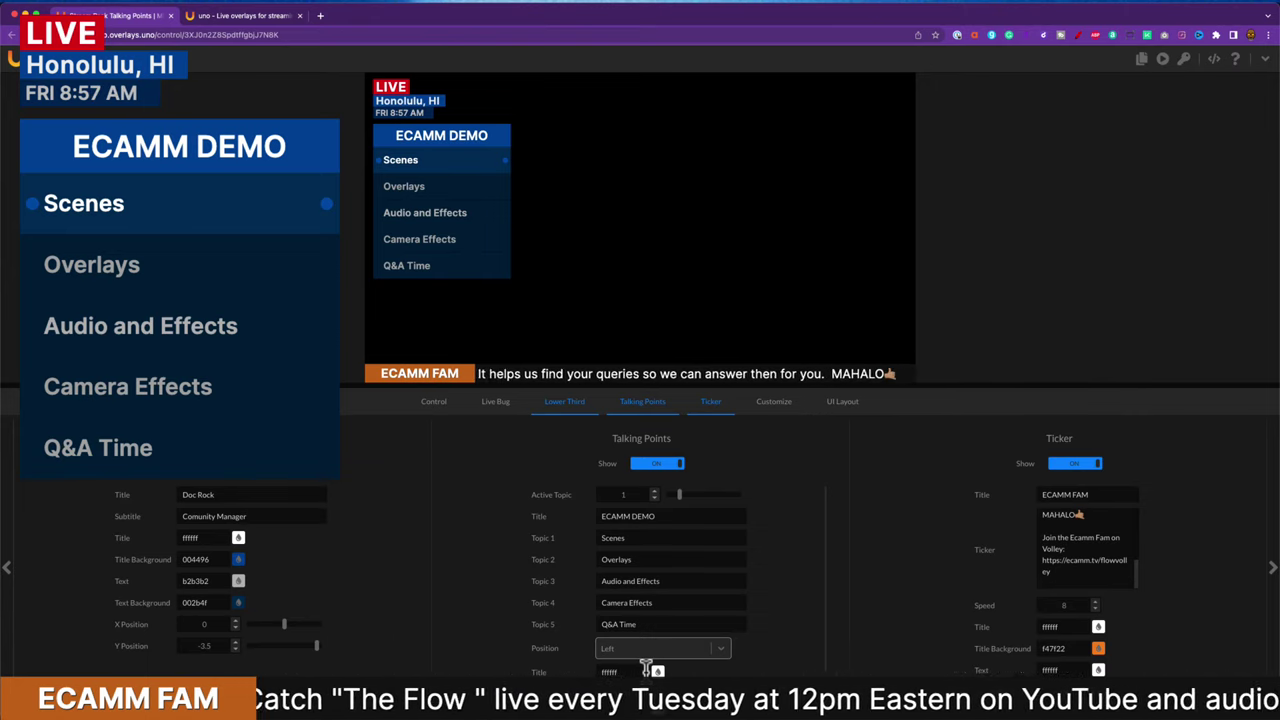
pyautogui.click(698, 650)
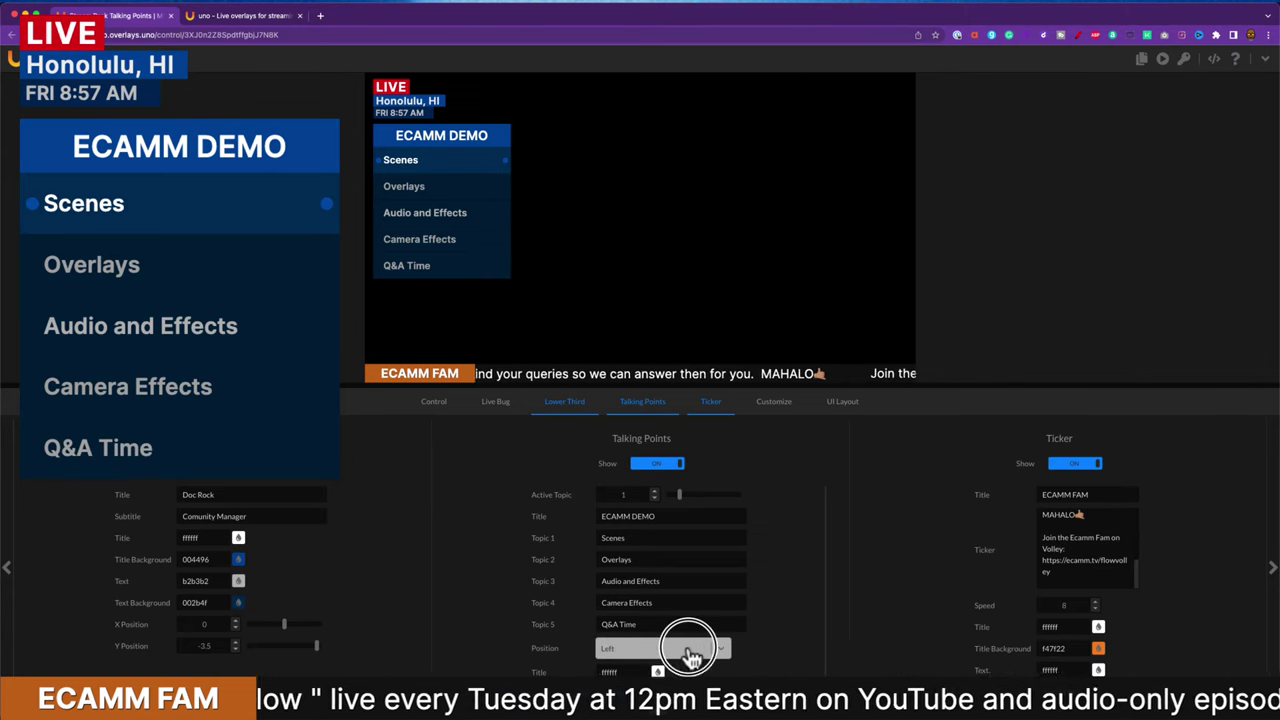
pyautogui.click(660, 680)
pyautogui.scroll(-1, 770, 665)
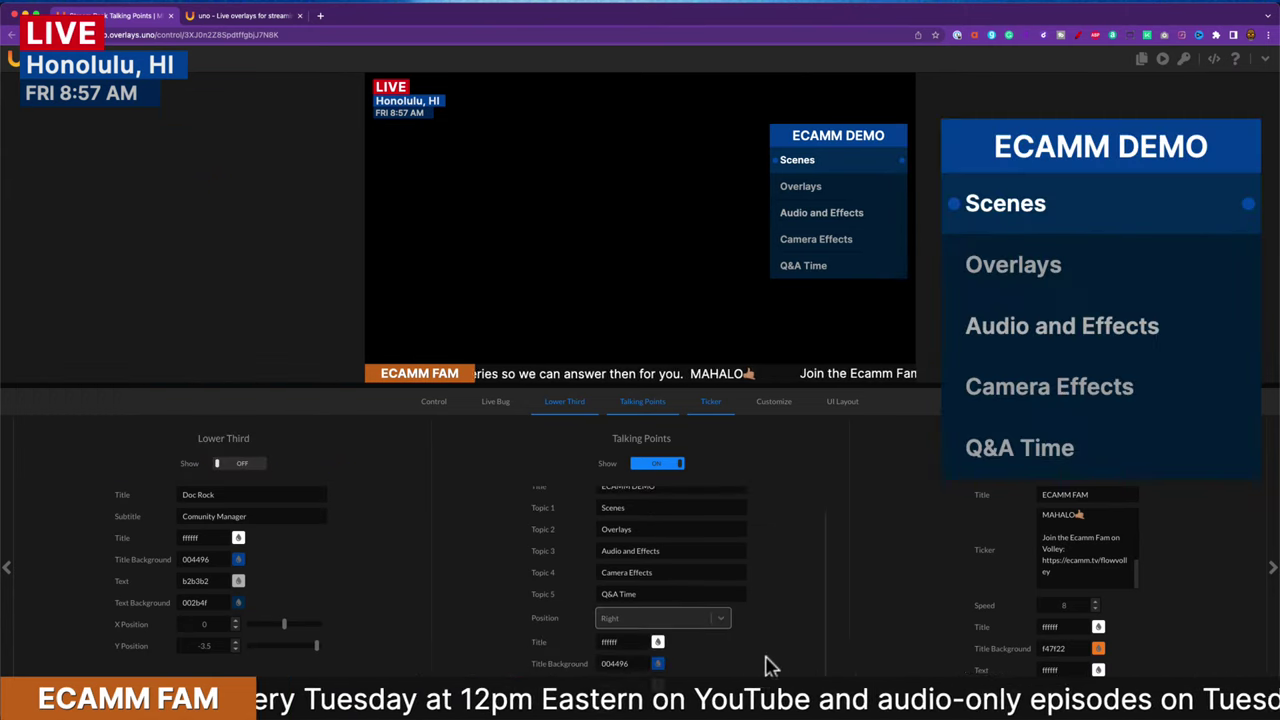